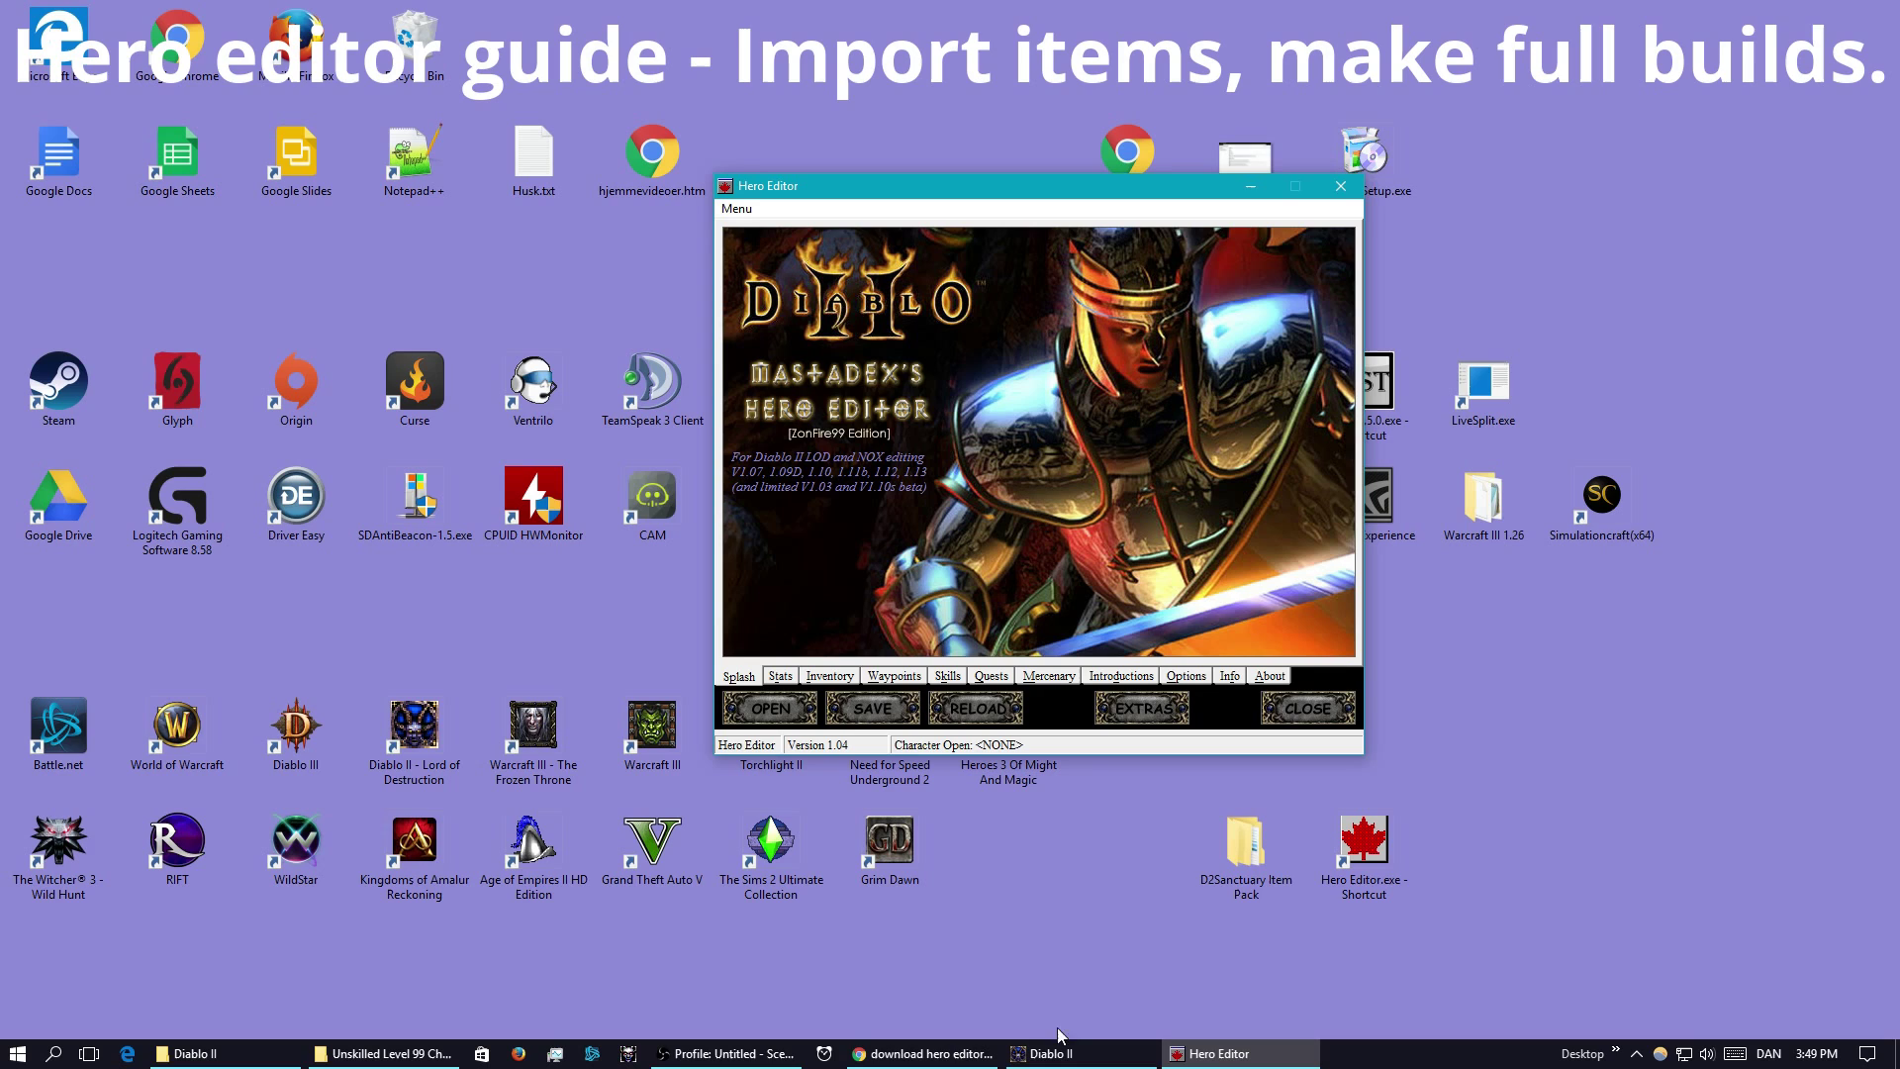
# - Open the D2Sanctuary Hero Editor guide thread in Chrome and scroll through it
pyautogui.click(924, 1055)
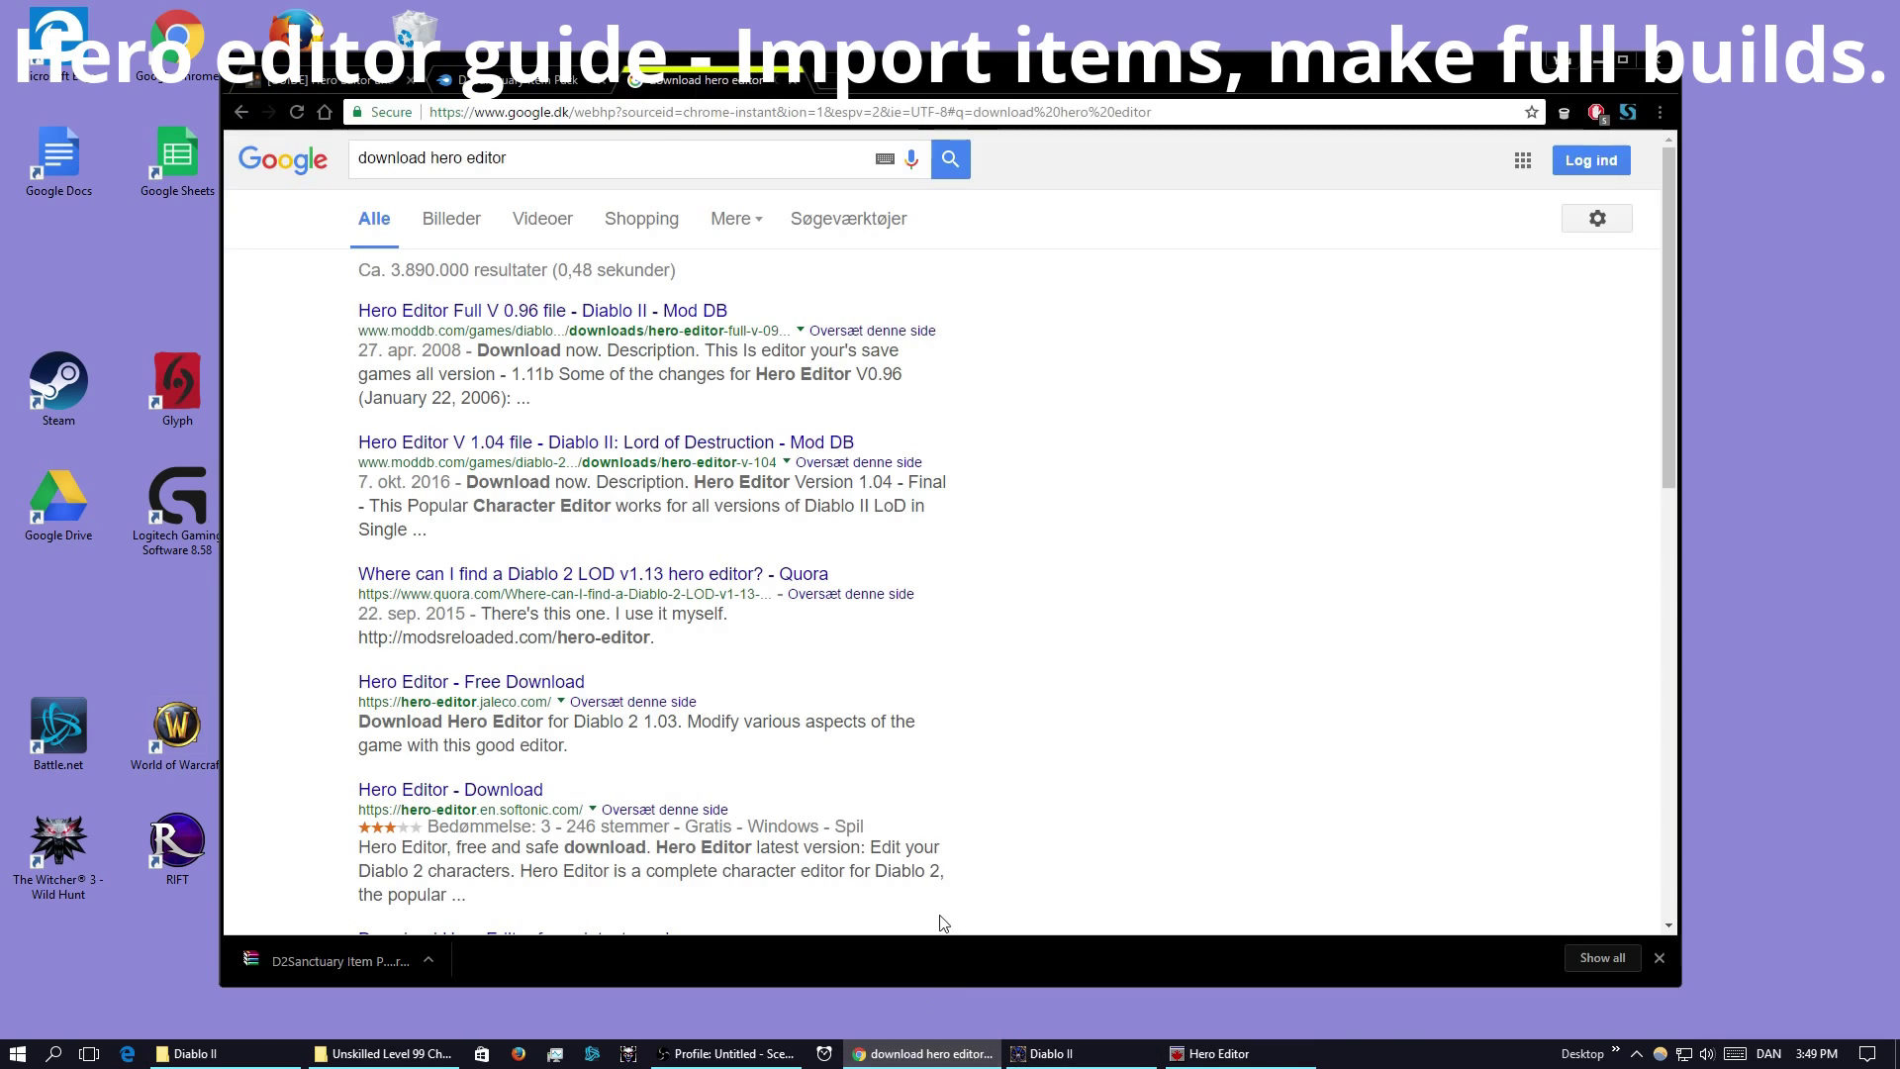
pyautogui.click(454, 79)
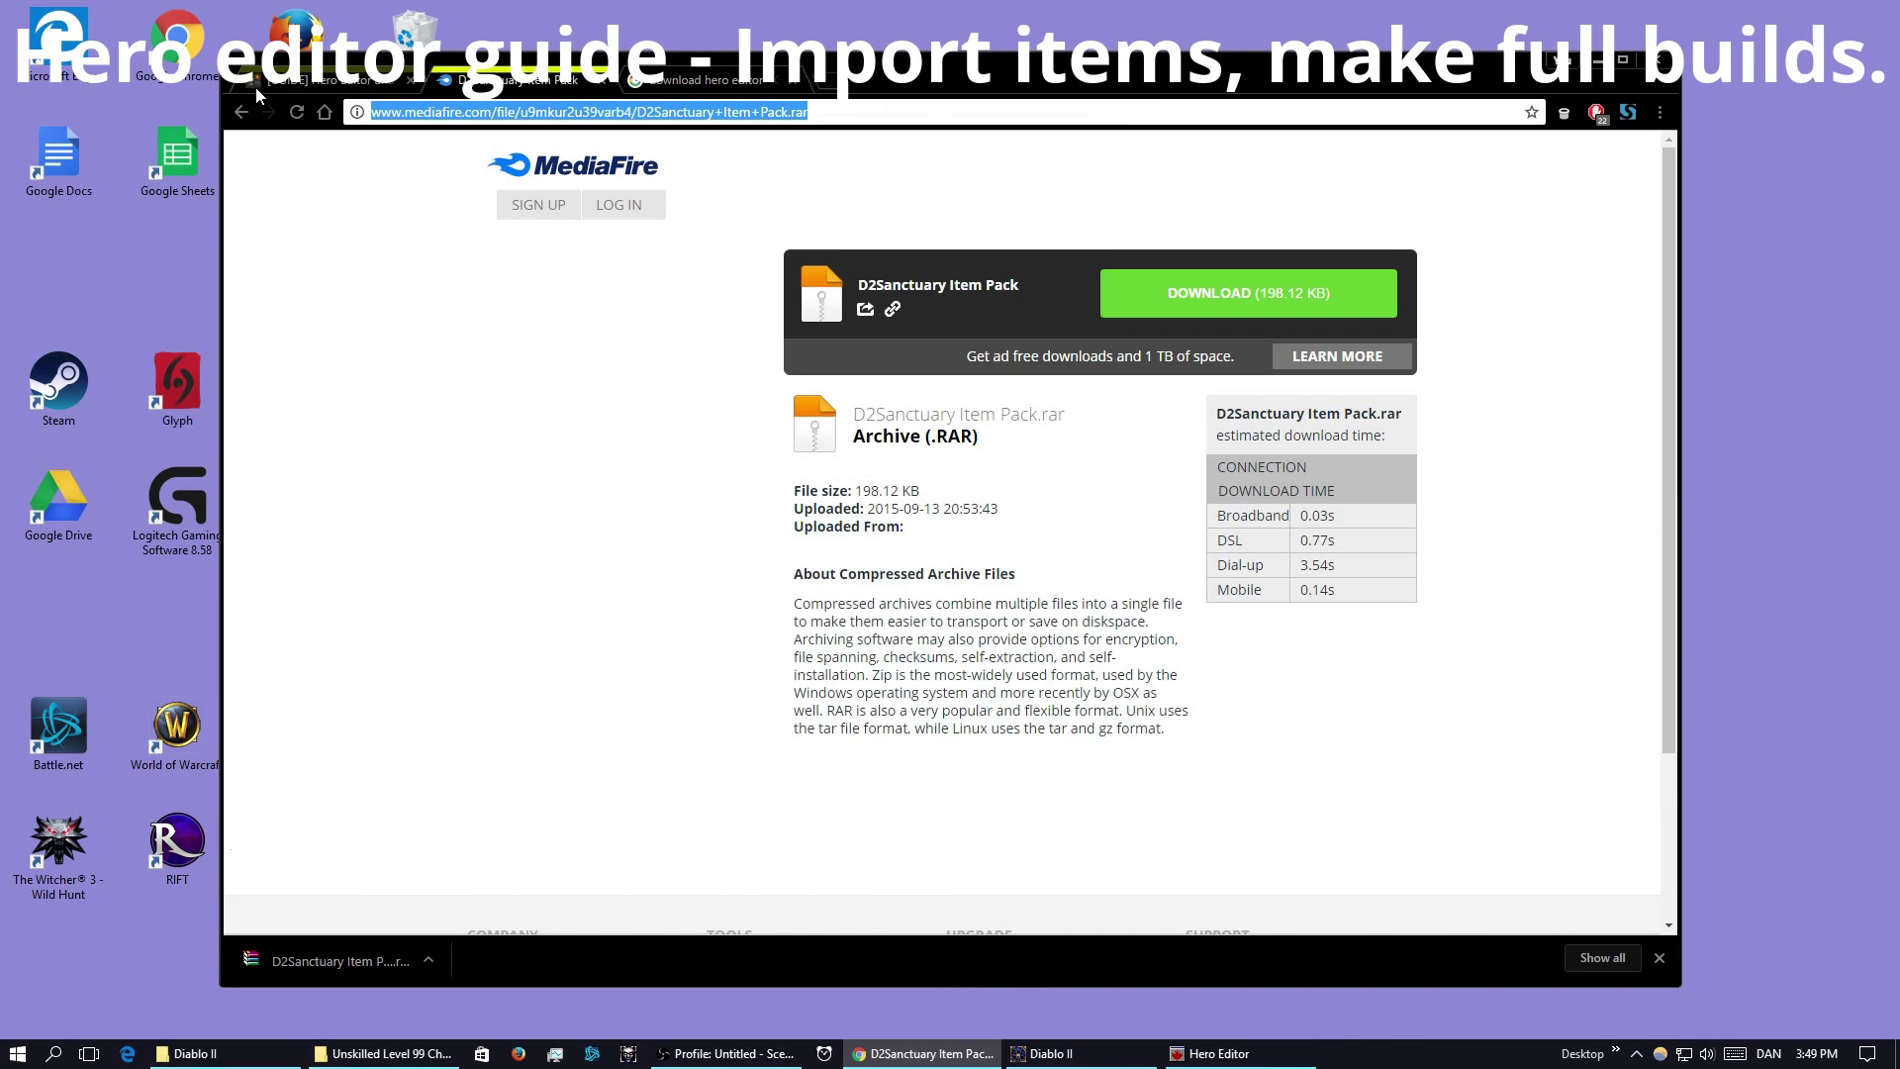
pyautogui.click(309, 84)
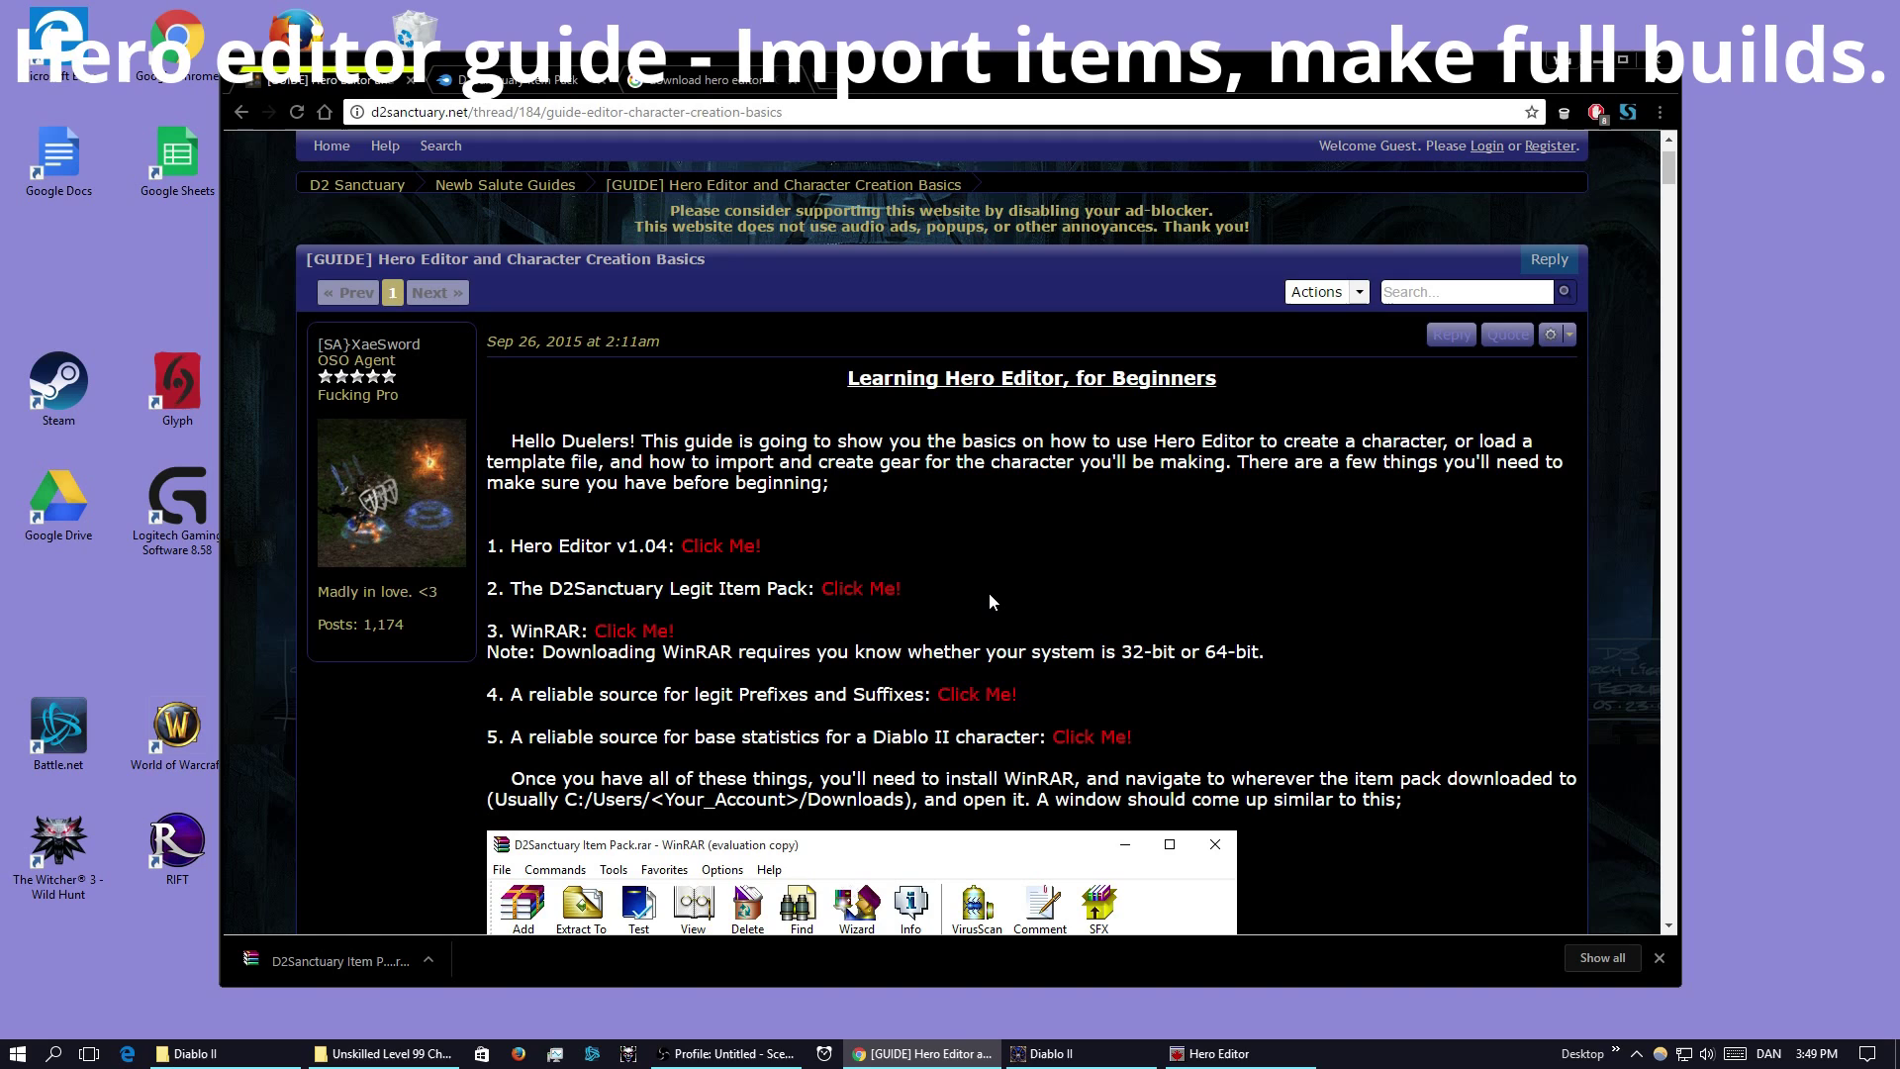
pyautogui.scroll(-2, 989, 592)
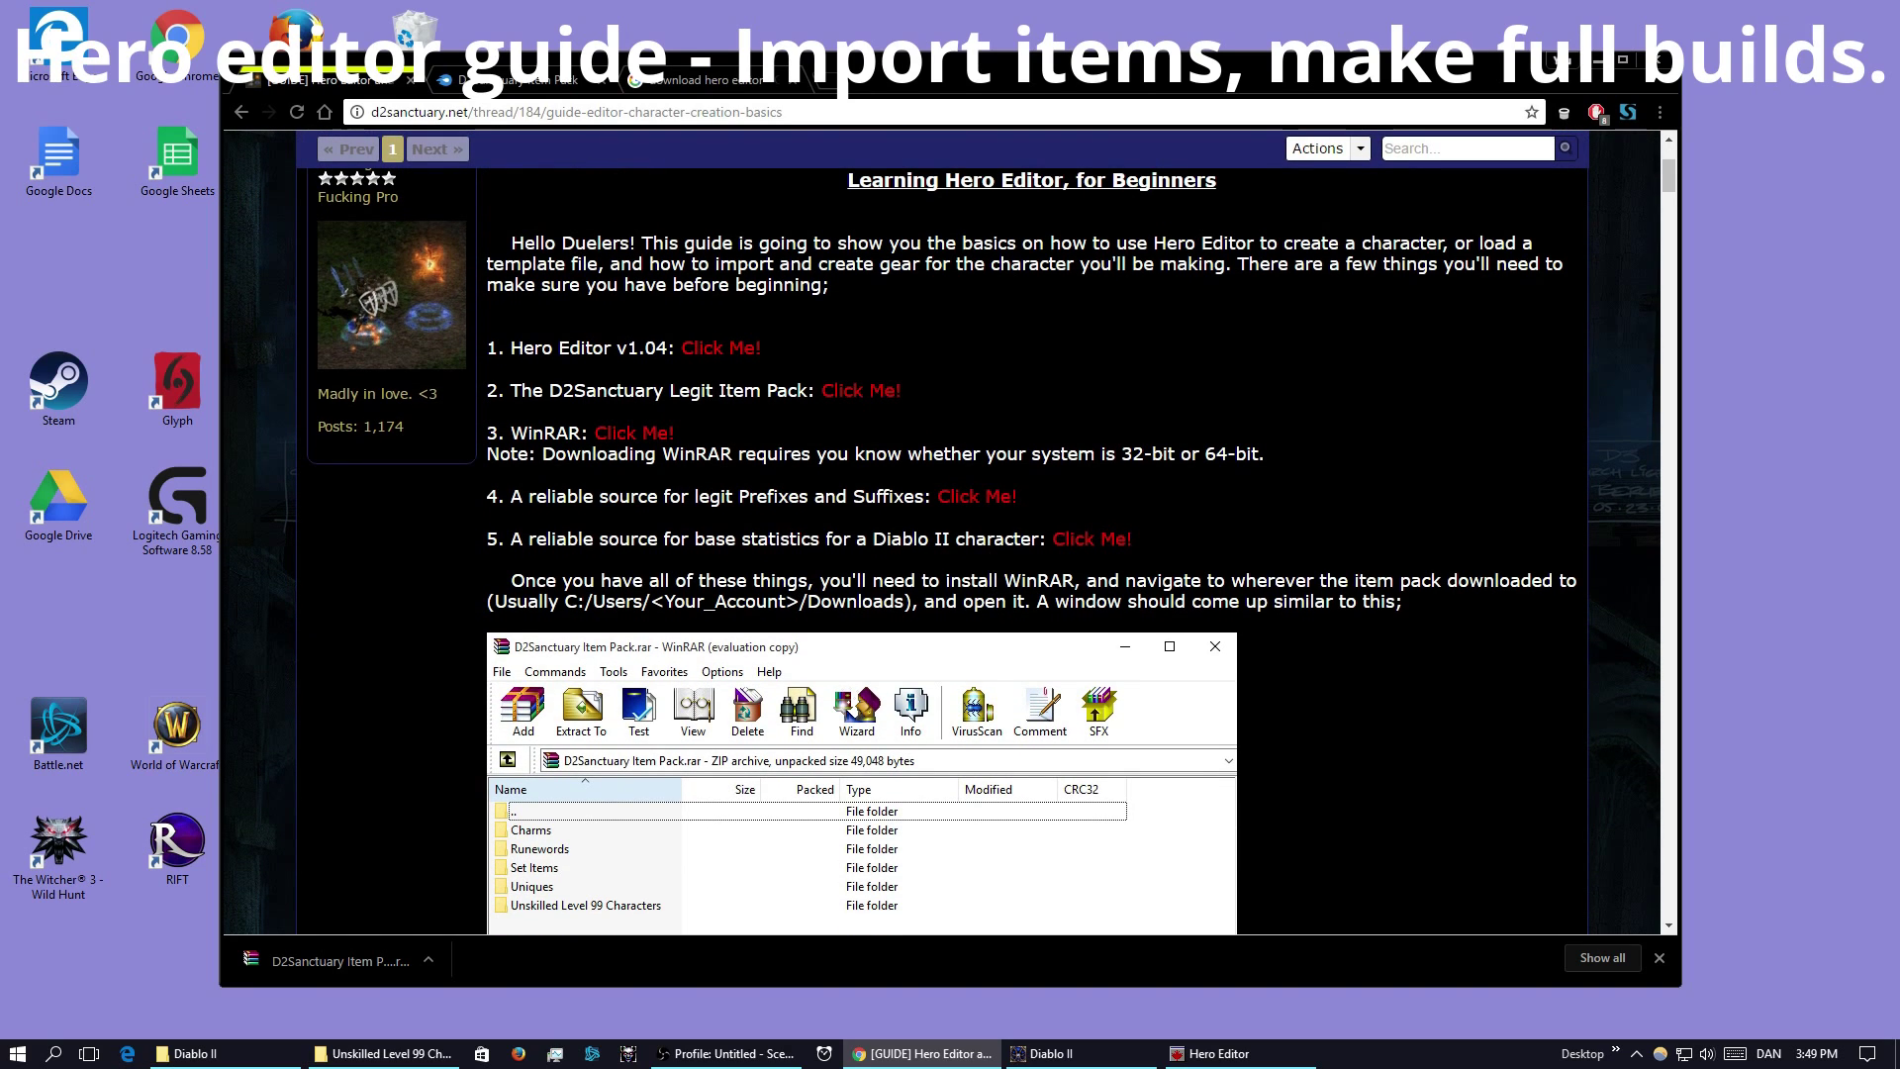
pyautogui.scroll(-8, 1006, 465)
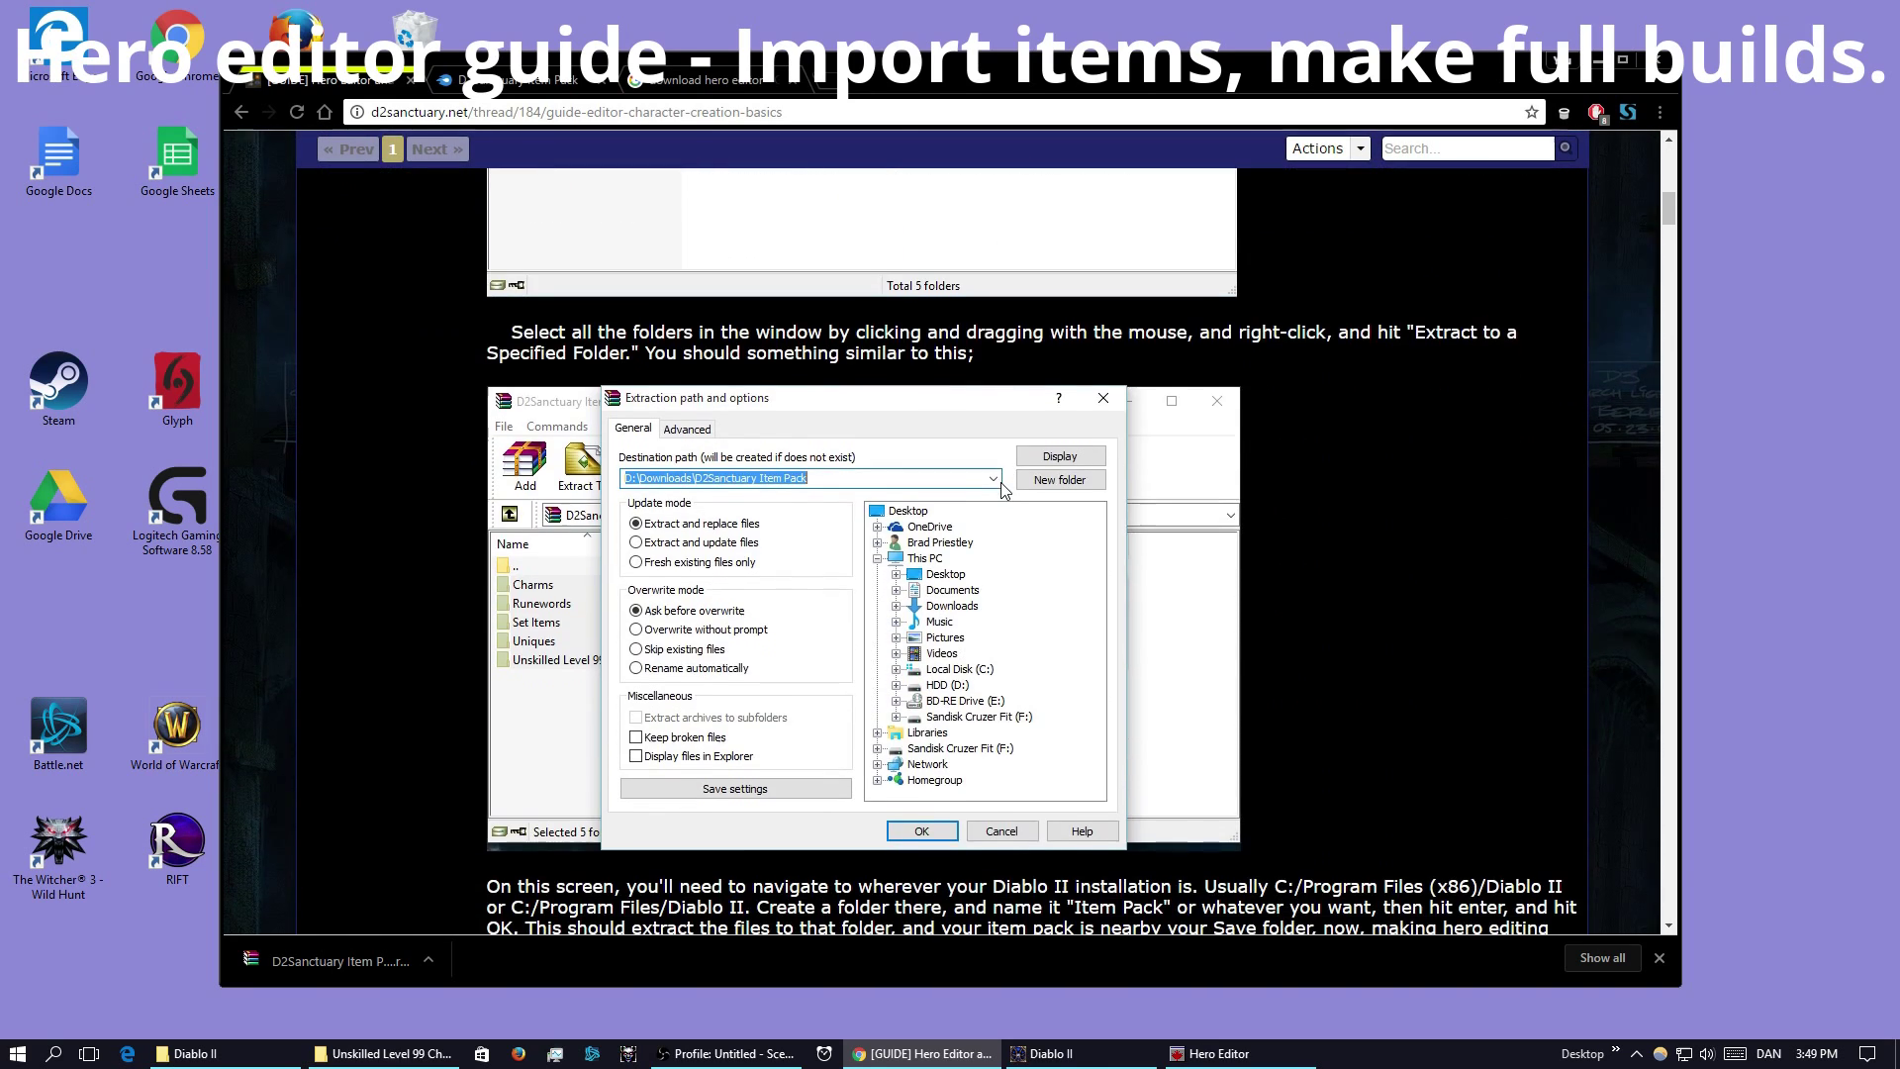
pyautogui.scroll(-20, 1000, 483)
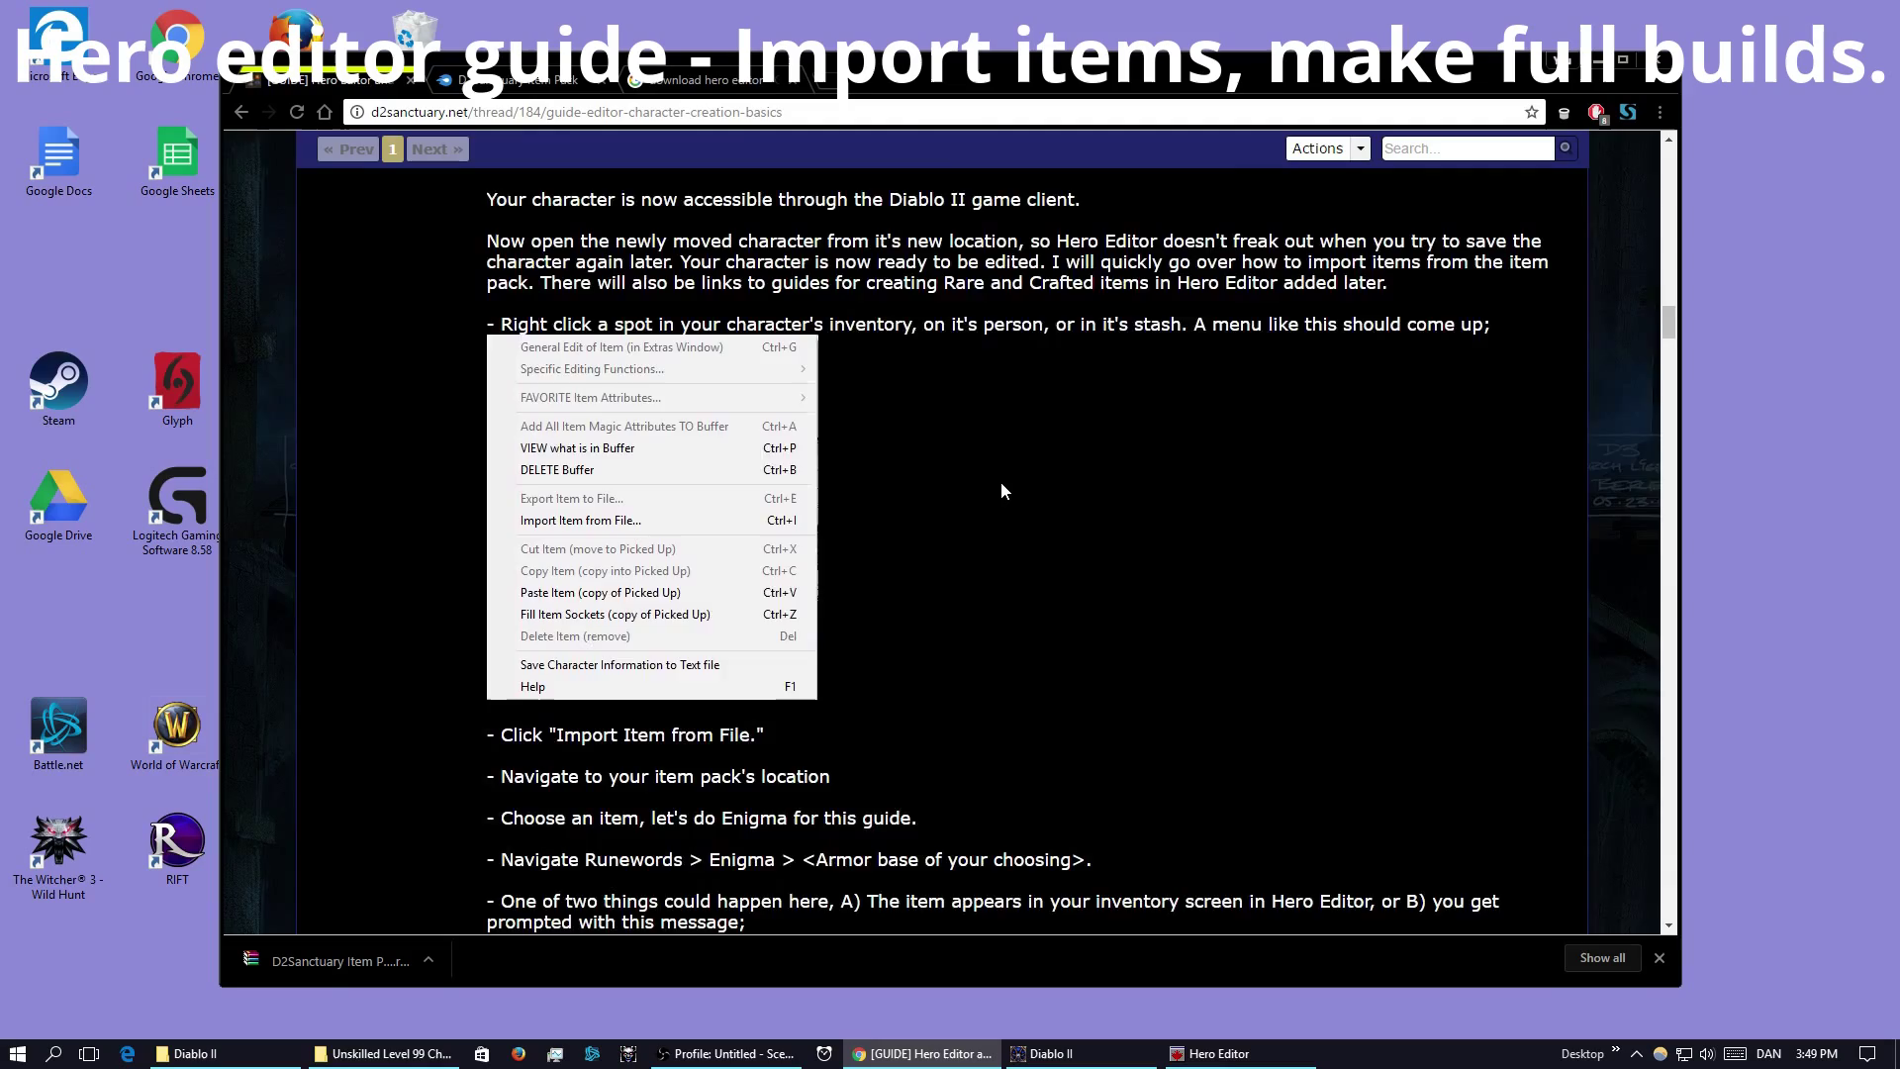
pyautogui.scroll(-7, 1001, 481)
pyautogui.scroll(-8, 1001, 481)
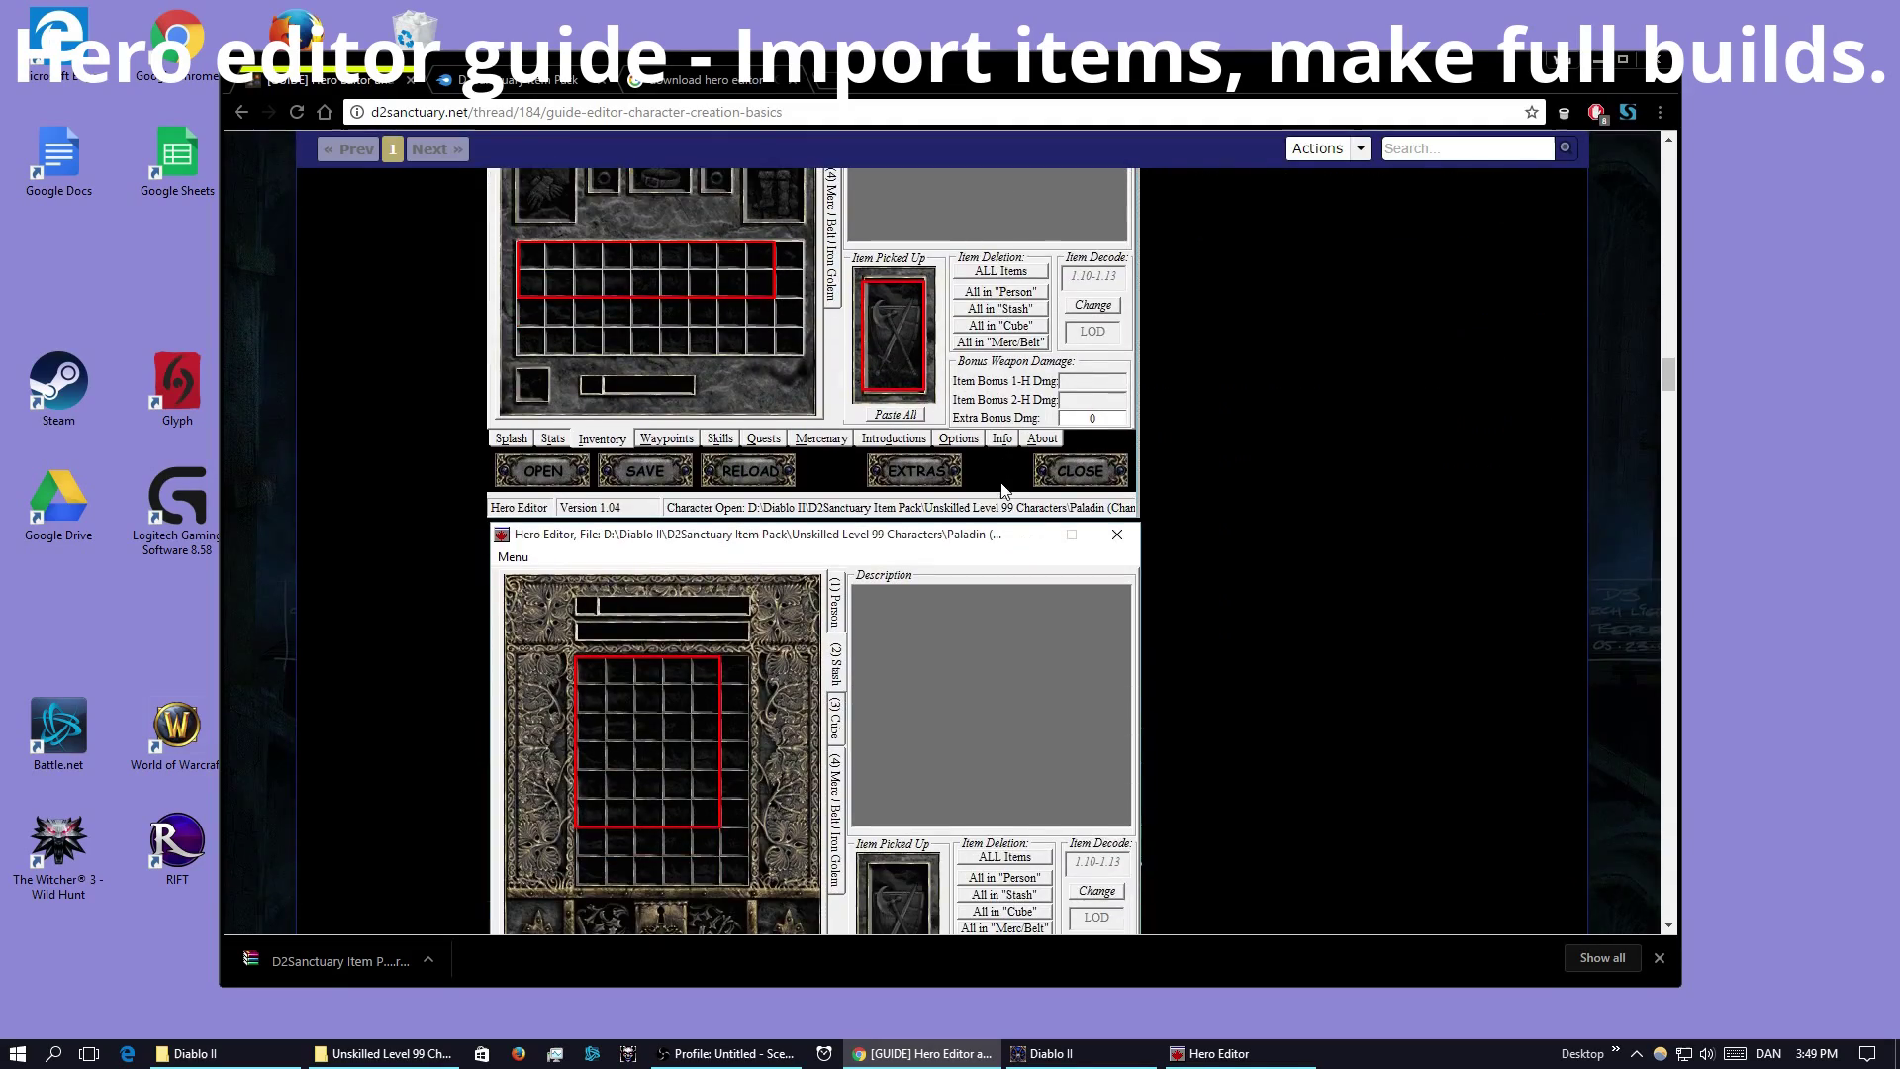
pyautogui.scroll(-10, 1002, 488)
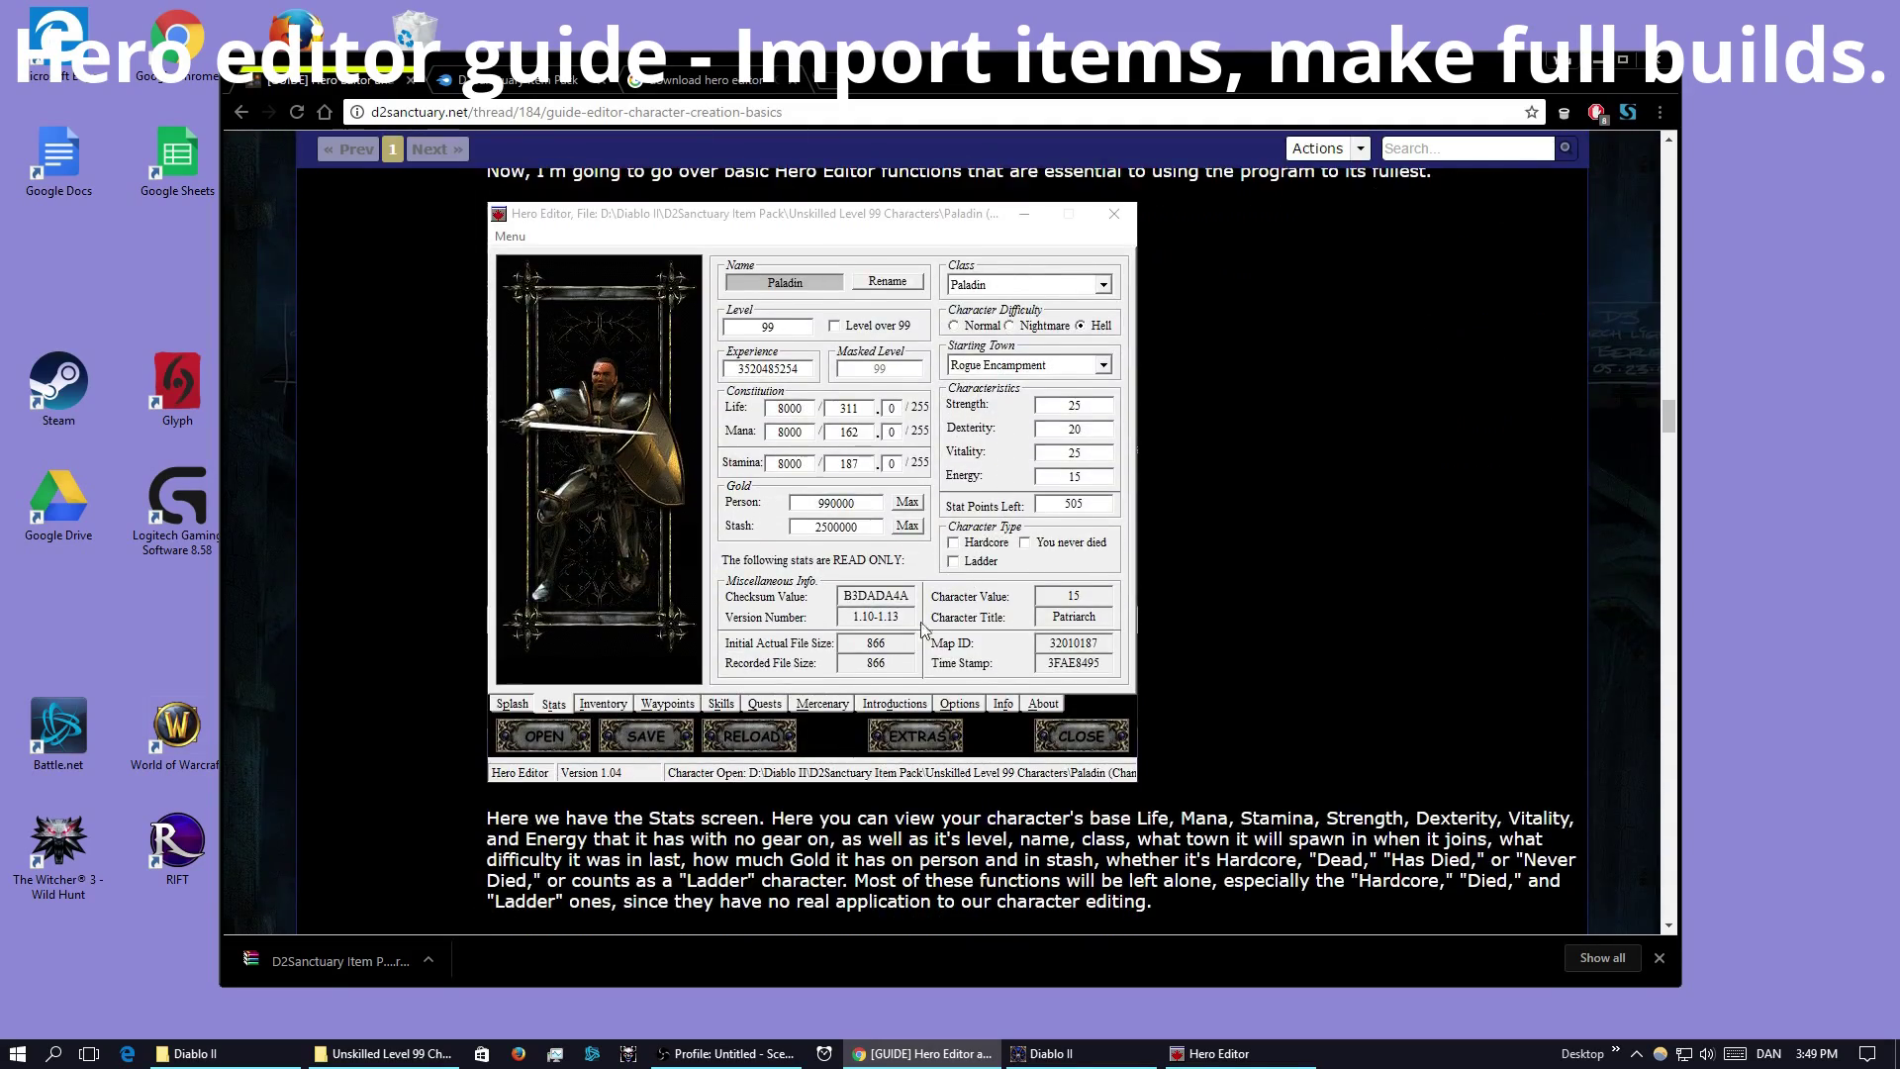
pyautogui.scroll(20, 923, 629)
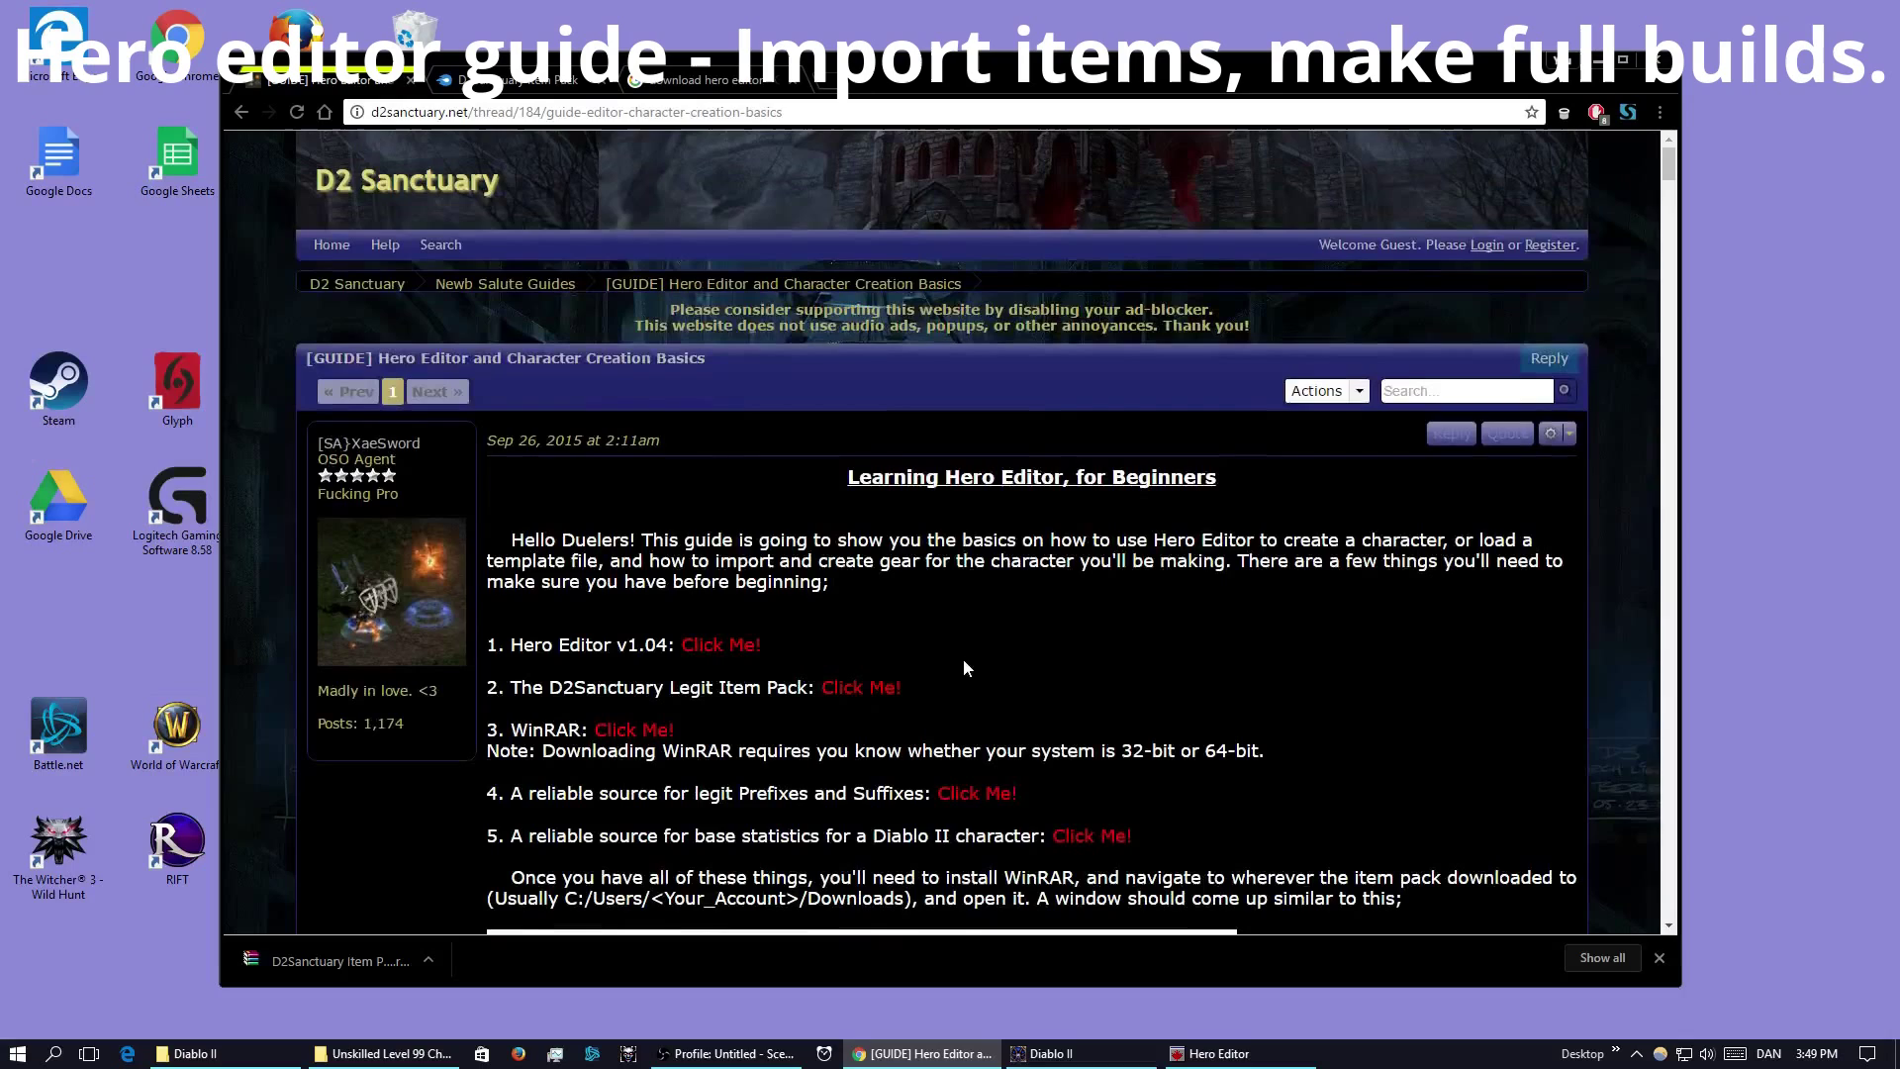
pyautogui.scroll(-2, 965, 661)
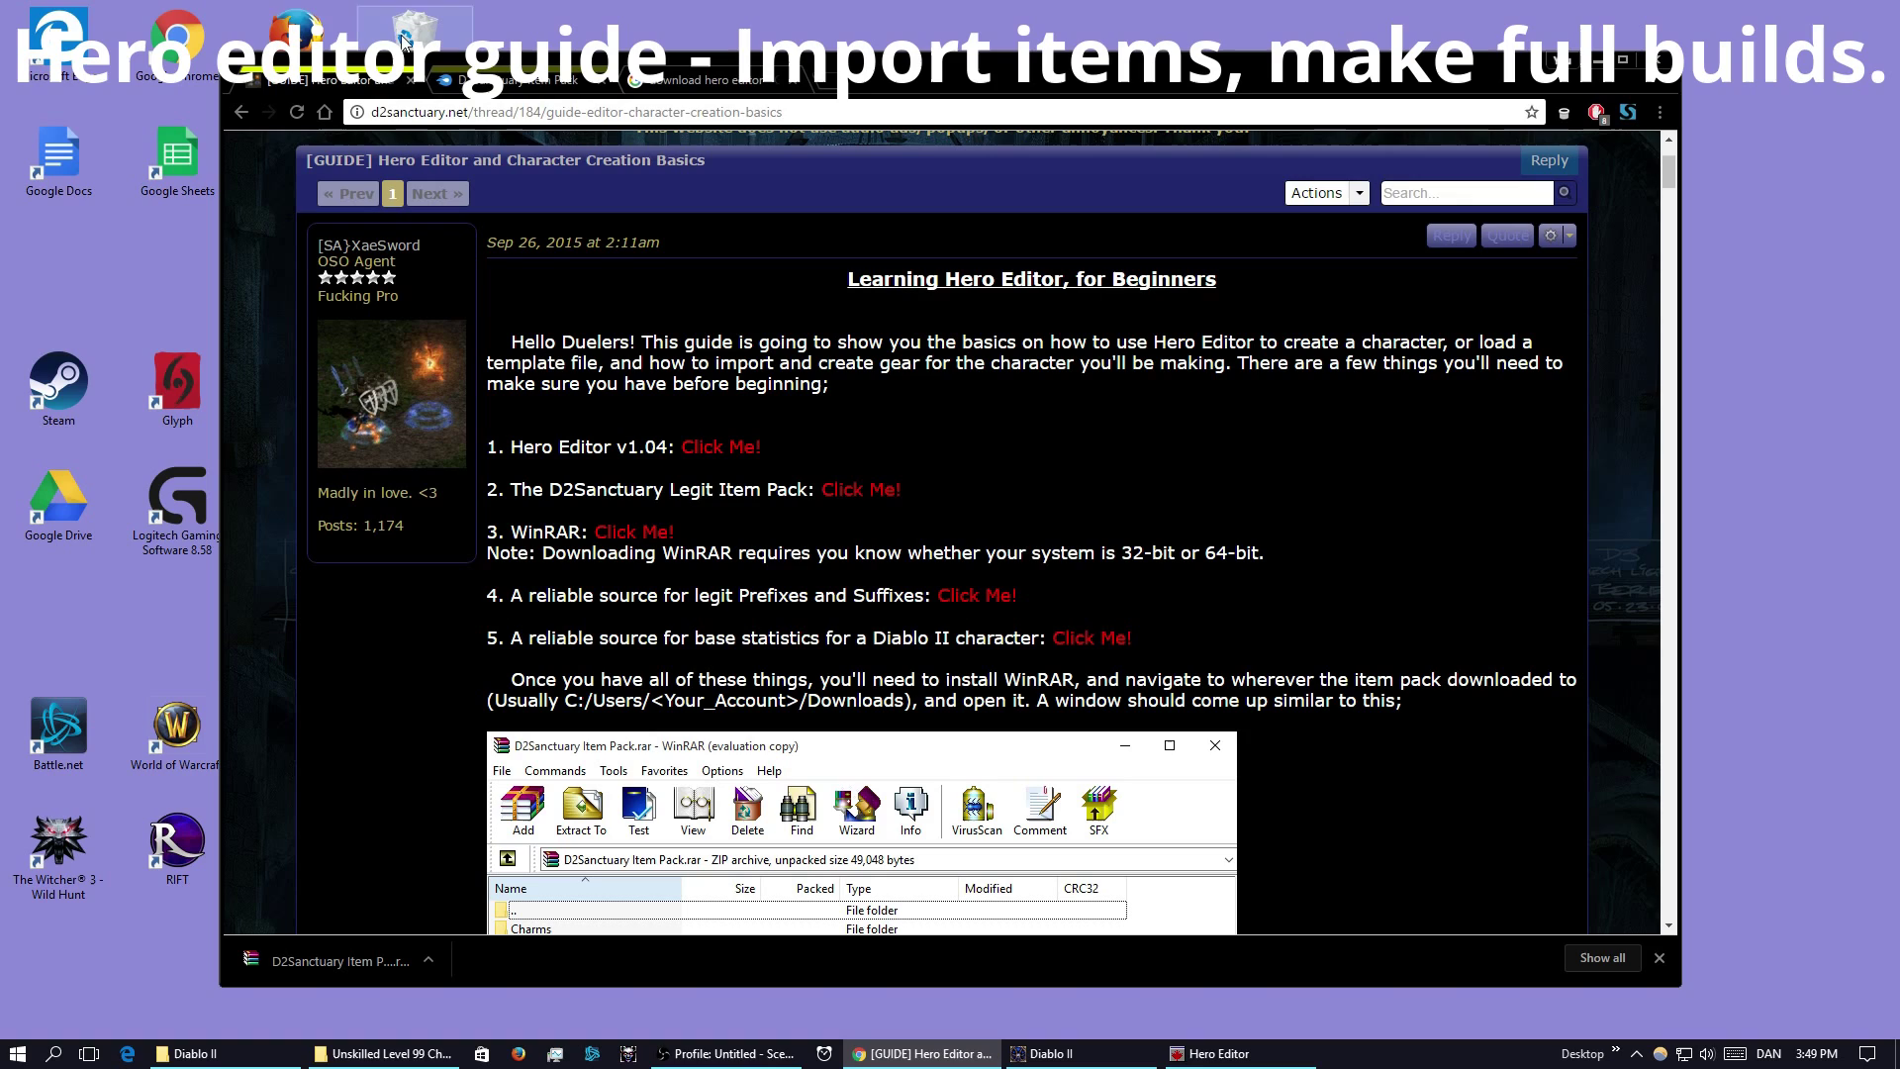
# - Return to the MediaFire download page for D2Sanctuary Item Pack.rar
pyautogui.click(526, 83)
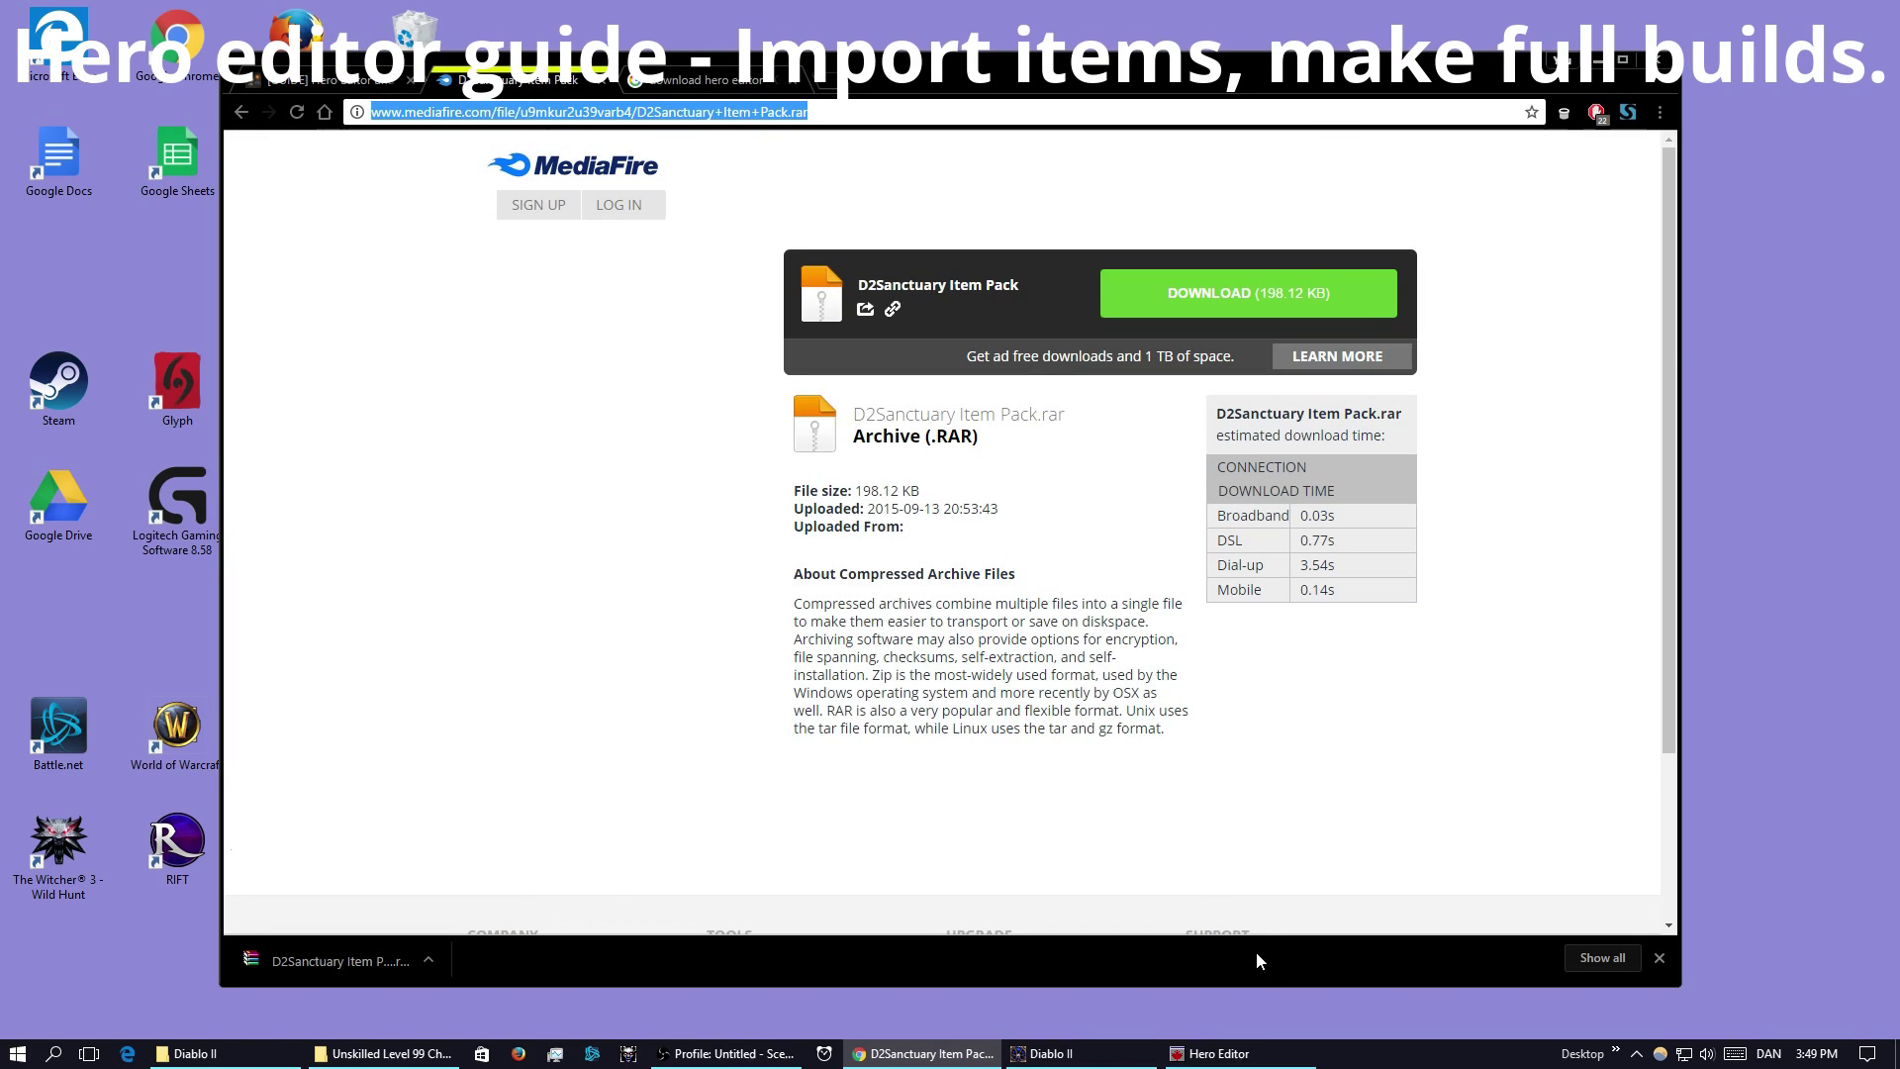
pyautogui.click(1218, 1054)
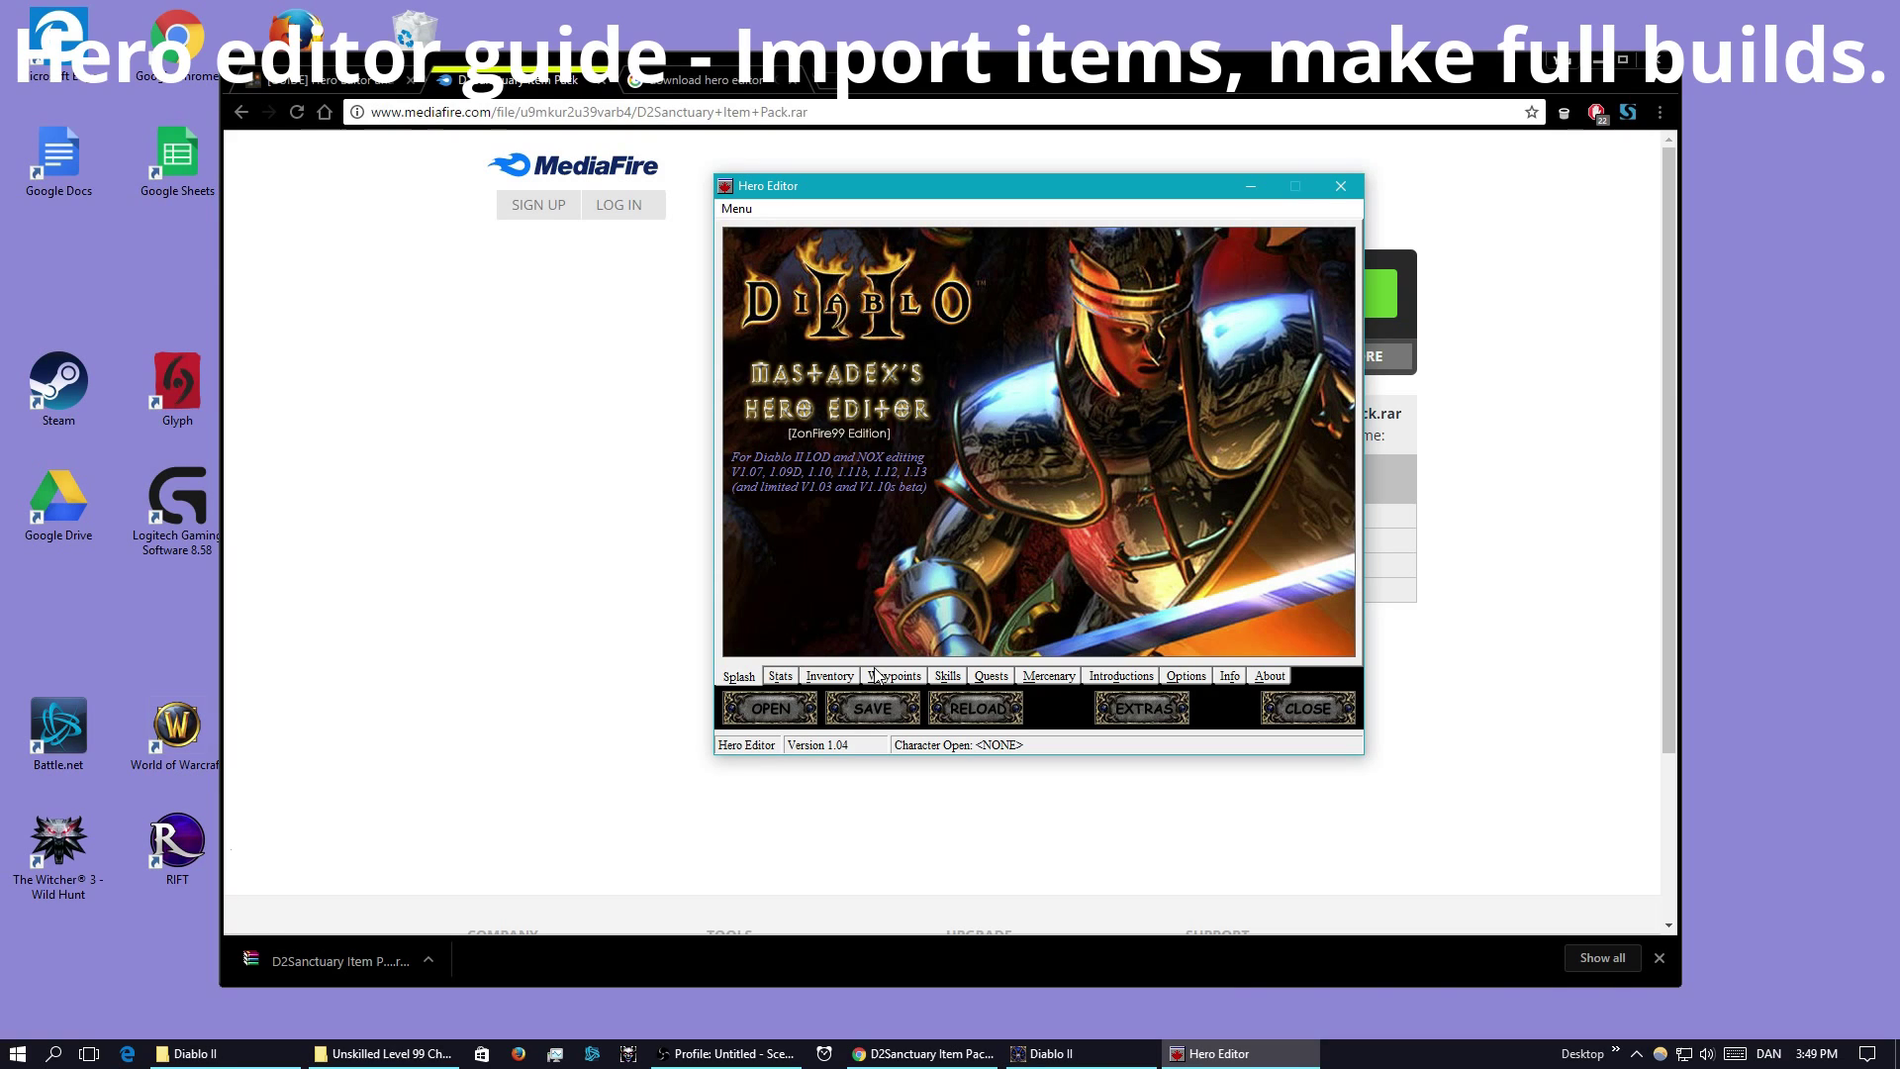
pyautogui.click(600, 547)
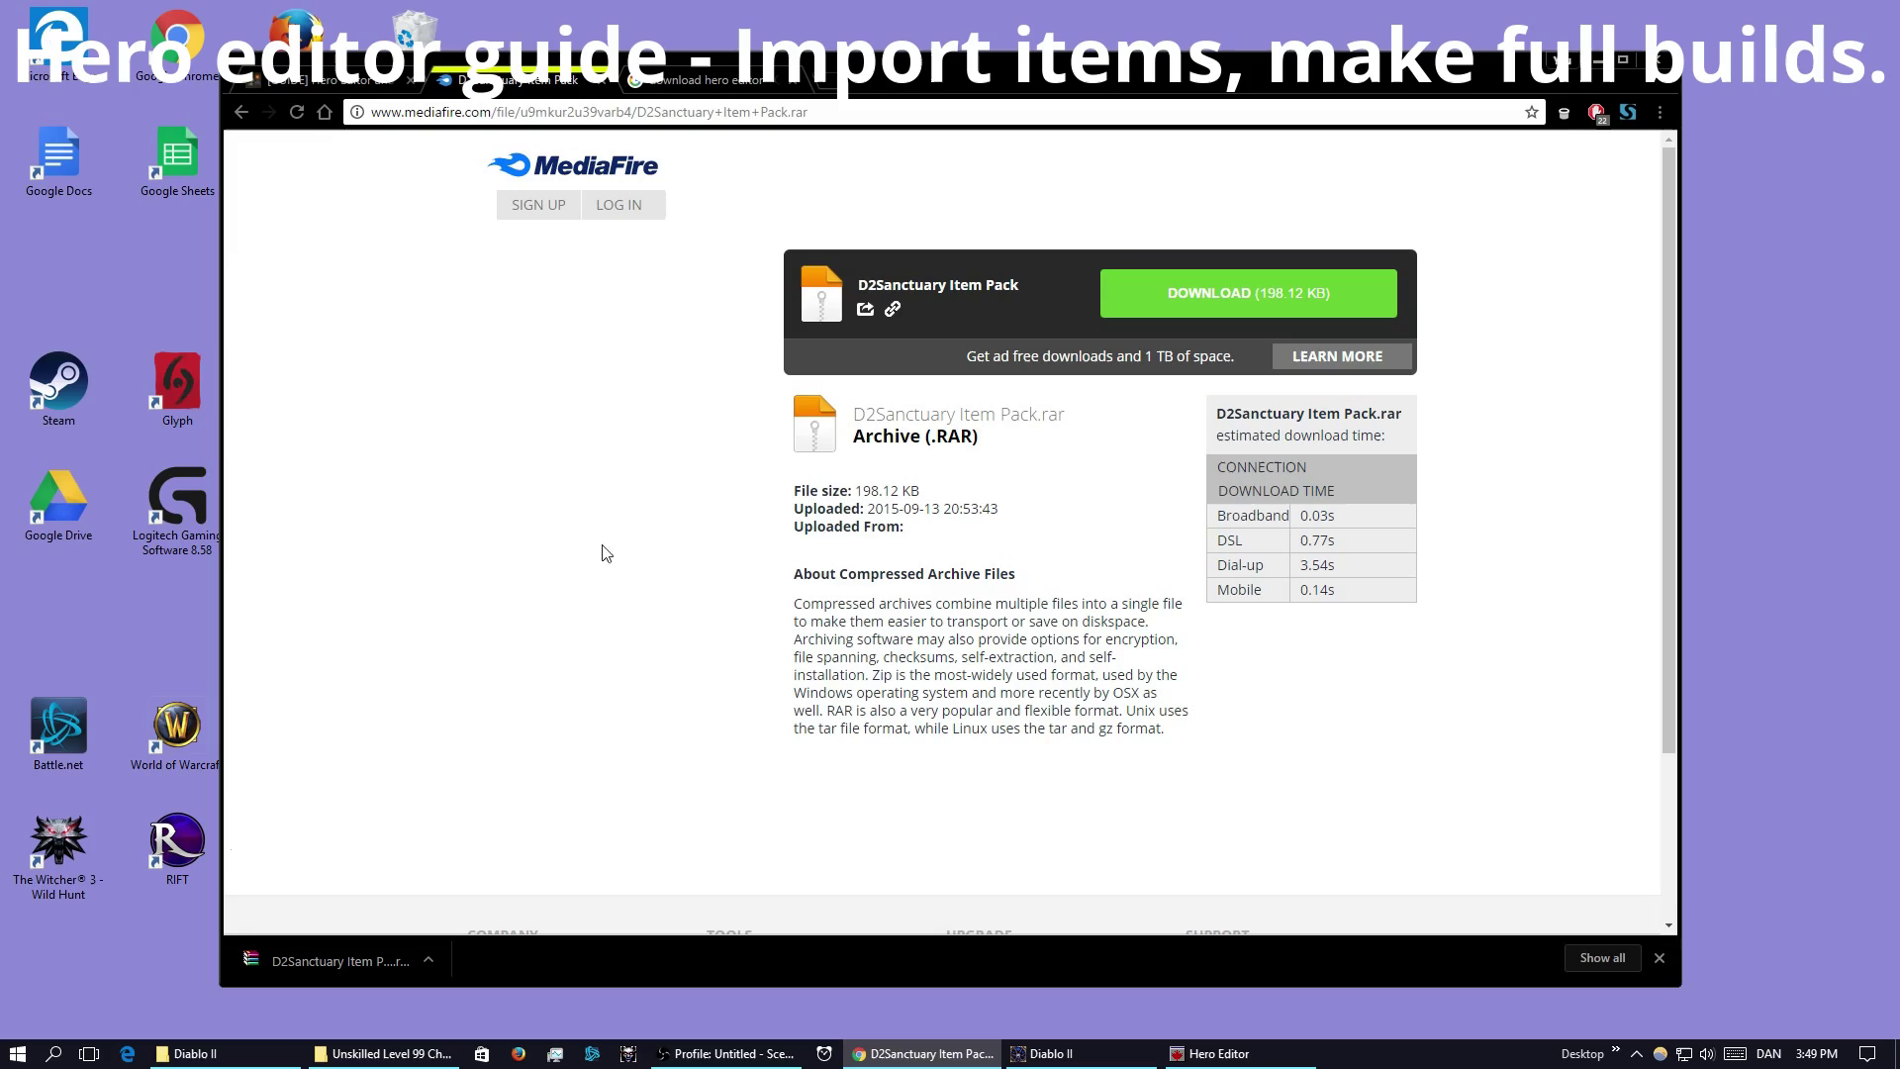
# - In Diablo II, inspect the Amazon's Enigma Archon Plate in the inventory
pyautogui.click(1079, 1048)
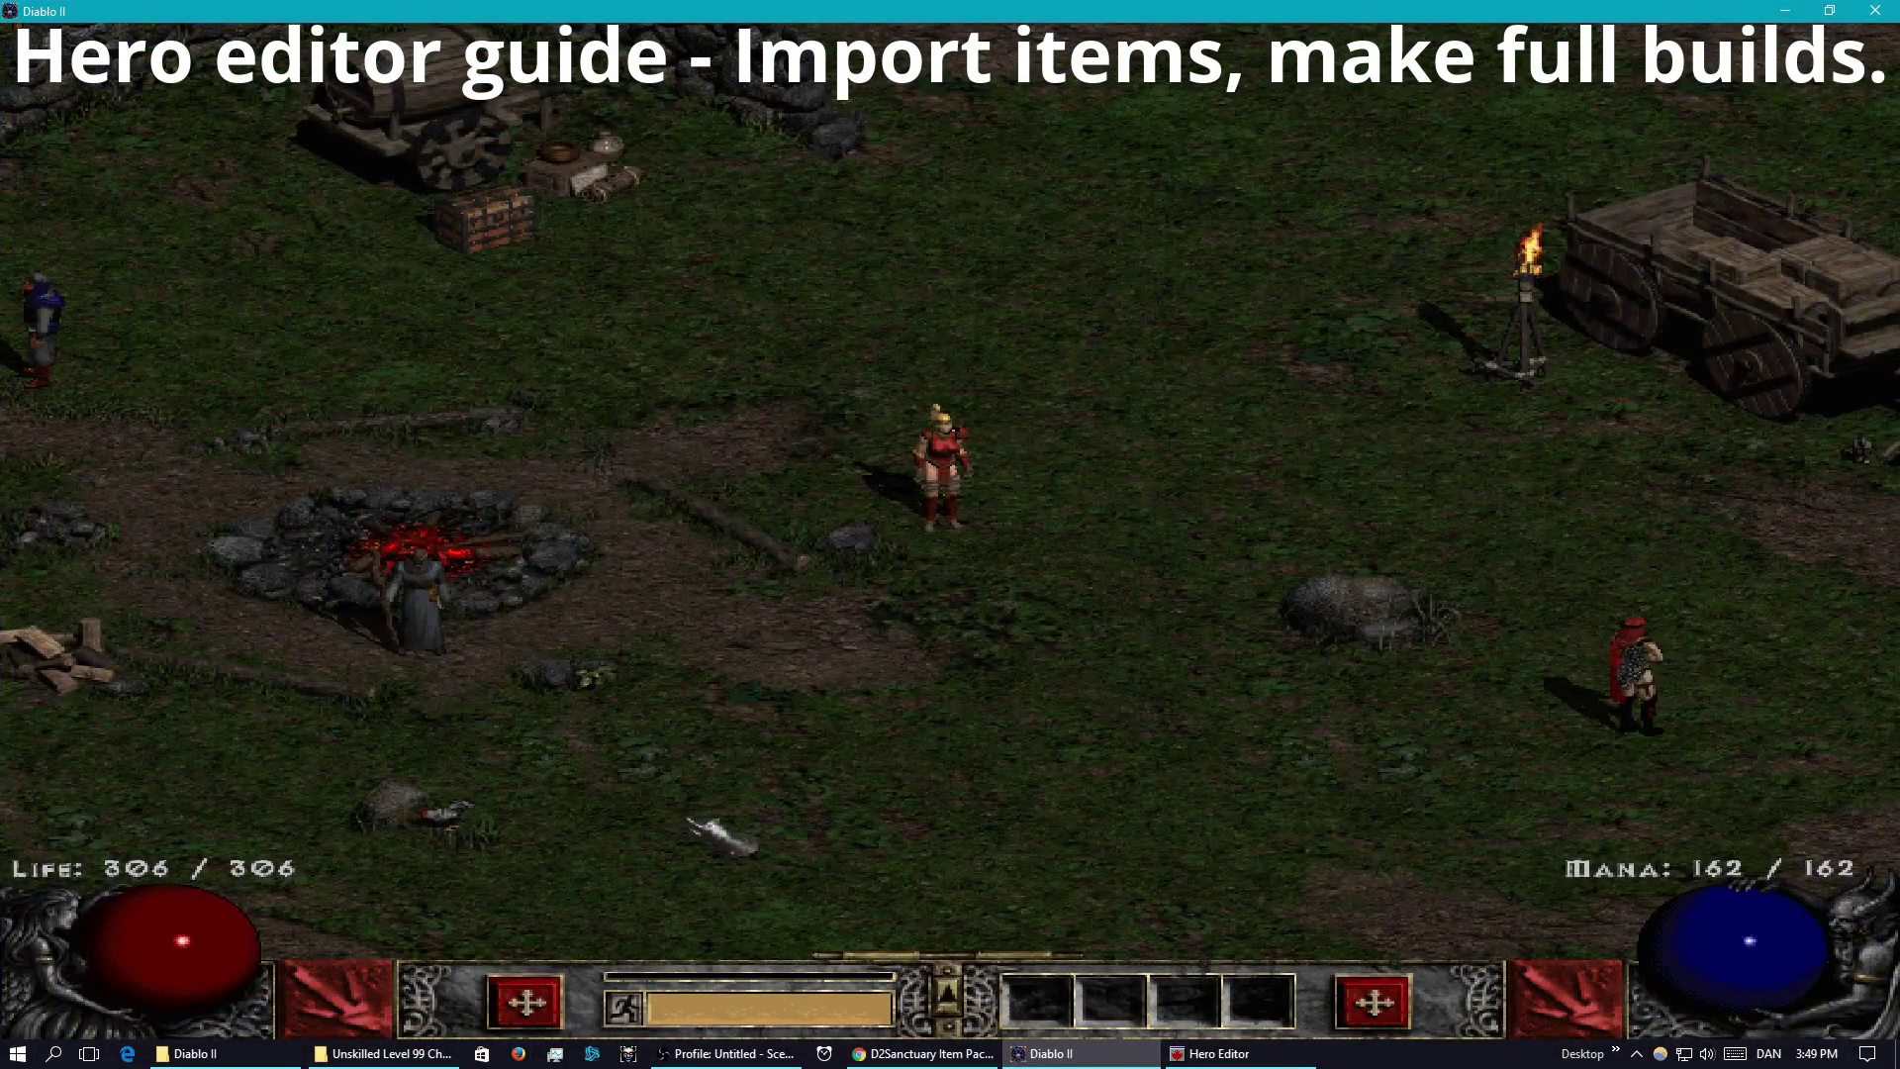
pyautogui.press('i')
pyautogui.moveTo(1341, 633)
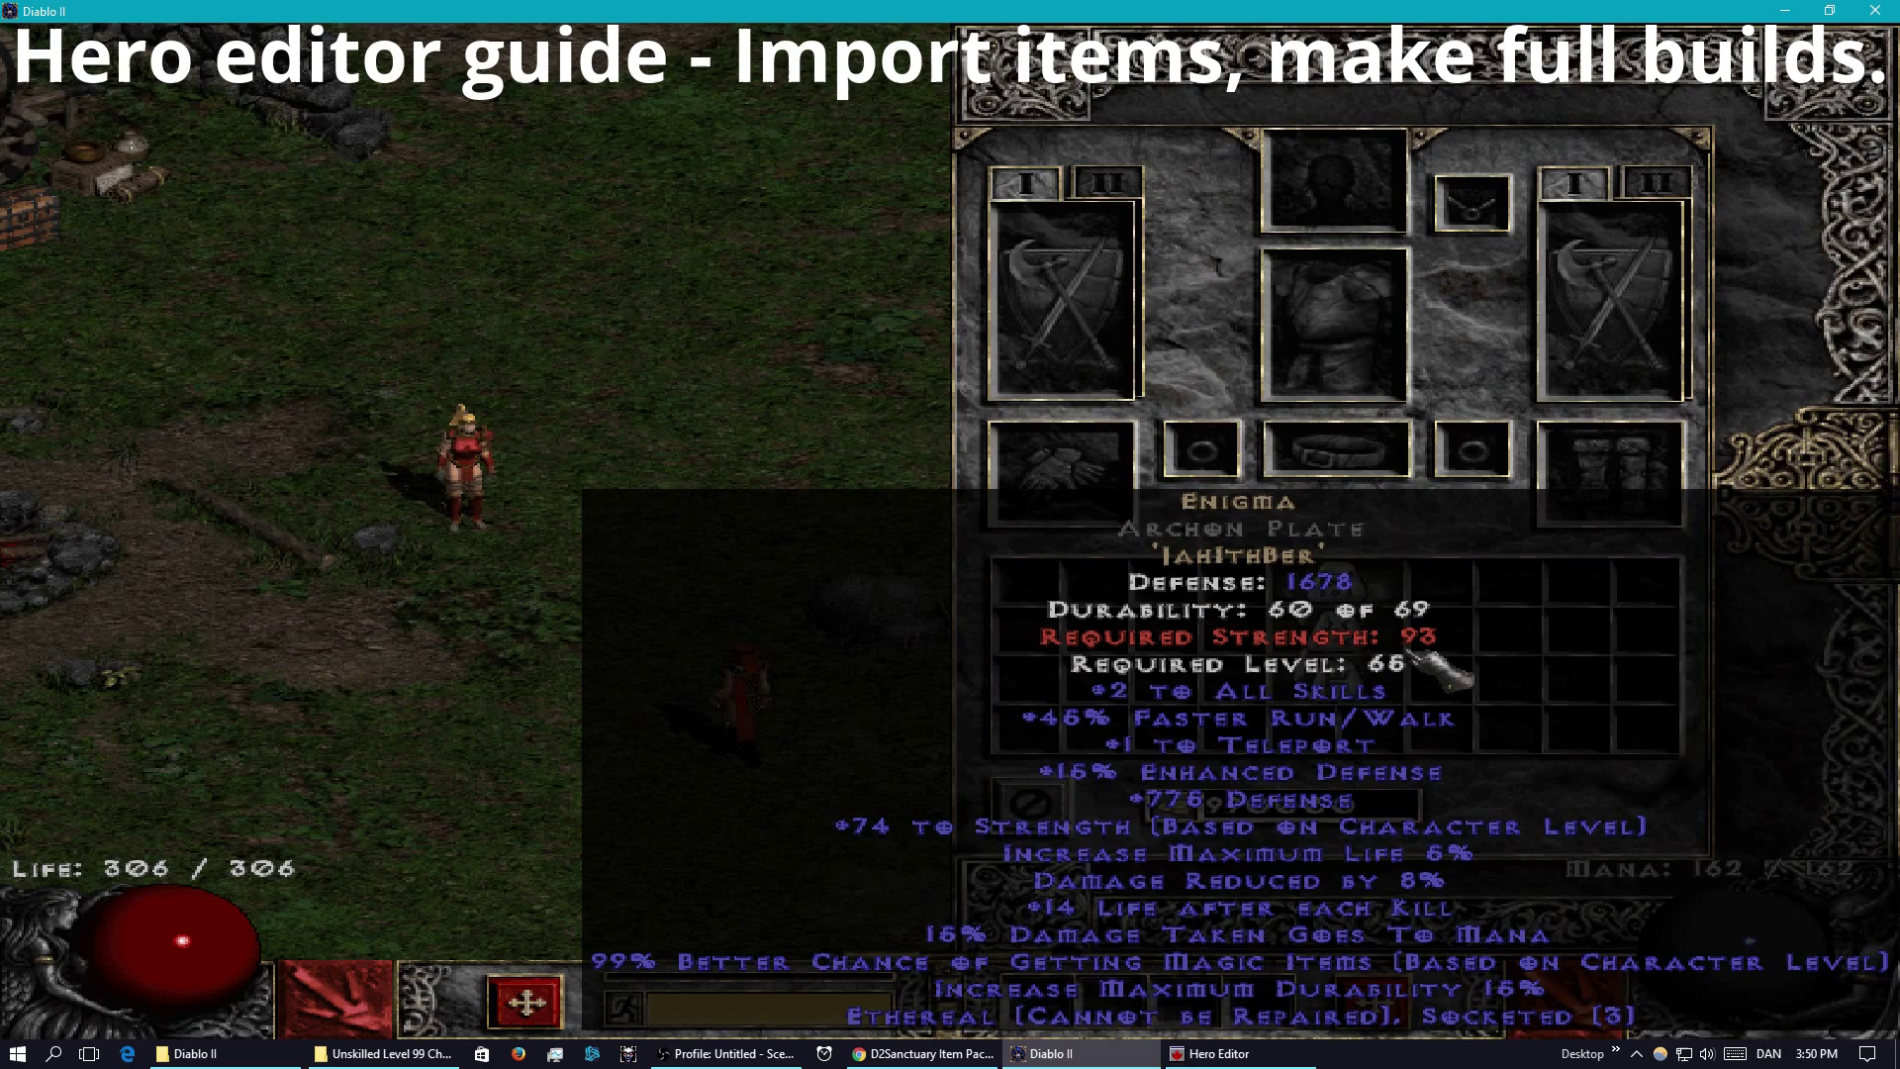
# - View the character stats, recheck the Enigma armor, and close all panels
pyautogui.press('c')
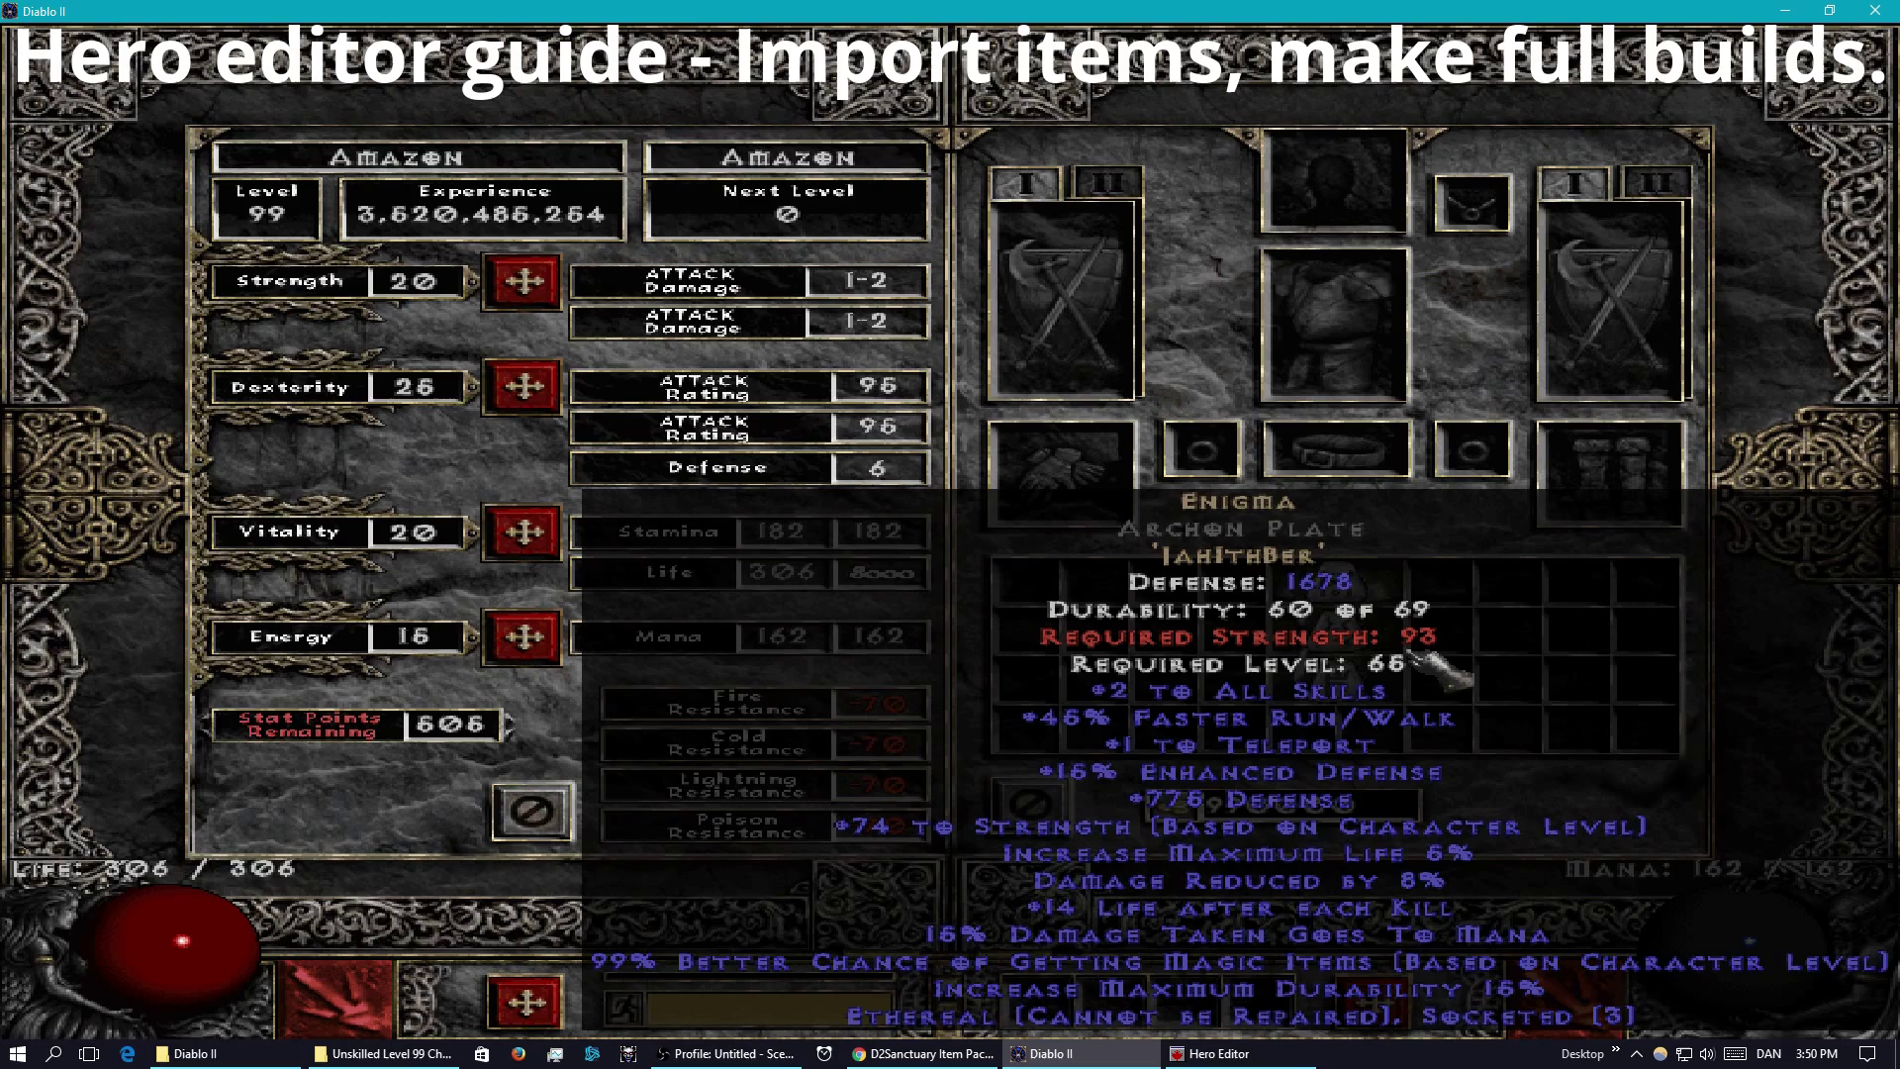
pyautogui.press('c')
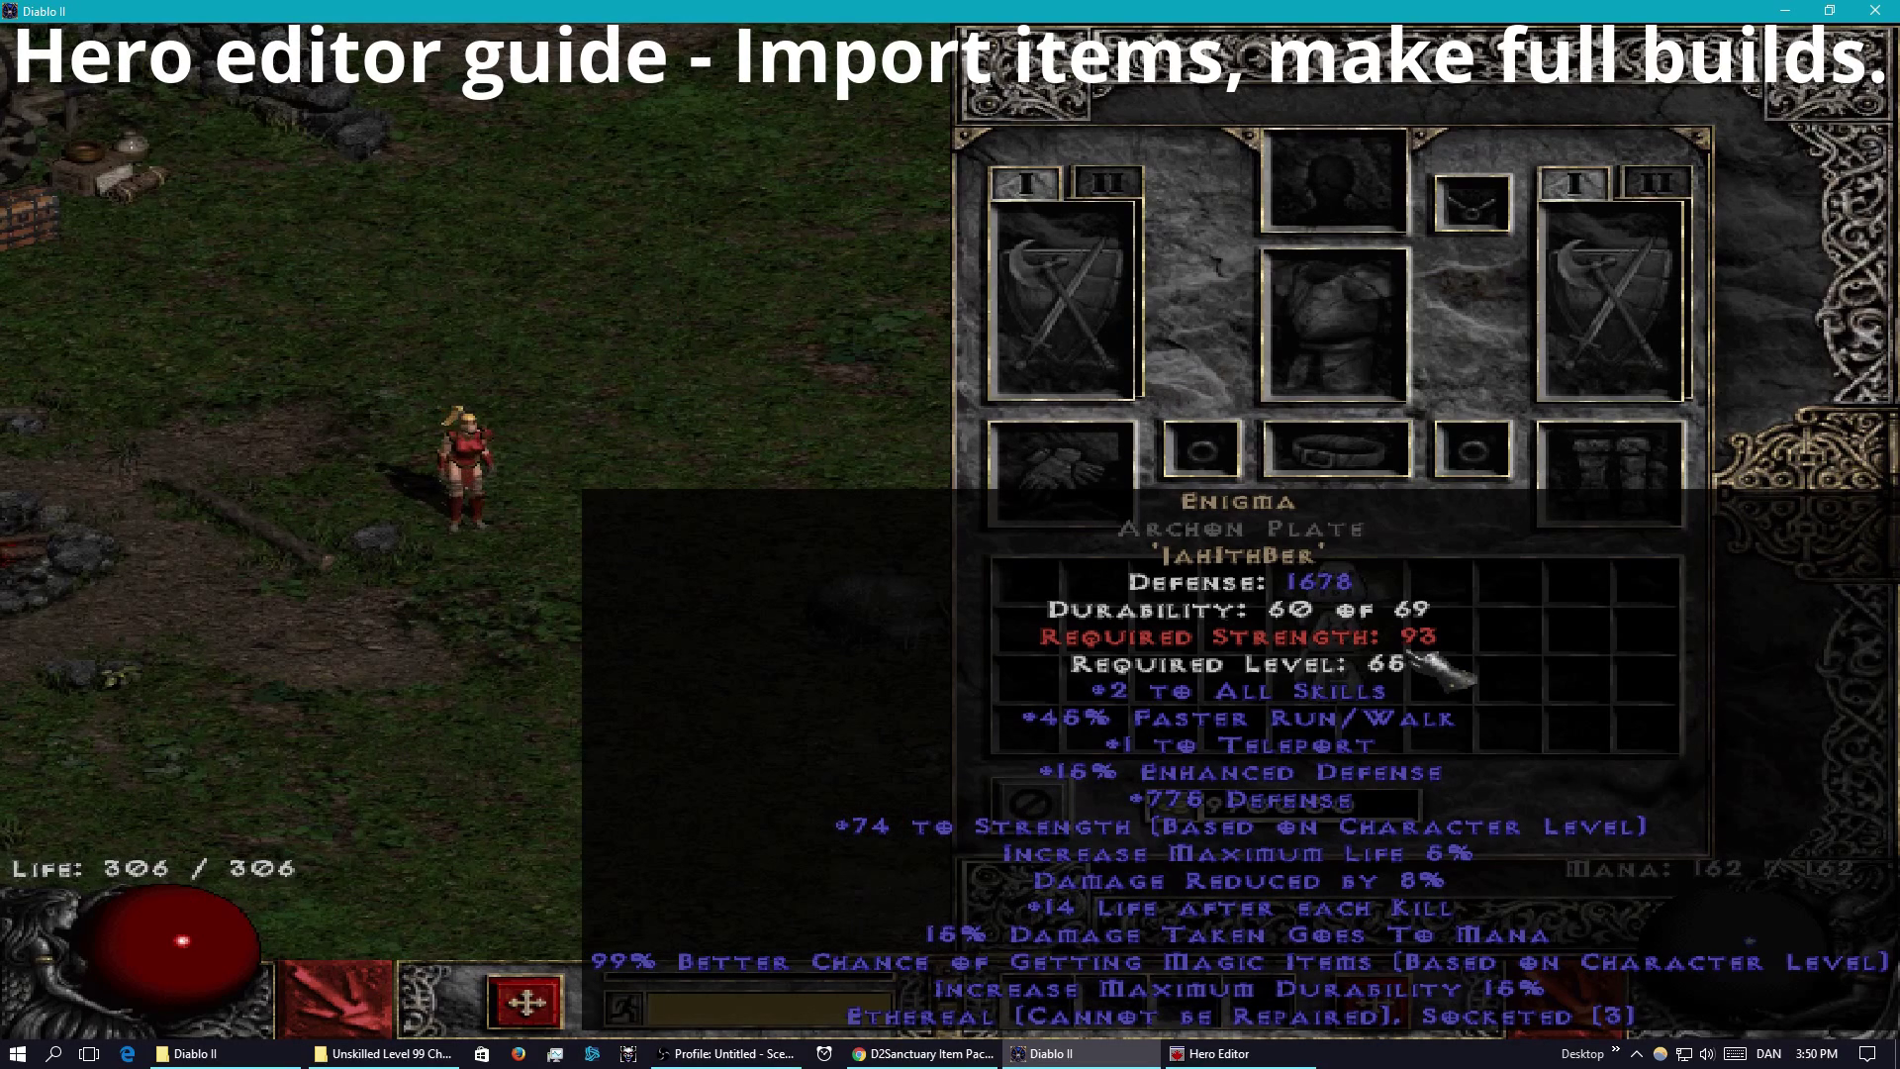
pyautogui.press('i')
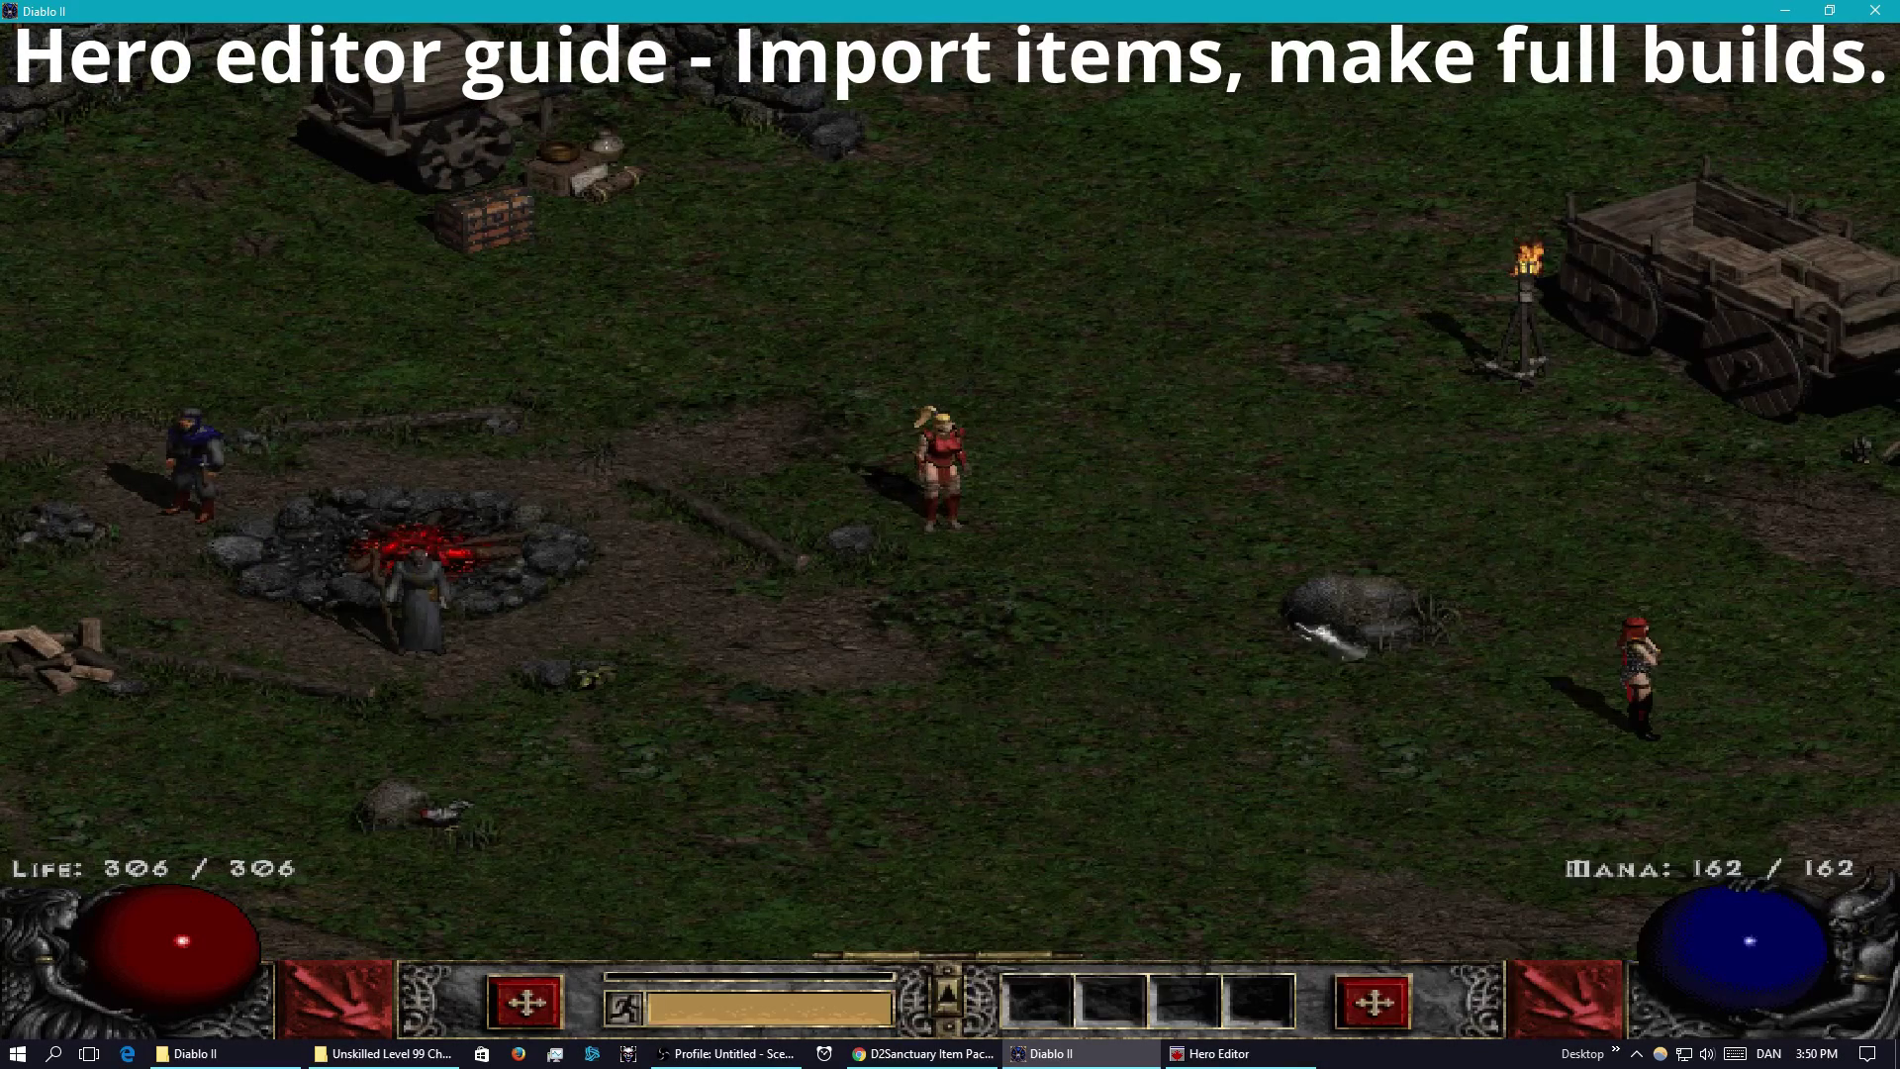
pyautogui.press('i')
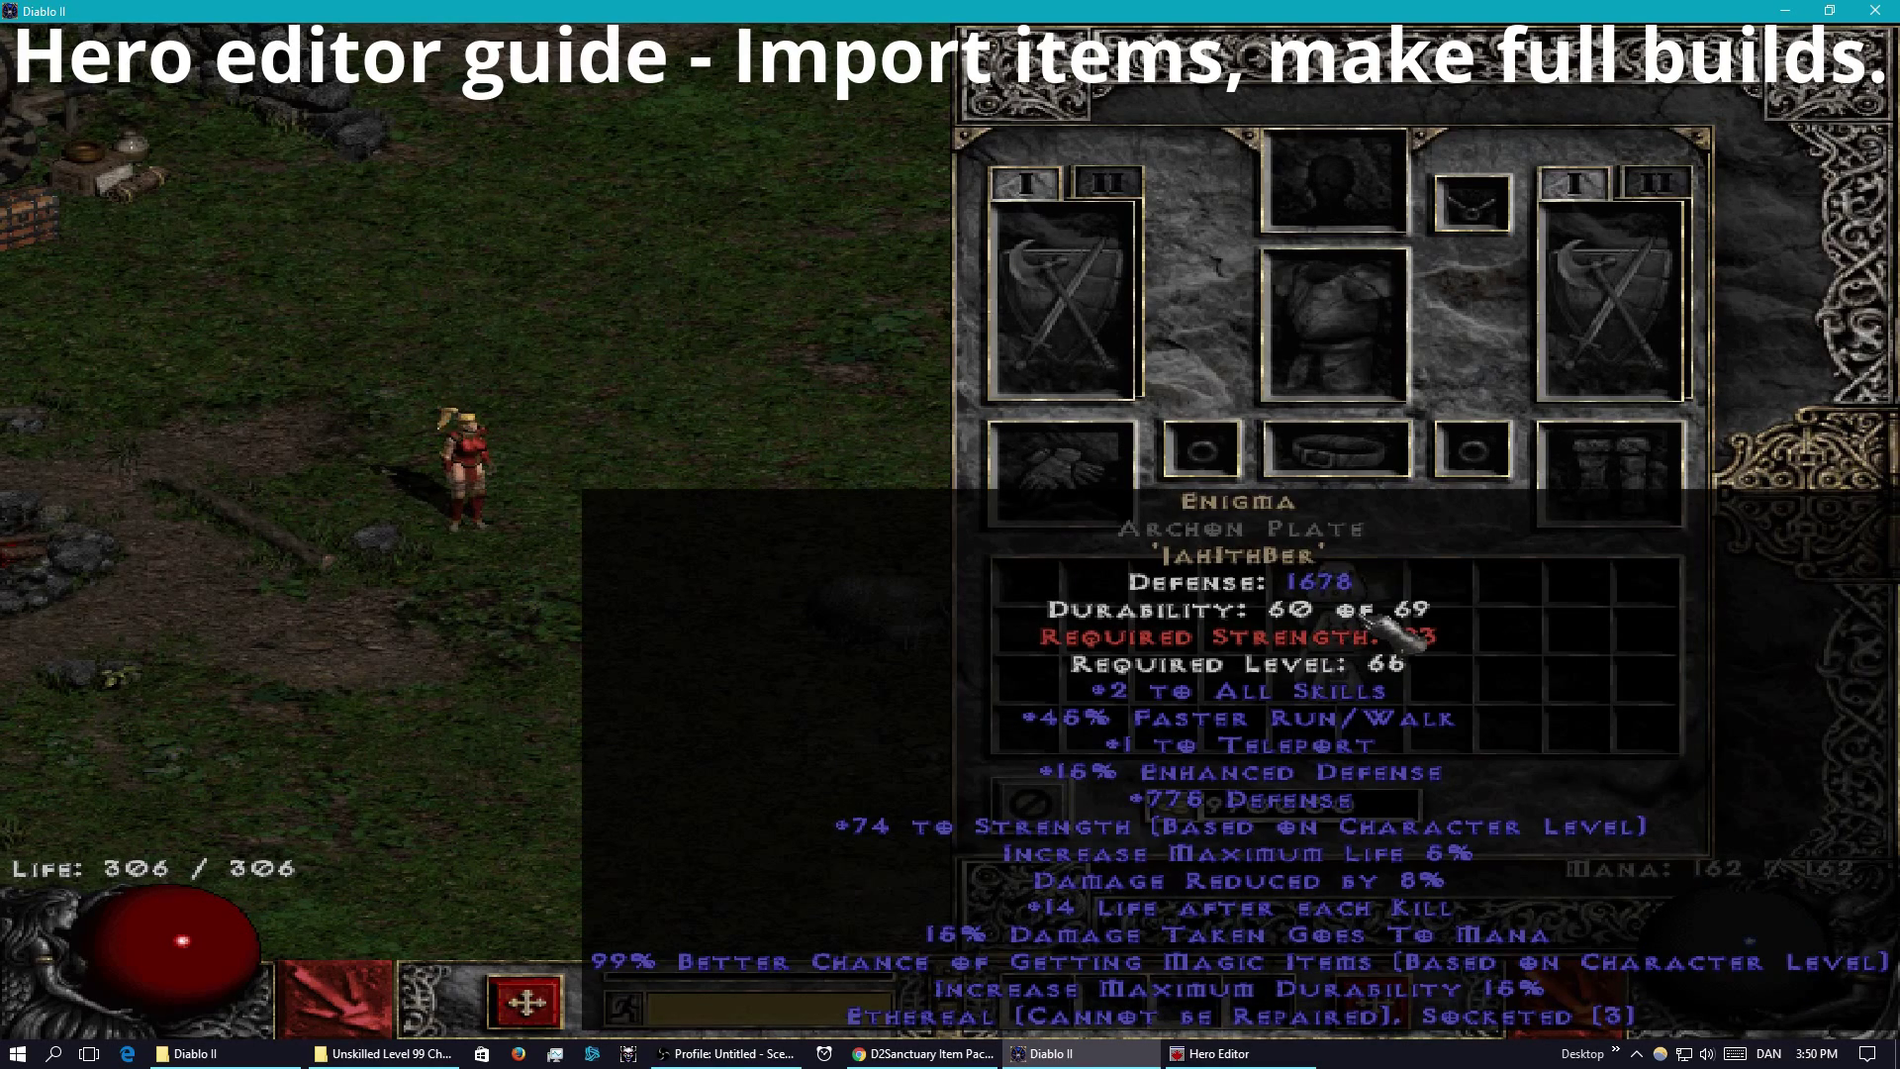
pyautogui.press('i')
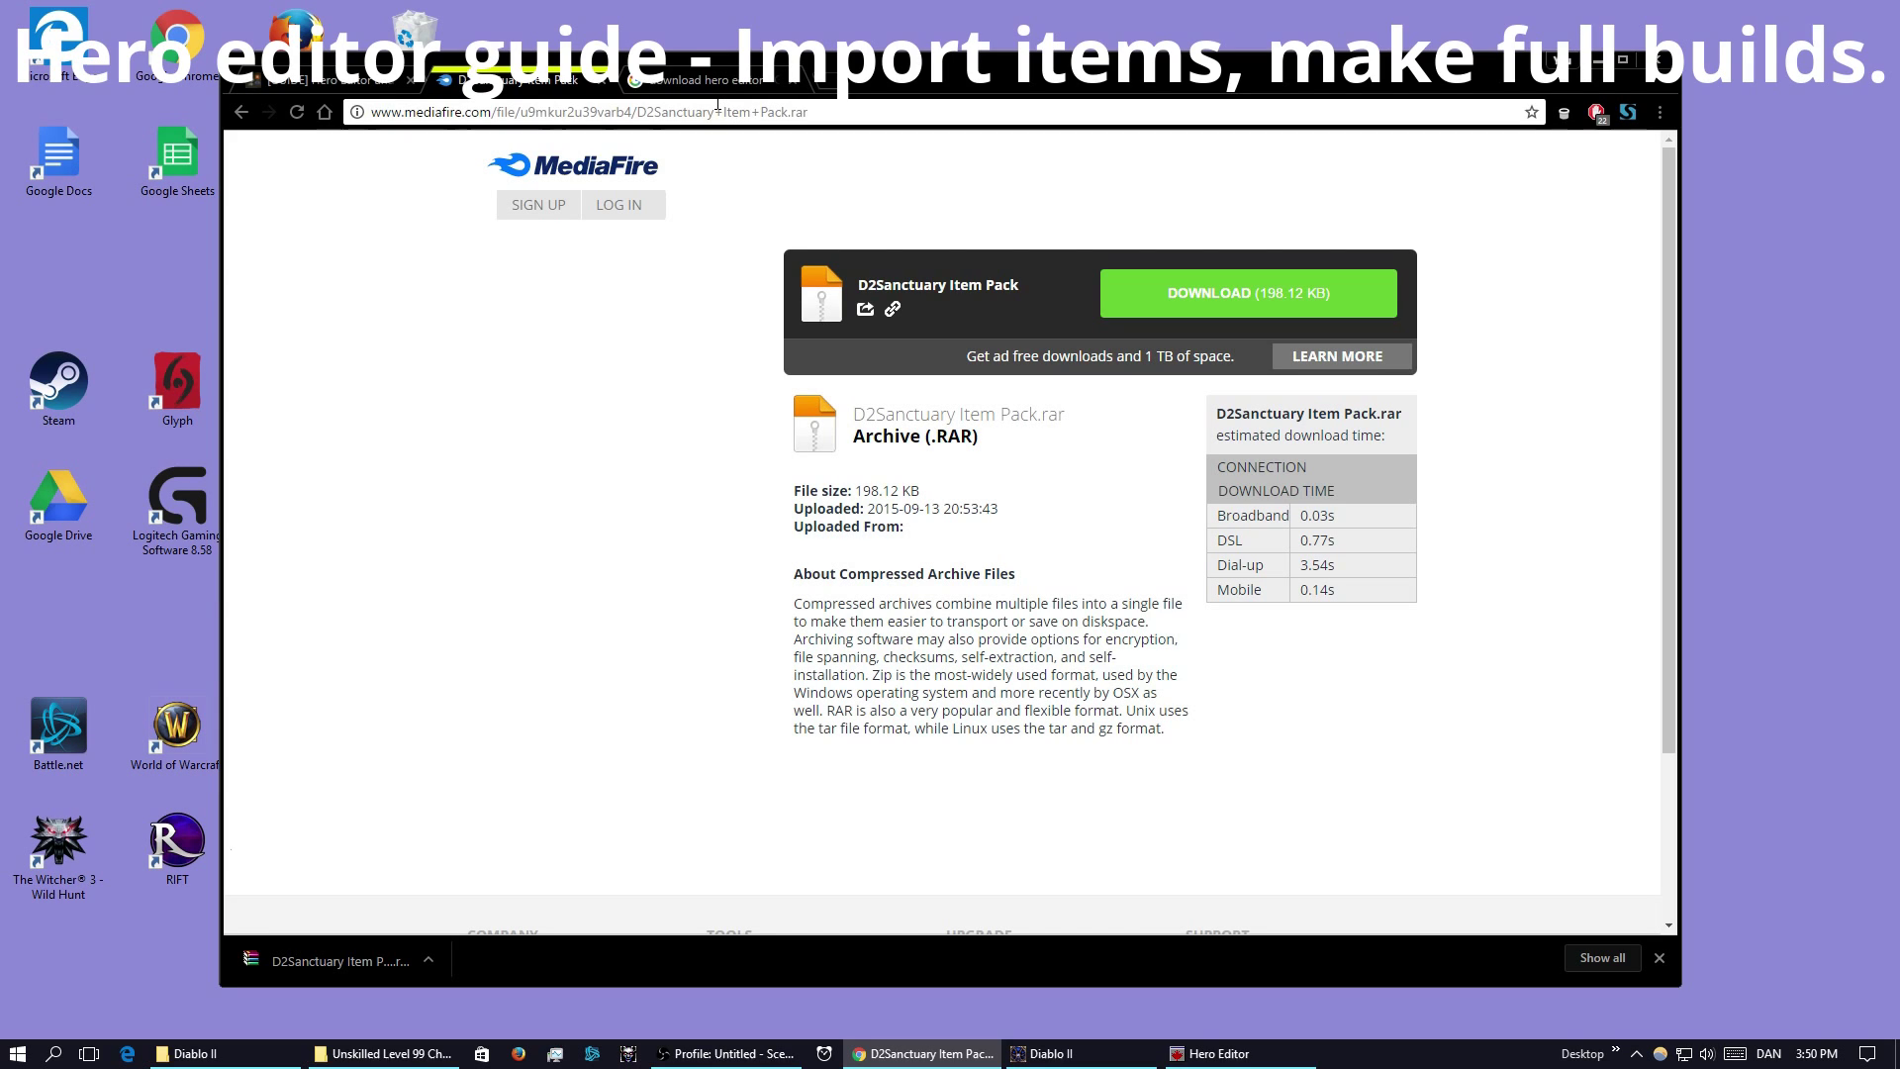
# - Back on the Hero Editor search results, open and leave the Hero Editor Full V 0.96 Mod DB result
pyautogui.click(712, 81)
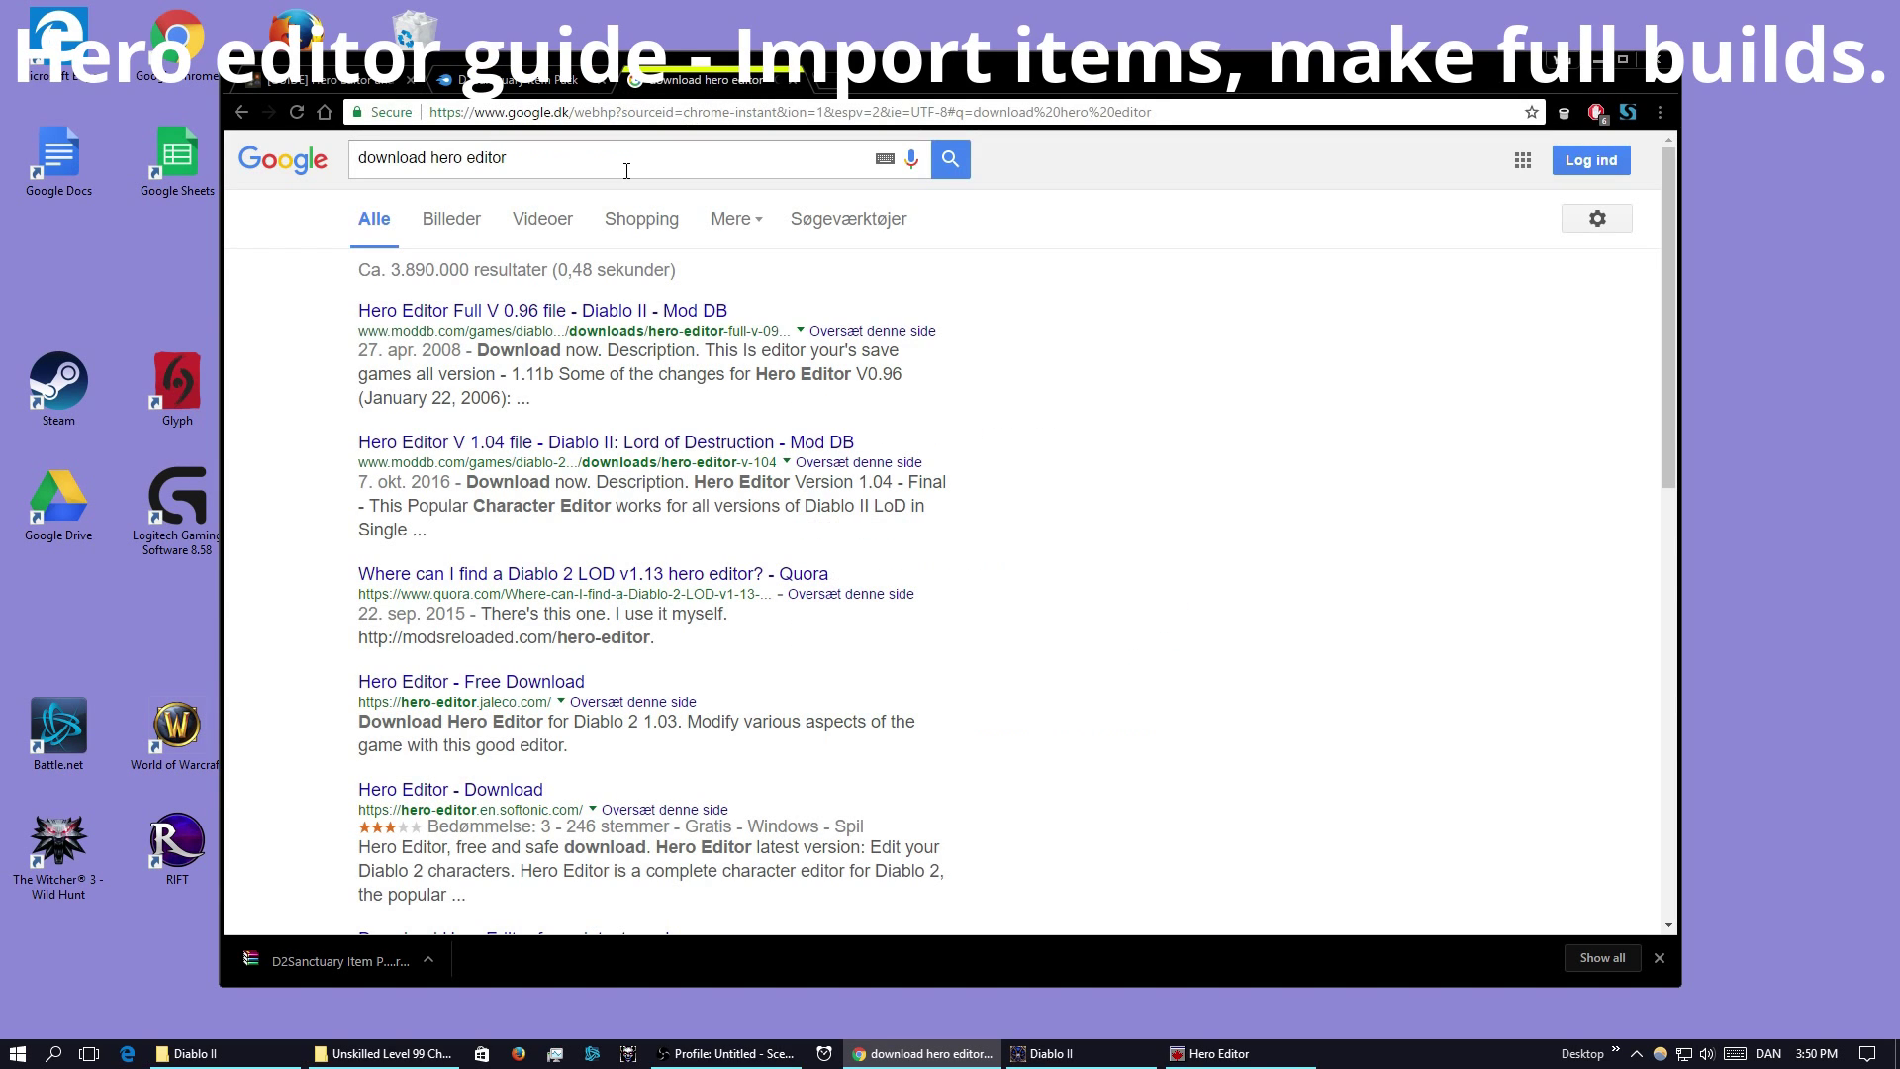
pyautogui.scroll(-5, 770, 512)
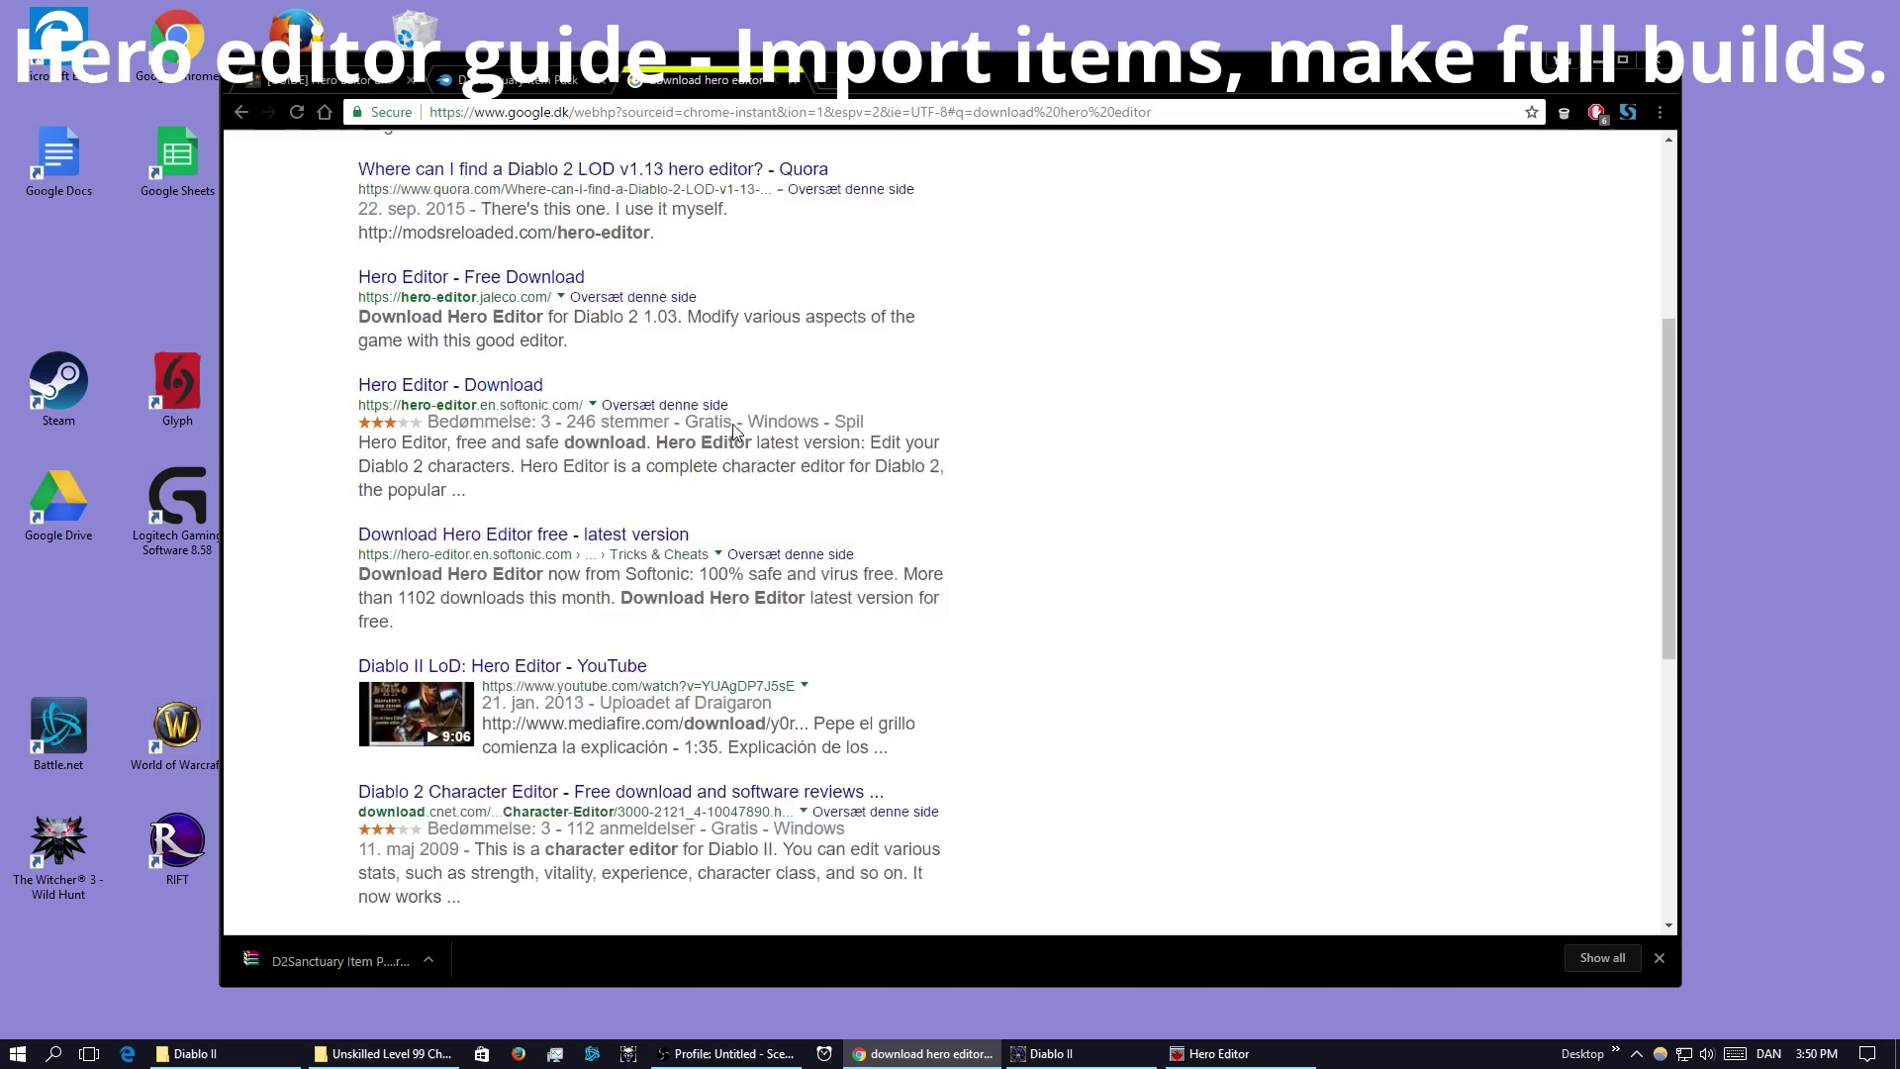
pyautogui.scroll(5, 771, 511)
pyautogui.scroll(1, 770, 511)
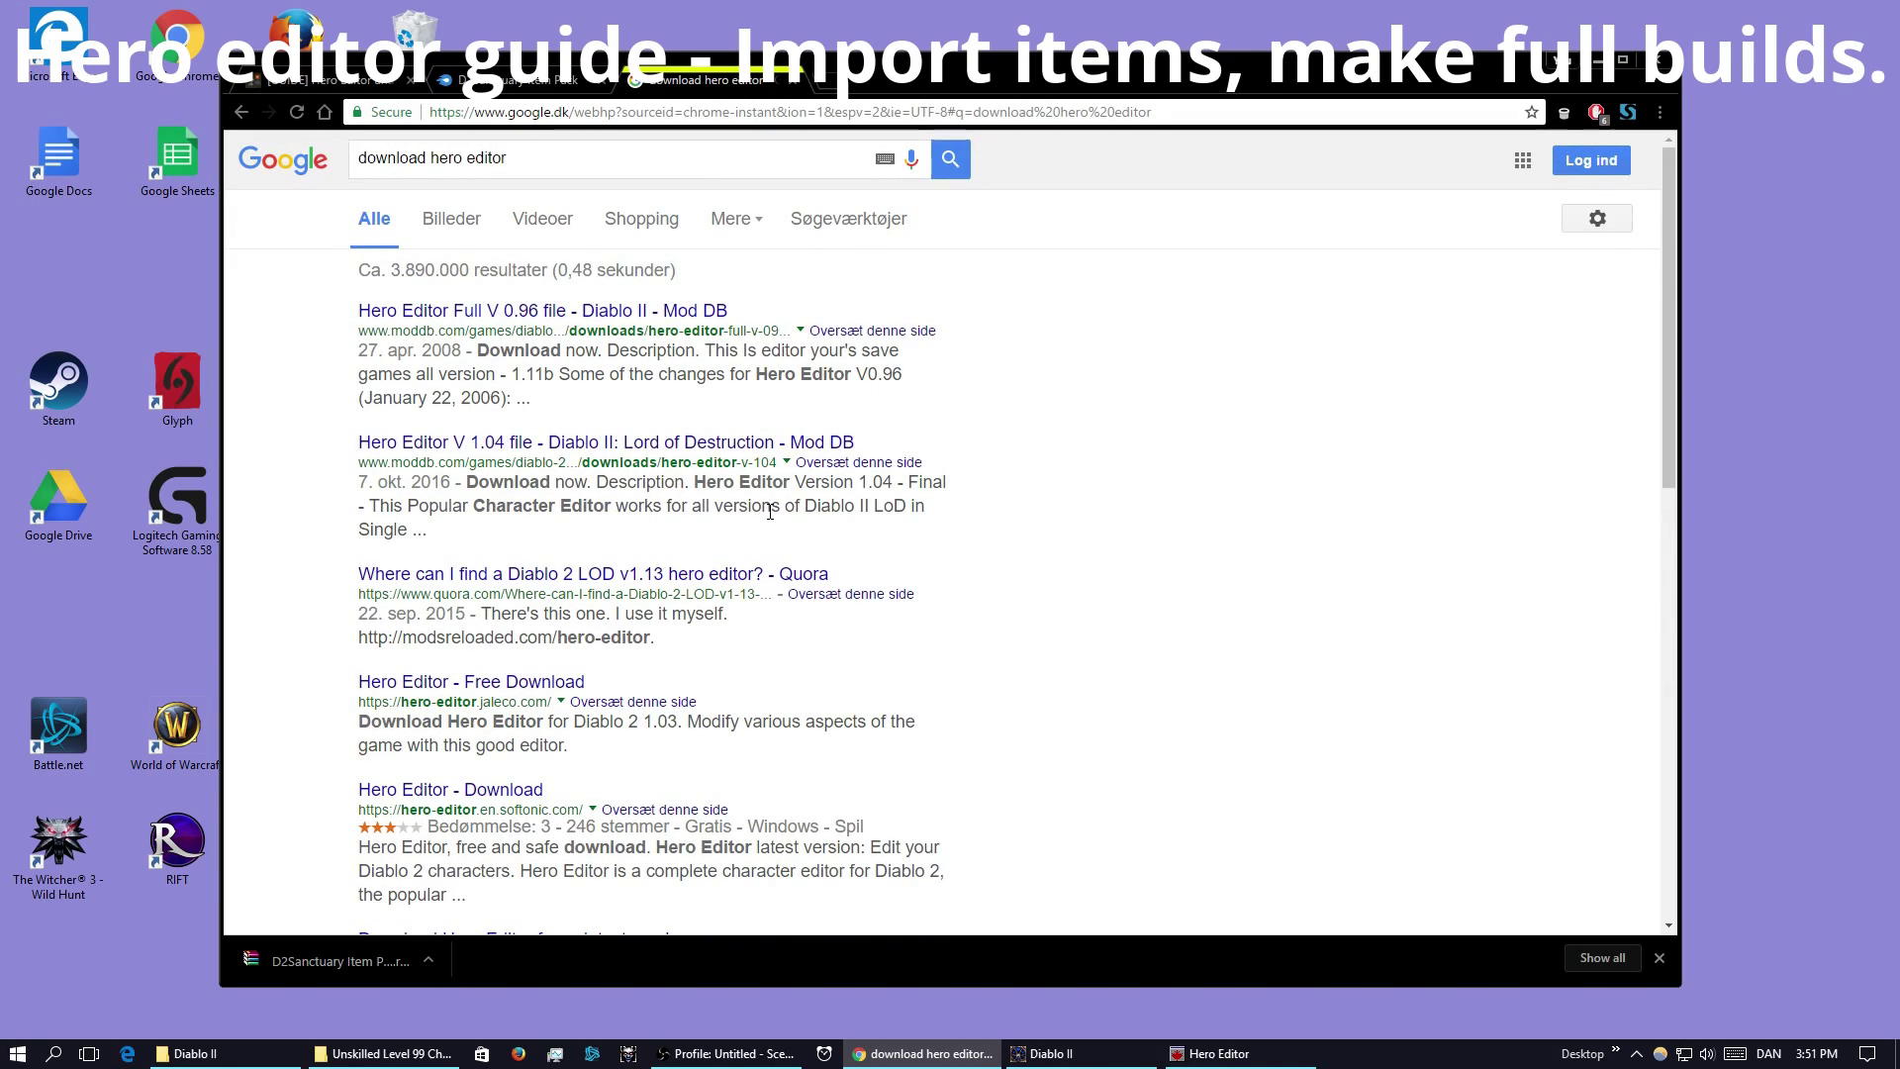
pyautogui.moveTo(510, 159); pyautogui.dragTo(368, 157)
pyautogui.click(445, 311)
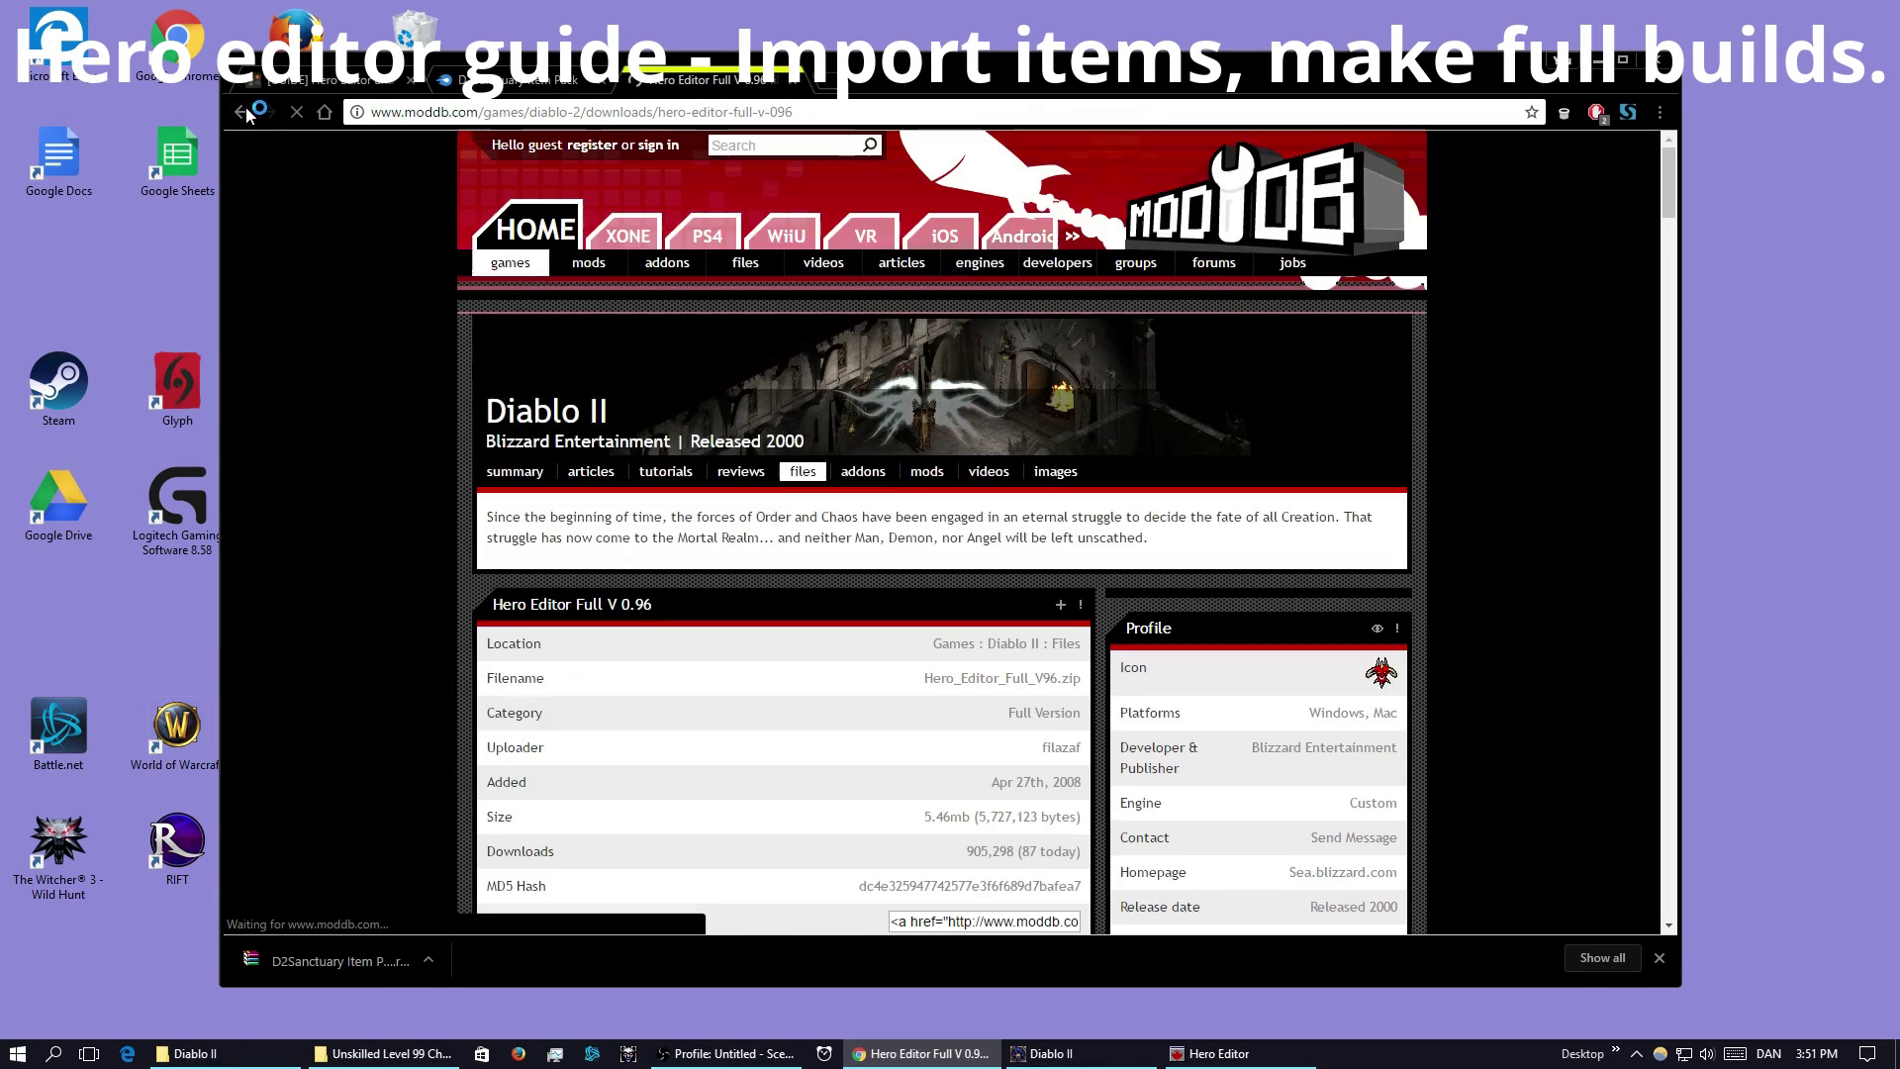
pyautogui.click(242, 113)
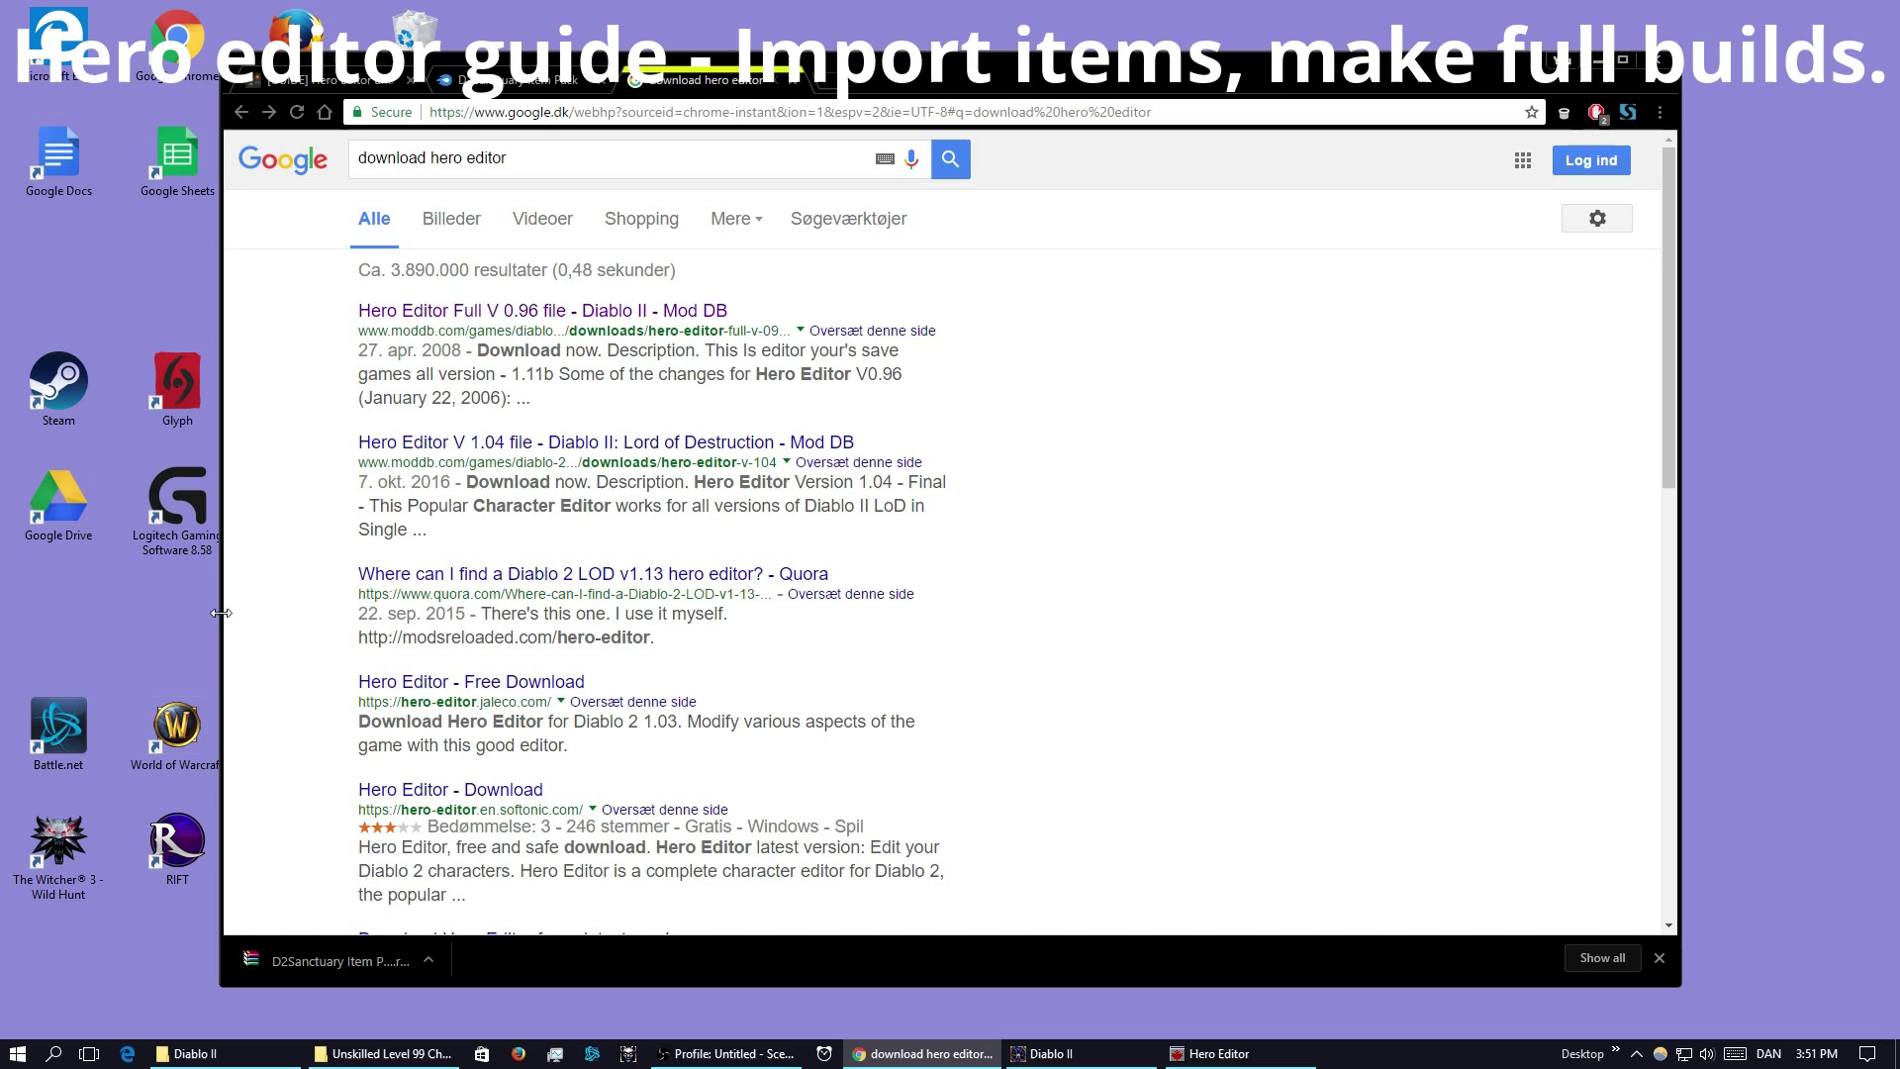
# - Minimize Chrome so Hero Editor's splash screen is in front
pyautogui.scroll(-4, 309, 593)
pyautogui.scroll(4, 312, 592)
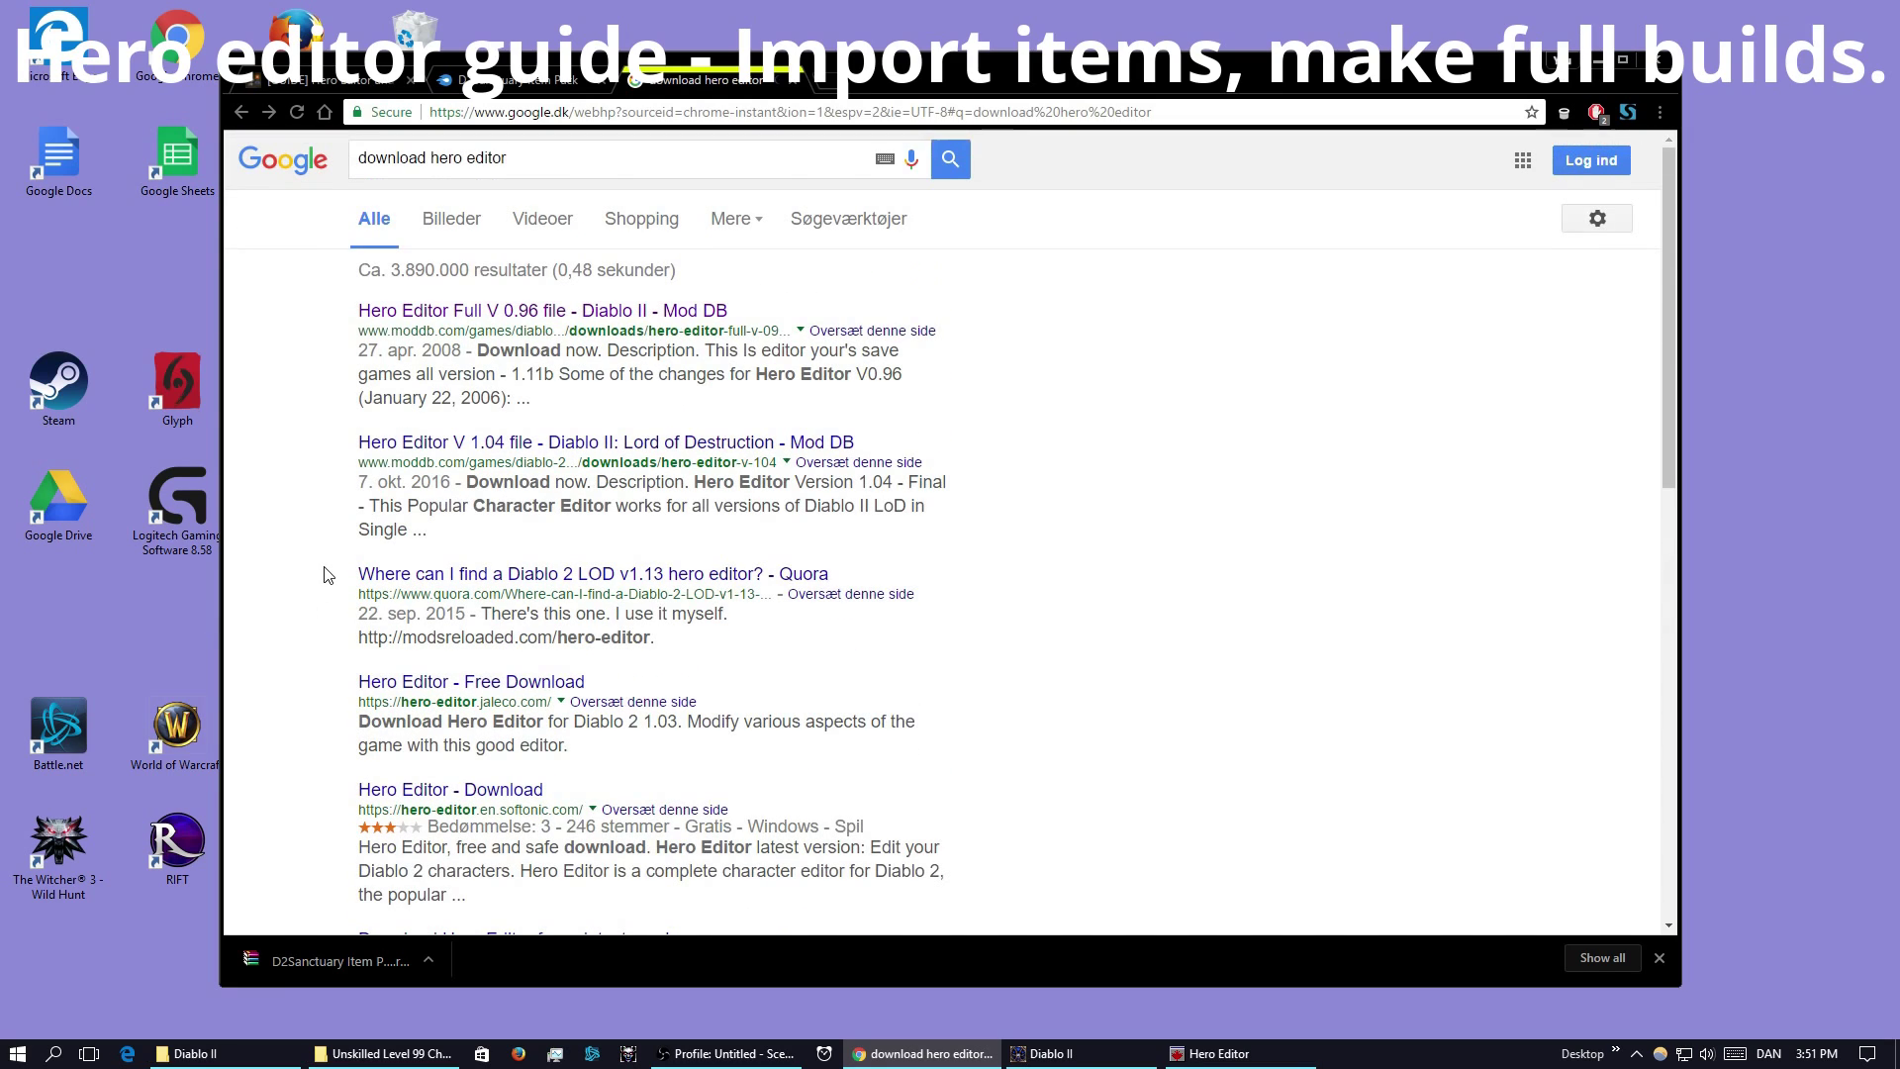
pyautogui.scroll(-6, 328, 572)
pyautogui.scroll(6, 330, 540)
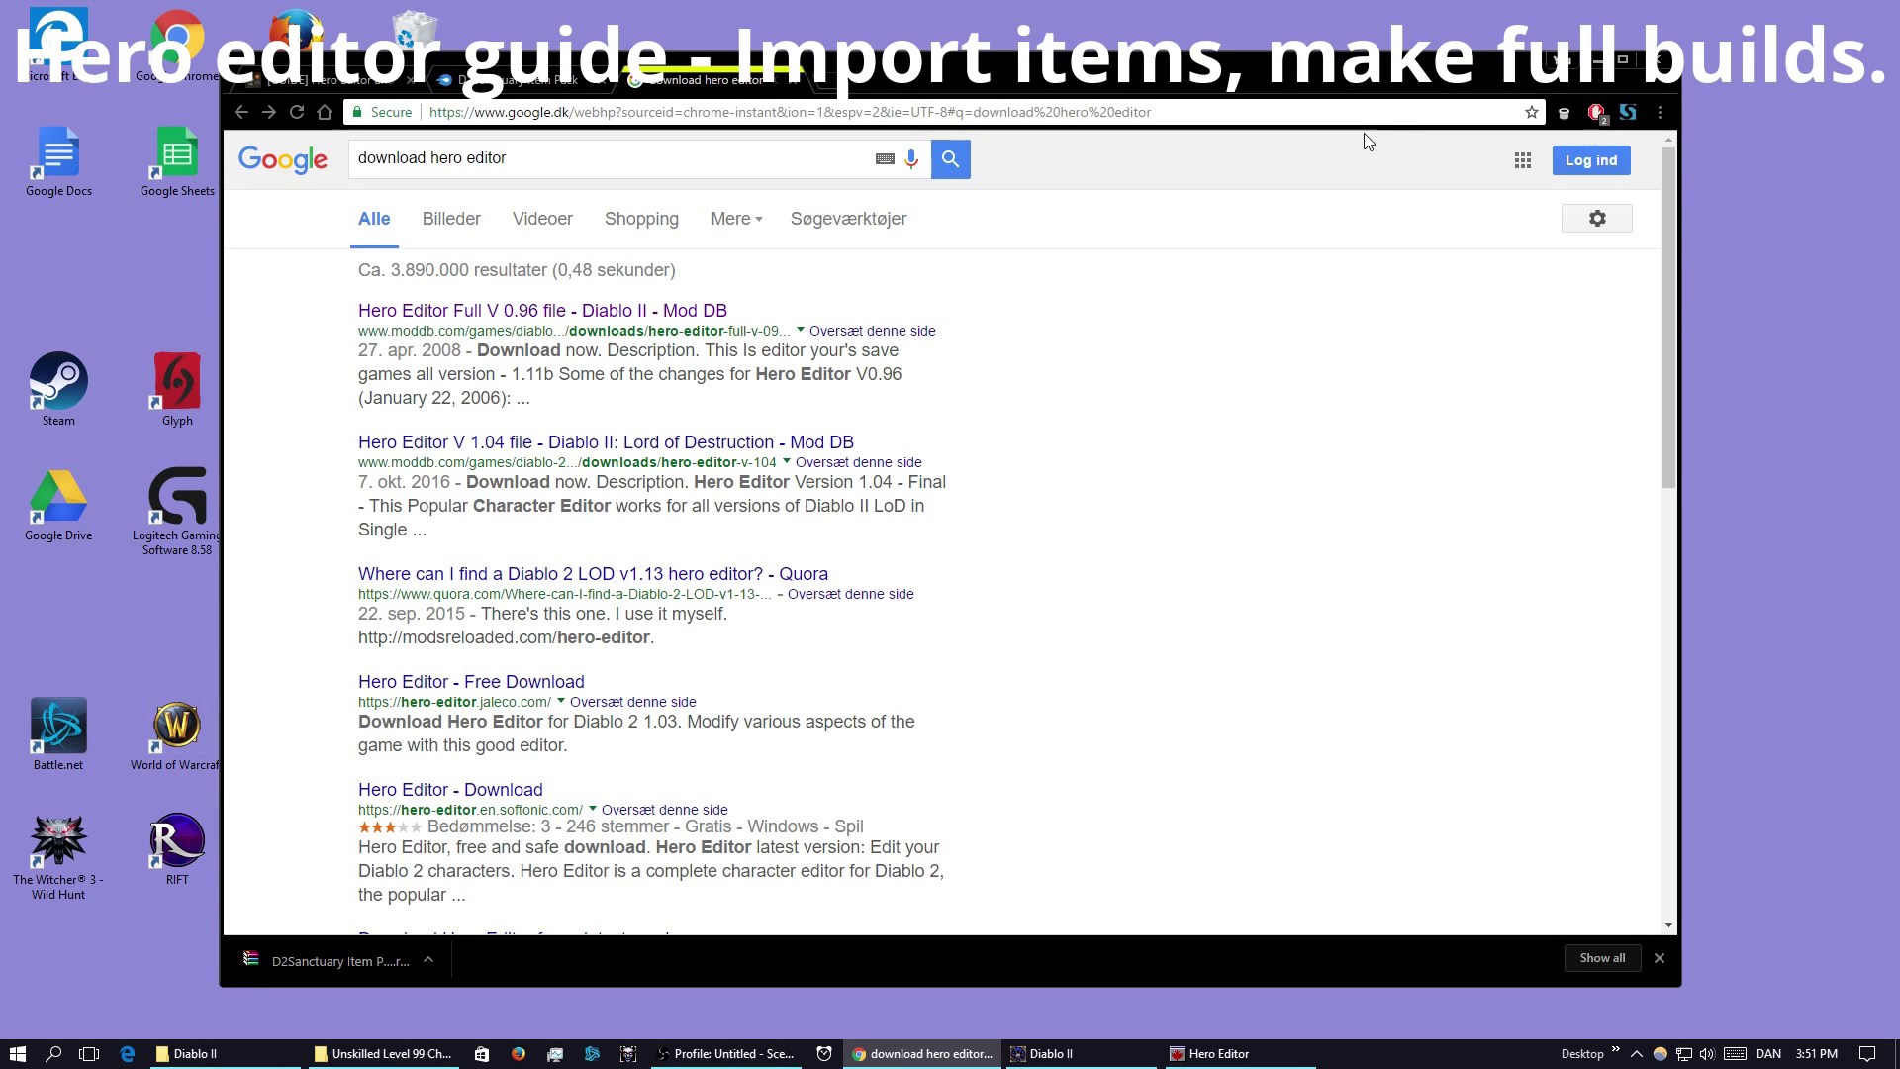
pyautogui.click(1595, 66)
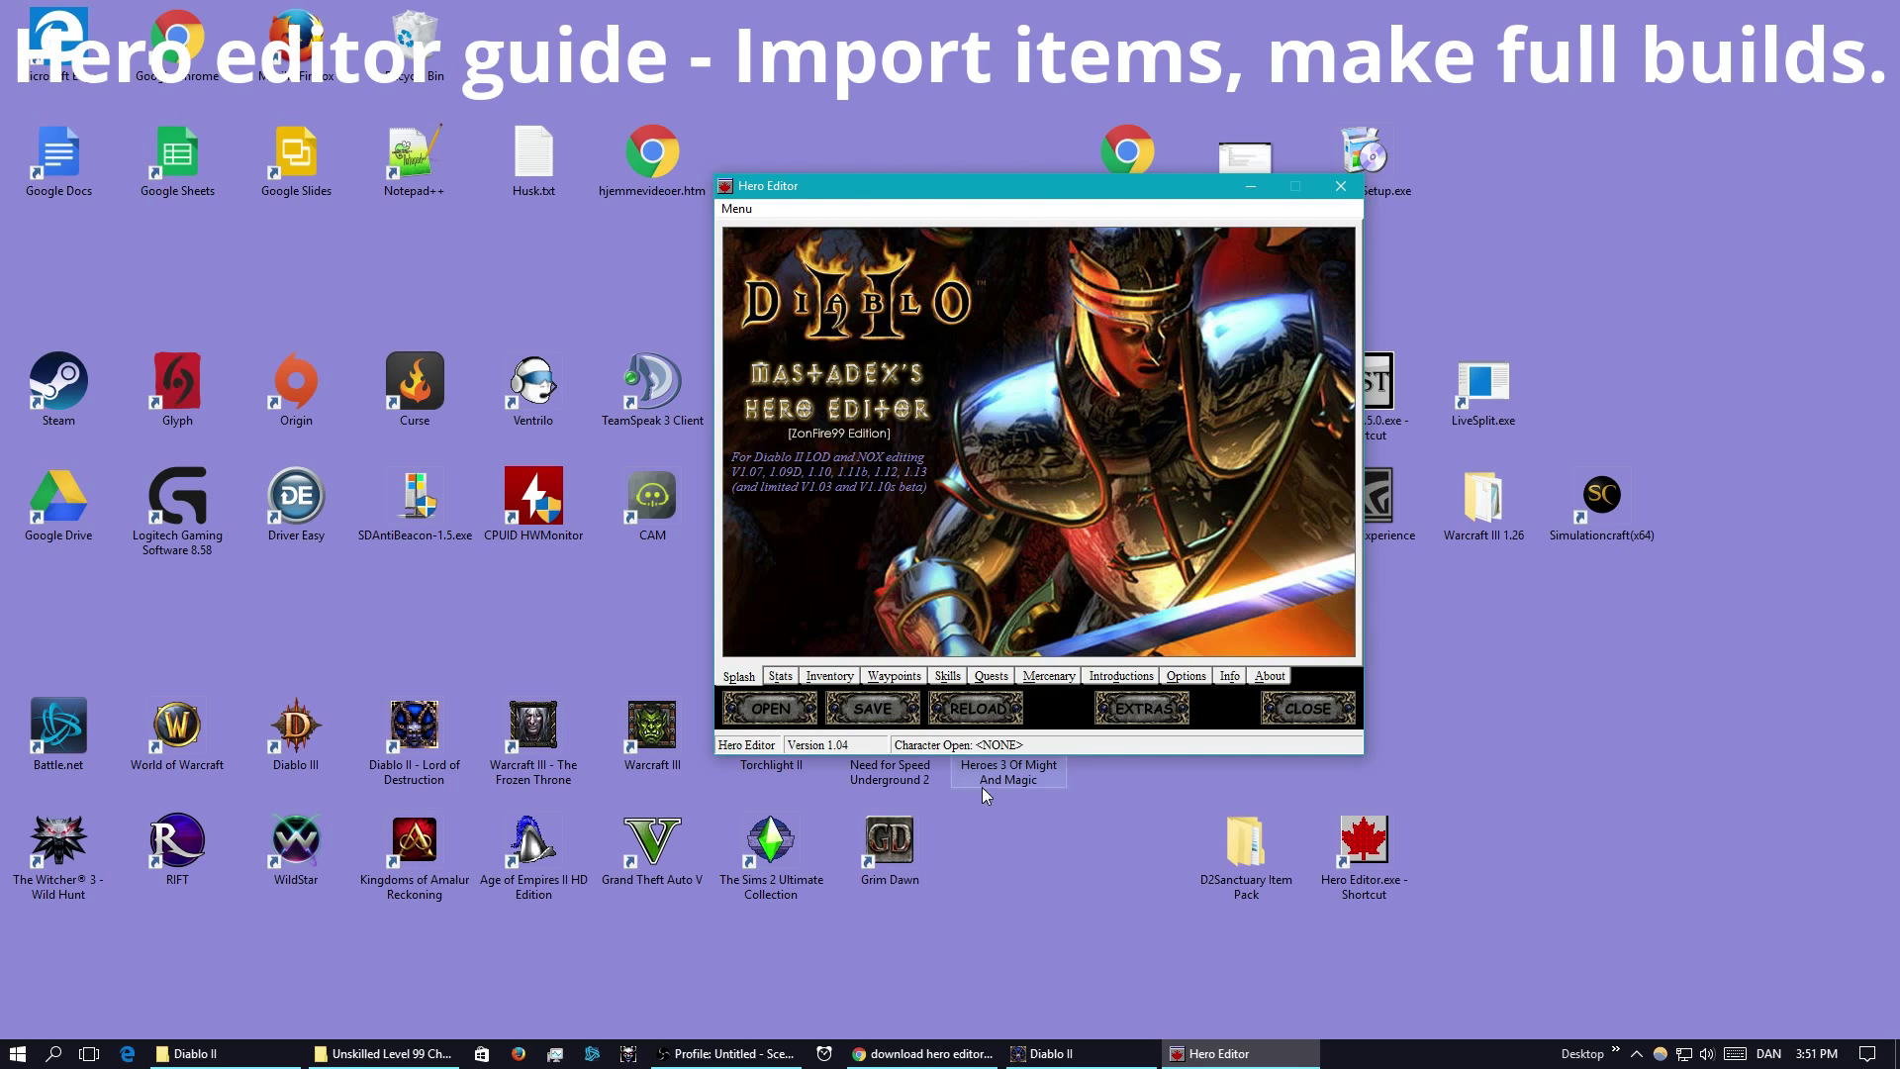
# - Load Assassin.d2s from D2Sanctuary Item Pack > Unskilled Level 99 Characters in Hero Editor
pyautogui.click(802, 717)
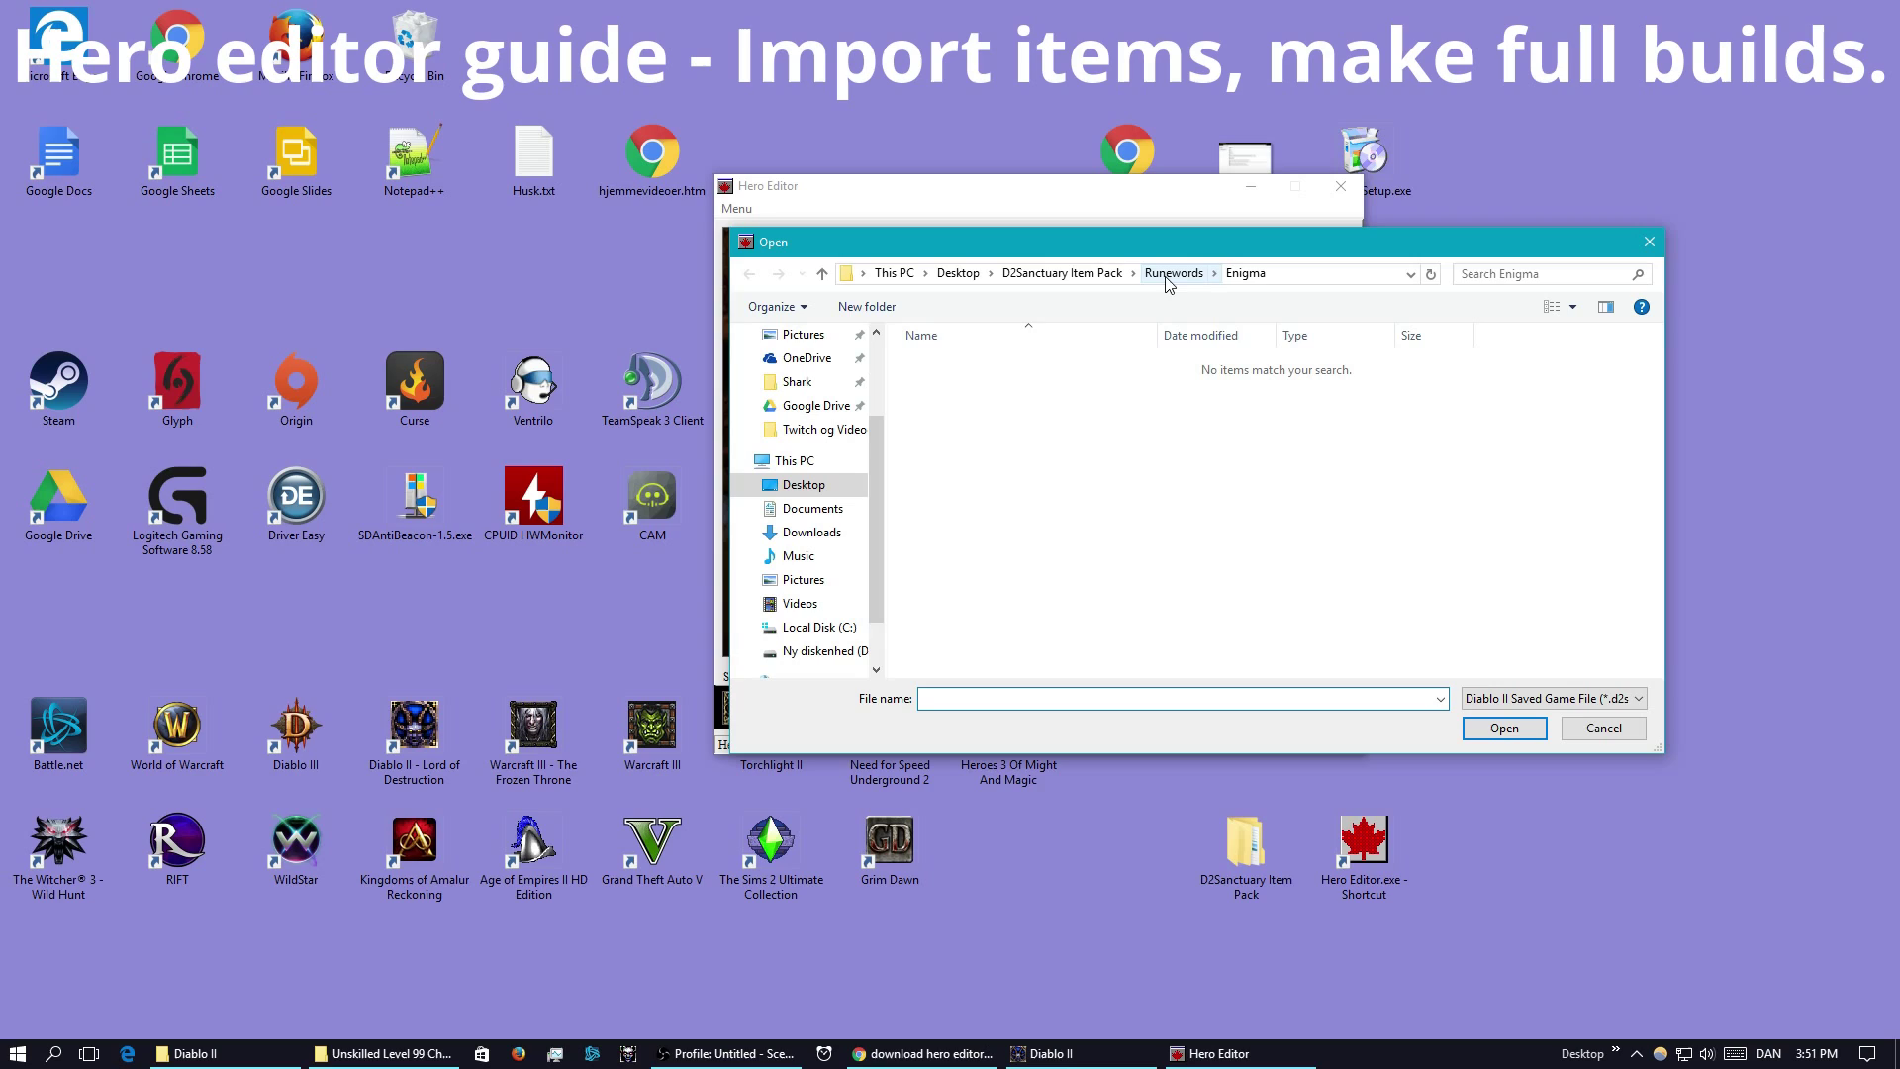
pyautogui.click(1067, 276)
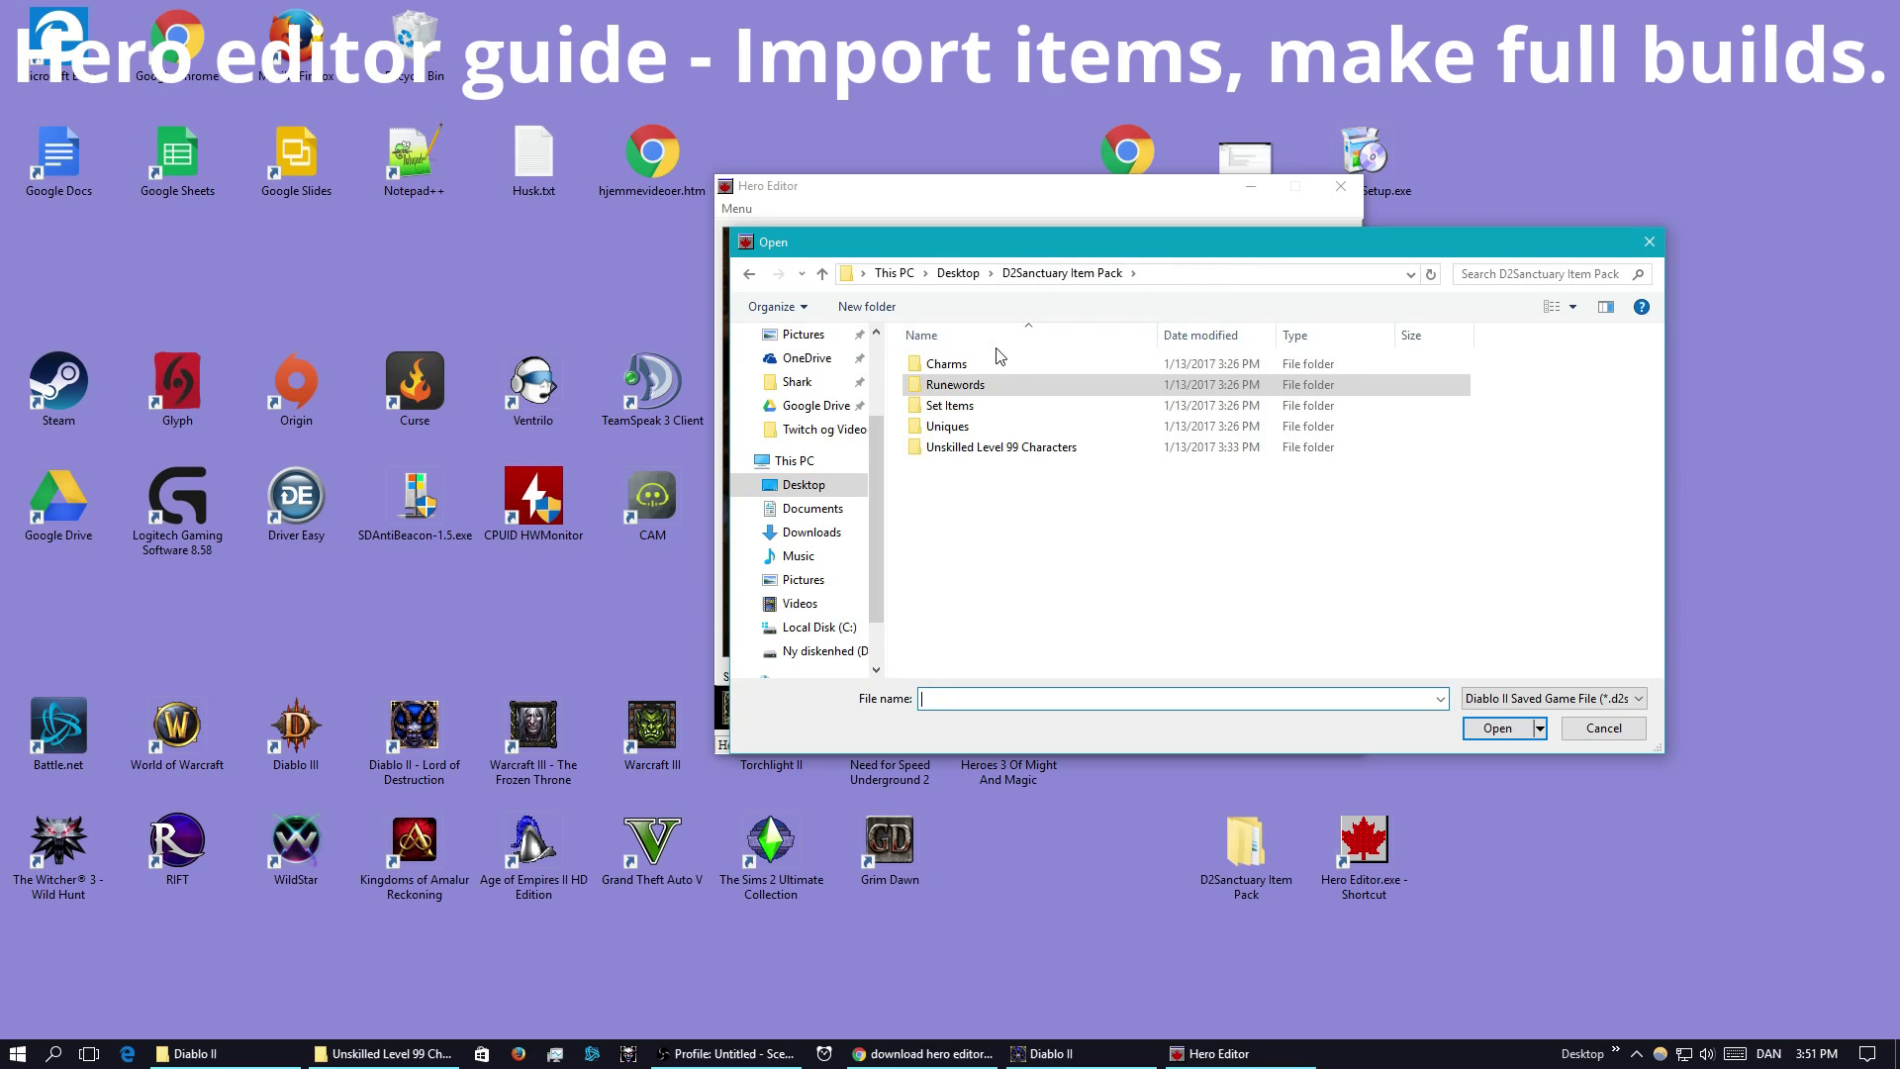
pyautogui.click(967, 451)
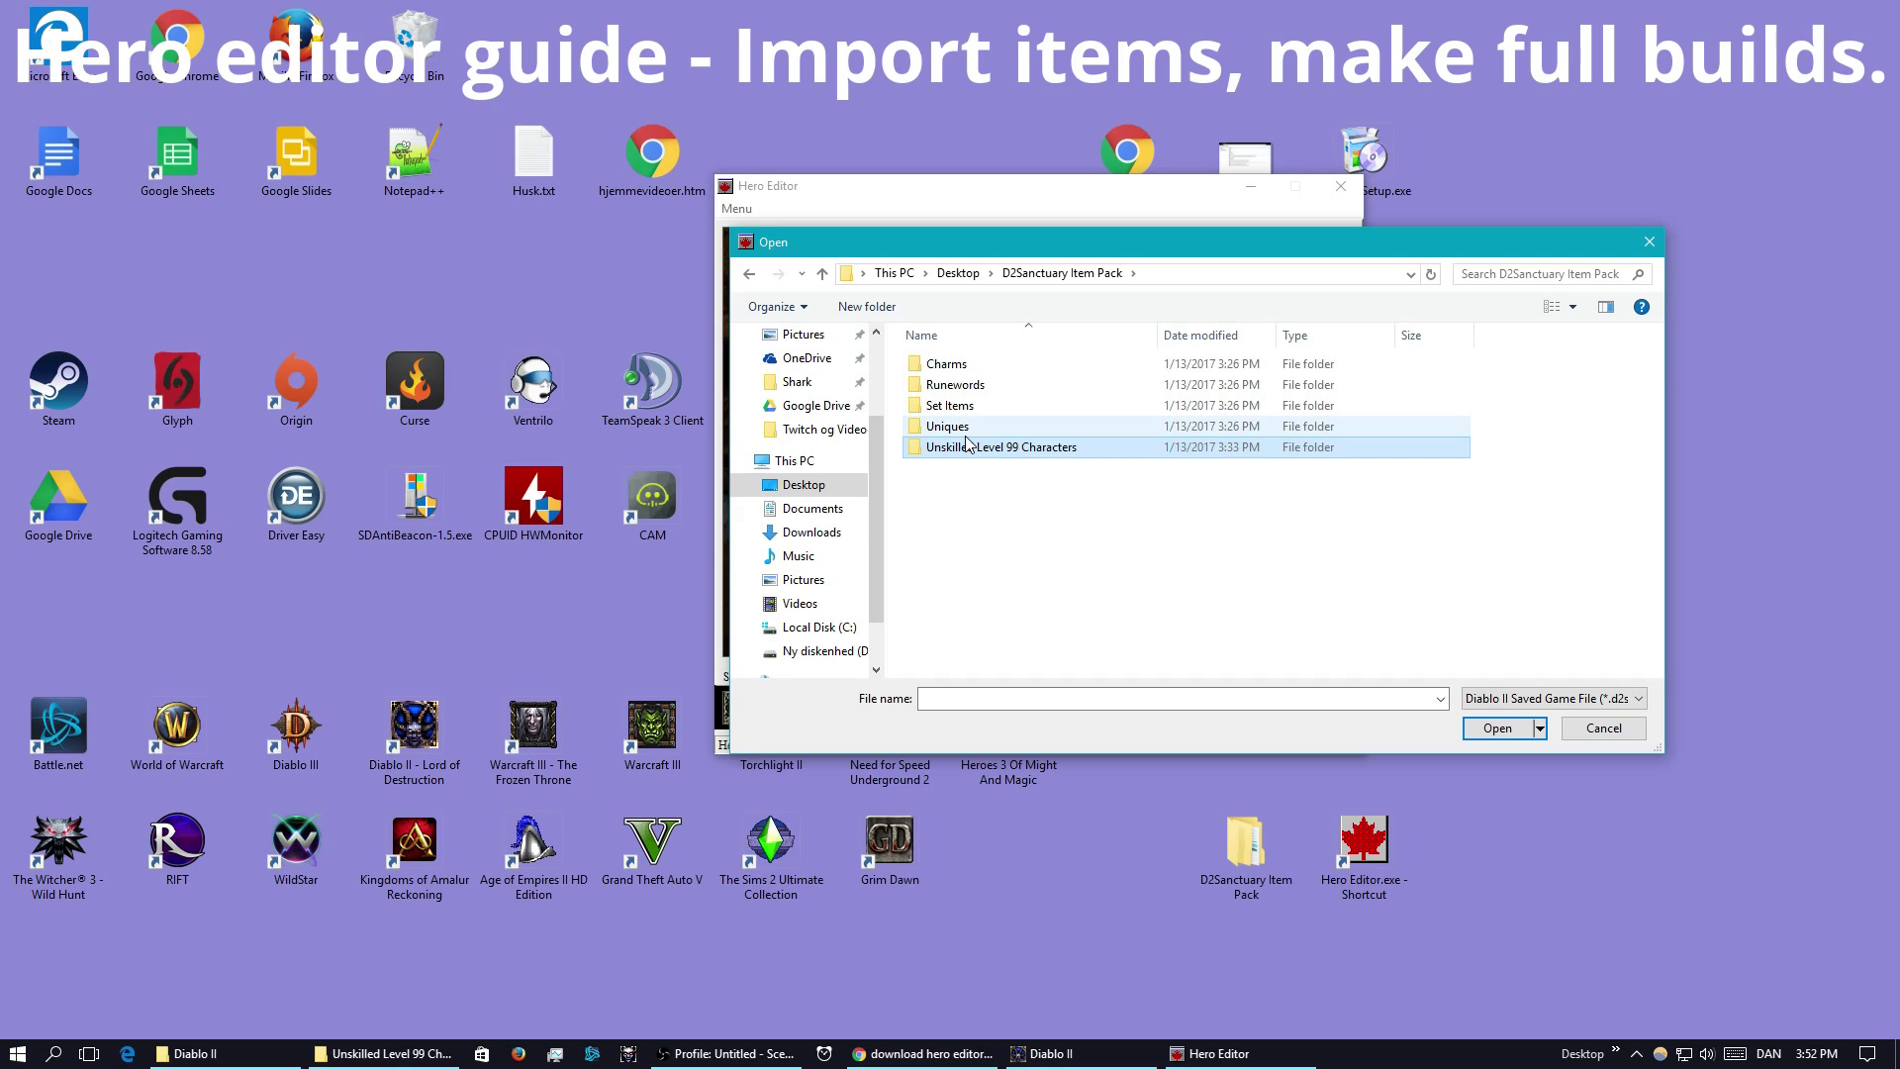
pyautogui.doubleClick(968, 451)
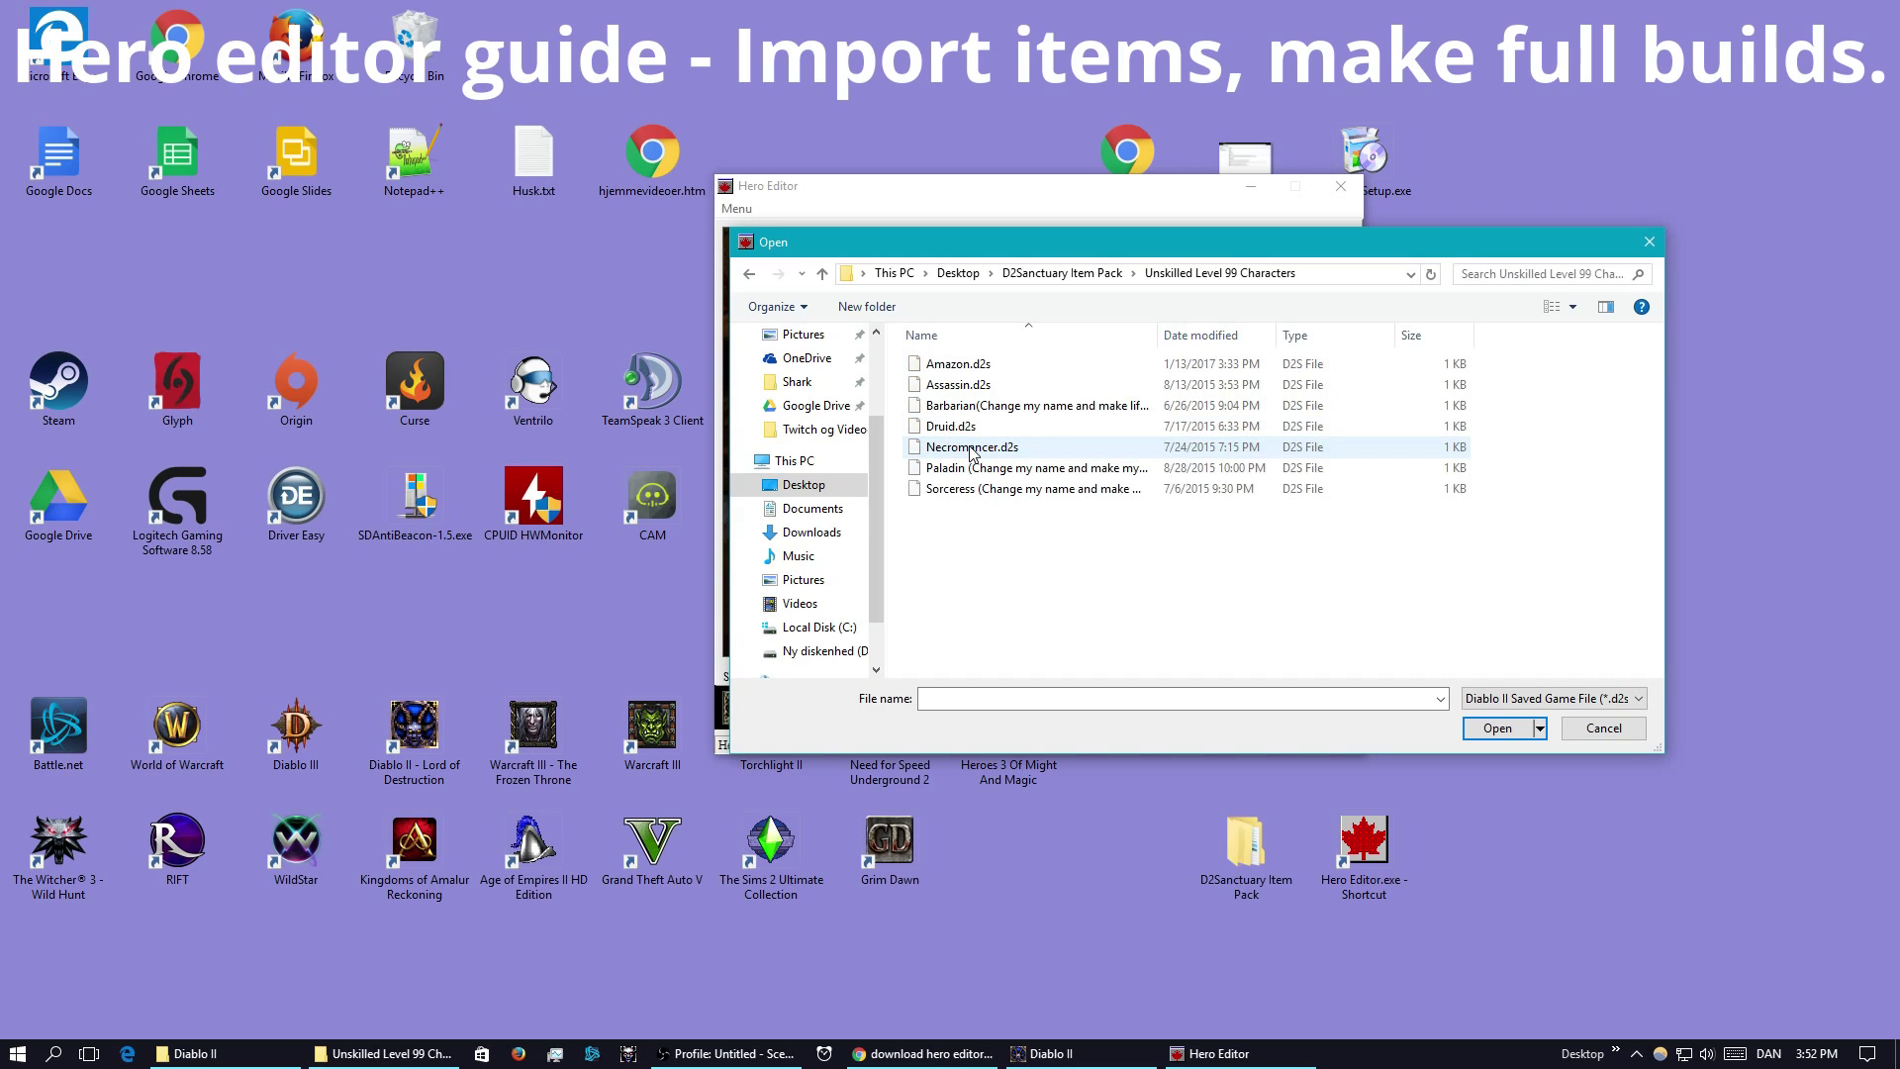
pyautogui.doubleClick(962, 387)
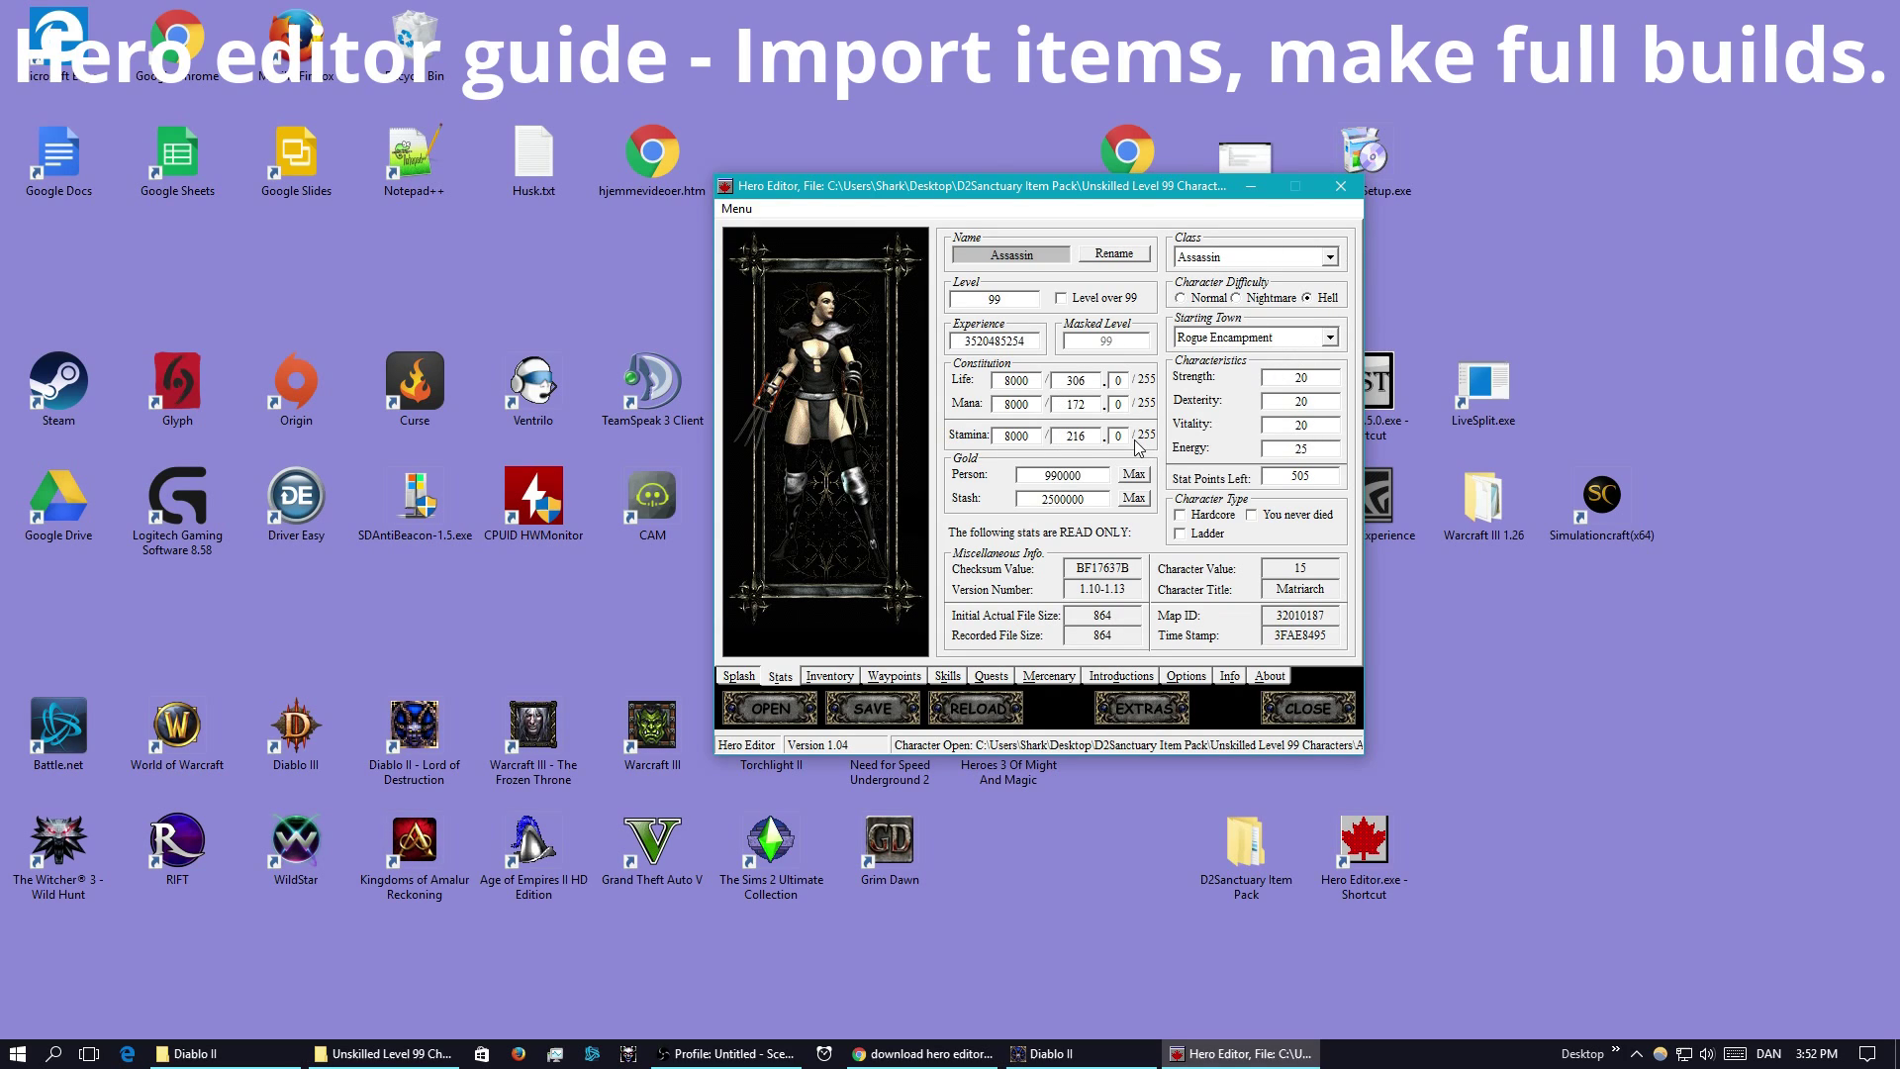
# - Browse the Assassin's Quests, Splash and Stats pages, ending on the empty Inventory page
pyautogui.click(991, 678)
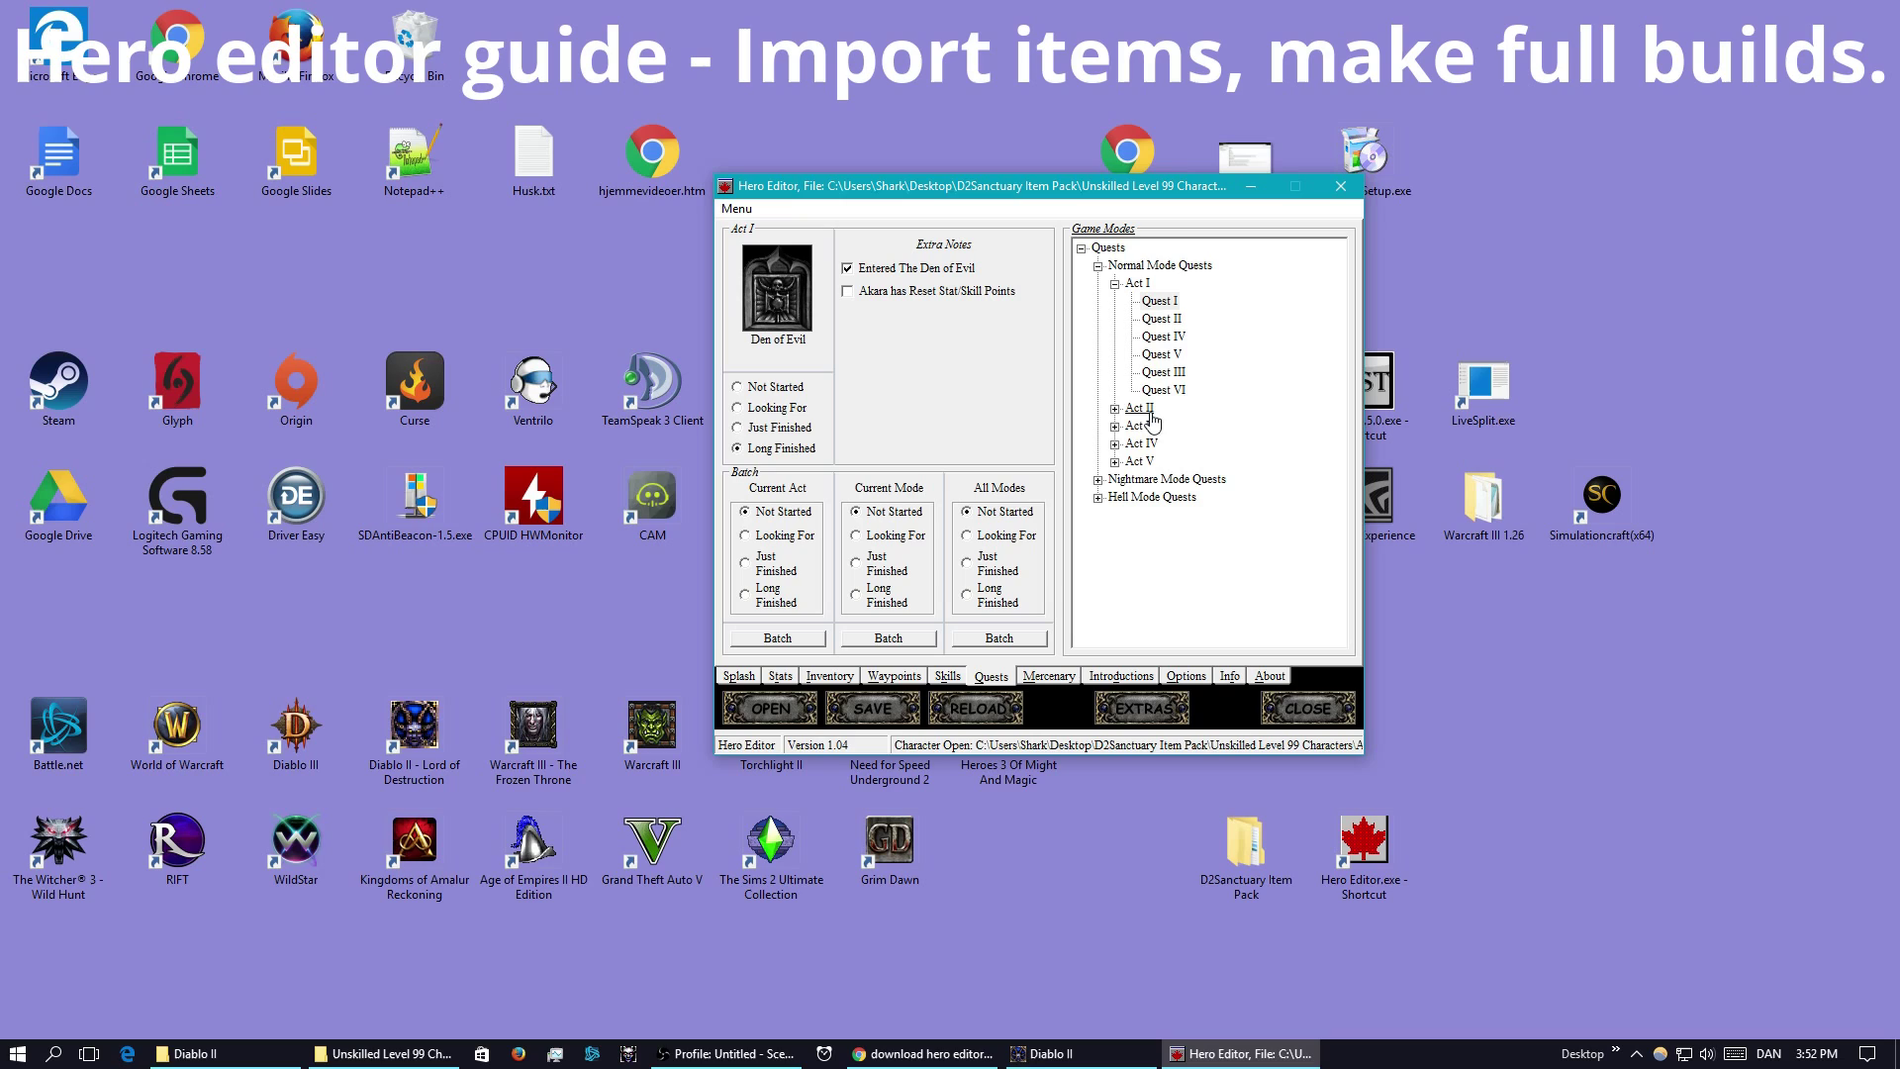
pyautogui.click(734, 683)
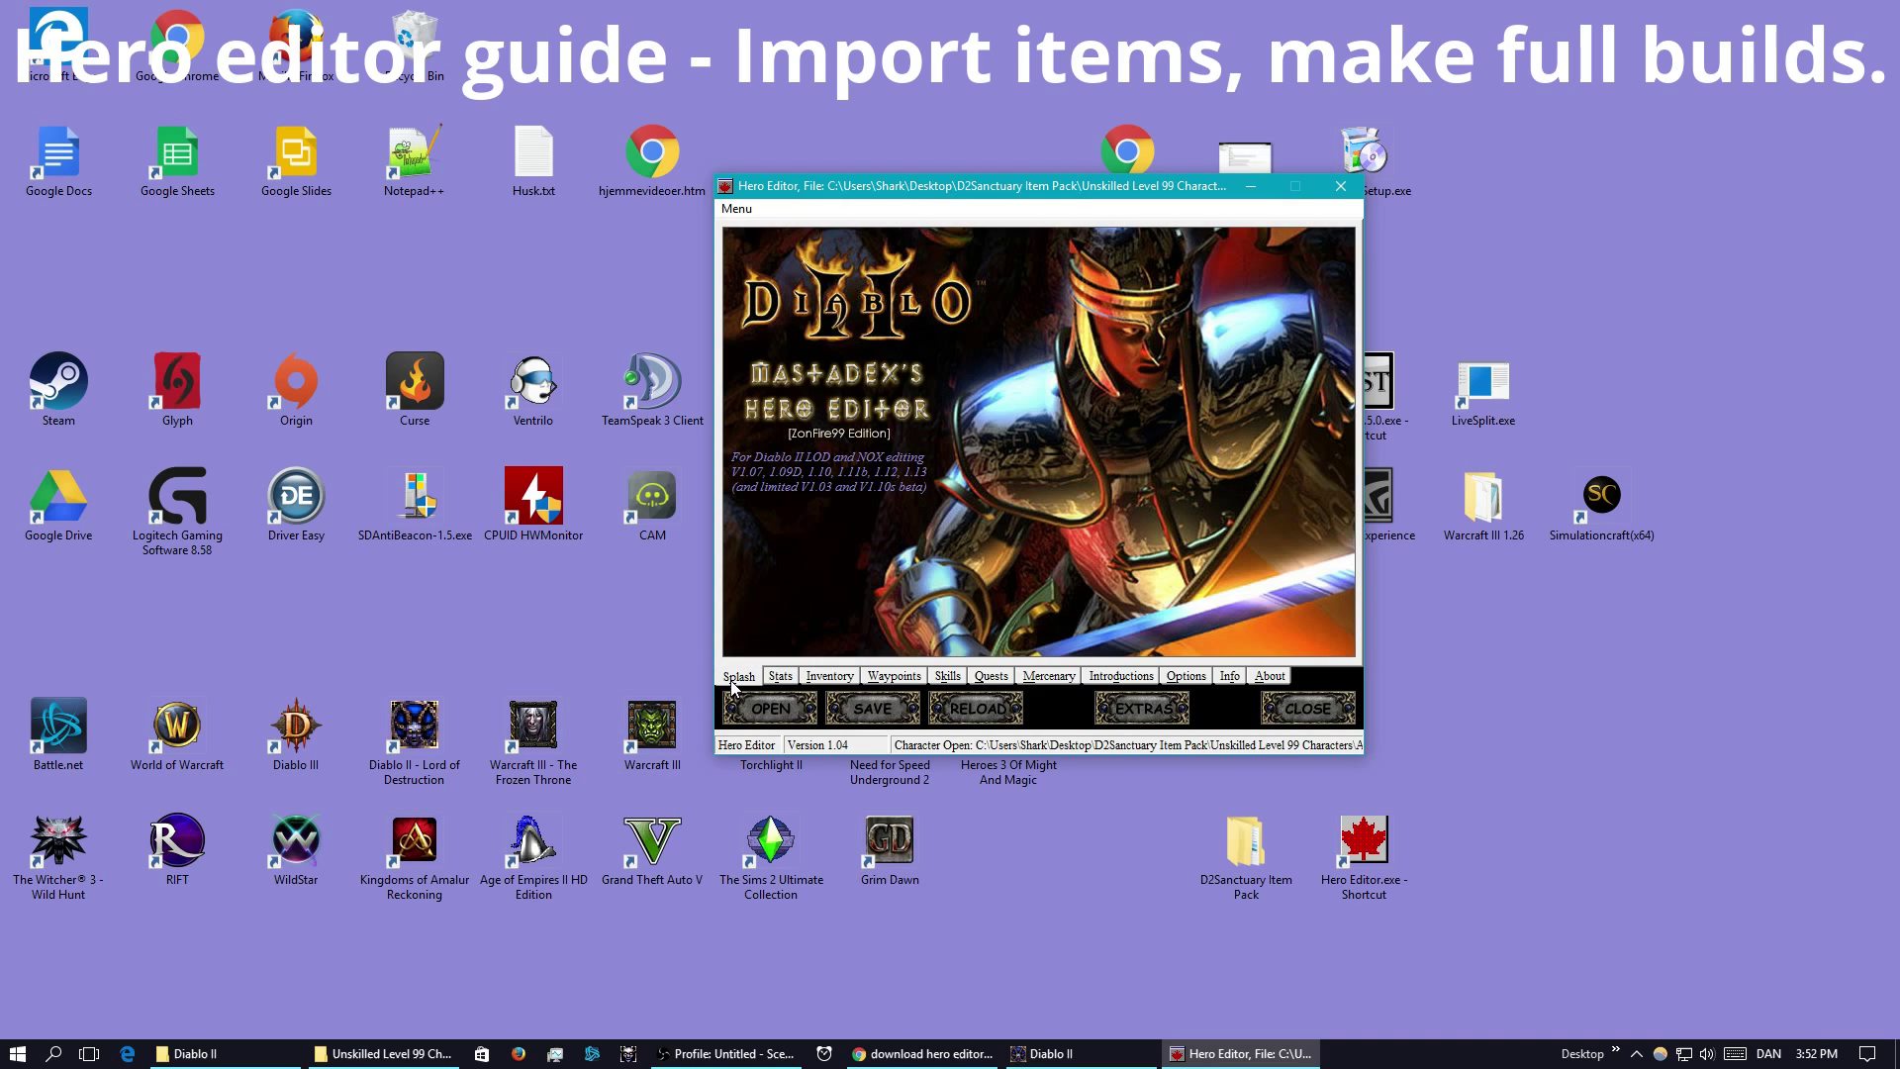
pyautogui.click(780, 677)
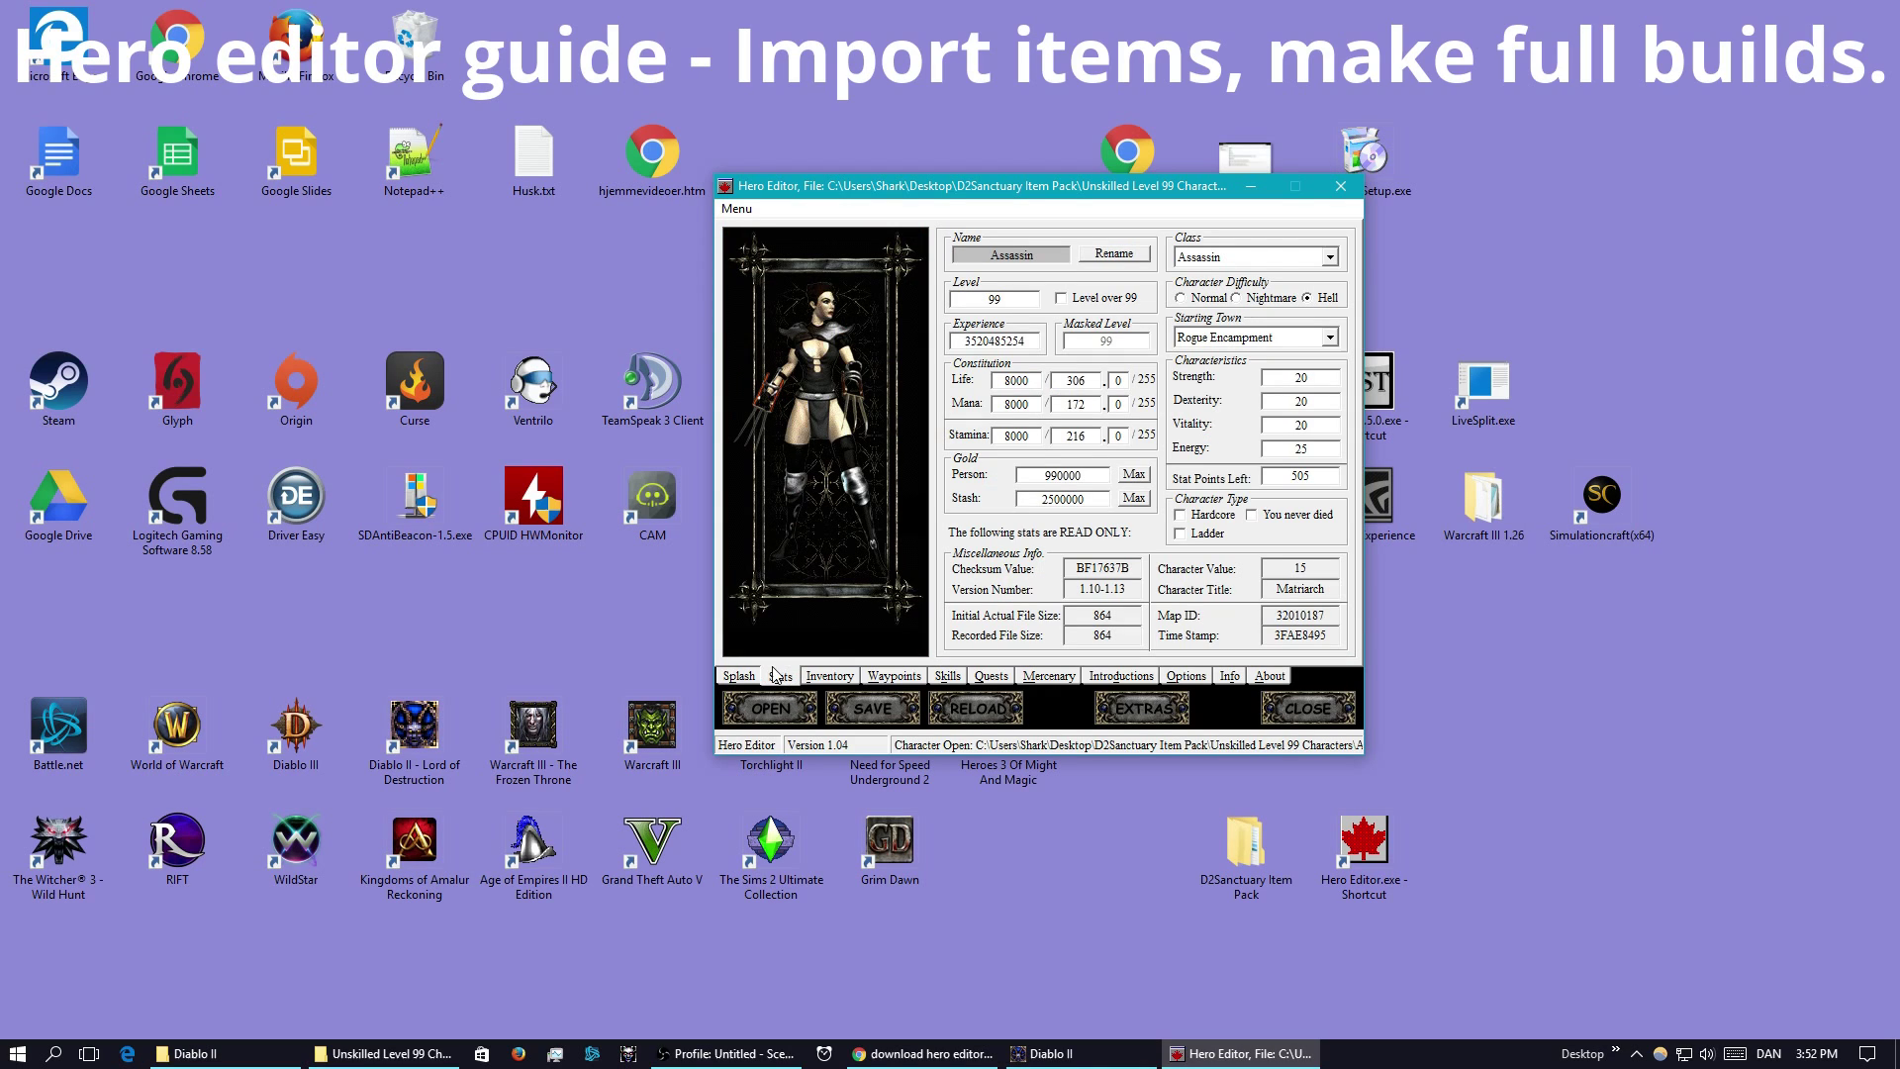
pyautogui.click(842, 677)
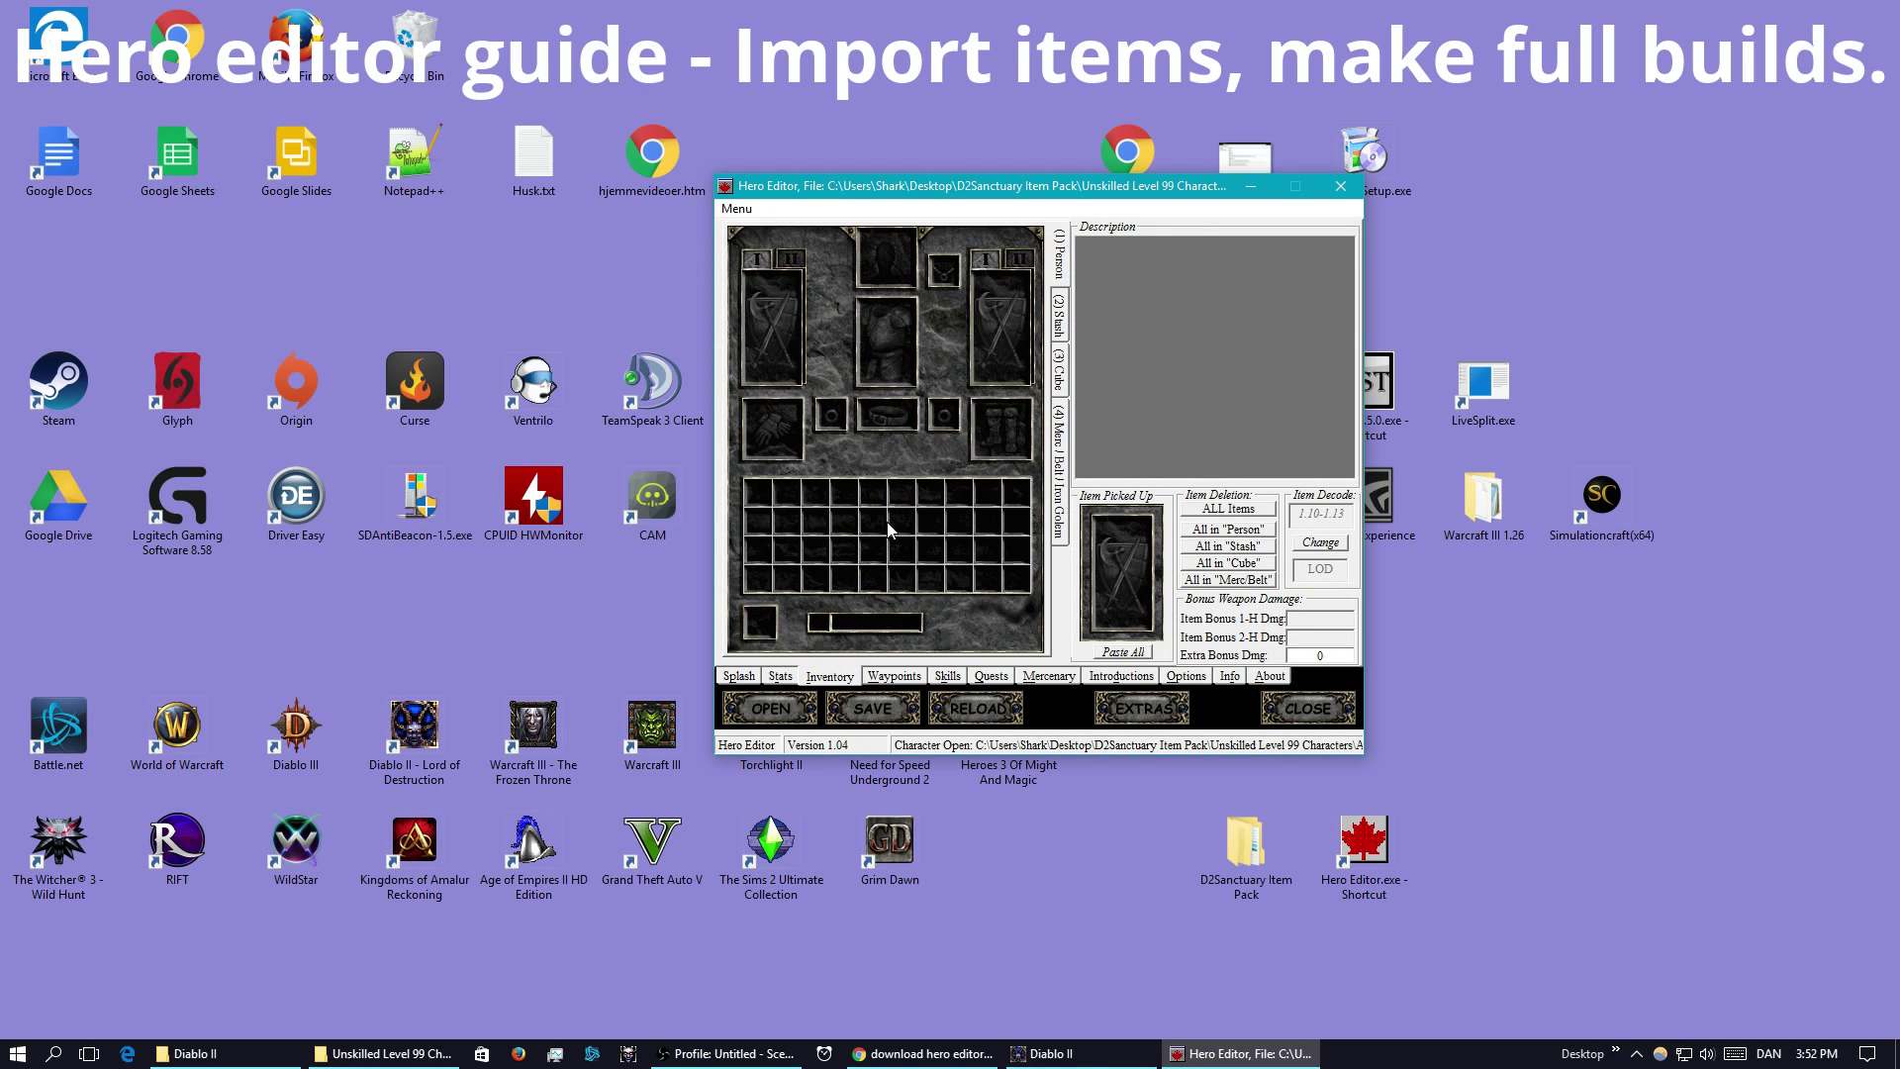
# - Import the Sharp Large Charm of Vita from Charms > Grand Chams into the Assassin's backpack
pyautogui.rightClick(856, 515)
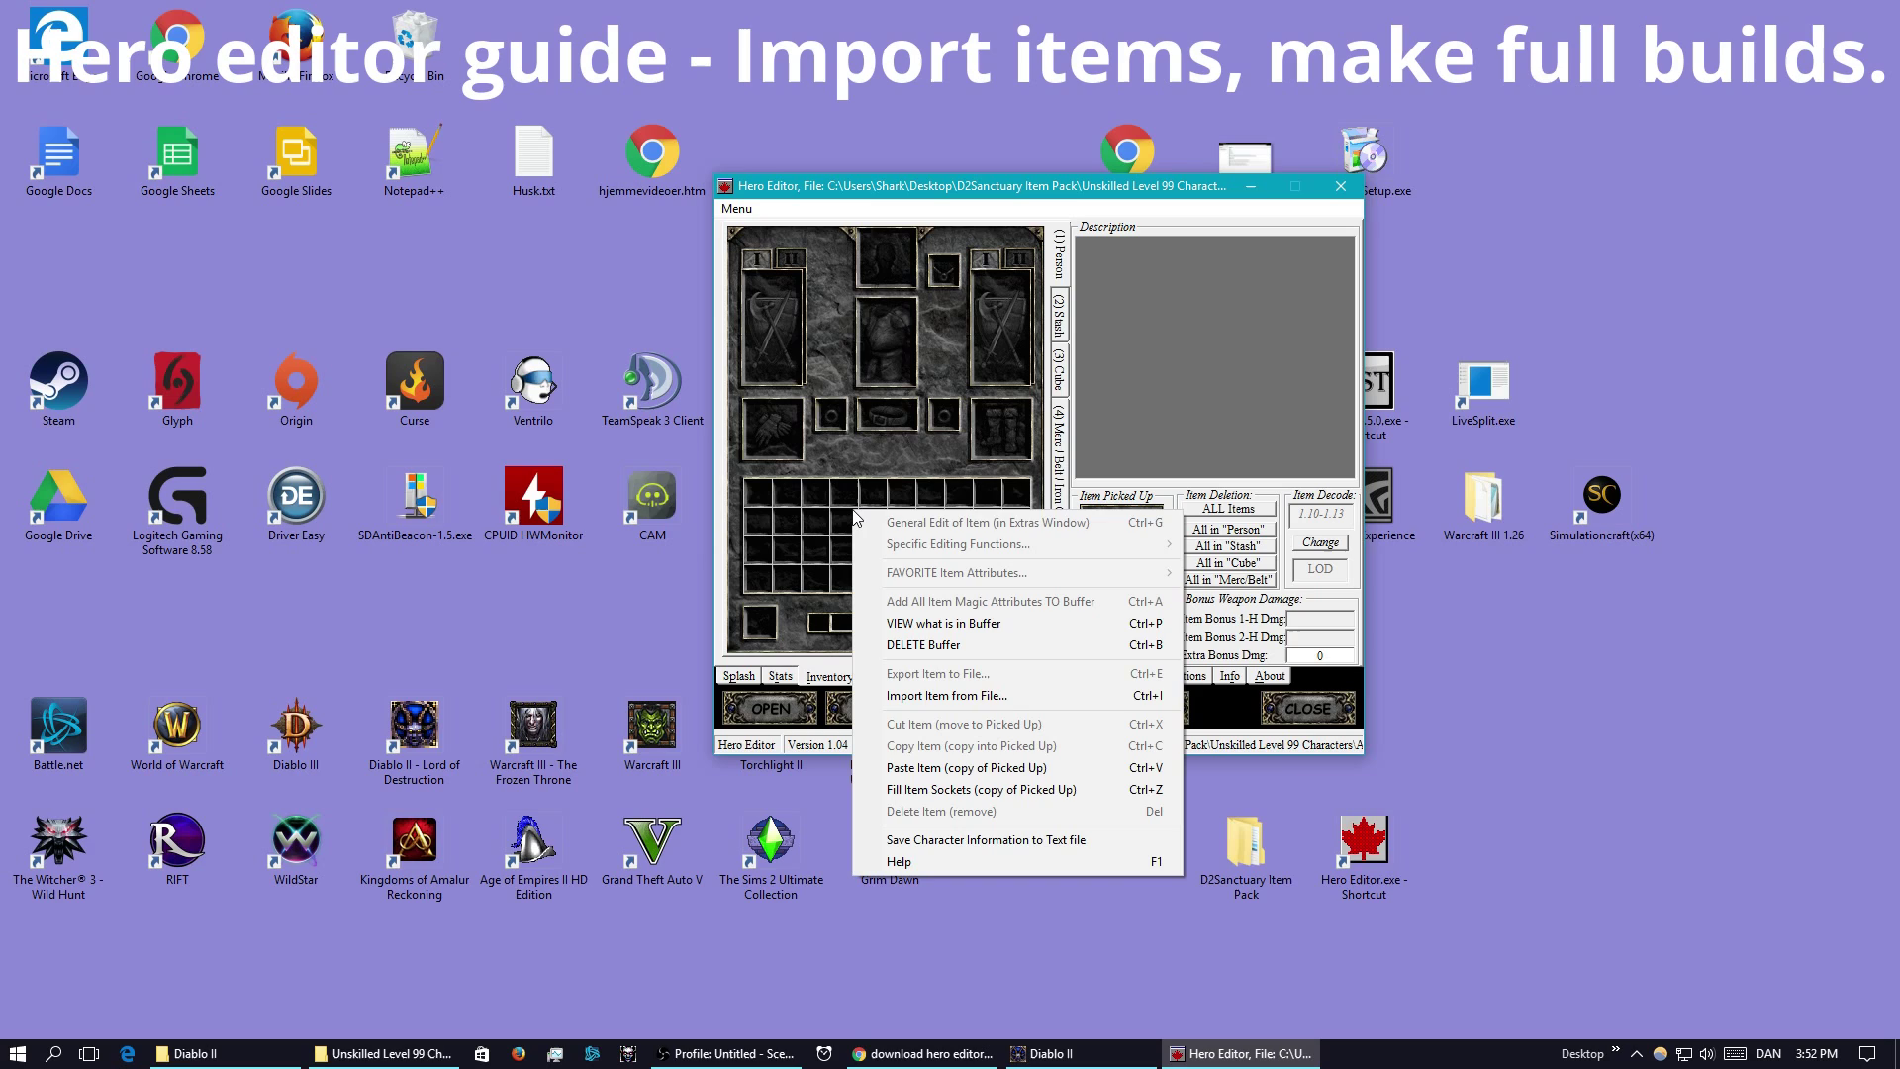
pyautogui.click(959, 696)
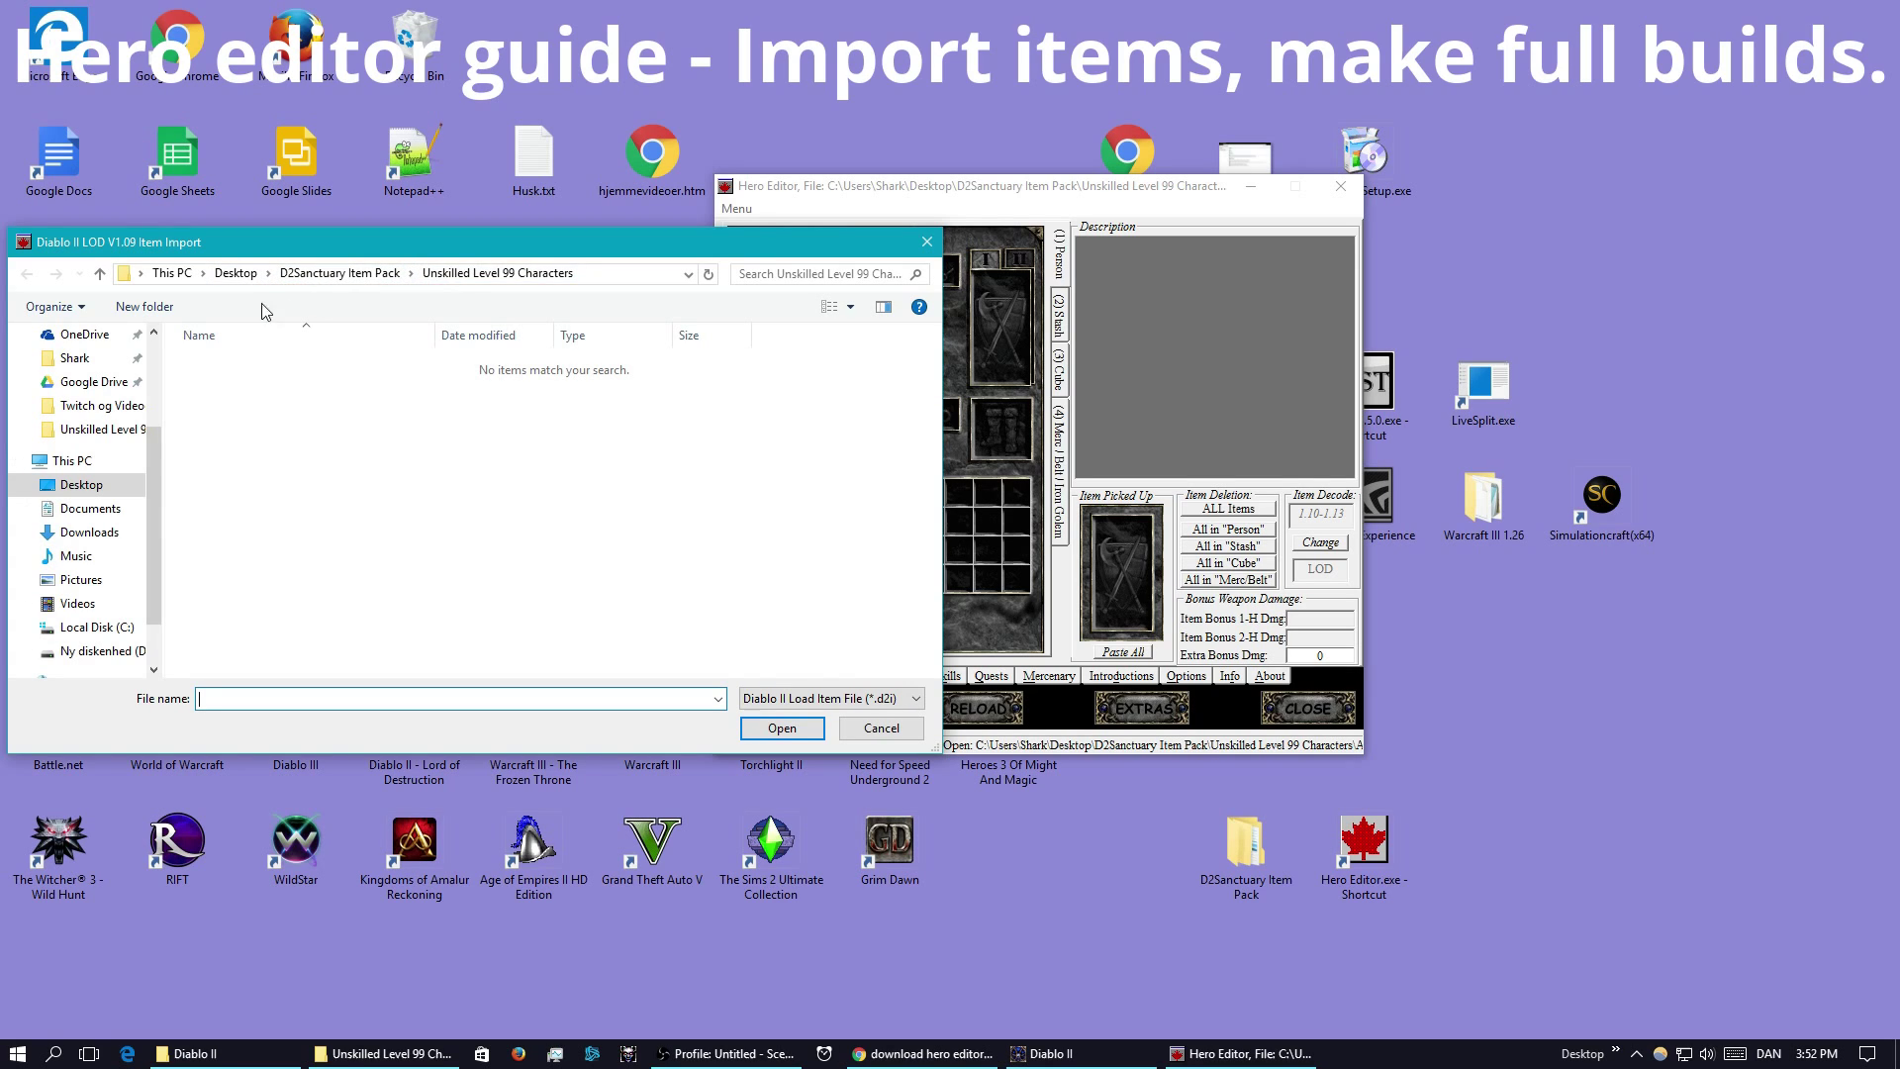
pyautogui.click(288, 280)
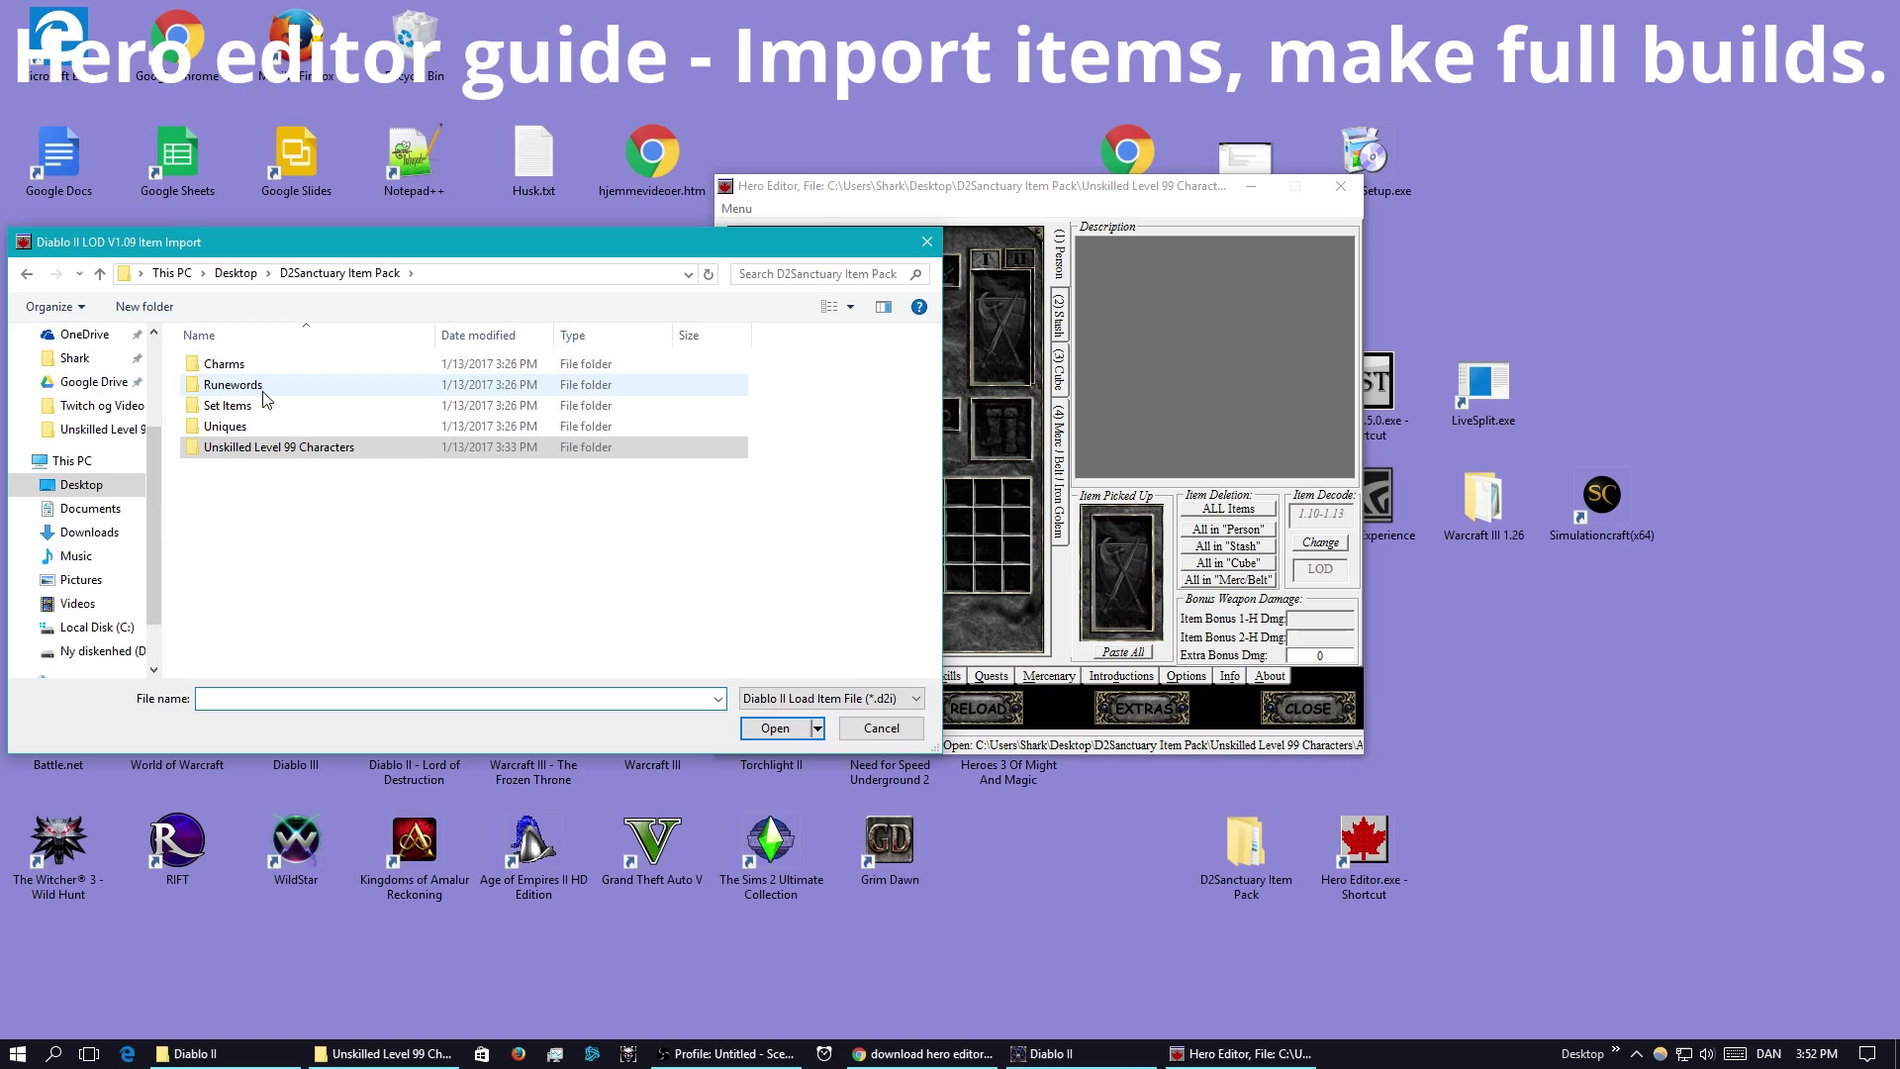
pyautogui.doubleClick(238, 364)
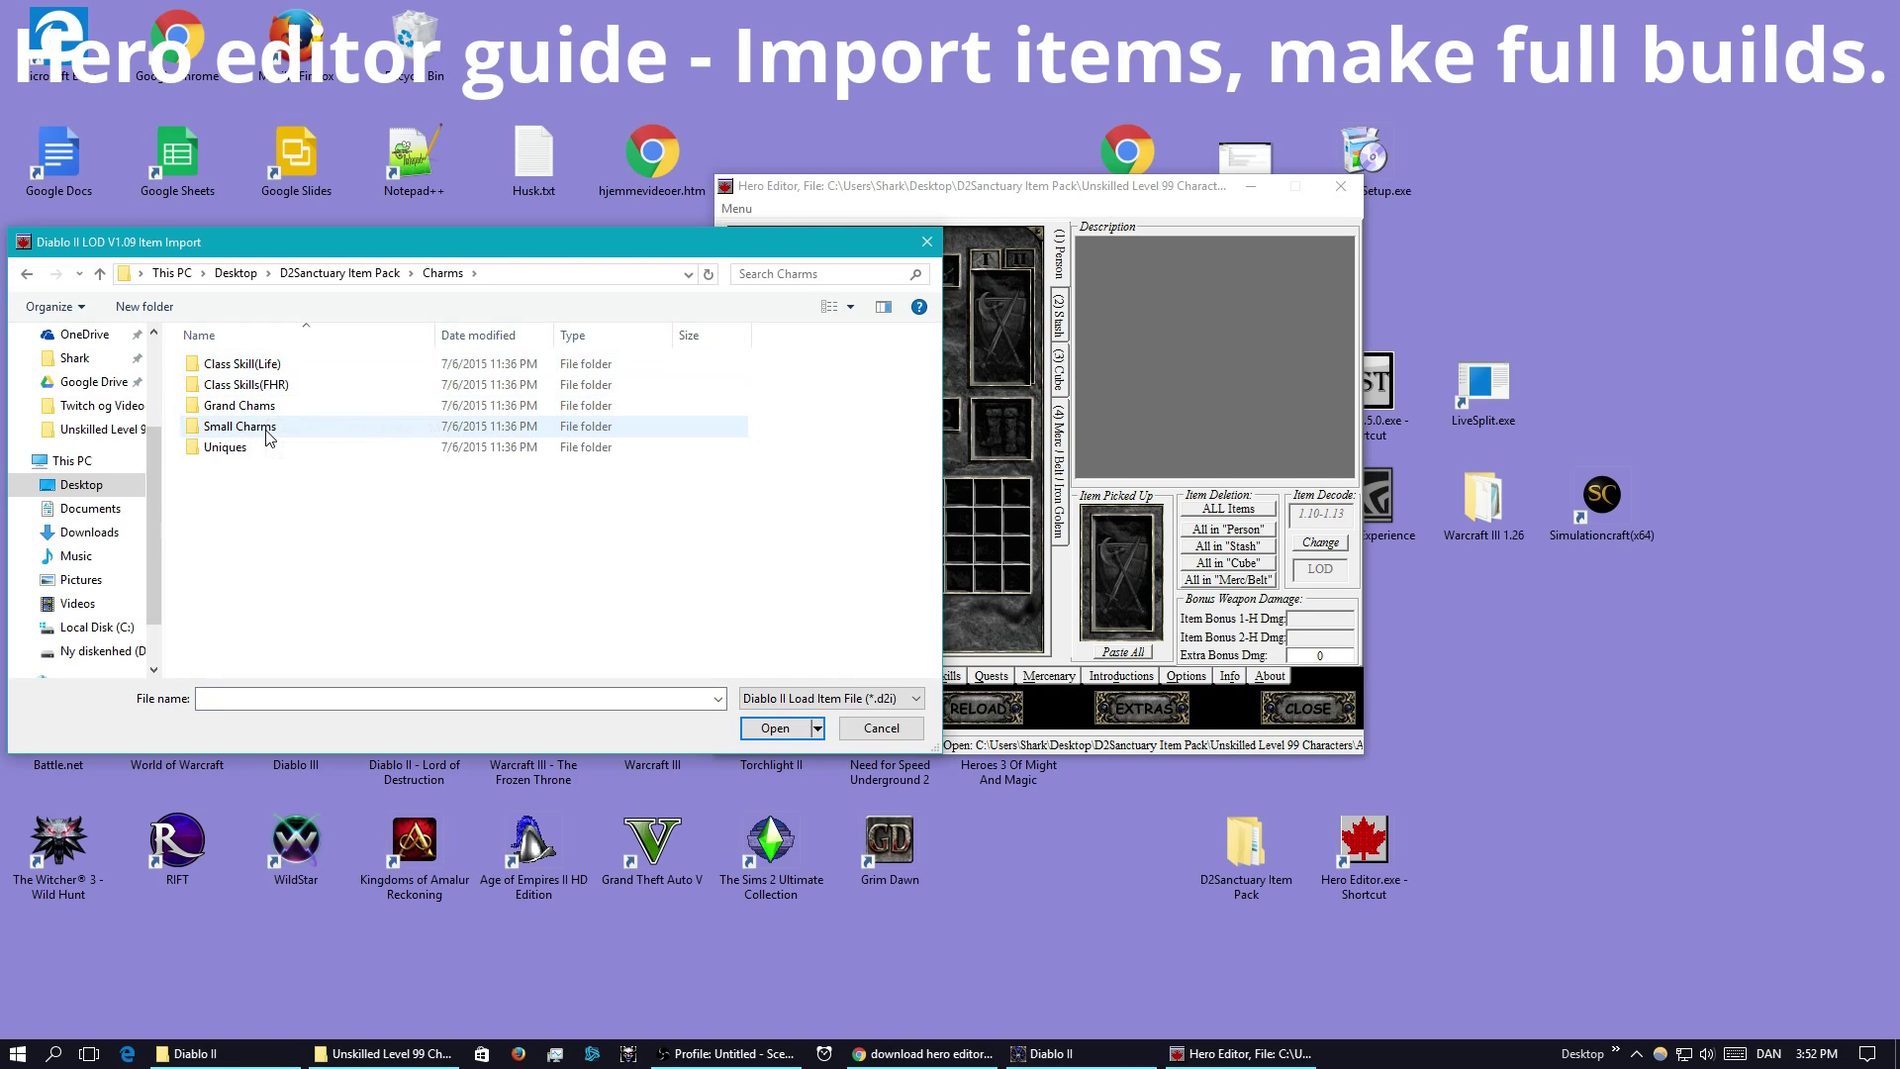
pyautogui.doubleClick(257, 407)
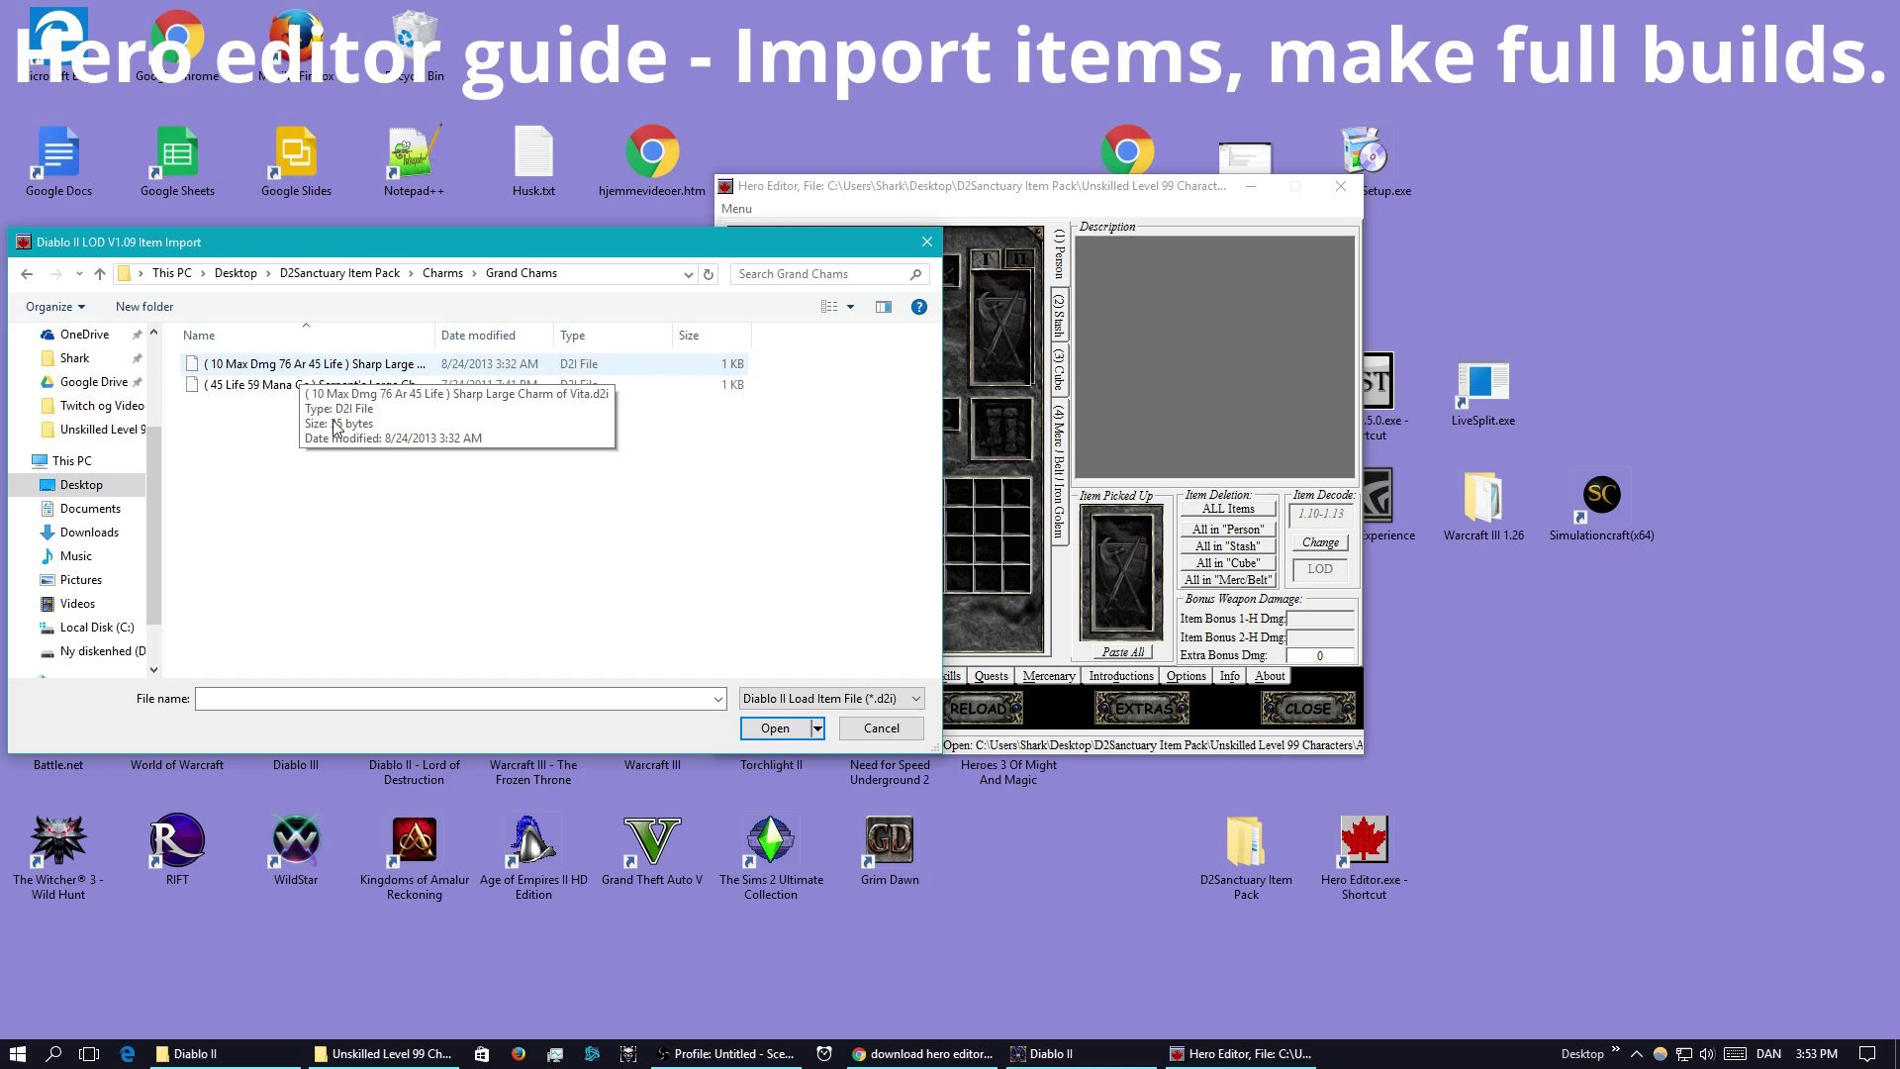
pyautogui.doubleClick(313, 365)
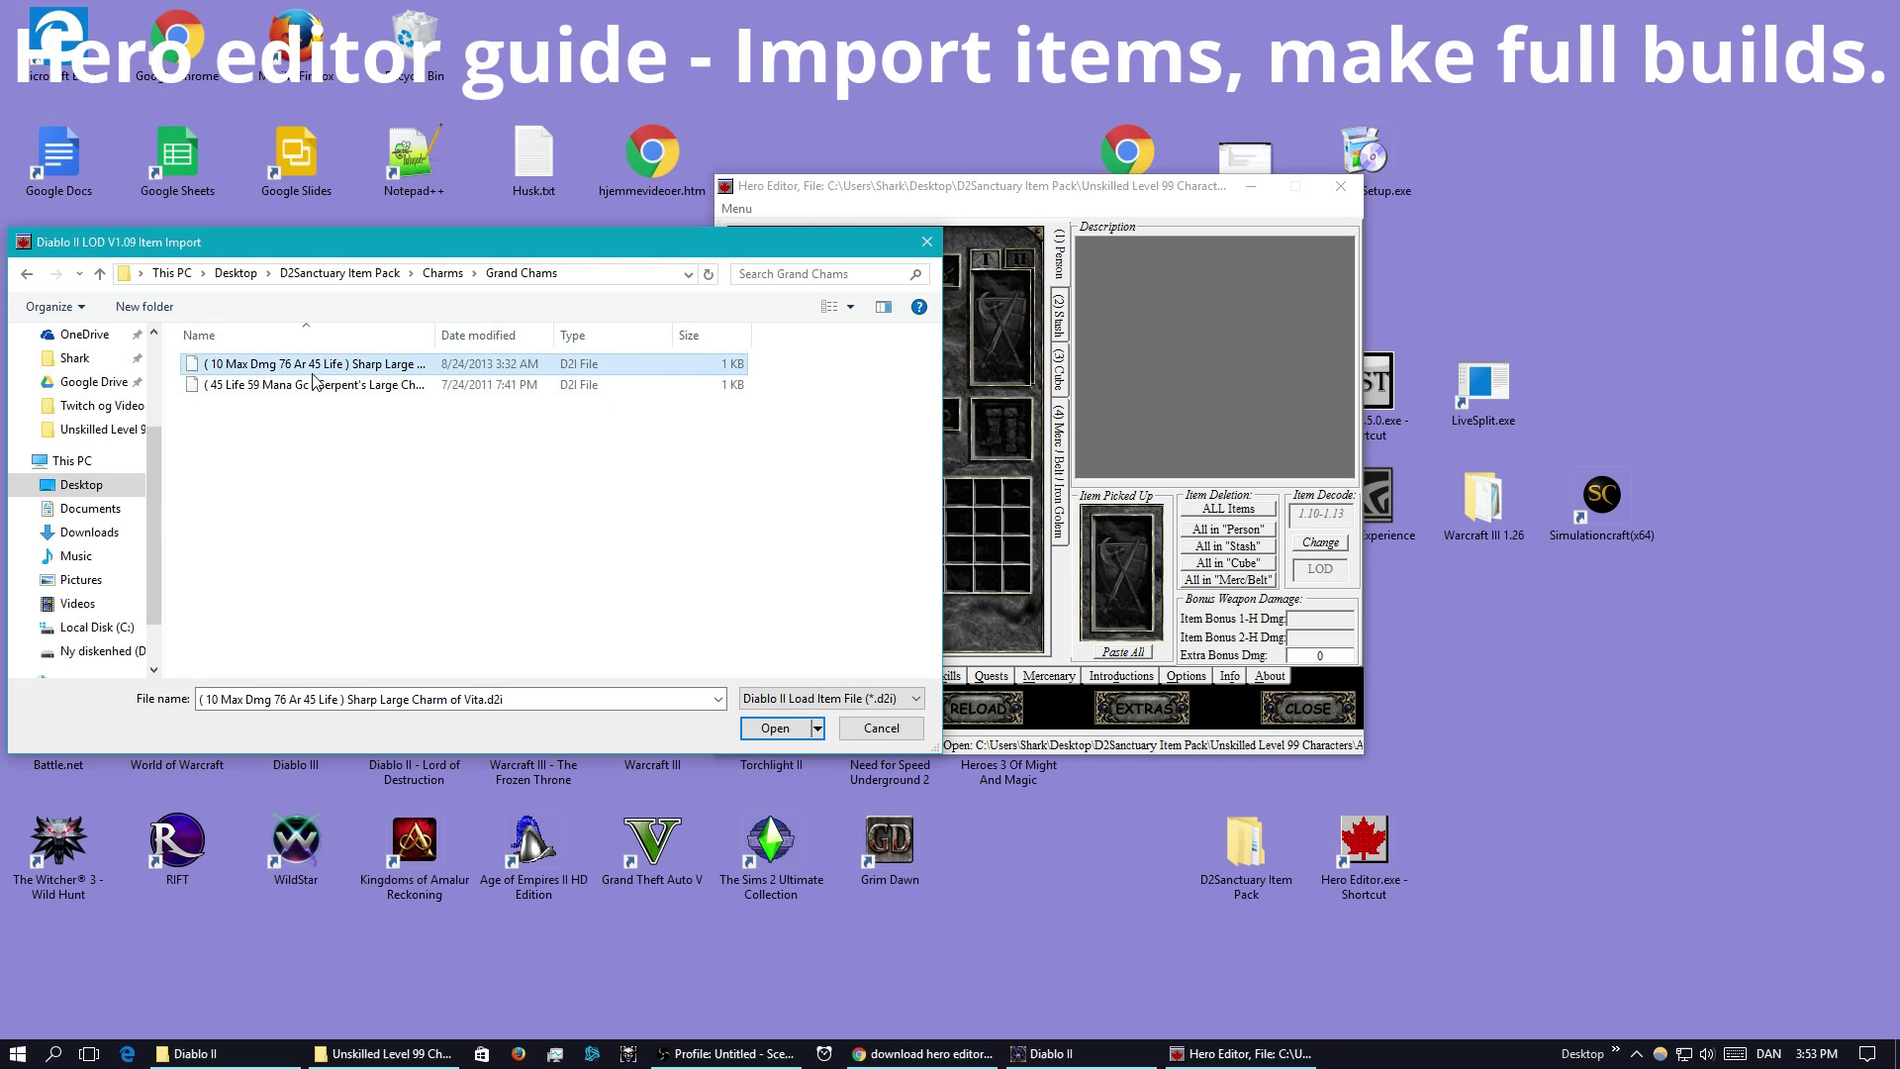
pyautogui.moveTo(847, 564)
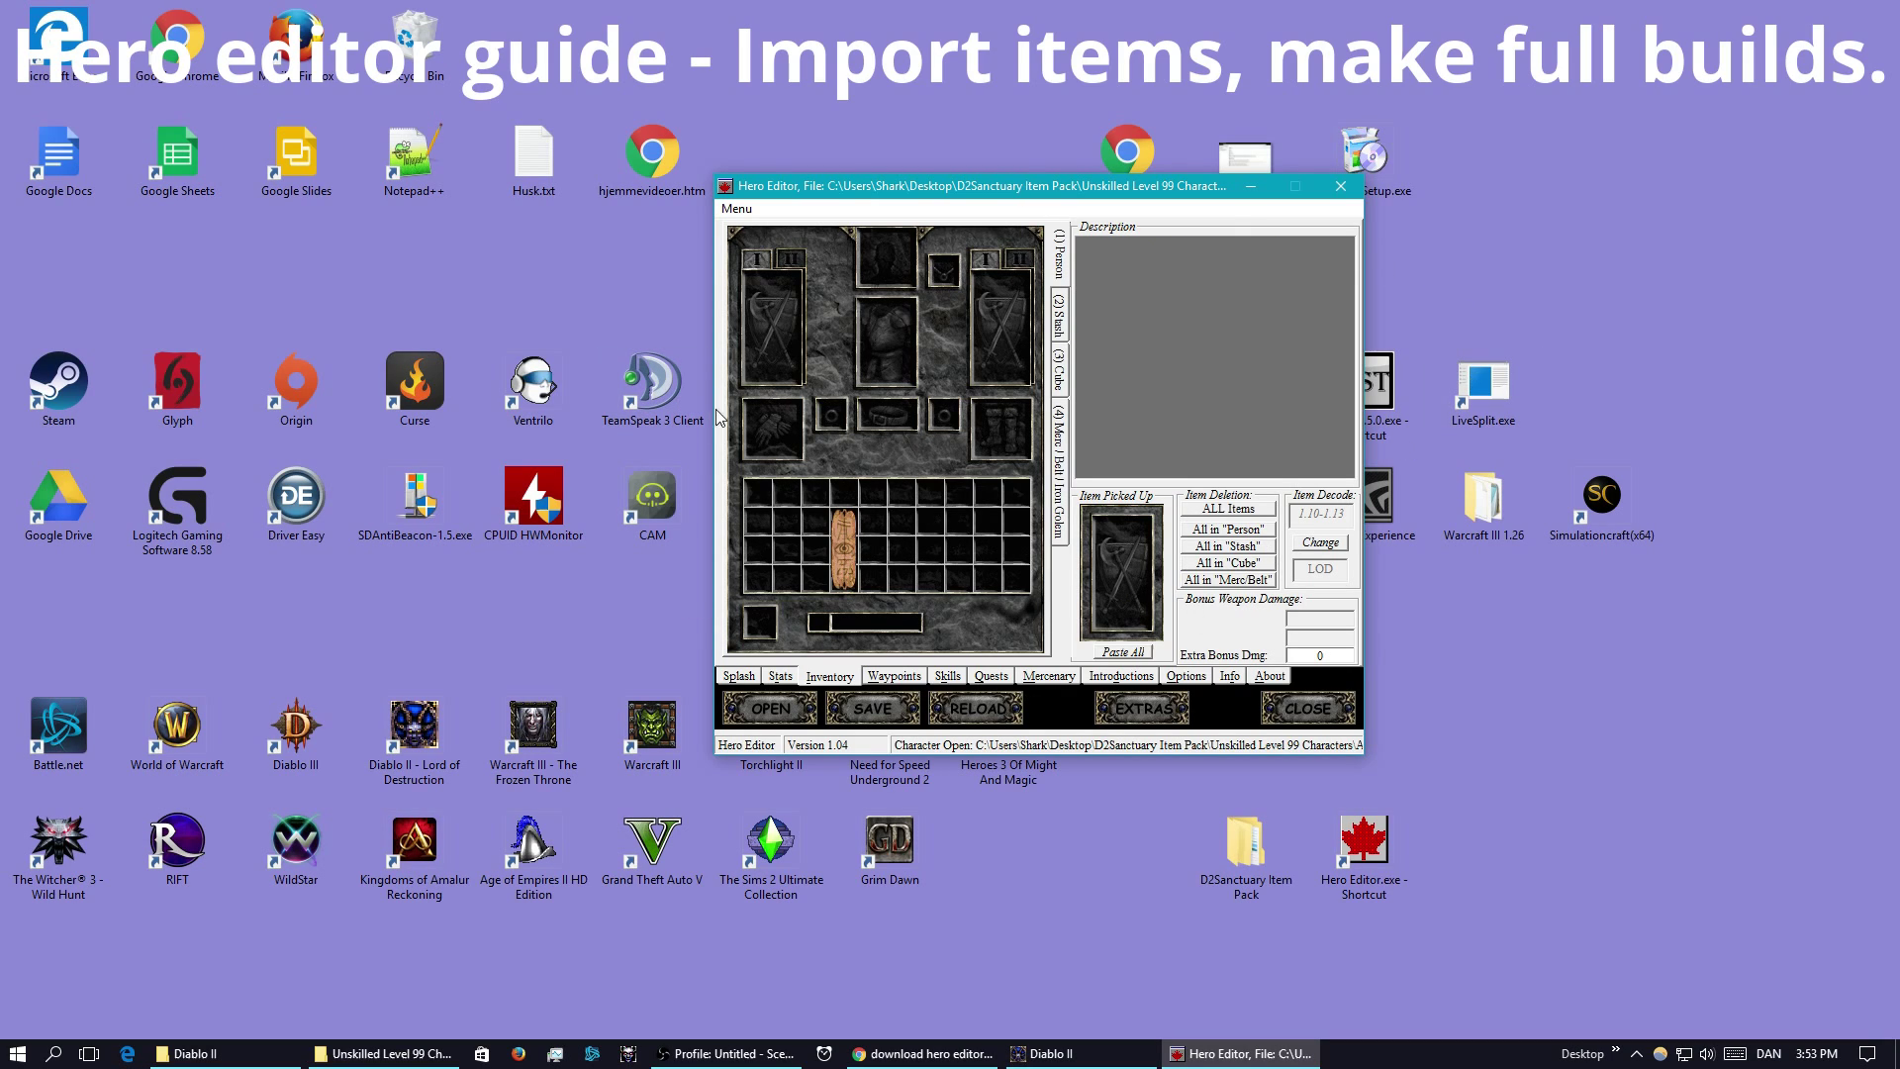
# - Save the Assassin with the new charm and move the Hero Editor window aside
pyautogui.click(887, 715)
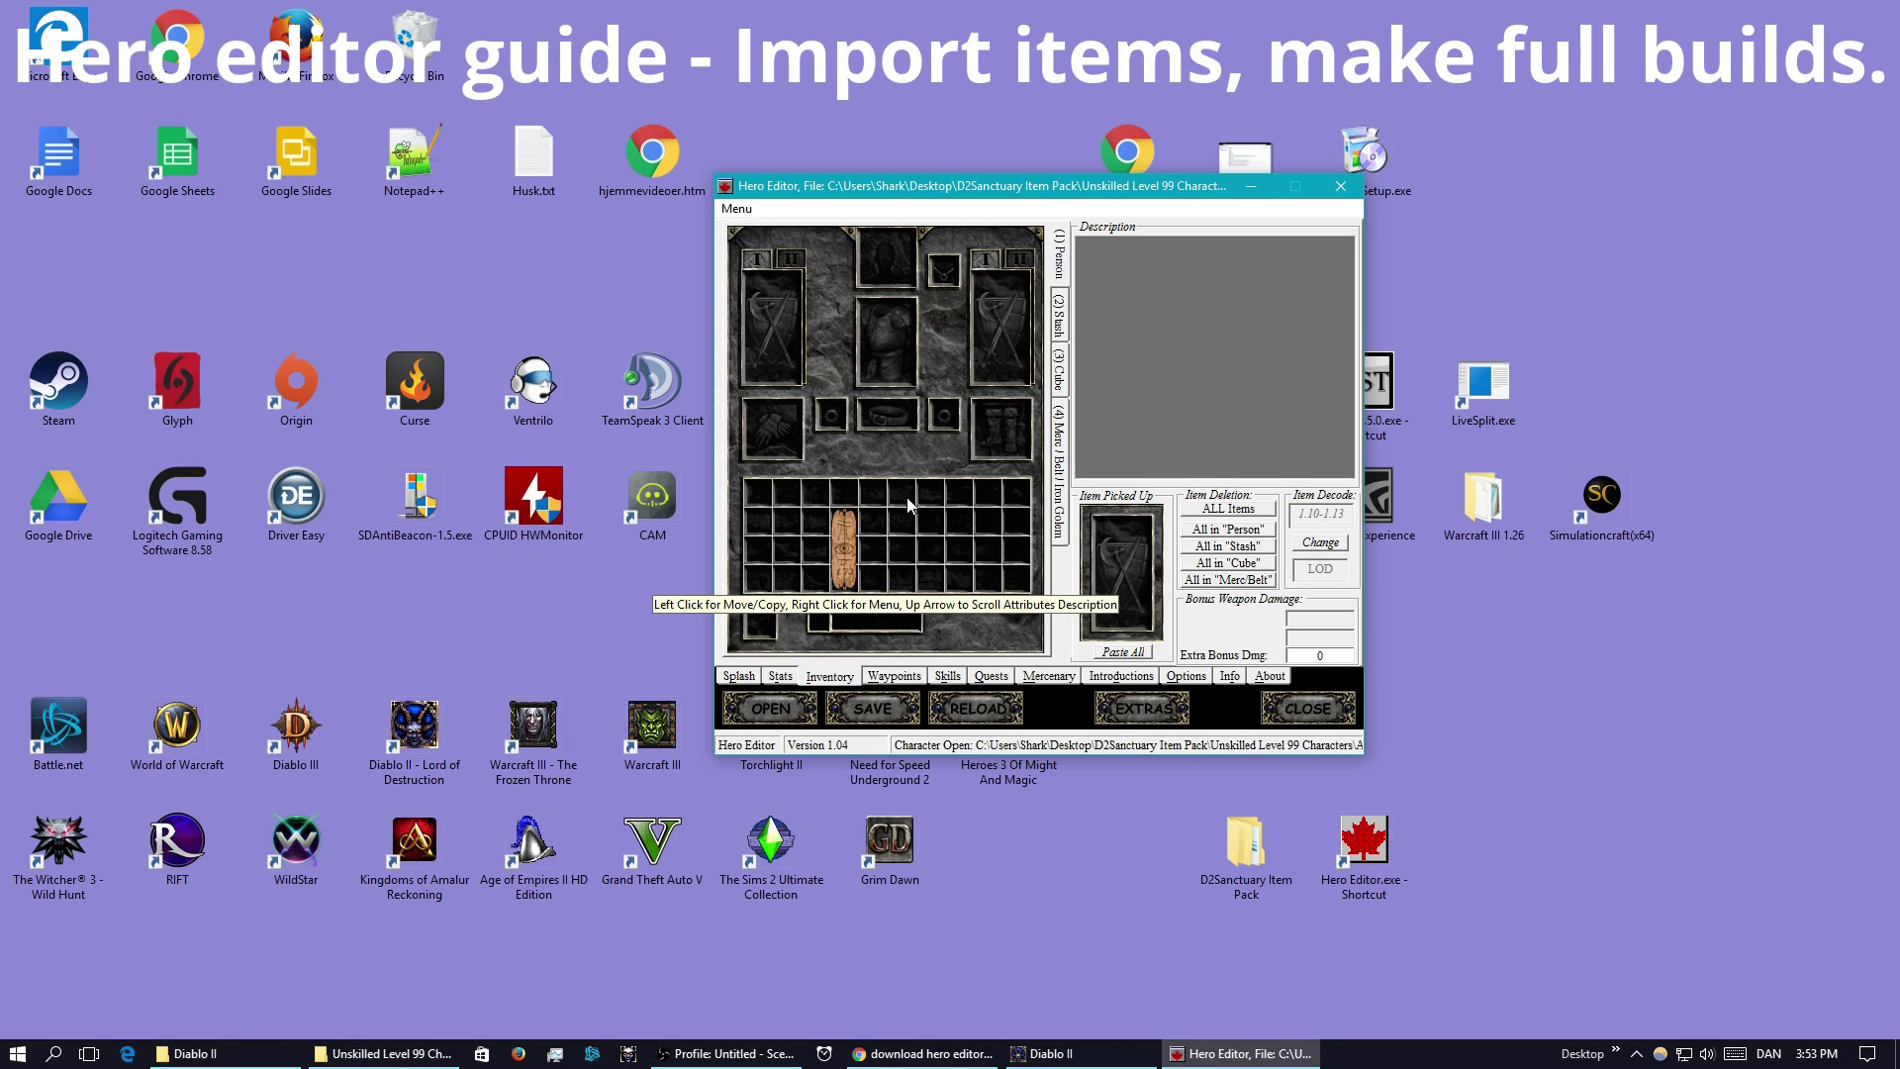
pyautogui.moveTo(983, 187)
pyautogui.mouseDown()
pyautogui.moveTo(926, 213)
pyautogui.moveTo(920, 243)
pyautogui.moveTo(901, 233)
pyautogui.moveTo(895, 217)
pyautogui.moveTo(977, 190)
pyautogui.mouseUp()
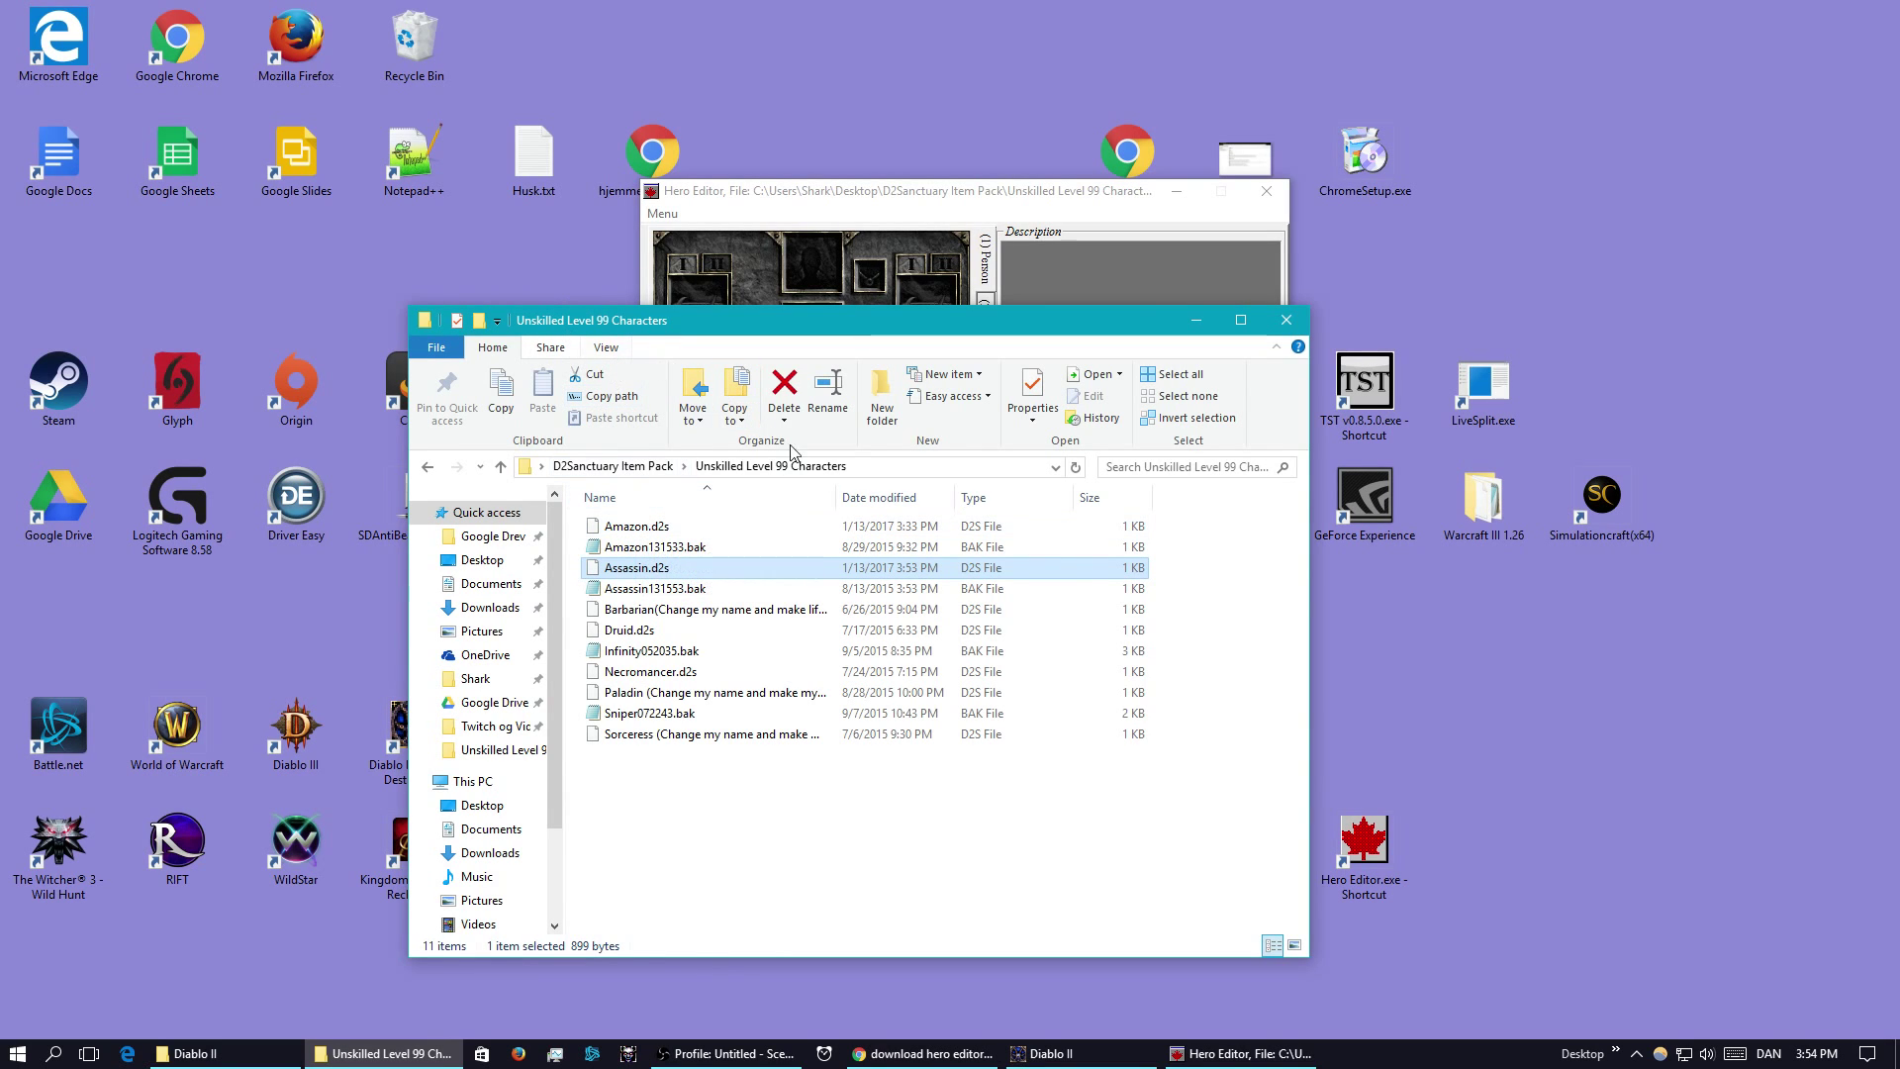
# - Copy Assassin.d2s from the Unskilled Level 99 Characters folder
pyautogui.moveTo(983, 332)
pyautogui.mouseDown()
pyautogui.moveTo(626, 123)
pyautogui.moveTo(832, 125)
pyautogui.mouseUp()
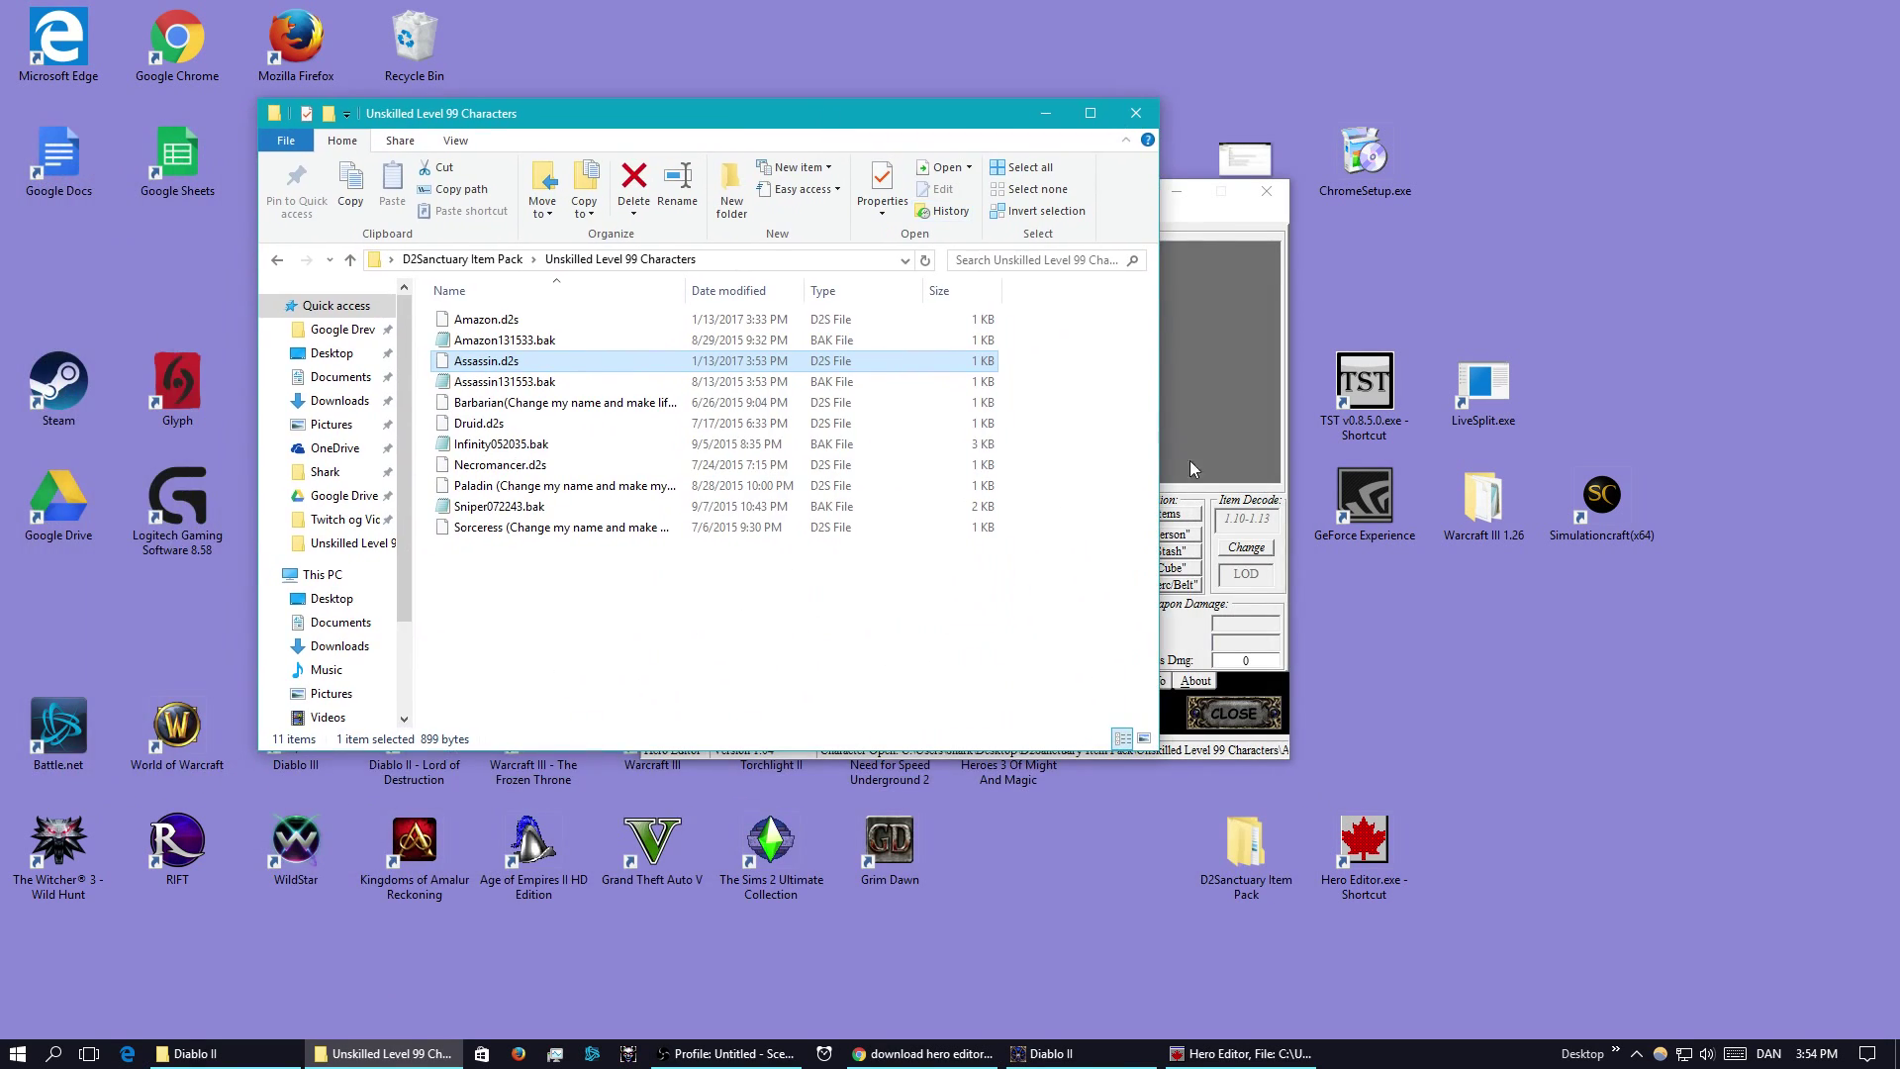
pyautogui.rightClick(500, 363)
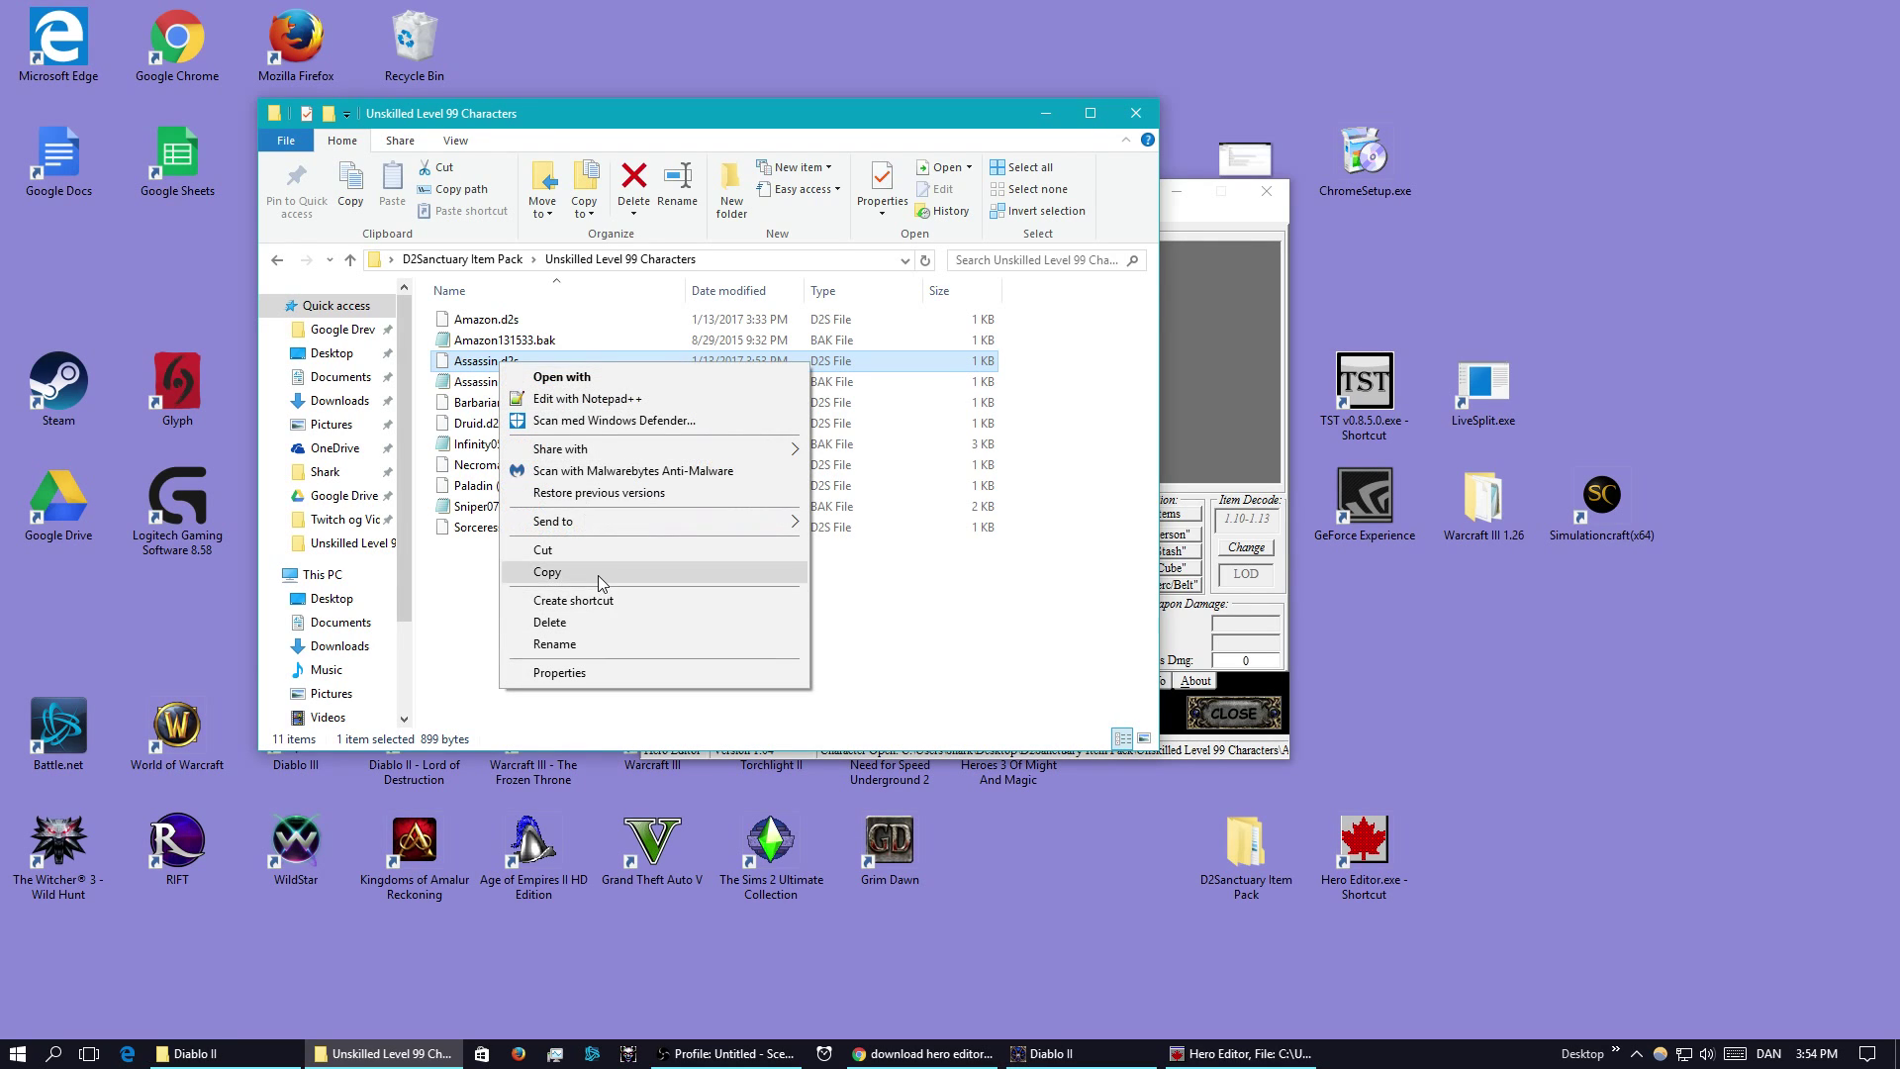
pyautogui.click(598, 578)
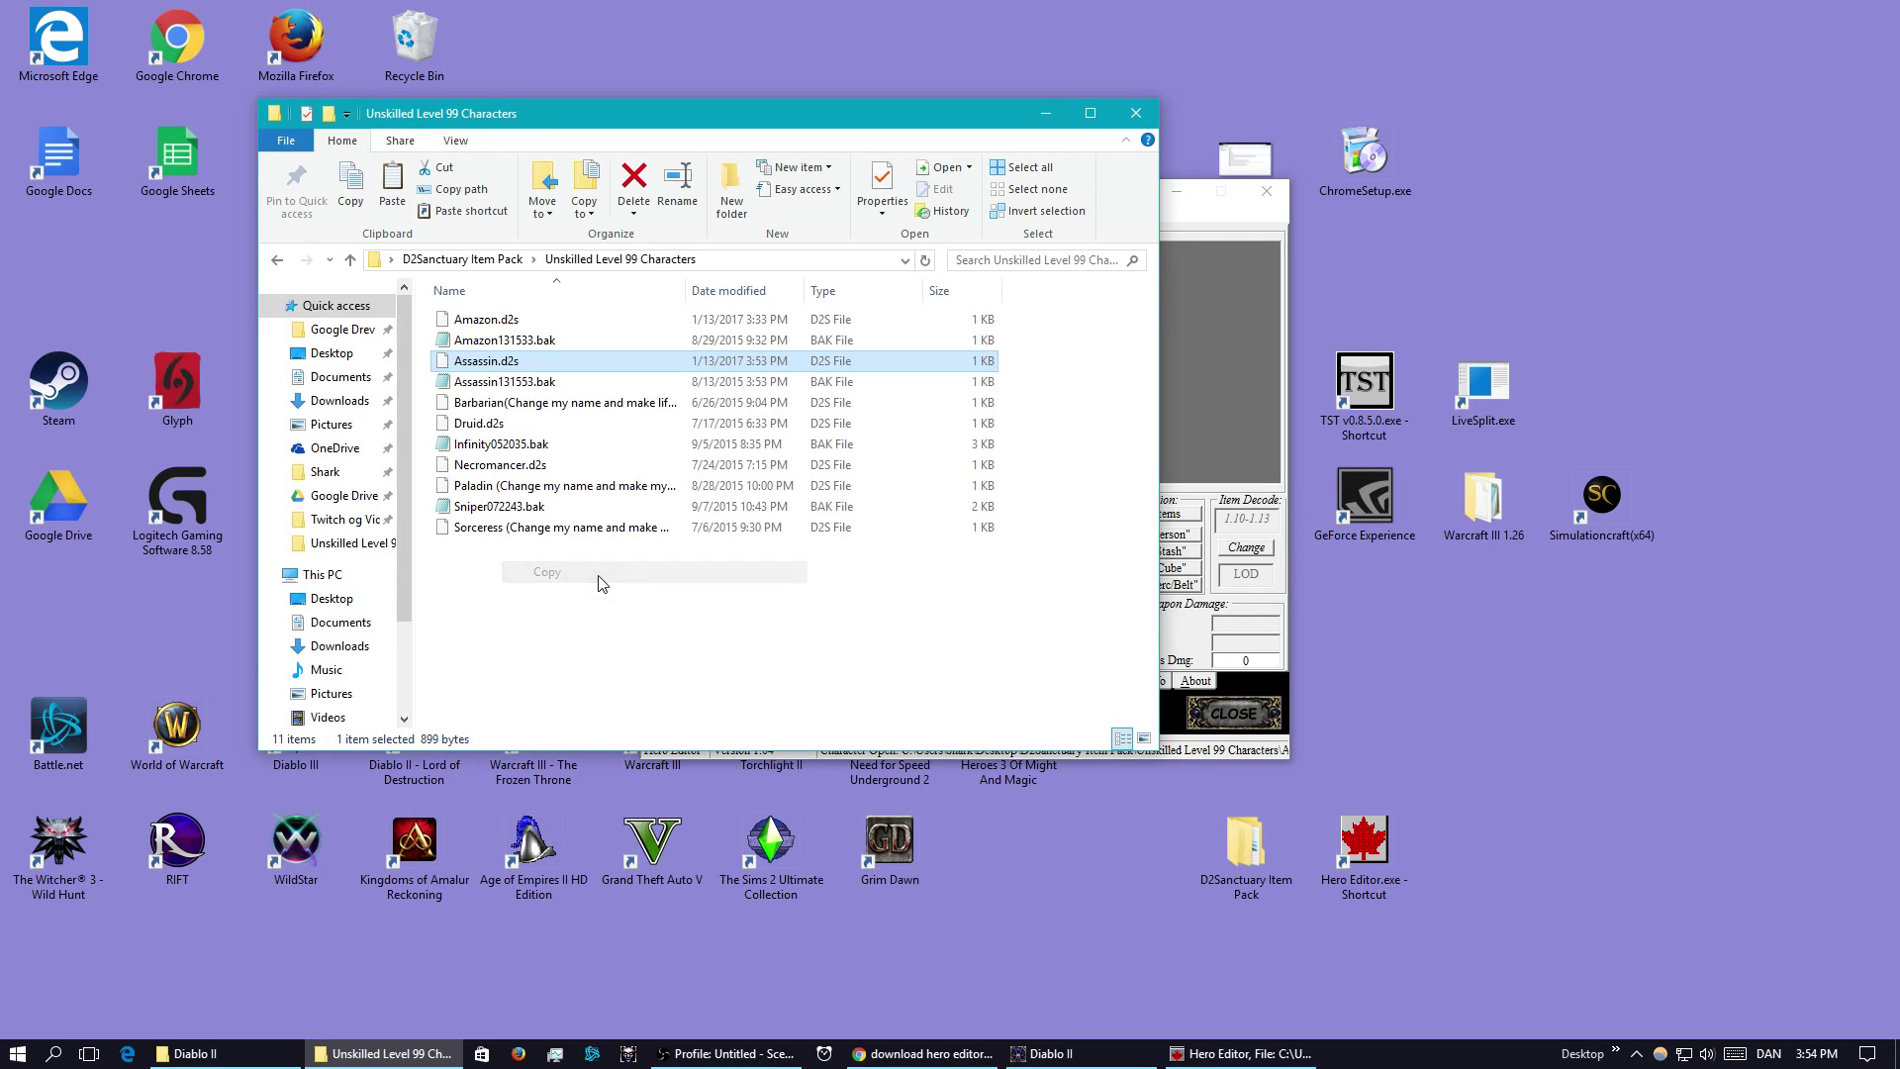
# - Bring forward the Diablo II saves Explorer window listing the 72 character files
pyautogui.click(230, 1054)
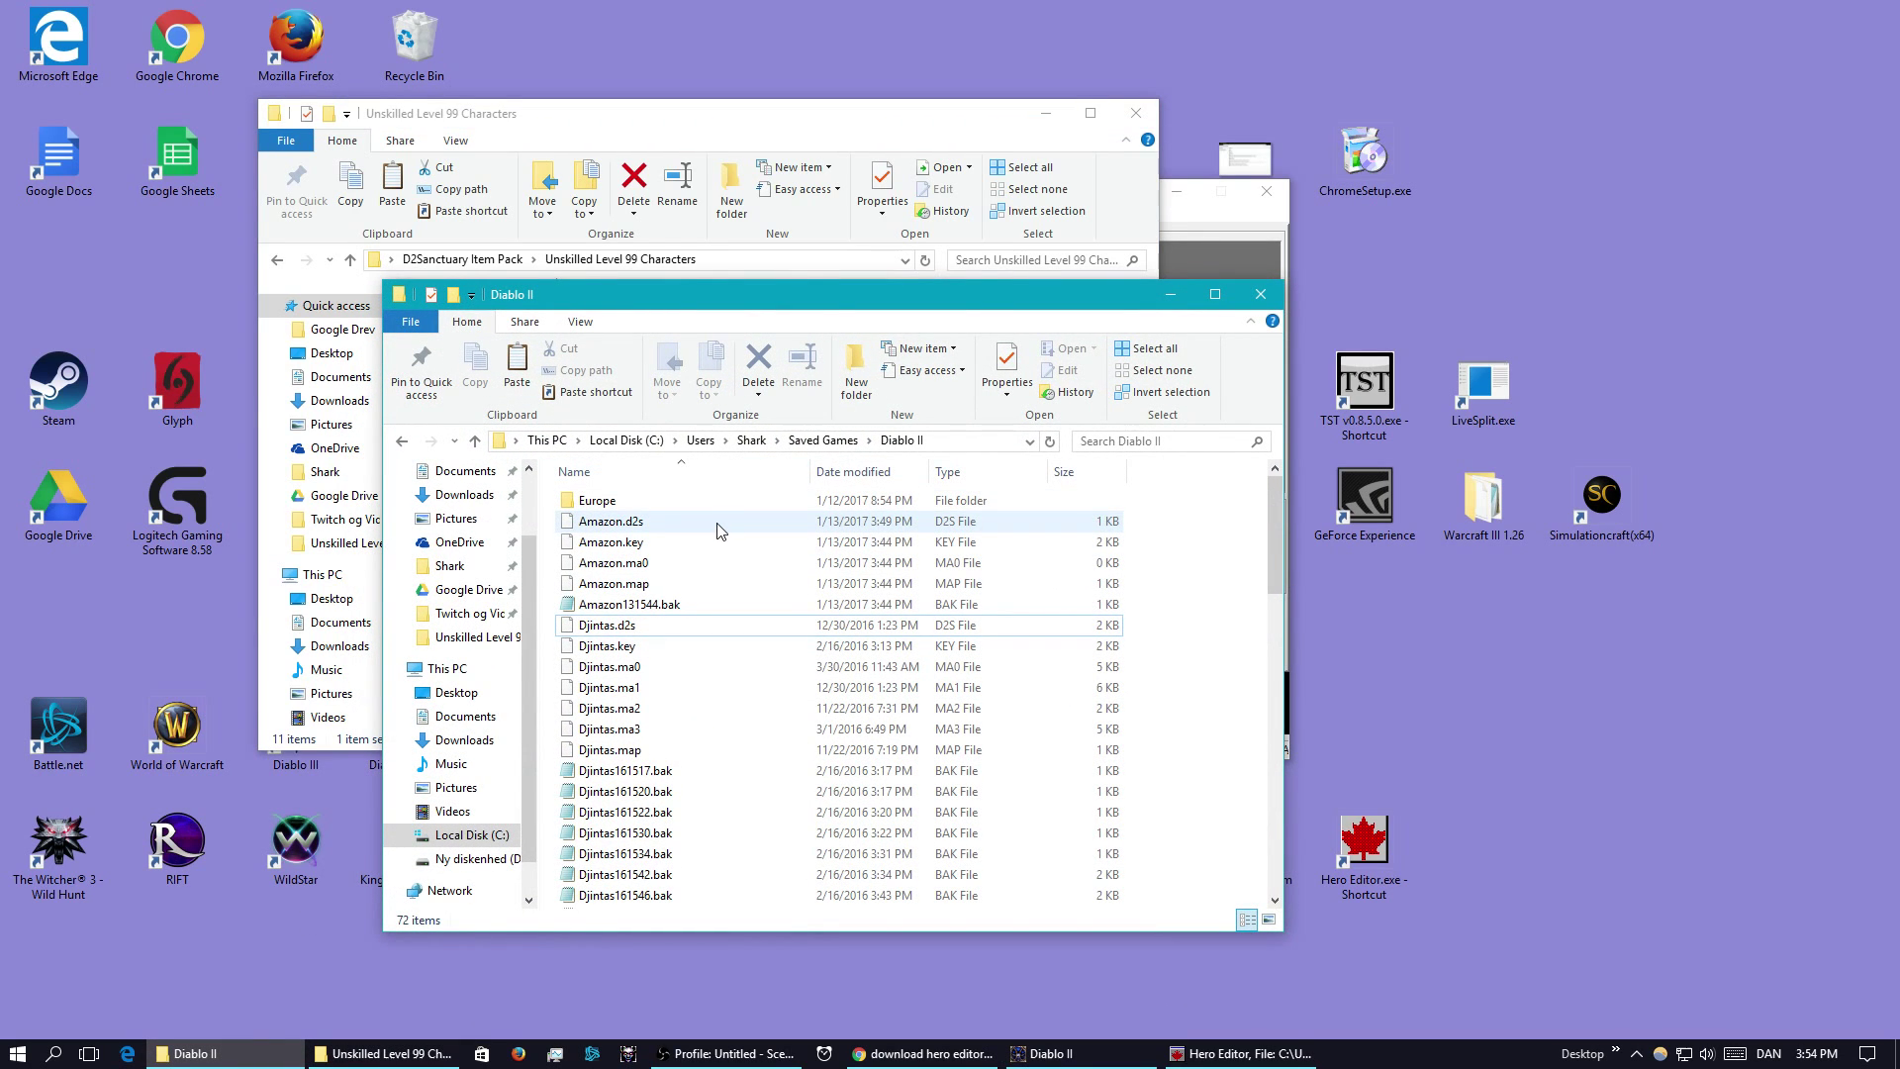
pyautogui.moveTo(718, 531)
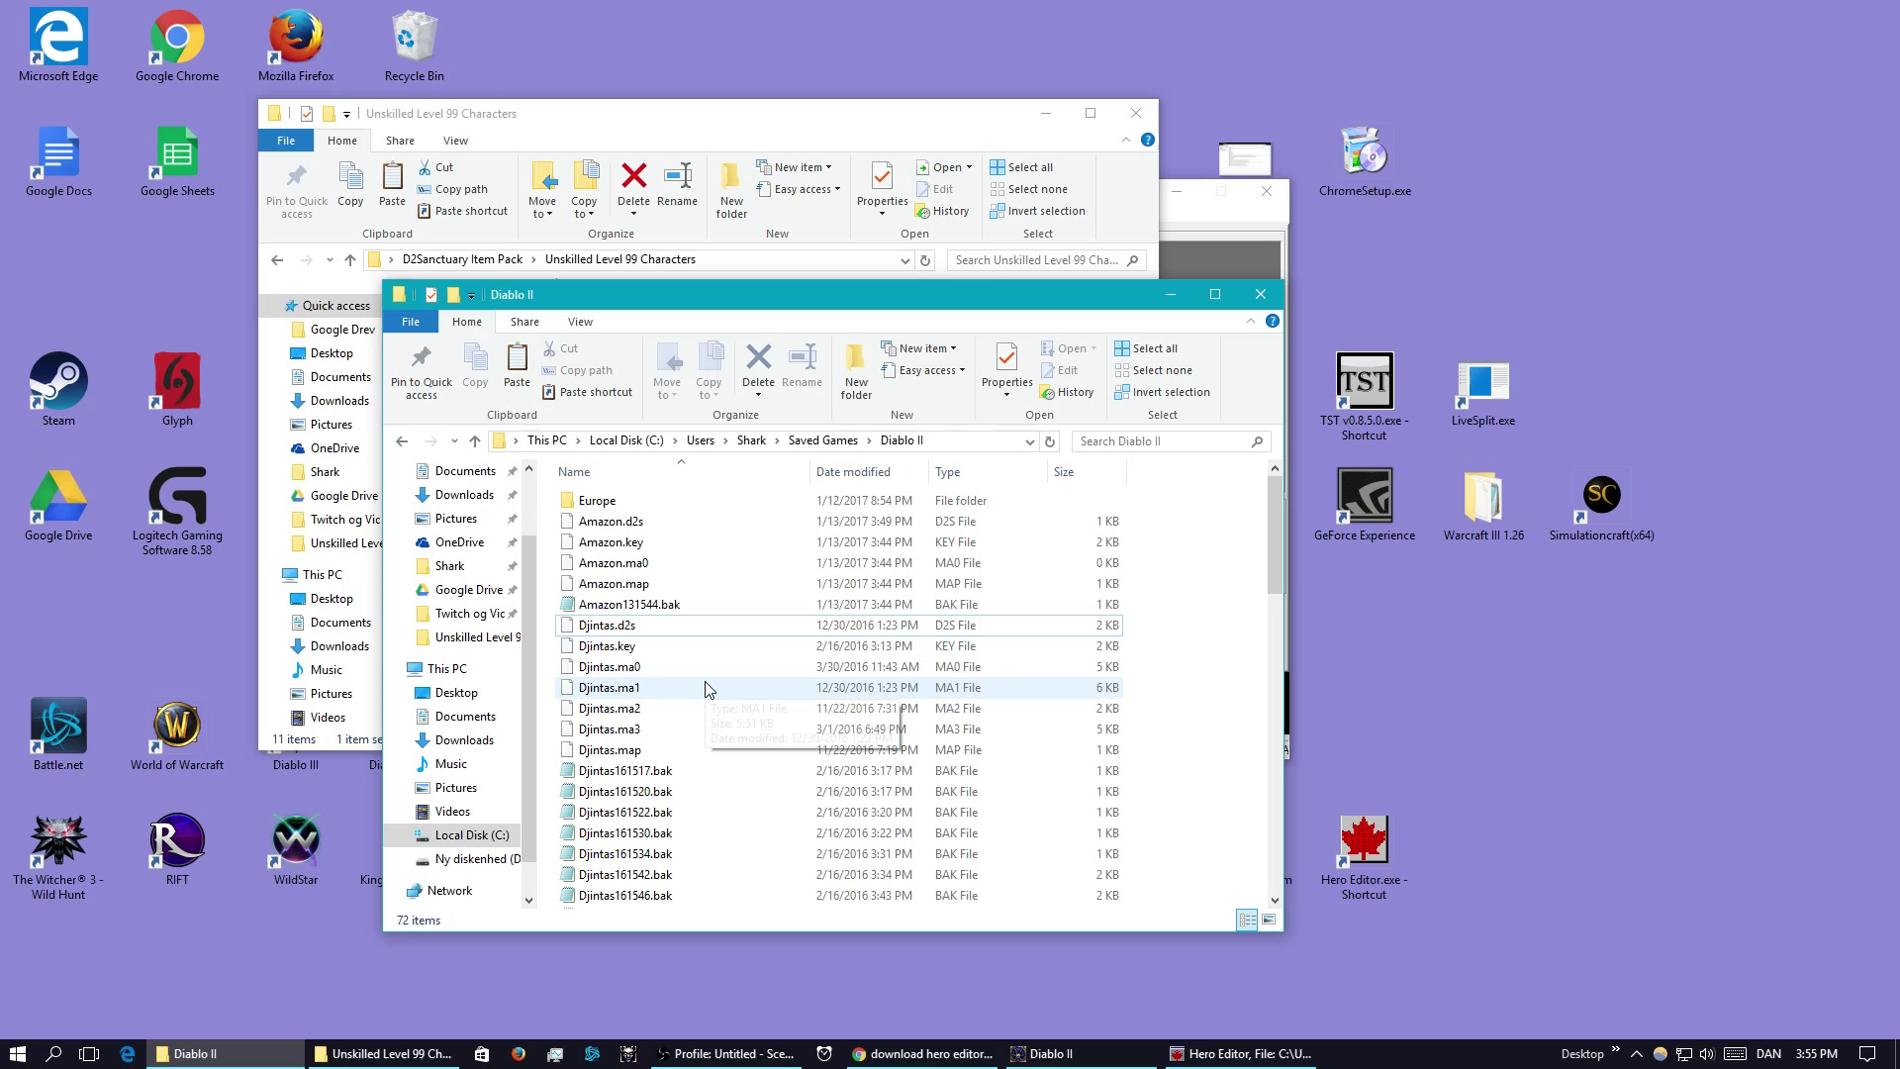
pyautogui.scroll(-4, 708, 690)
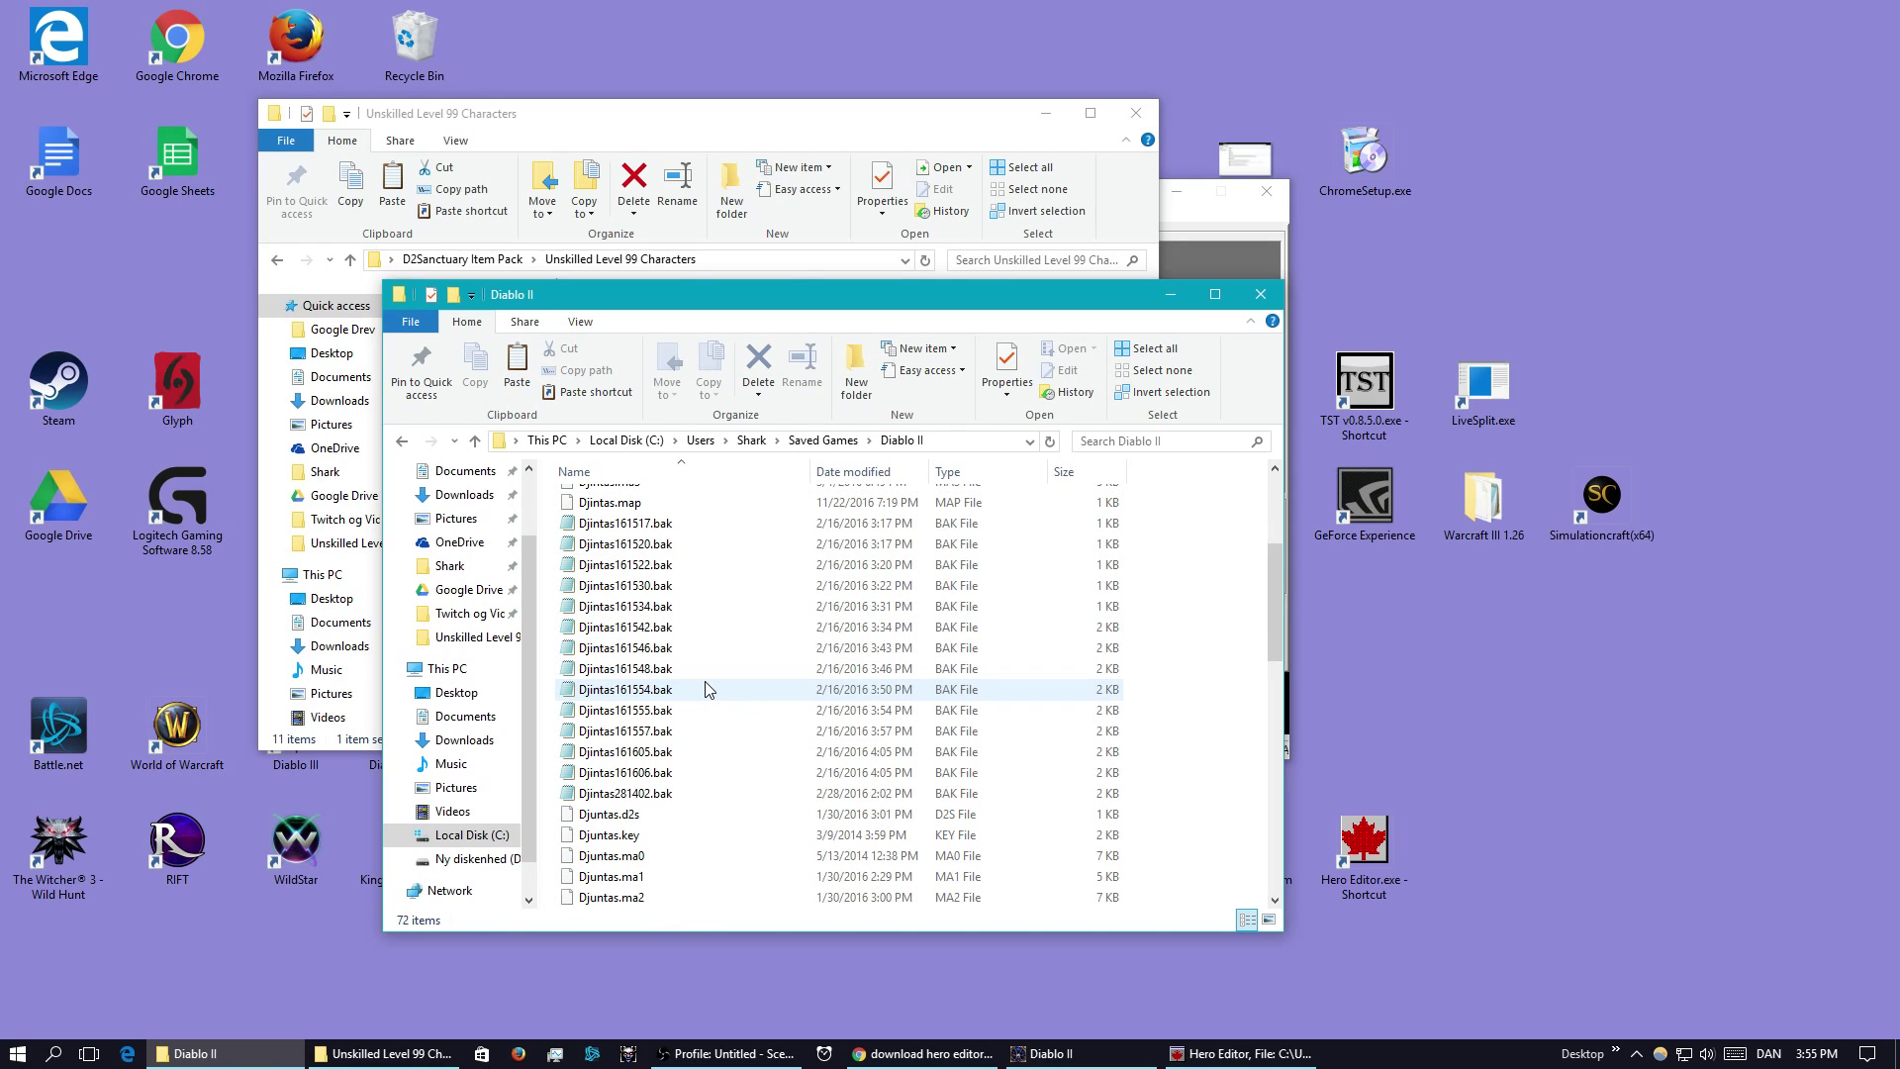
pyautogui.scroll(4, 698, 703)
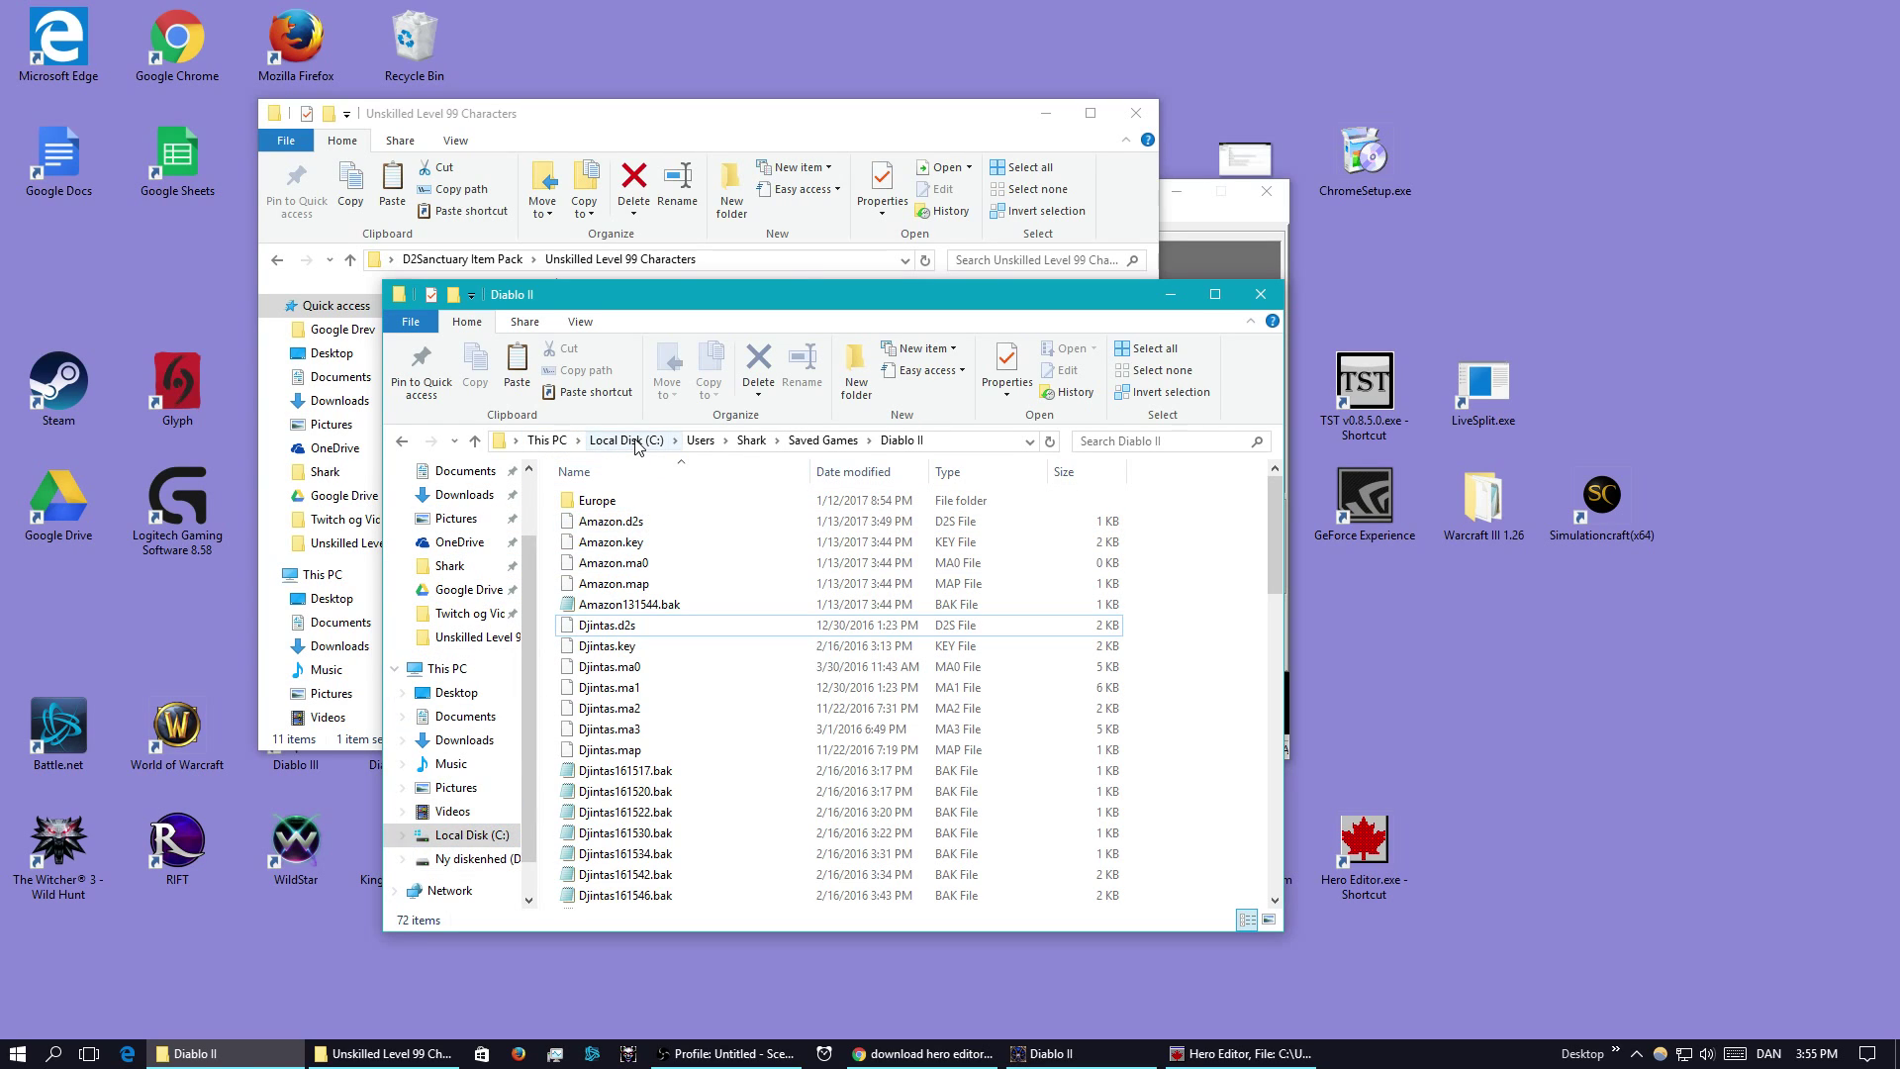
# - Navigate from Users through the home folder to Saved Games > Diablo II
pyautogui.click(699, 442)
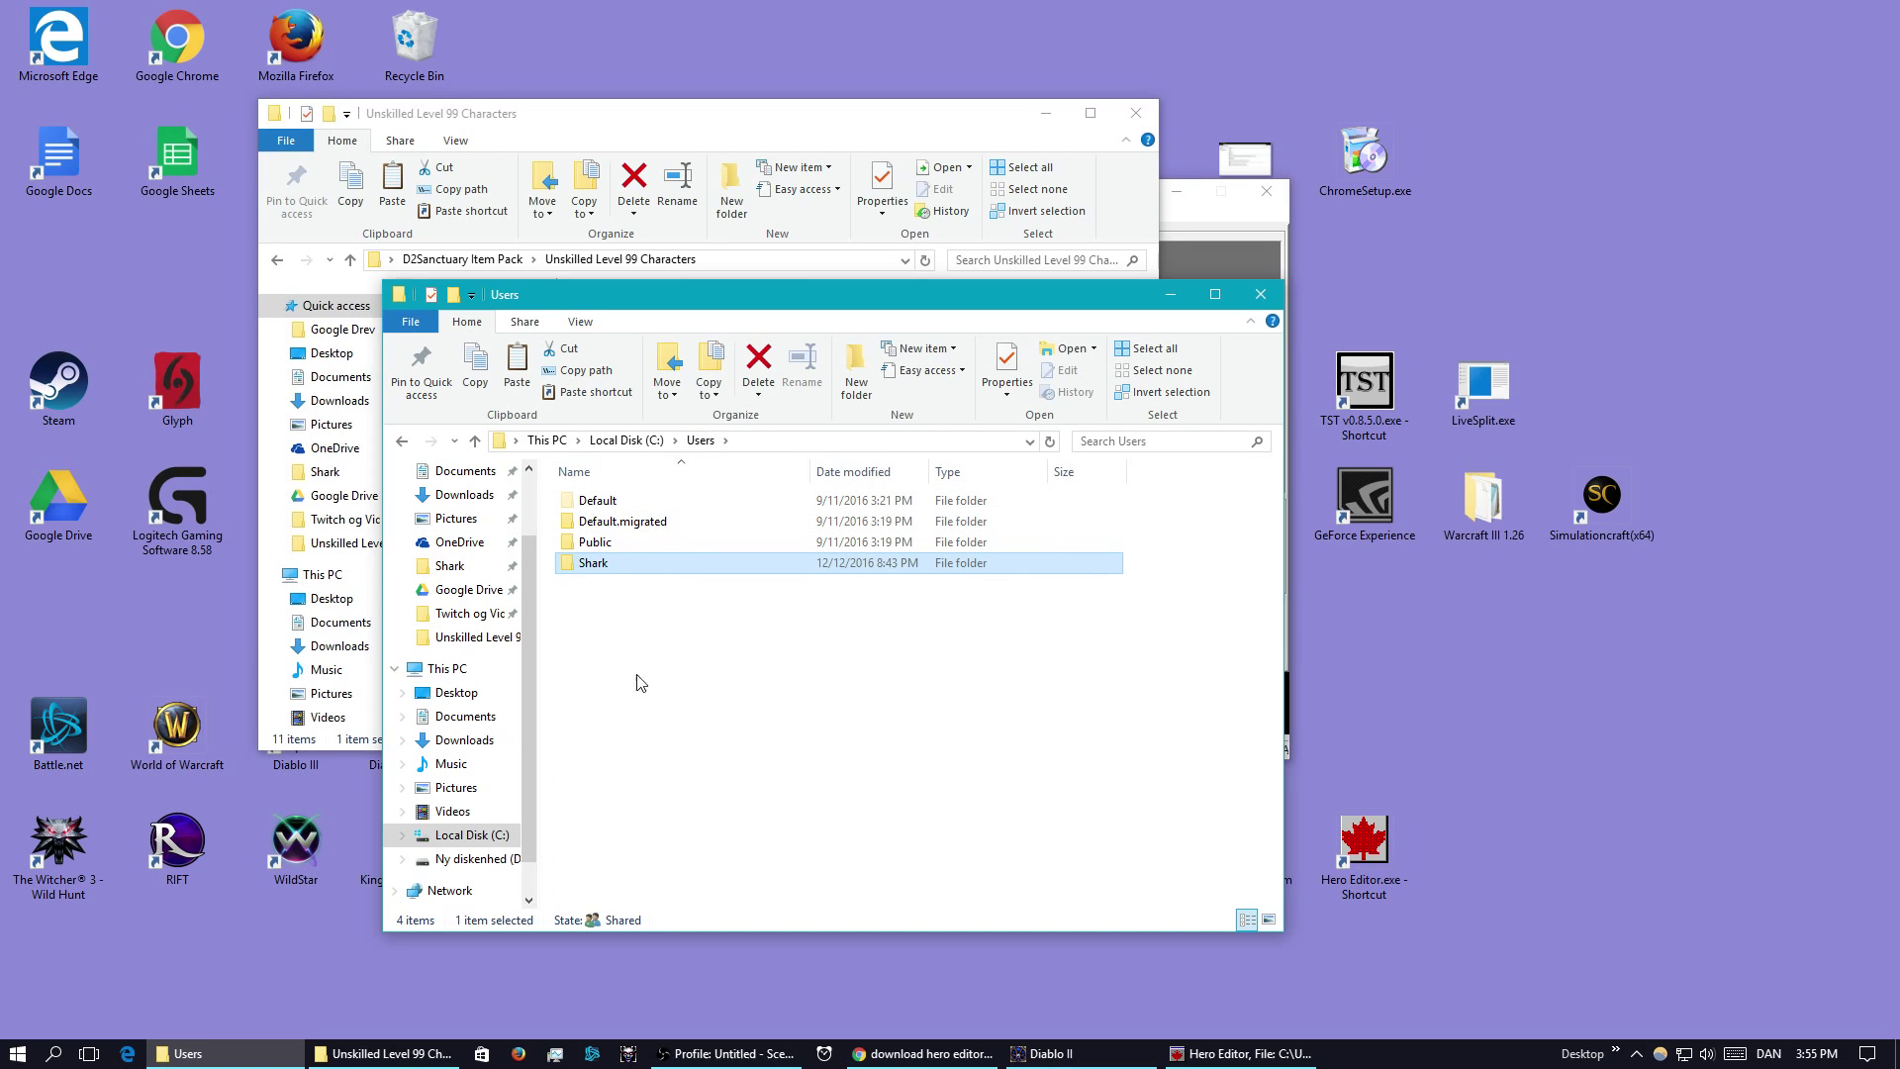
pyautogui.doubleClick(599, 568)
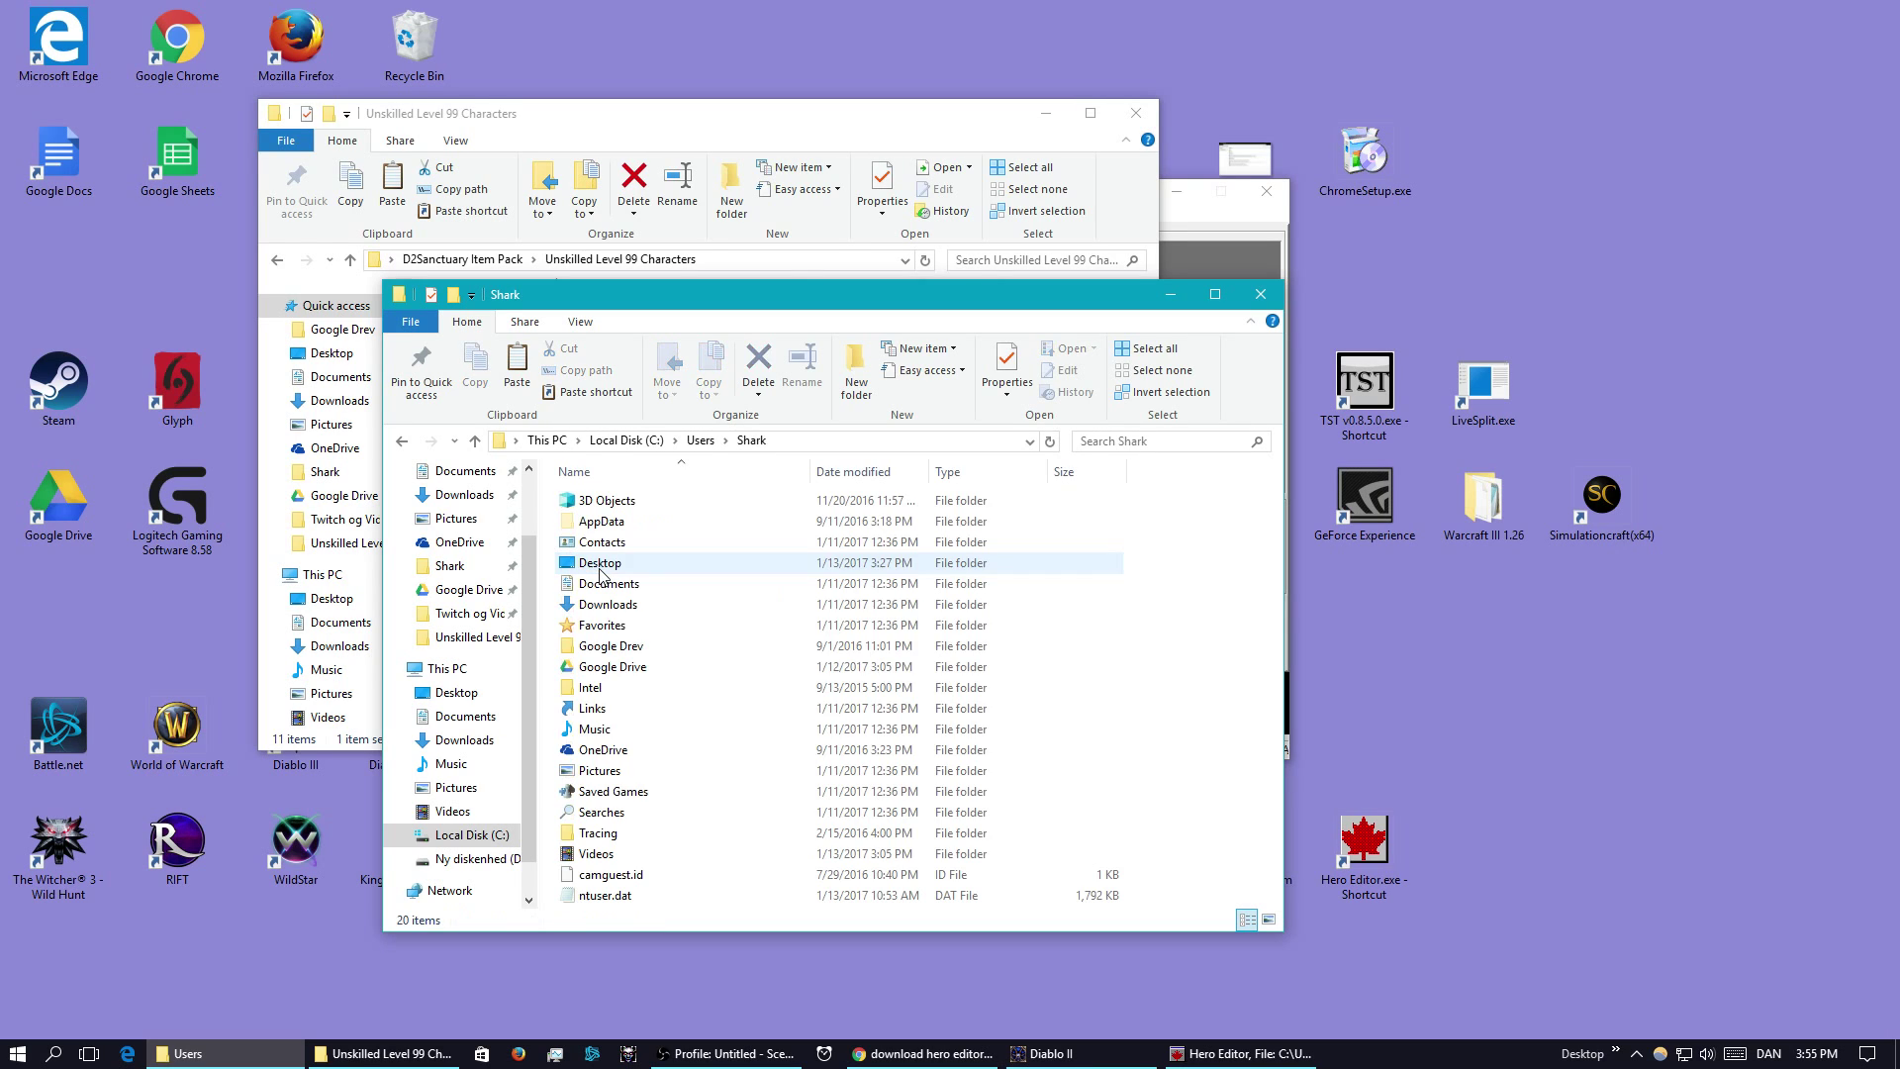
pyautogui.doubleClick(614, 792)
pyautogui.doubleClick(609, 501)
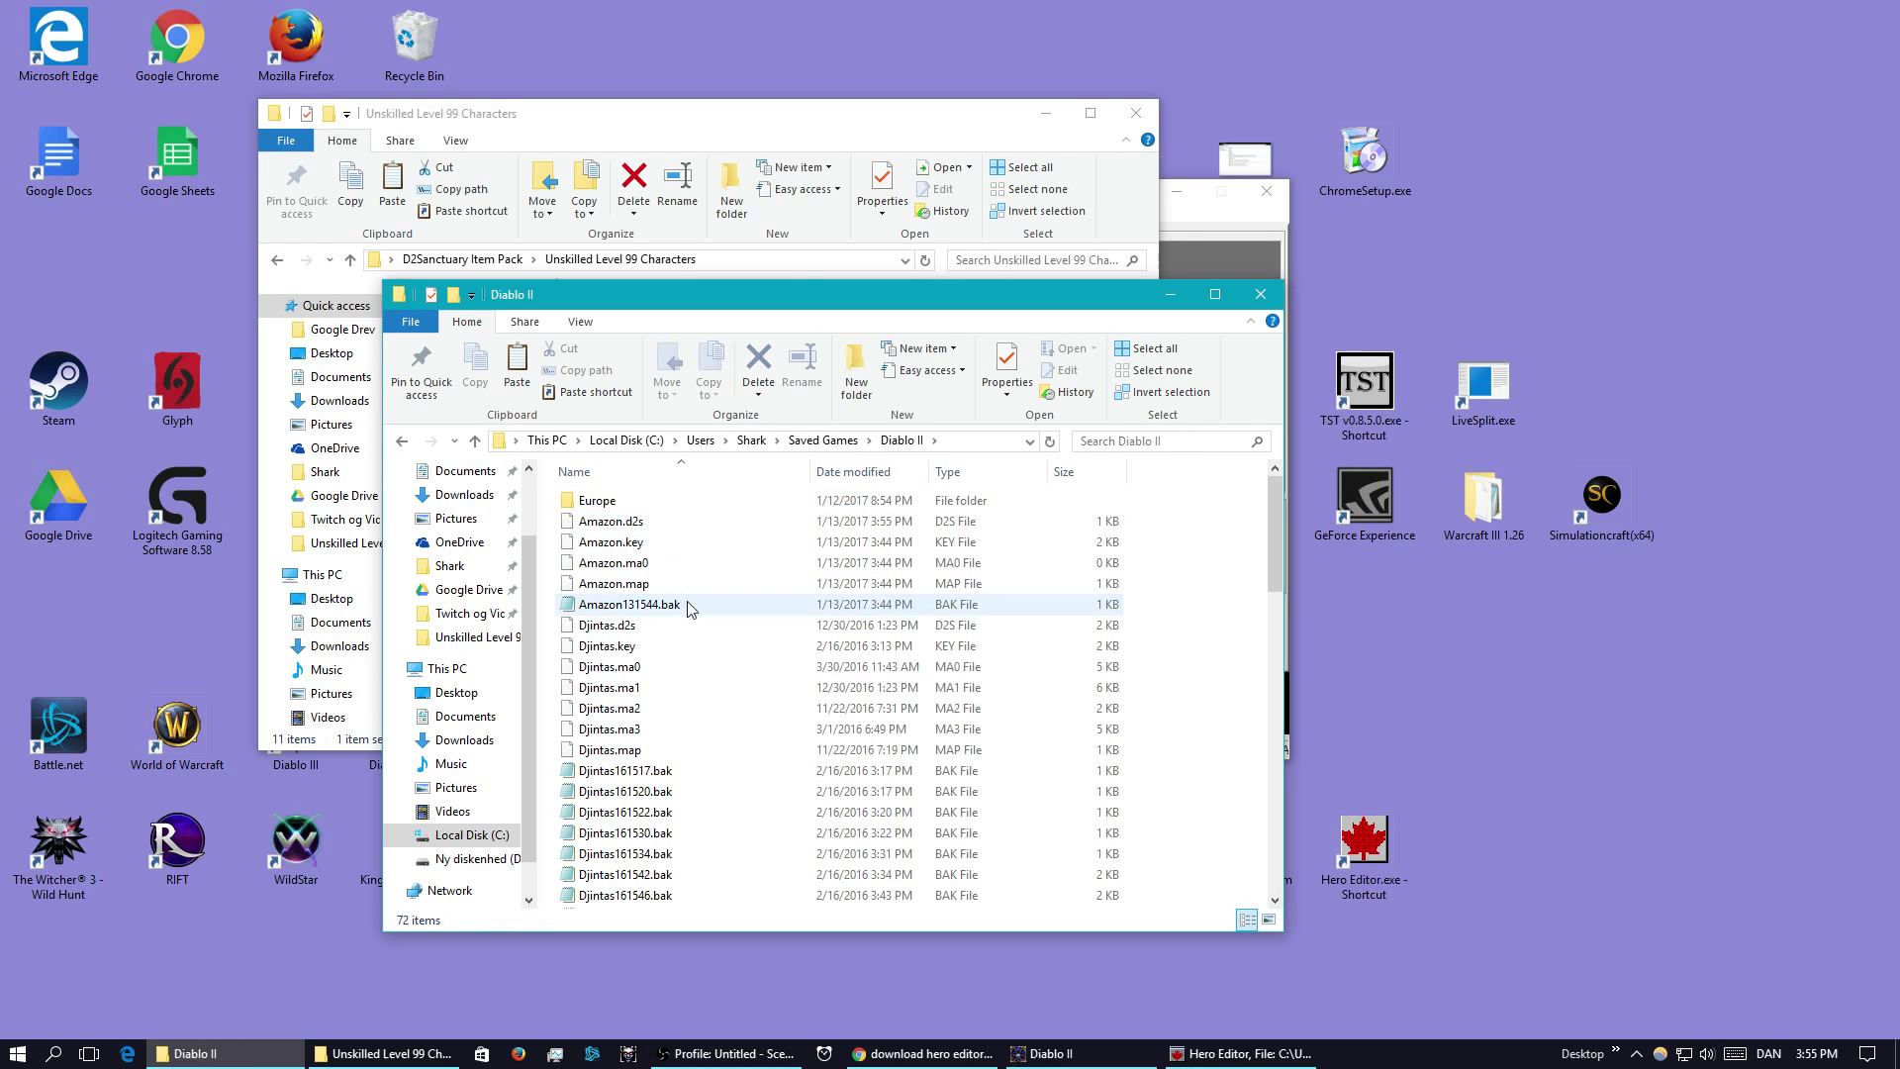
pyautogui.scroll(-15, 764, 763)
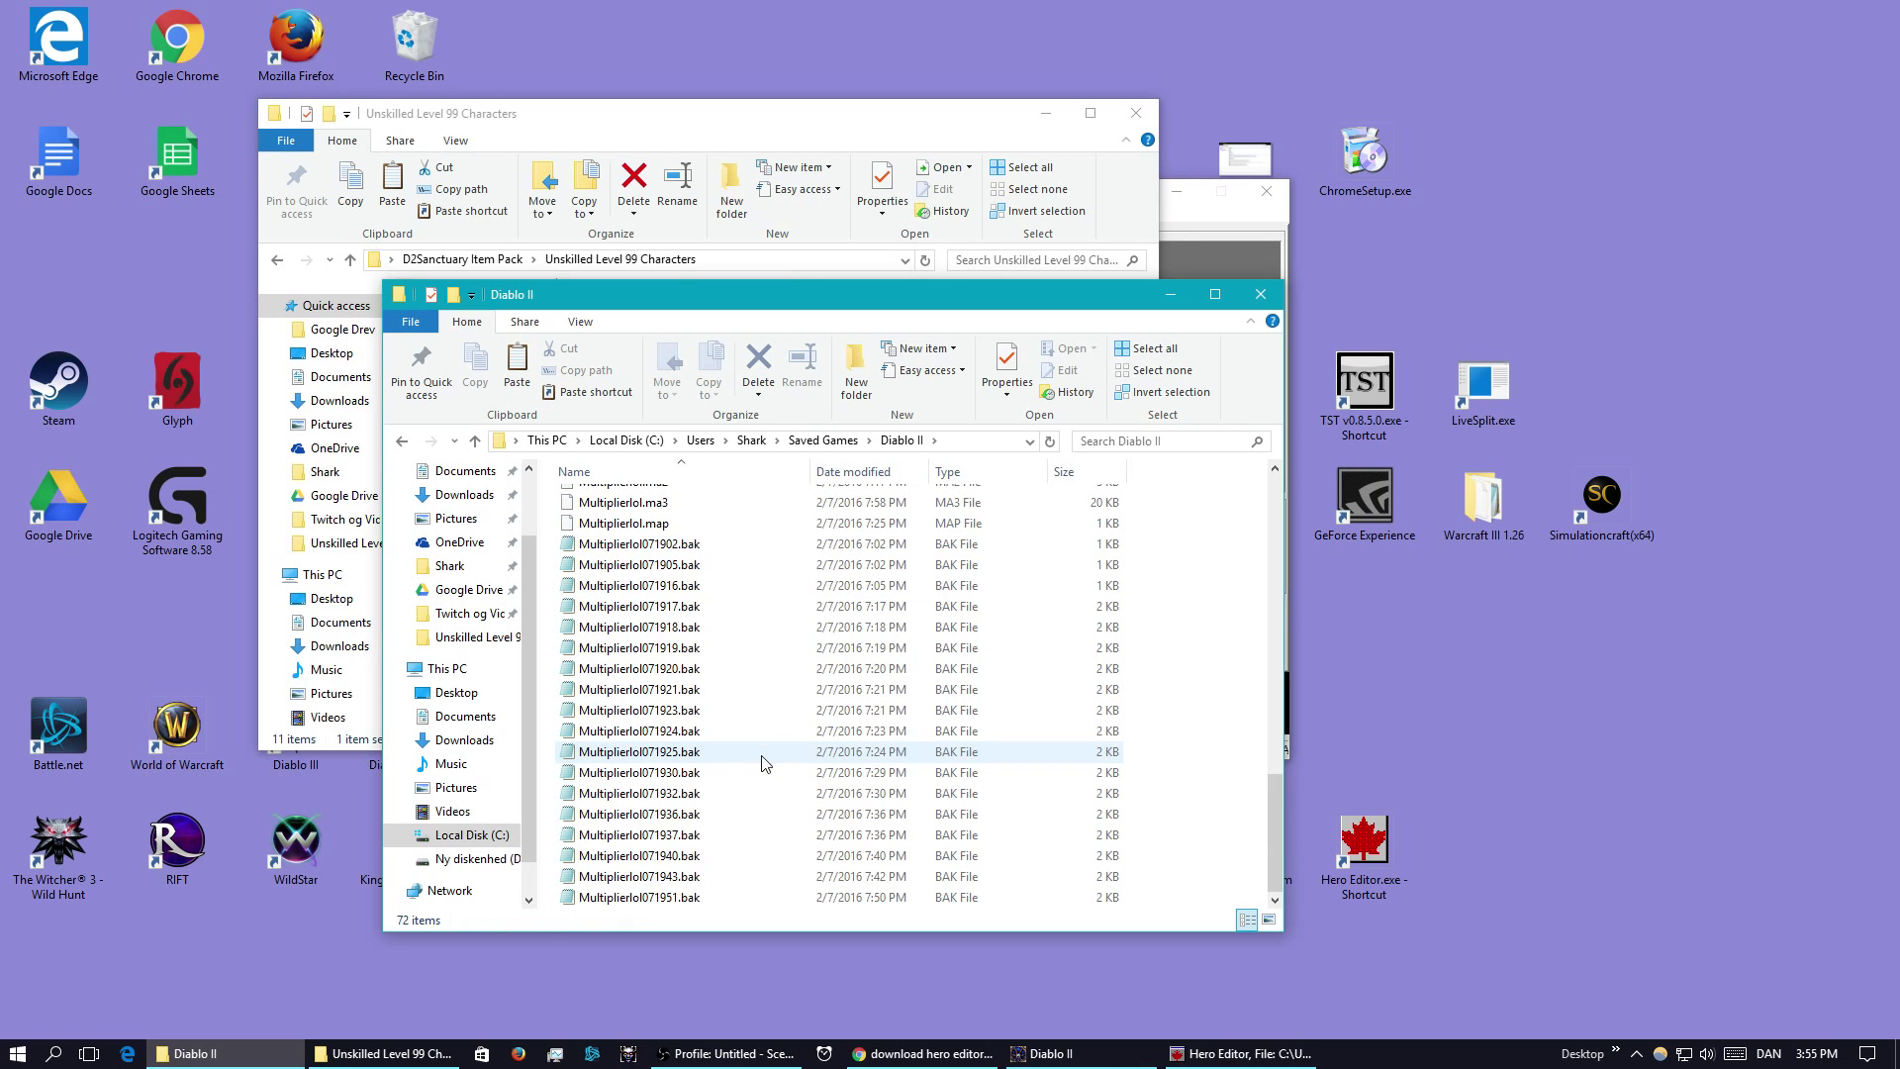
pyautogui.scroll(15, 762, 763)
pyautogui.scroll(-15, 764, 762)
pyautogui.scroll(15, 767, 761)
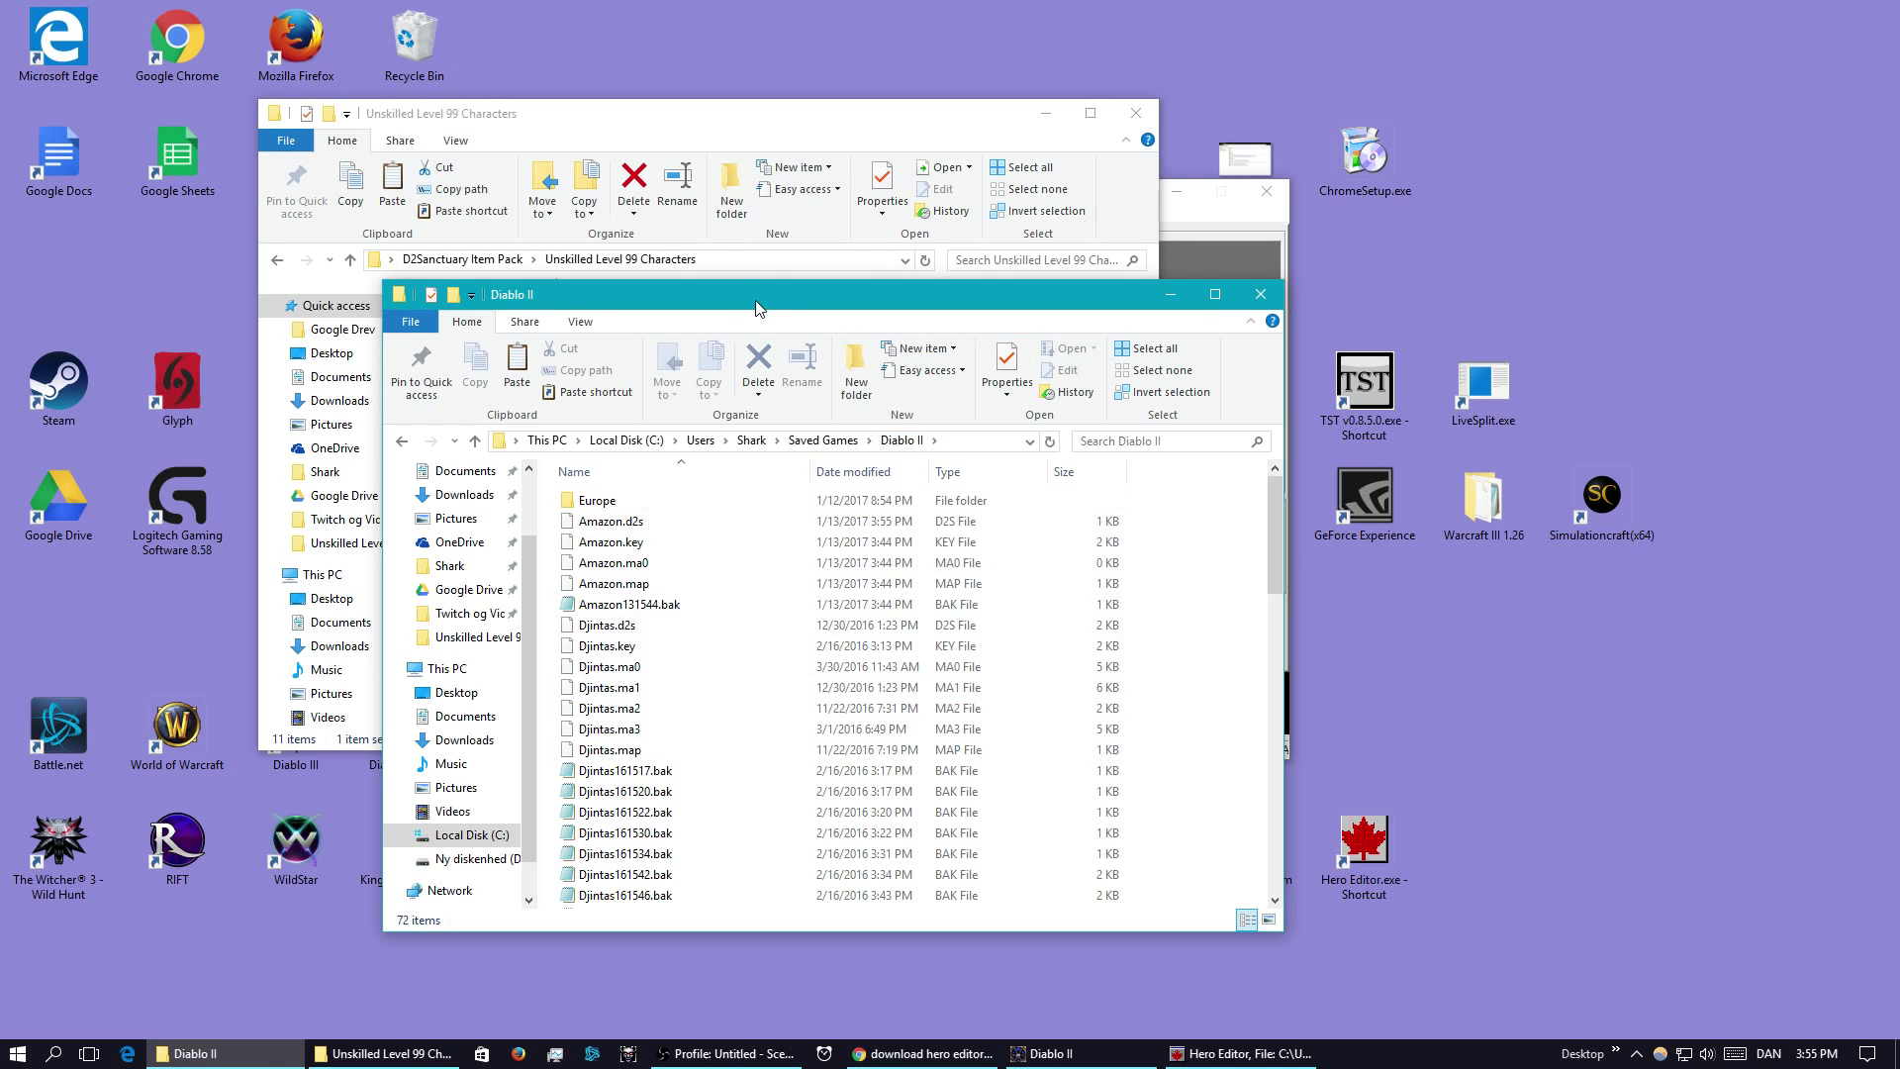
# - Paste Assassin.d2s into the Diablo II folder, making 73 items, then return to the game
pyautogui.moveTo(756, 307); pyautogui.dragTo(1253, 225)
pyautogui.scroll(-15, 1519, 649)
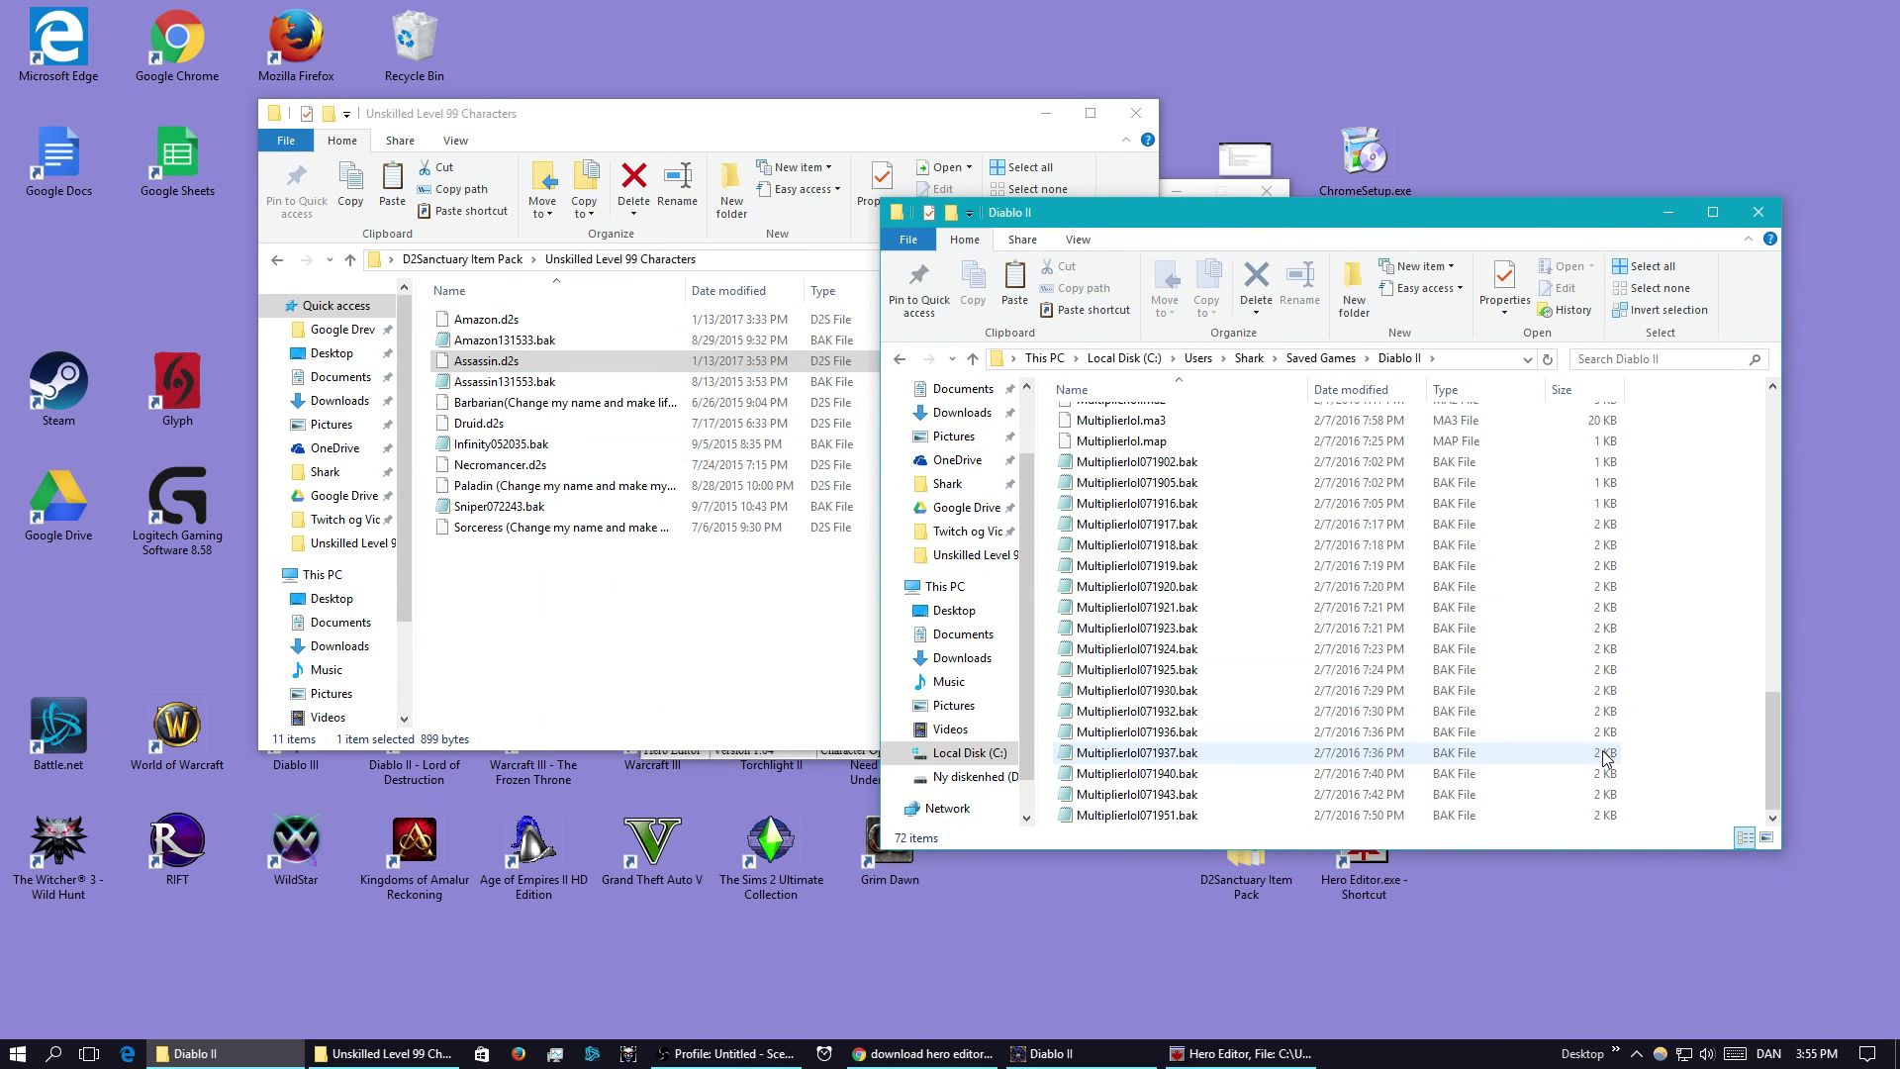
pyautogui.rightClick(1644, 664)
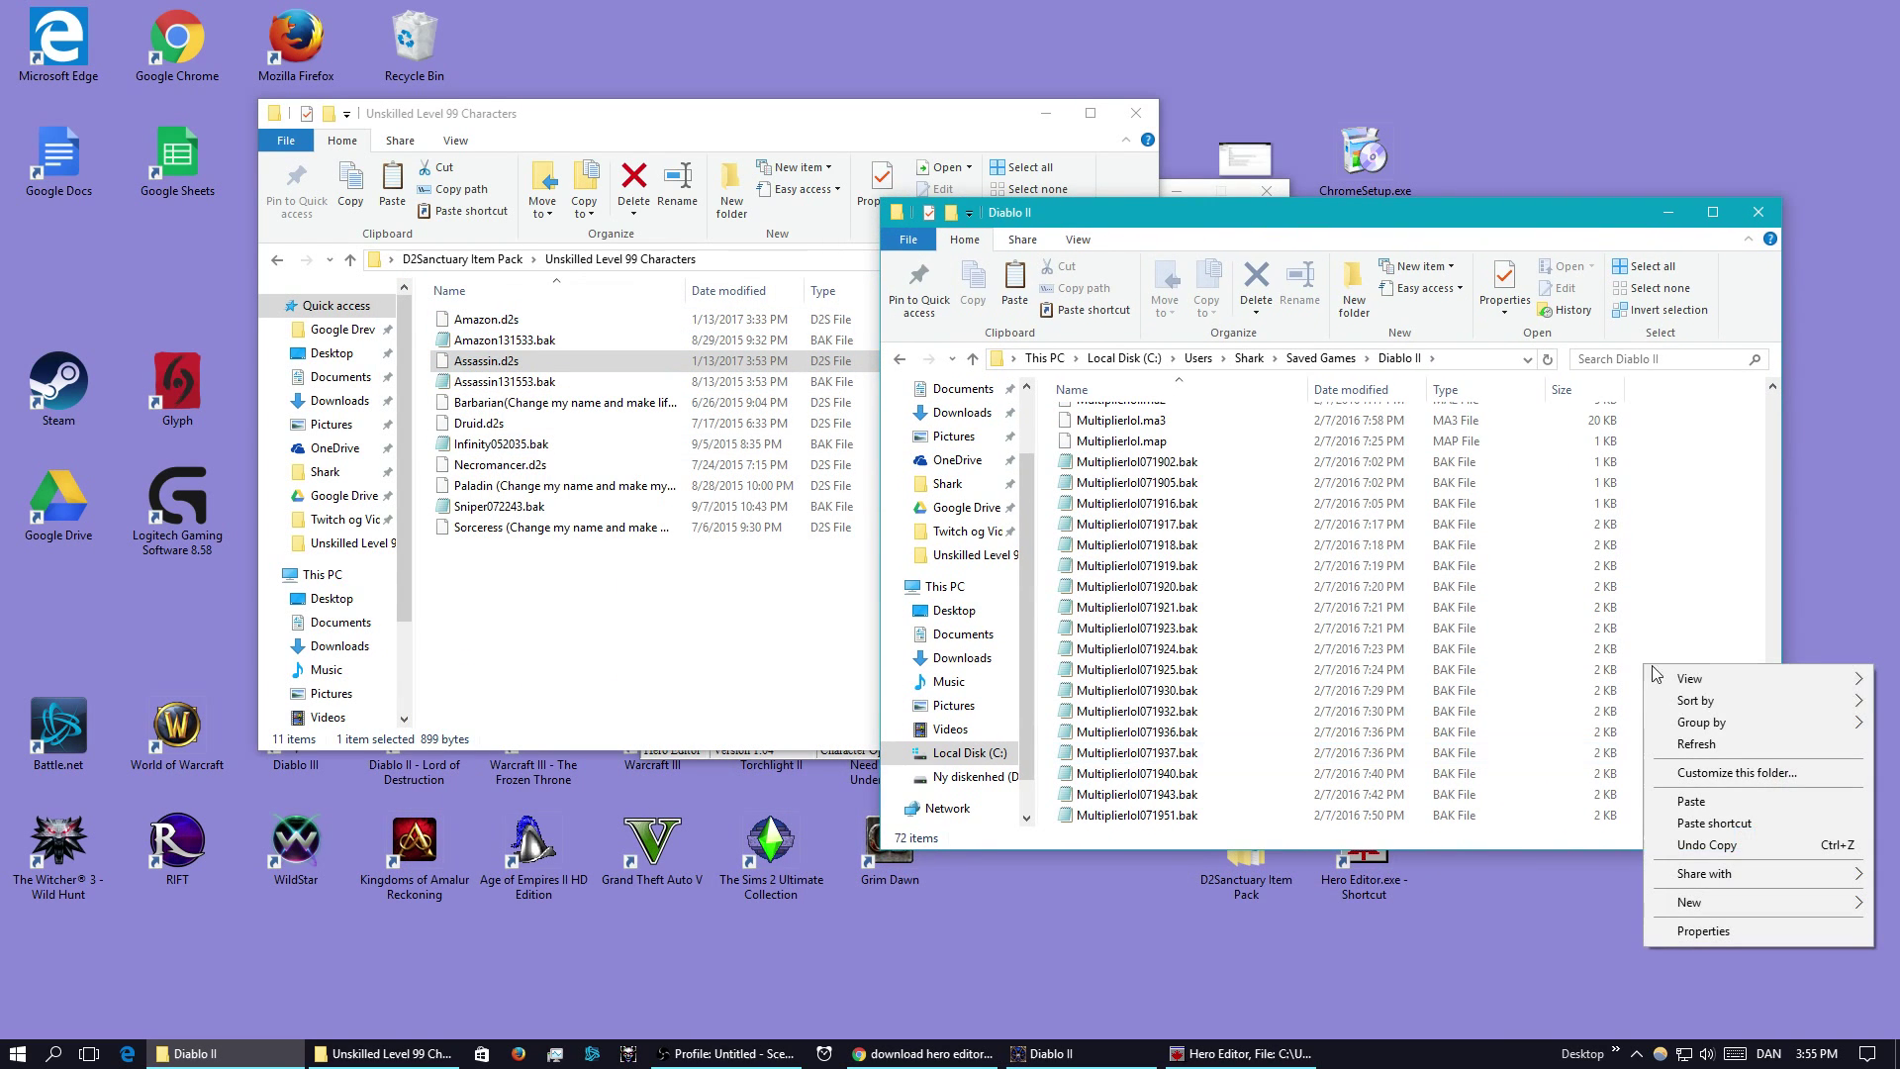
pyautogui.click(1703, 805)
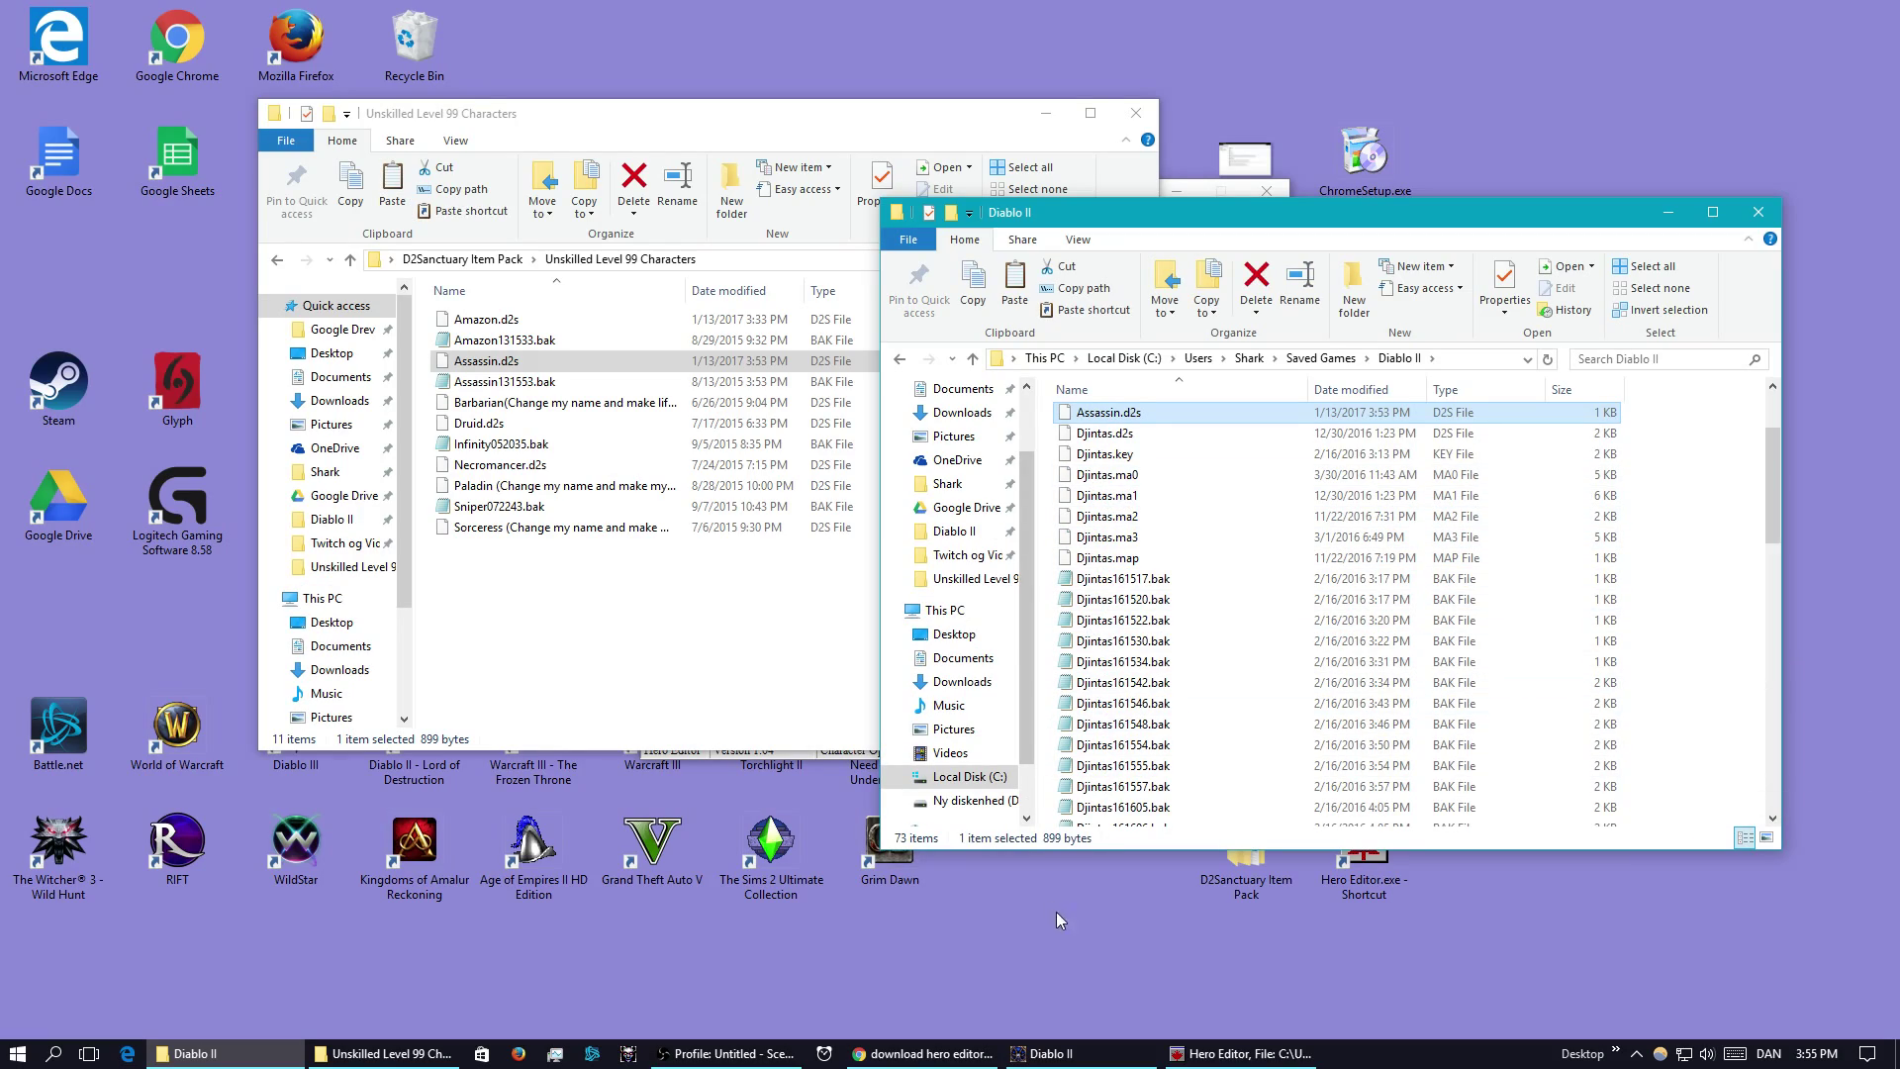
pyautogui.click(1057, 1052)
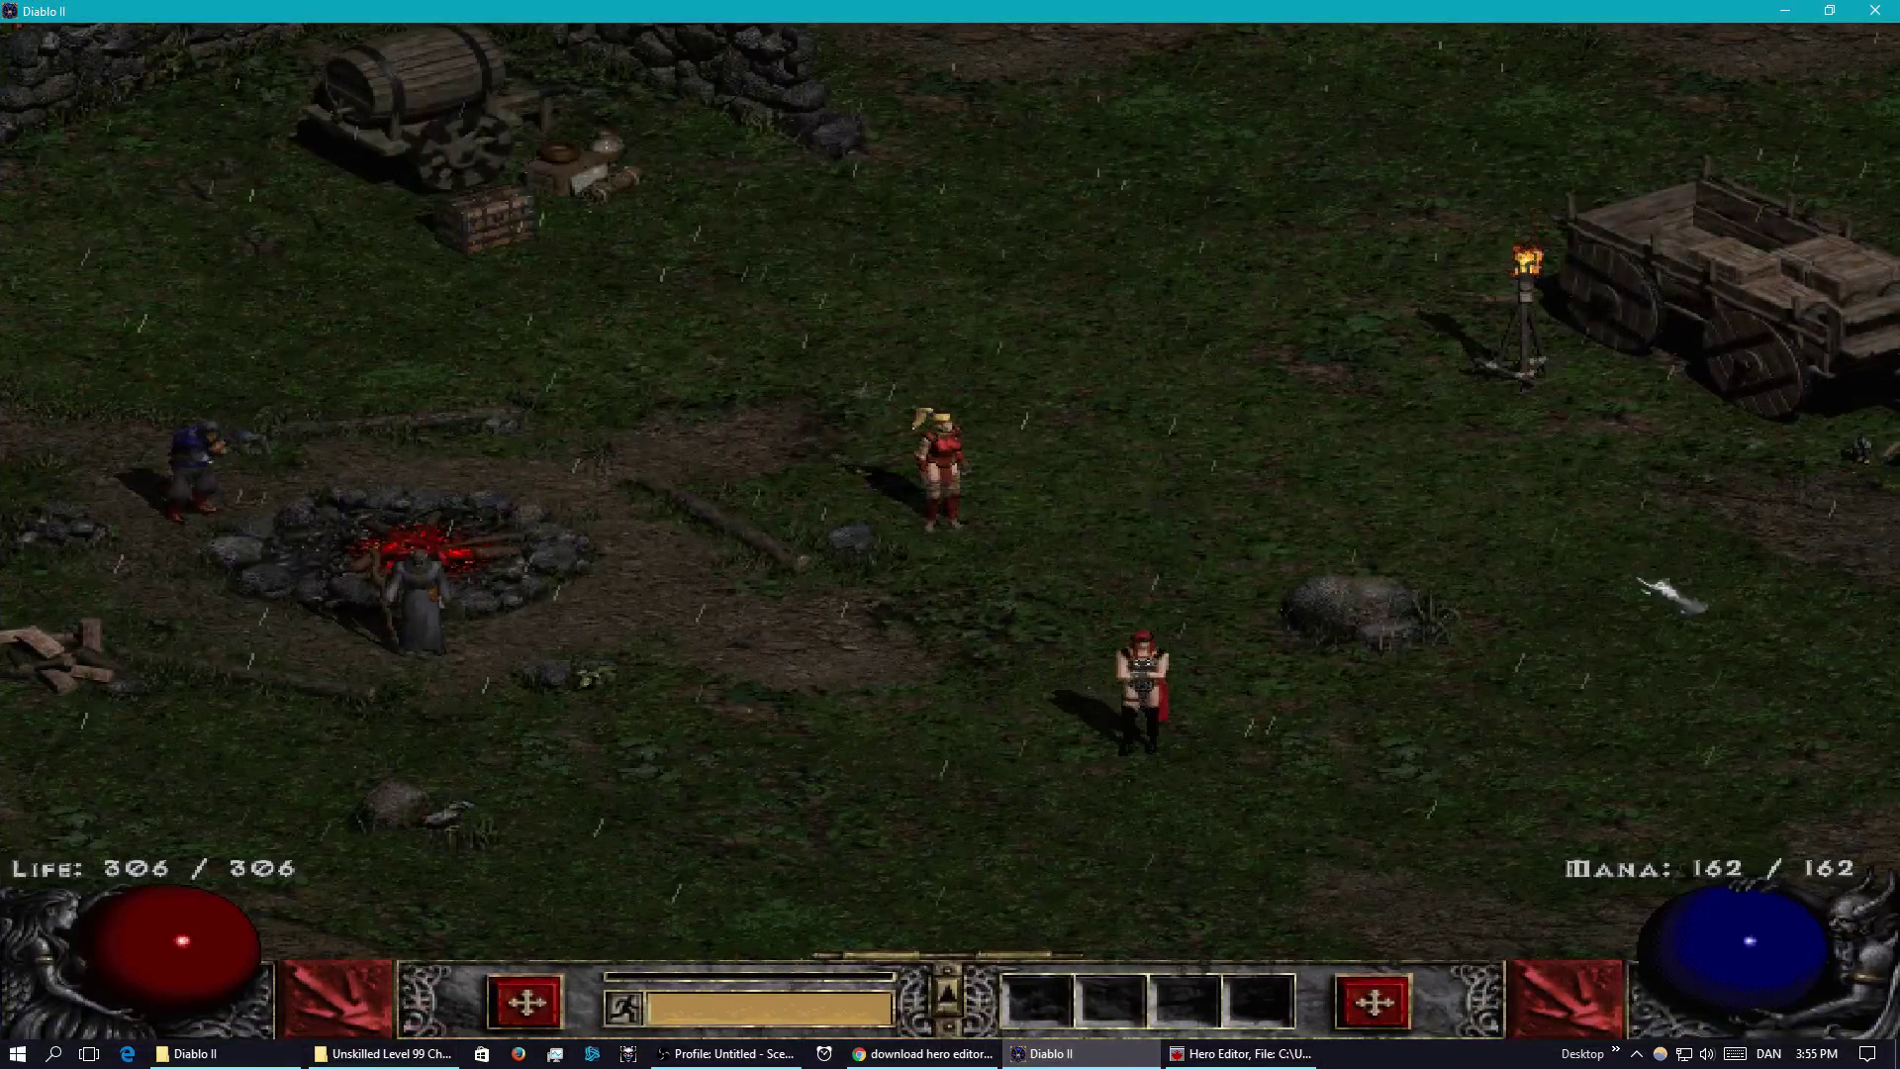
# - Save and exit, then start the Level 99 Assassin in a Hell-difficulty single-player game
pyautogui.press('Escape')
pyautogui.click(983, 485)
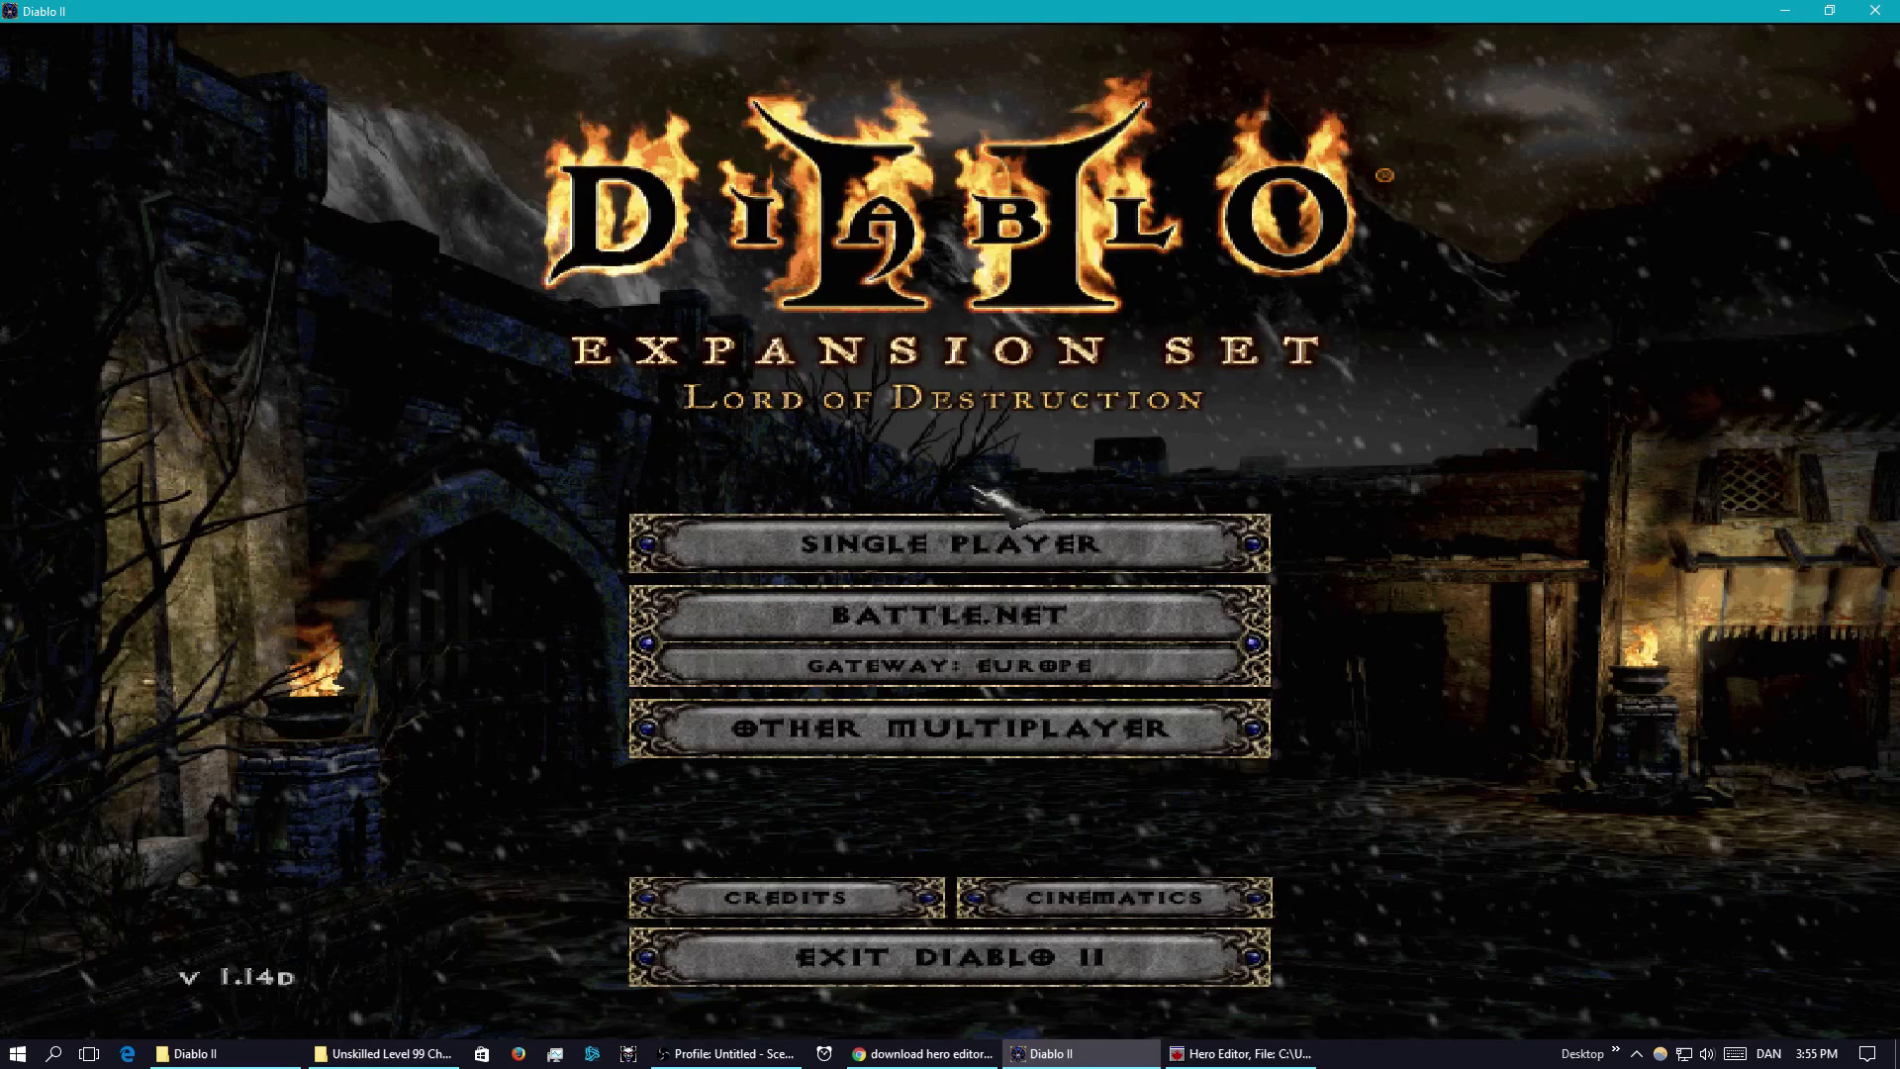
pyautogui.click(988, 529)
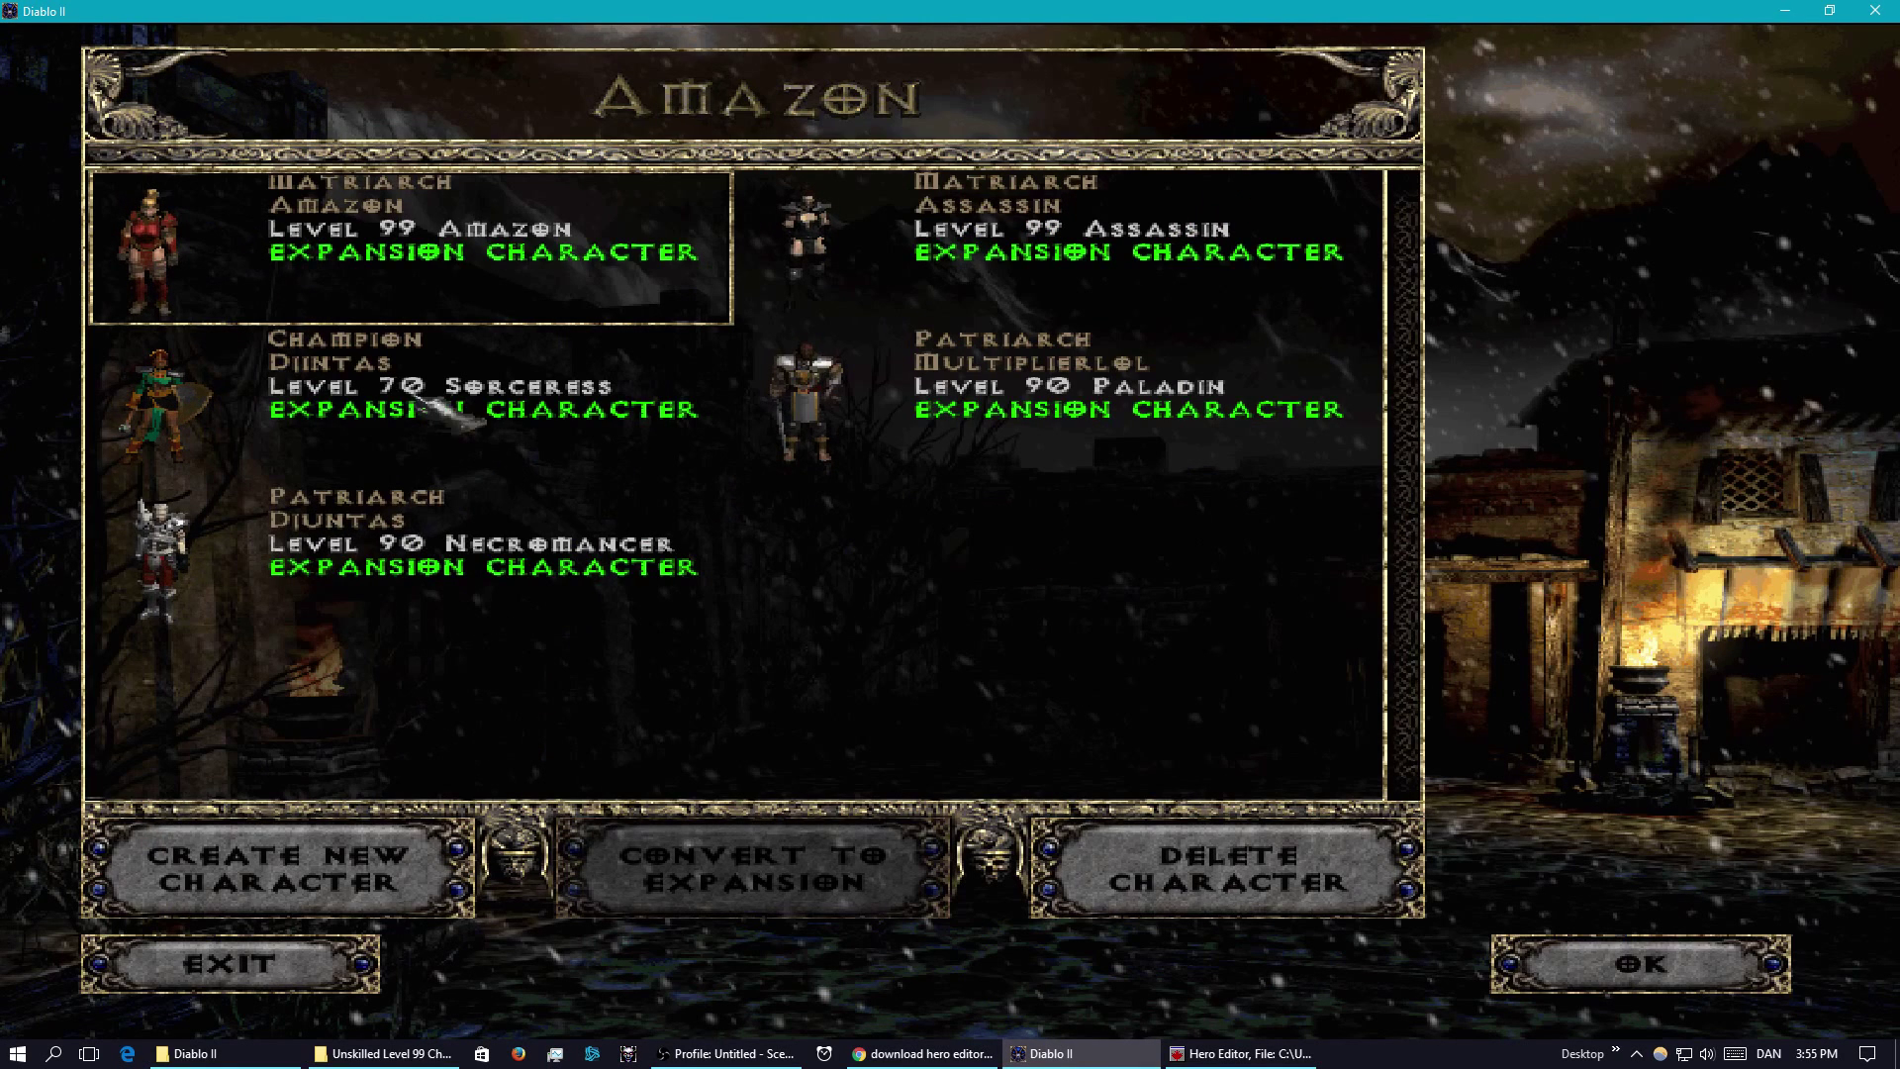
pyautogui.click(1307, 243)
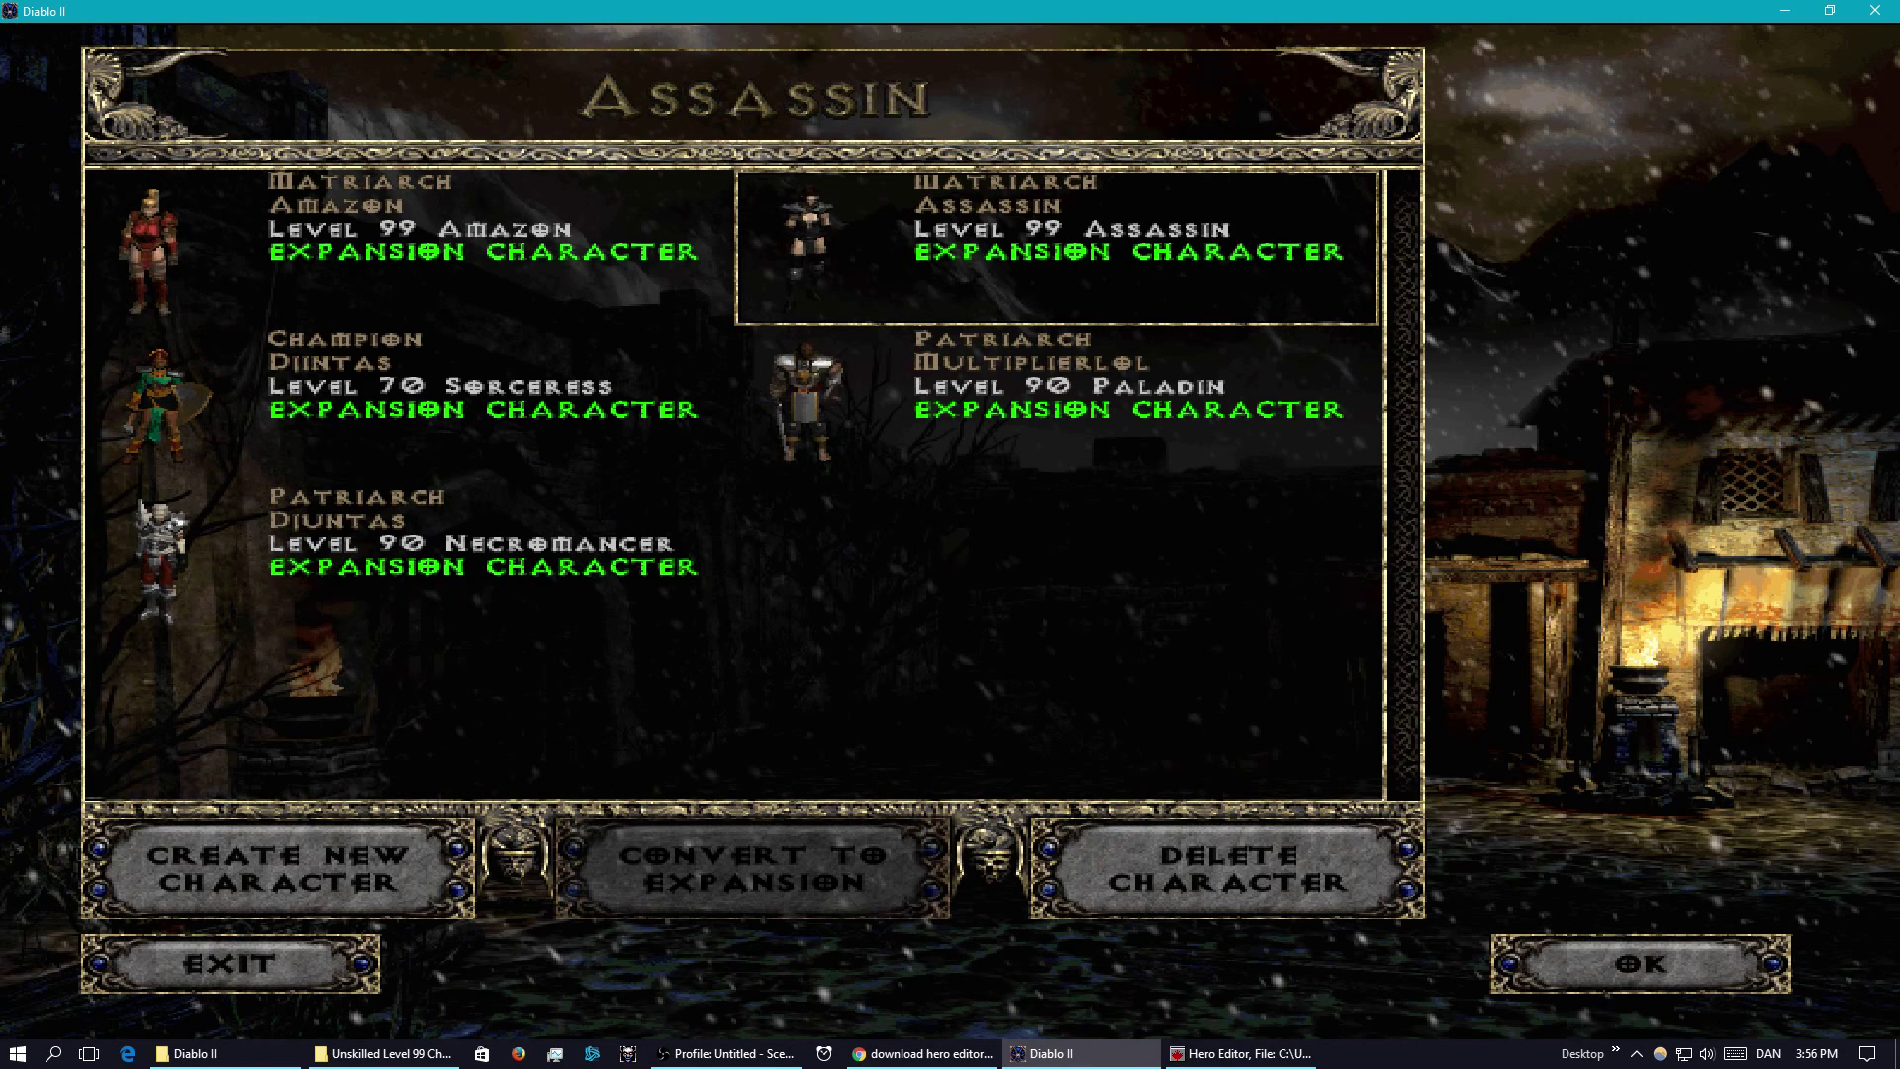
pyautogui.click(1644, 952)
pyautogui.click(1095, 655)
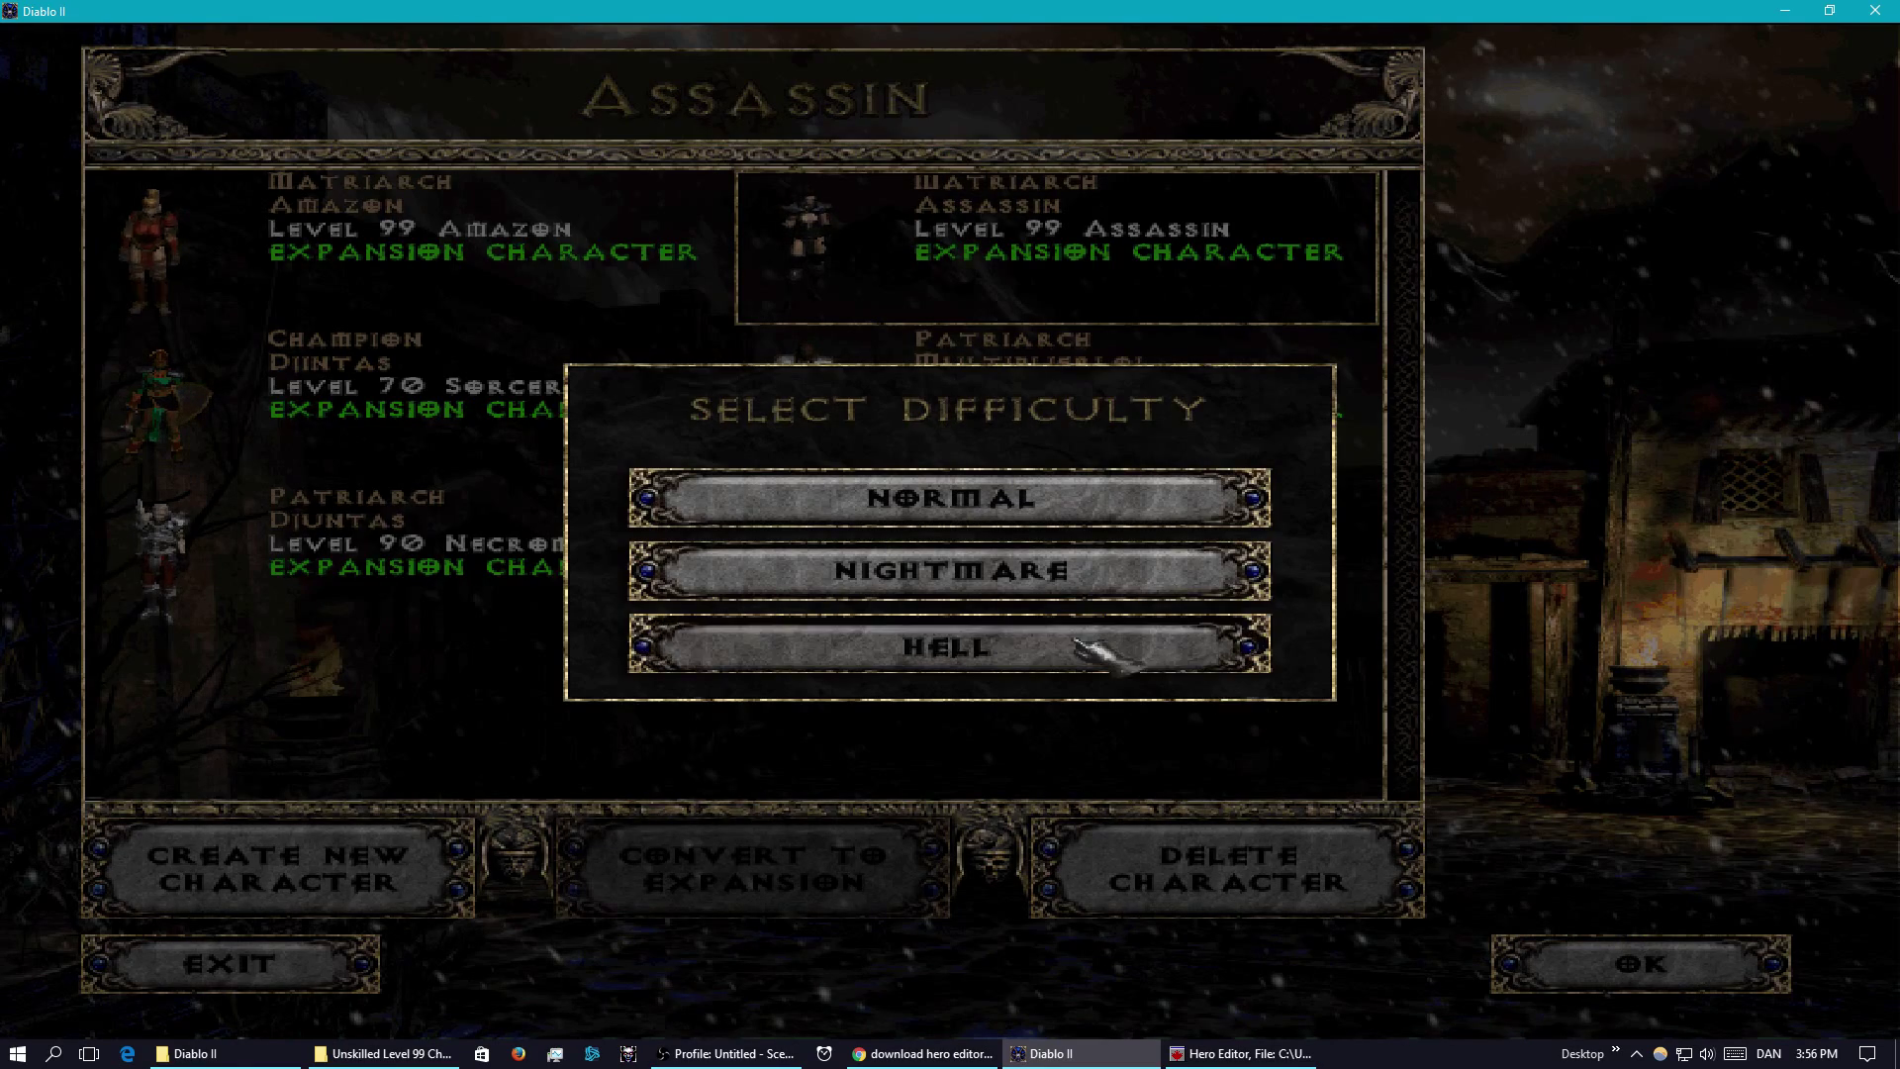
# - Check the Sharp Grand Charm of Vita in the Assassin's inventory, then close it
pyautogui.press('i')
pyautogui.moveTo(1262, 683)
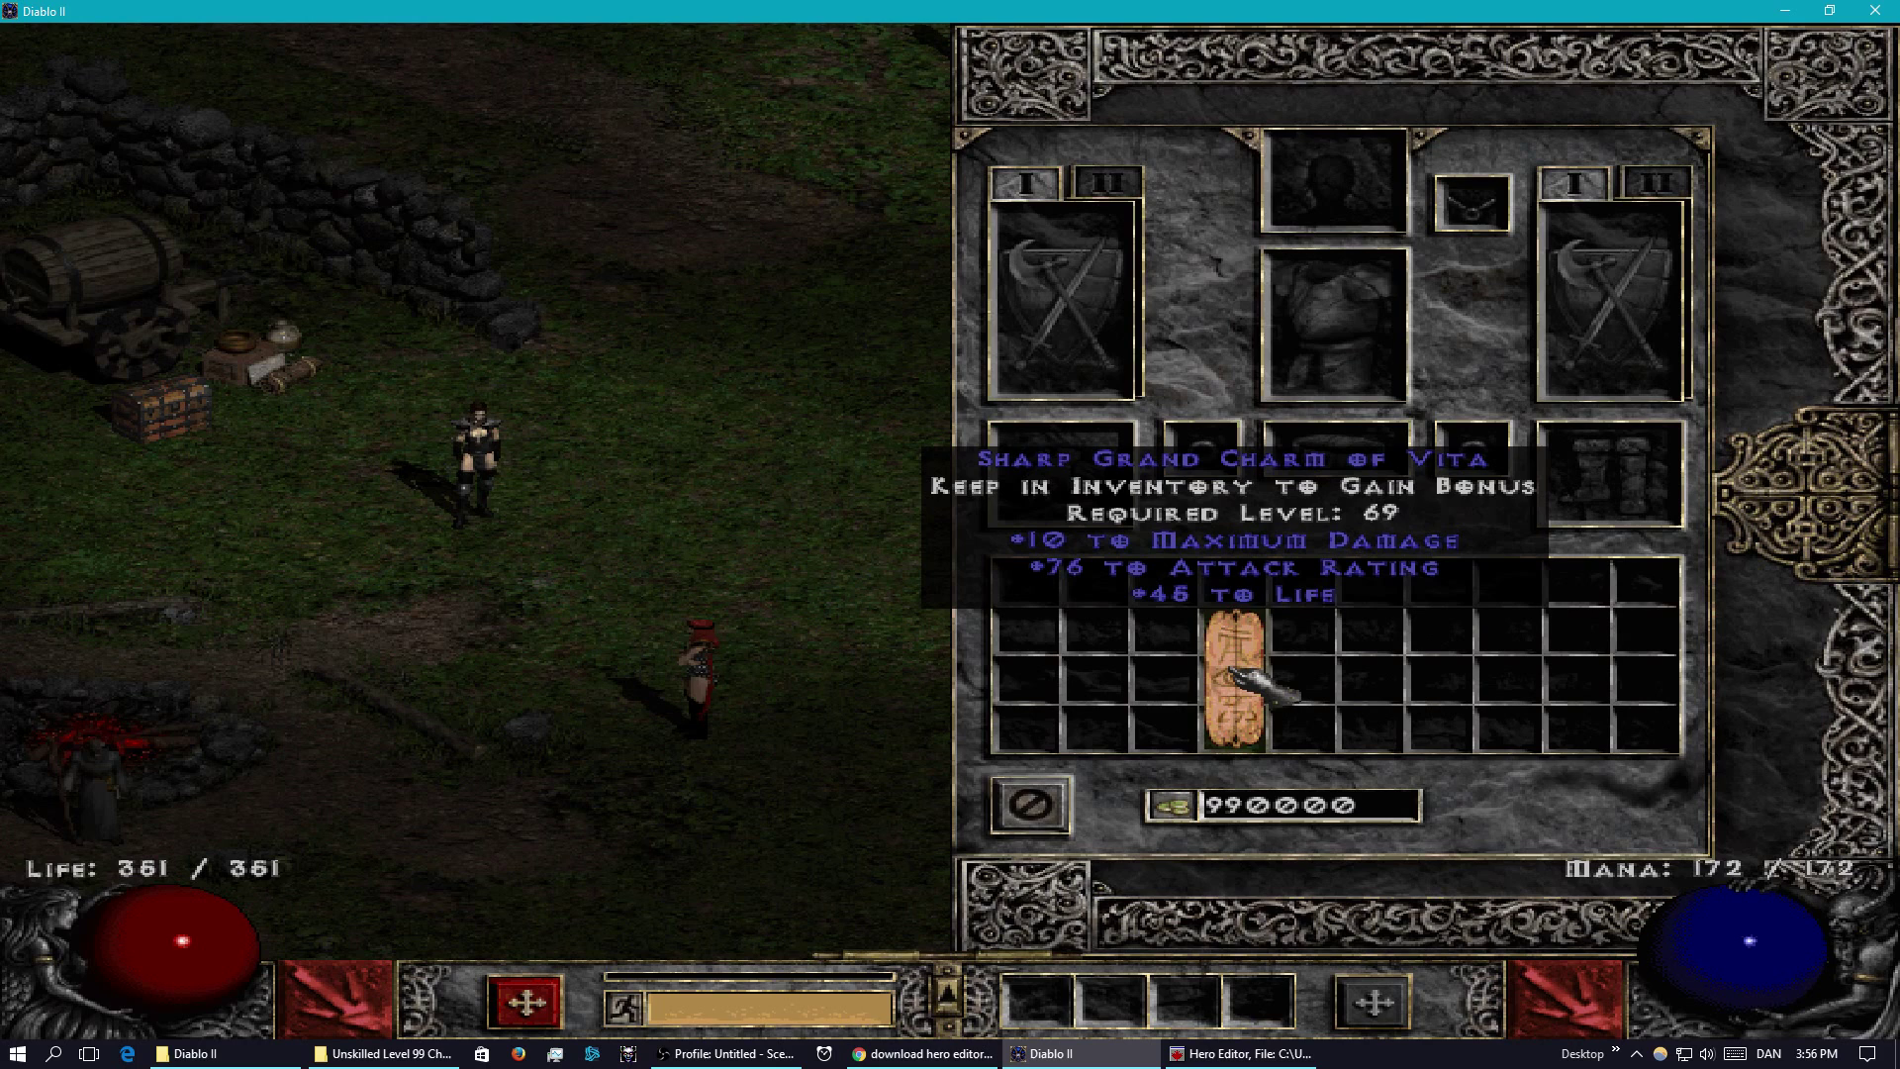
pyautogui.press('i')
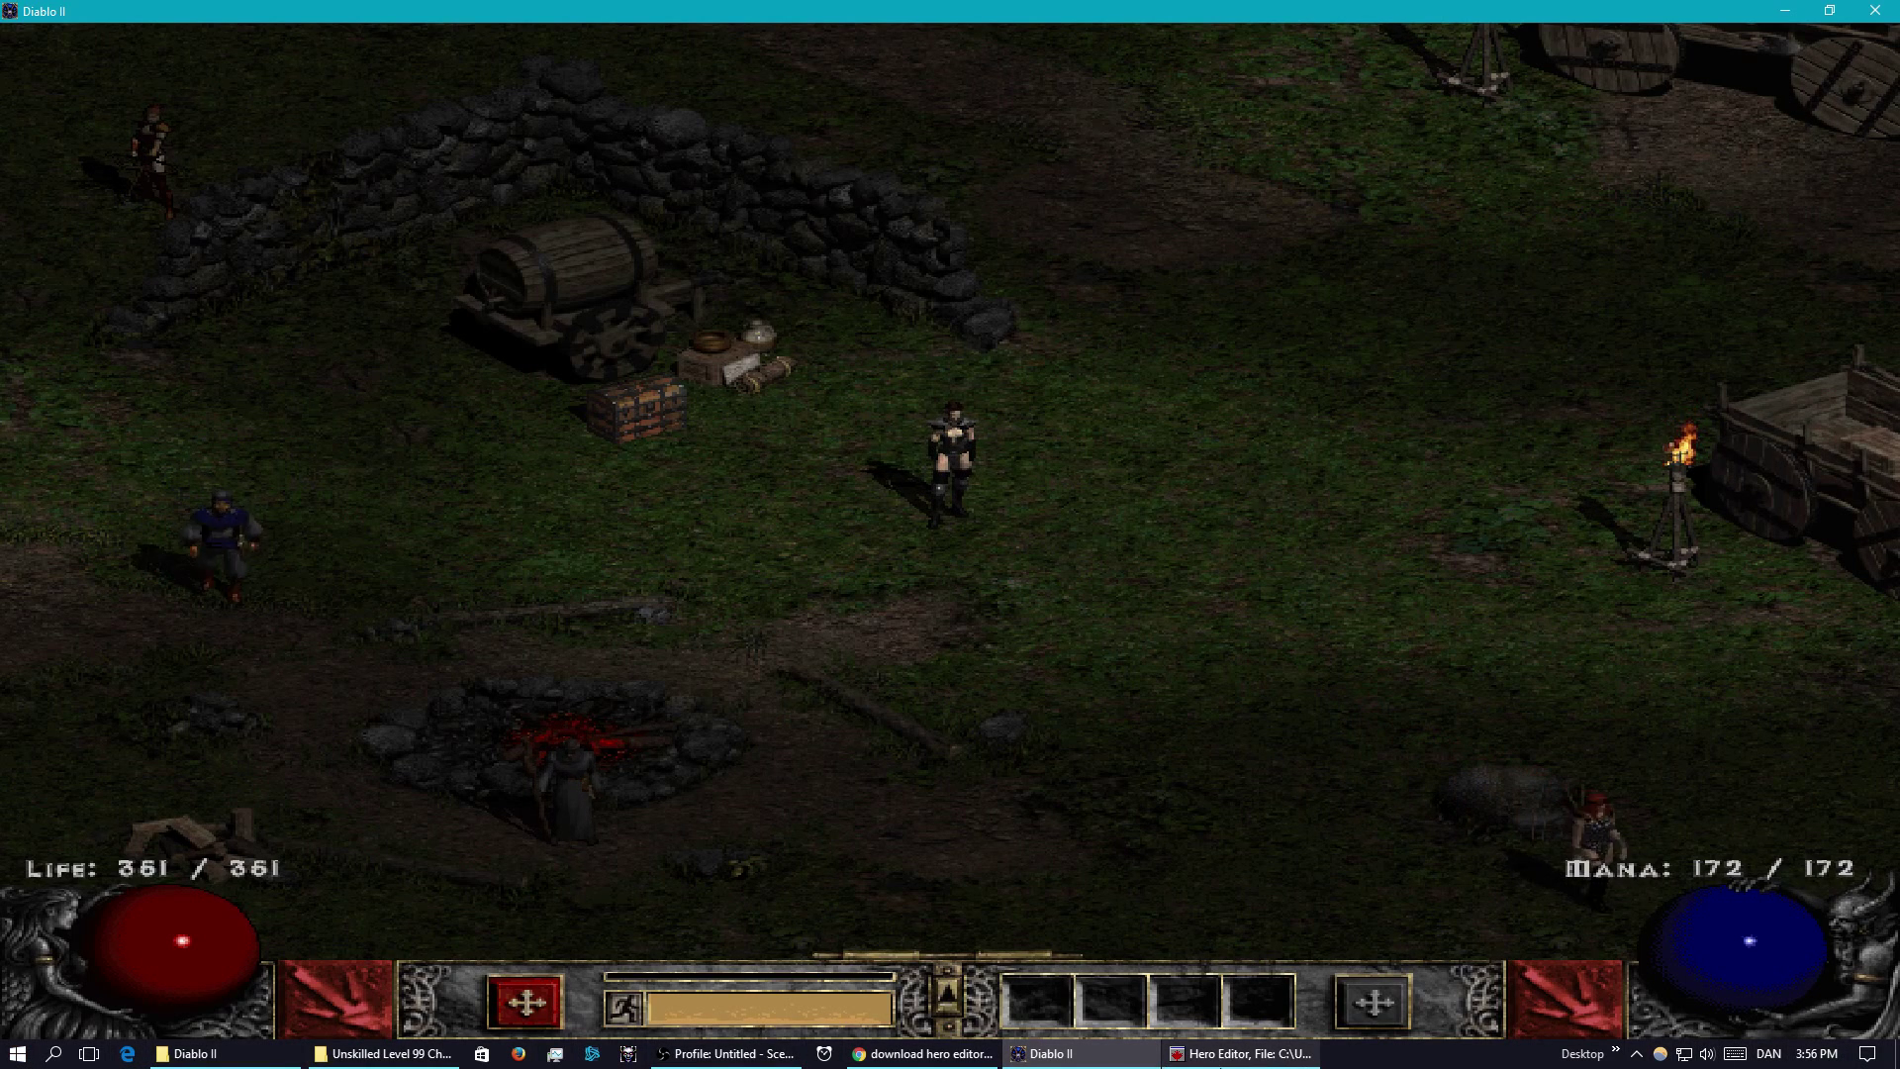
# - Bring the Hero Editor window with the Assassin's inventory back in front of Diablo II
pyautogui.click(1217, 1055)
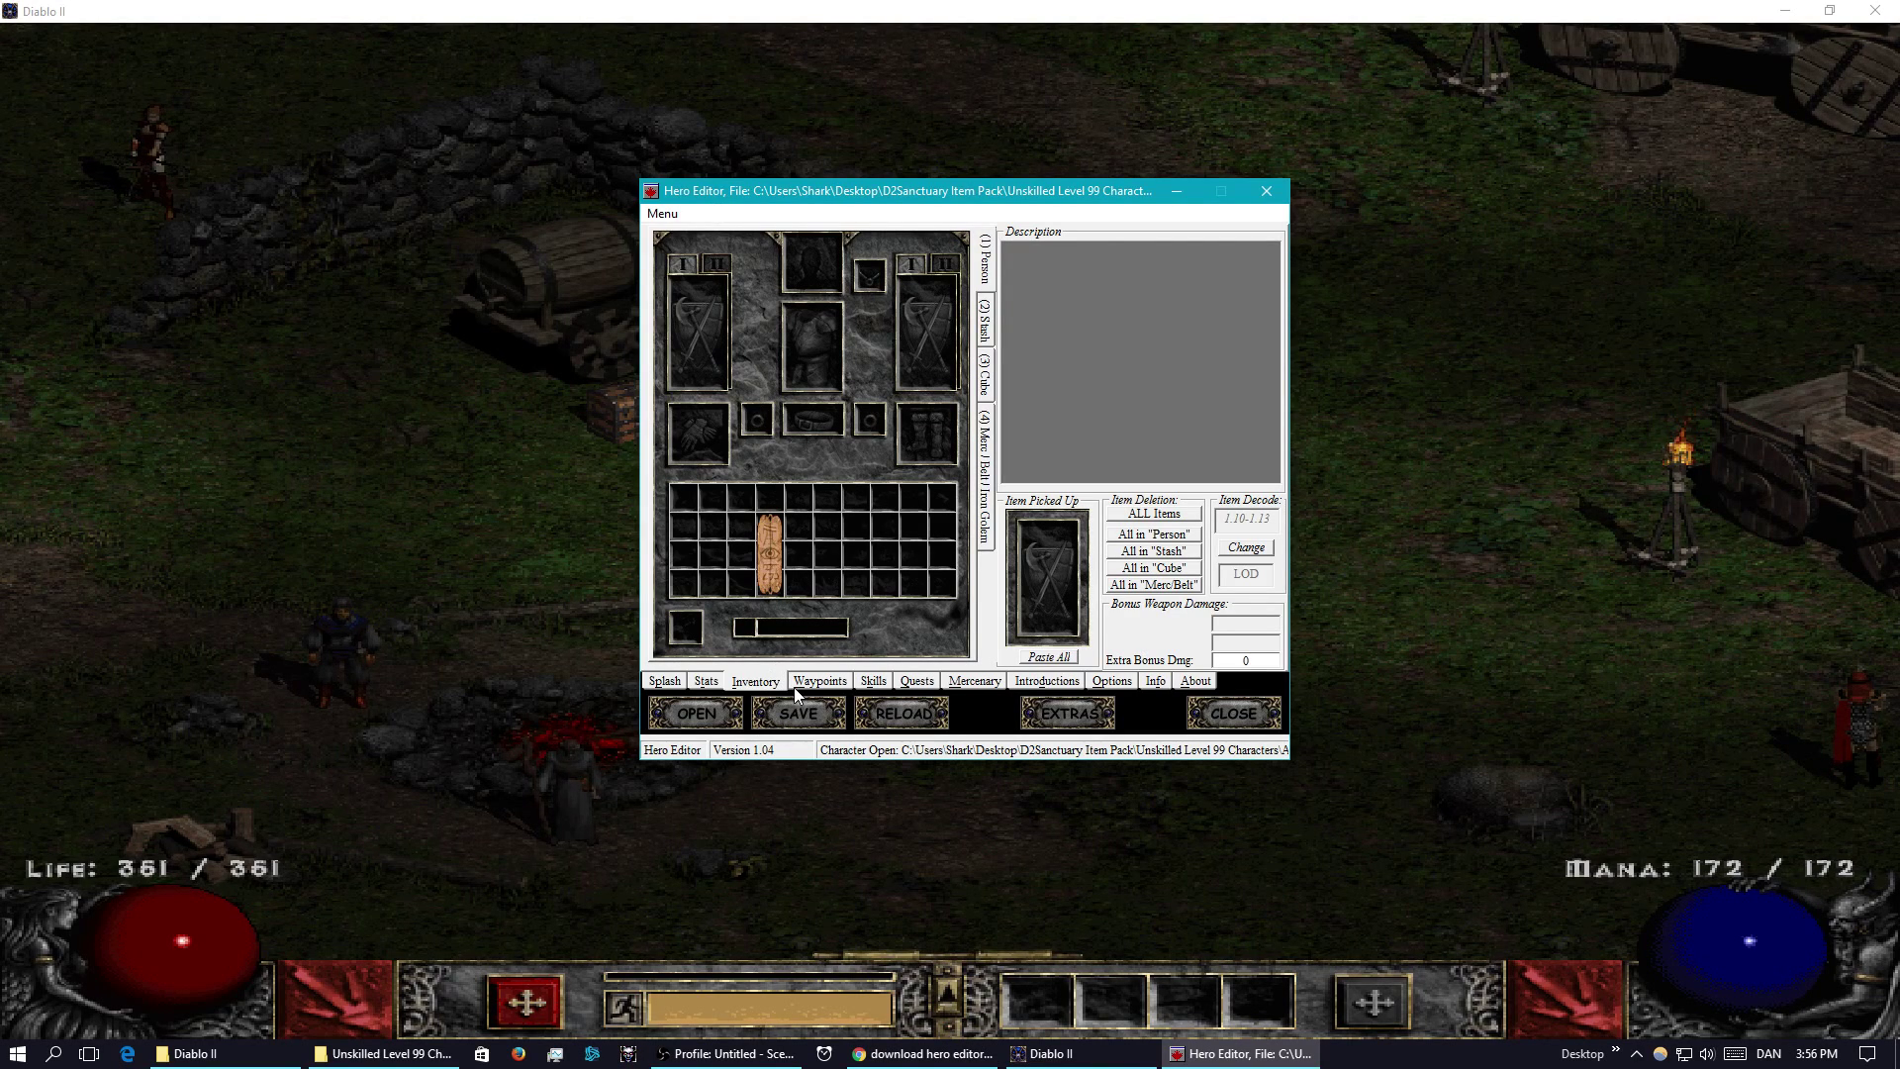
# - Import the Heaven's Brethren Weapon.d2i from Set Items > Lvl 66-99 into the Assassin's inventory
pyautogui.rightClick(852, 532)
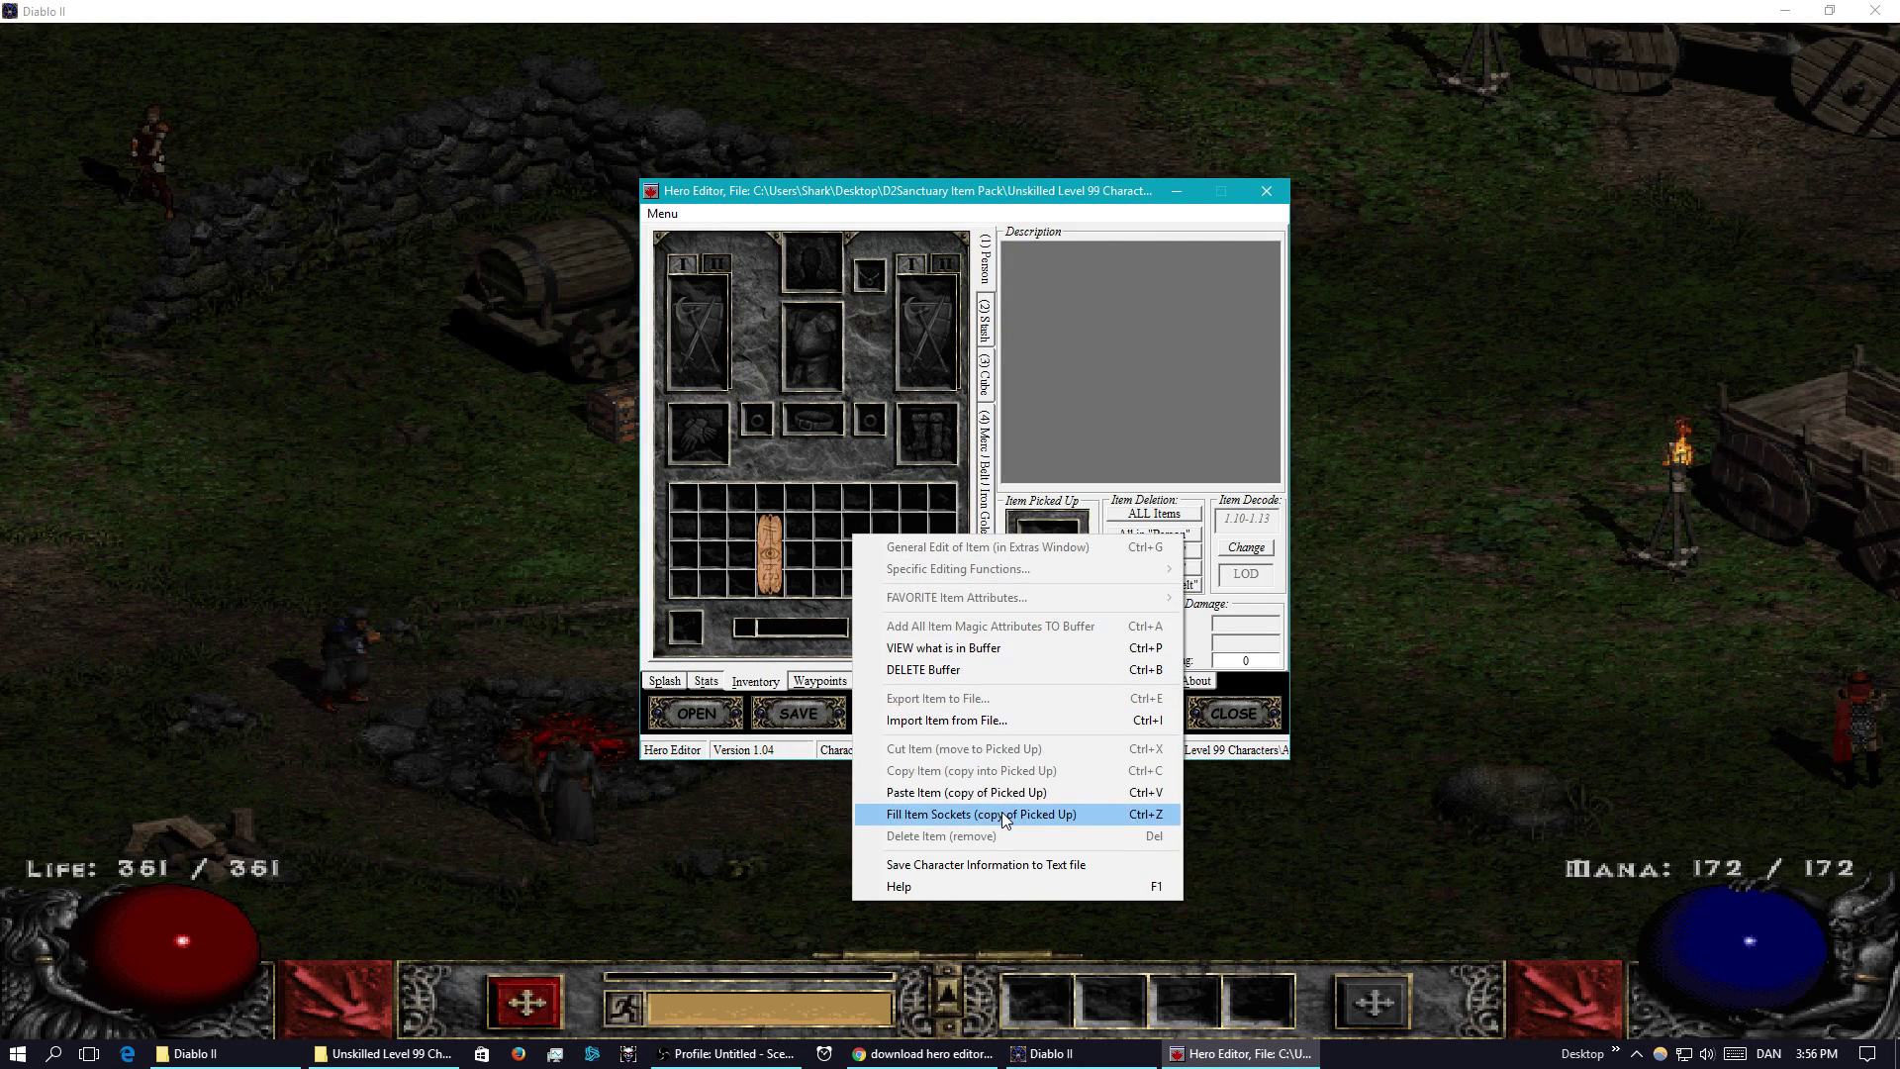
pyautogui.click(973, 726)
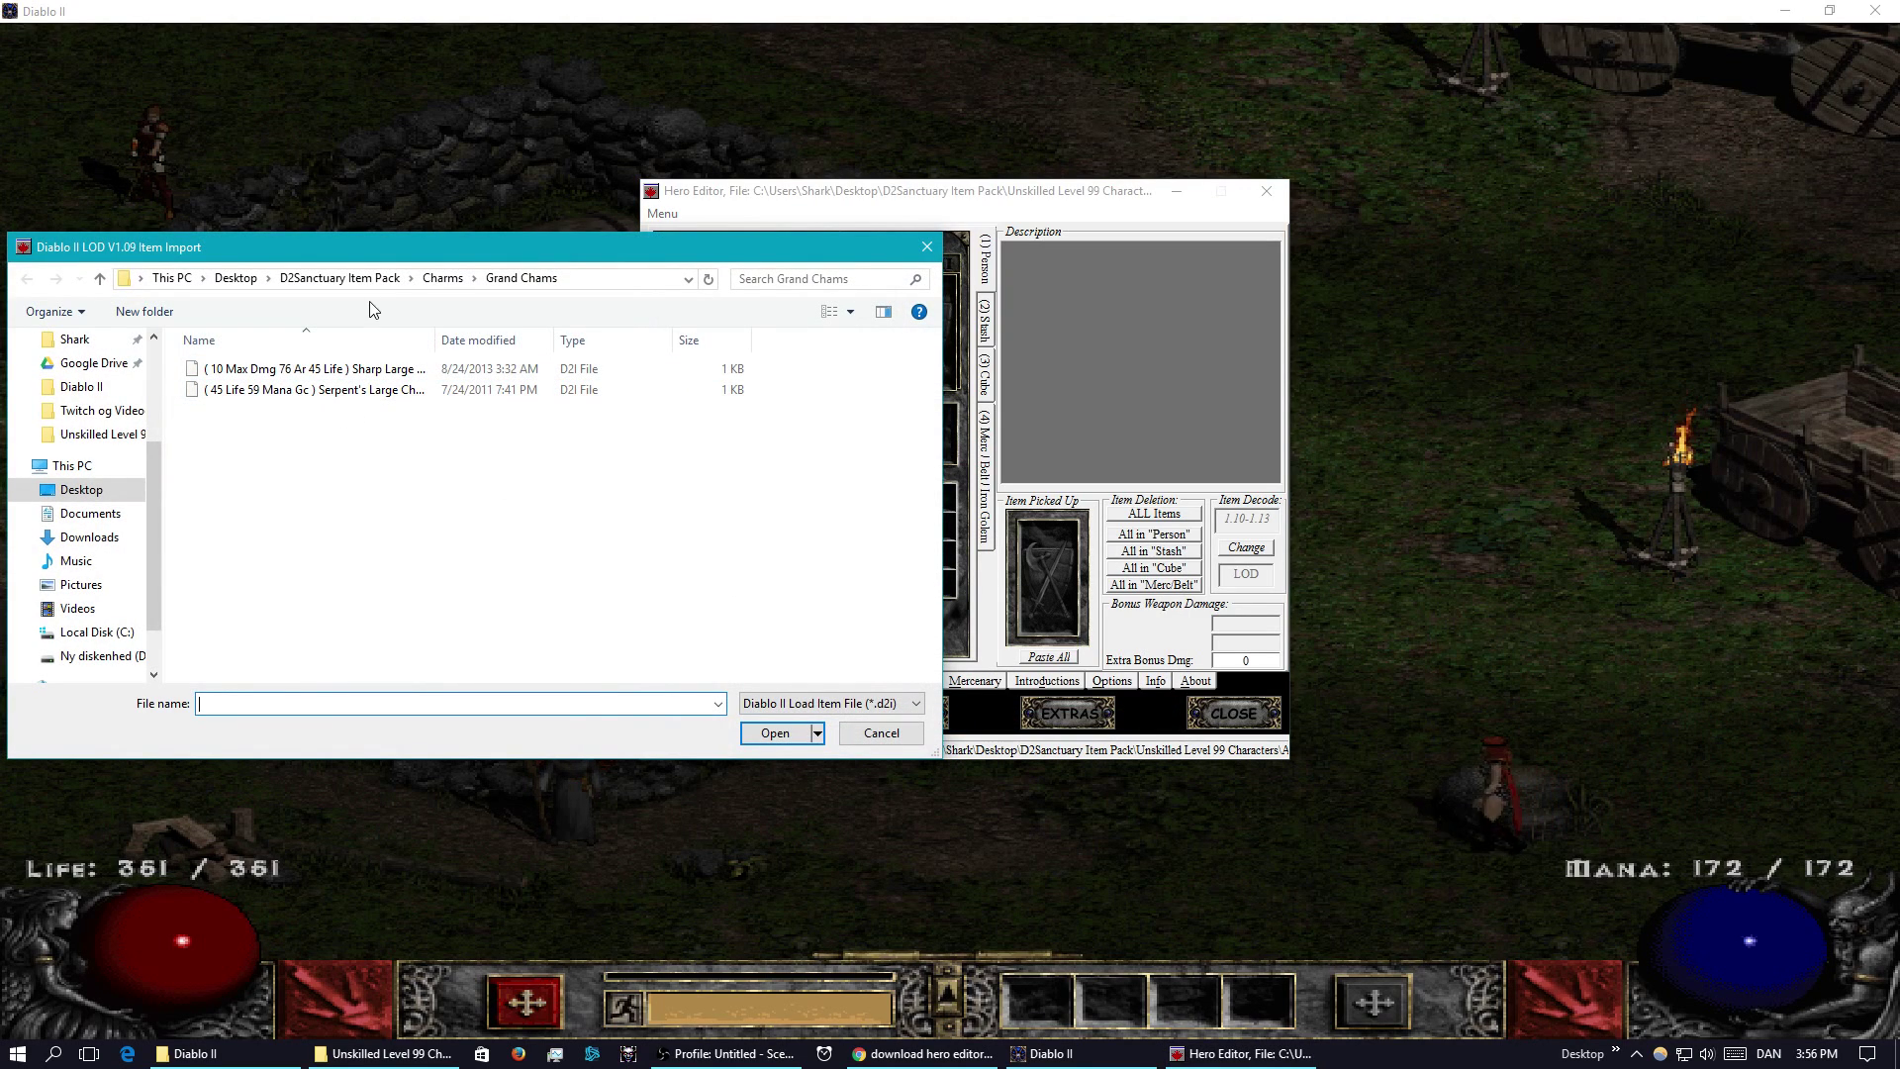
pyautogui.click(442, 278)
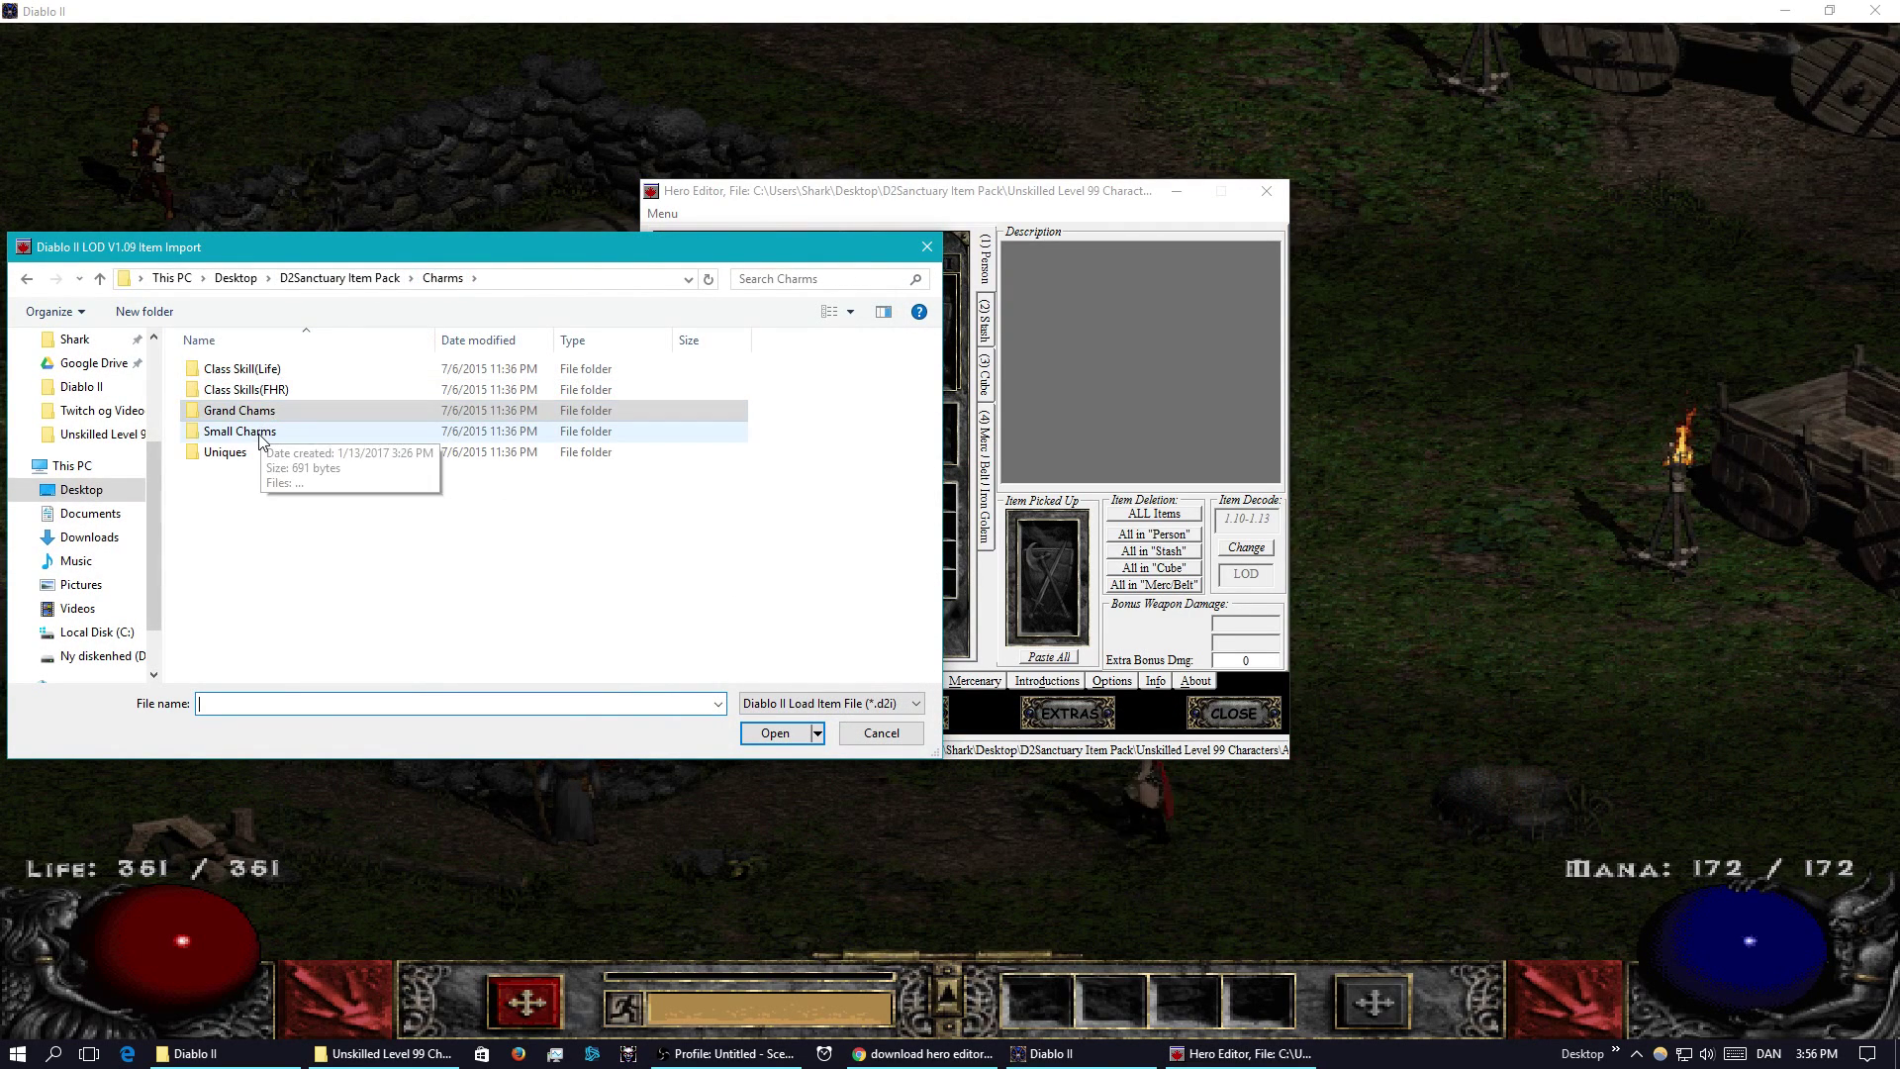
pyautogui.doubleClick(242, 432)
pyautogui.click(442, 278)
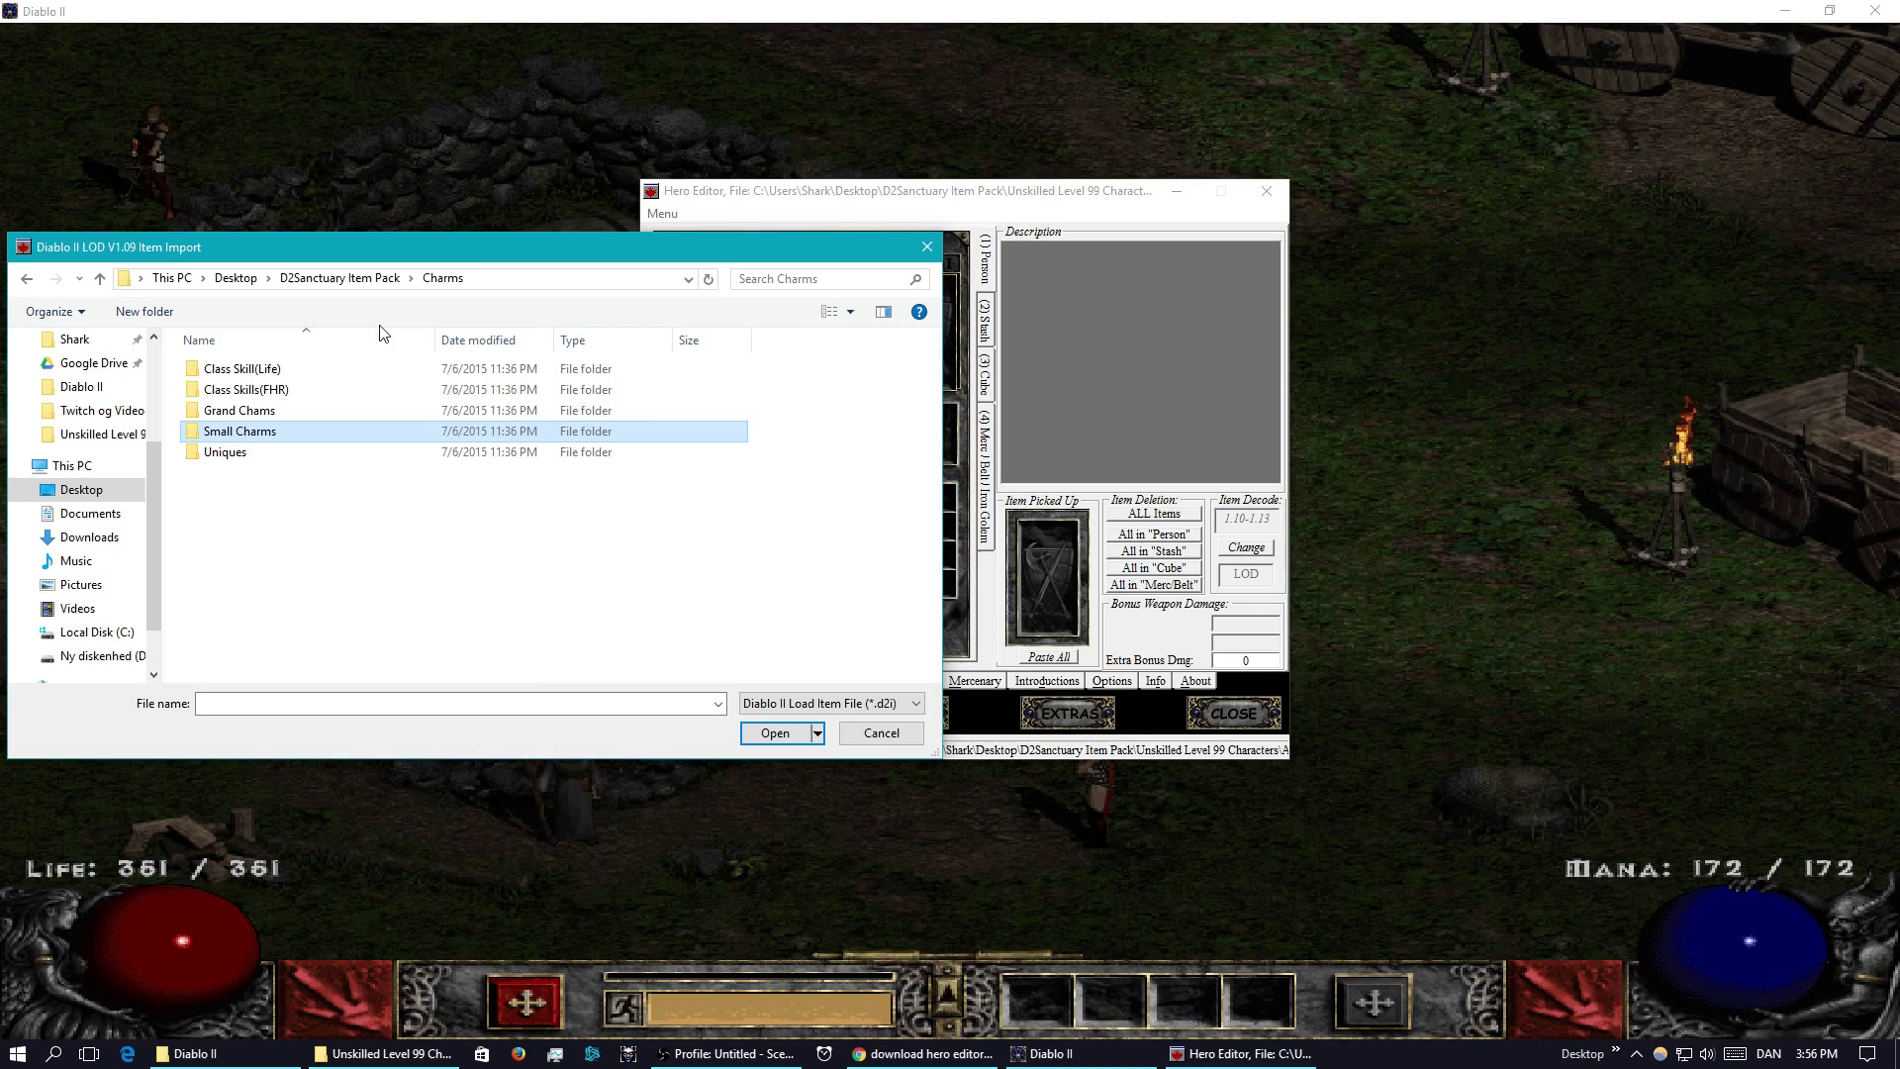
pyautogui.click(310, 281)
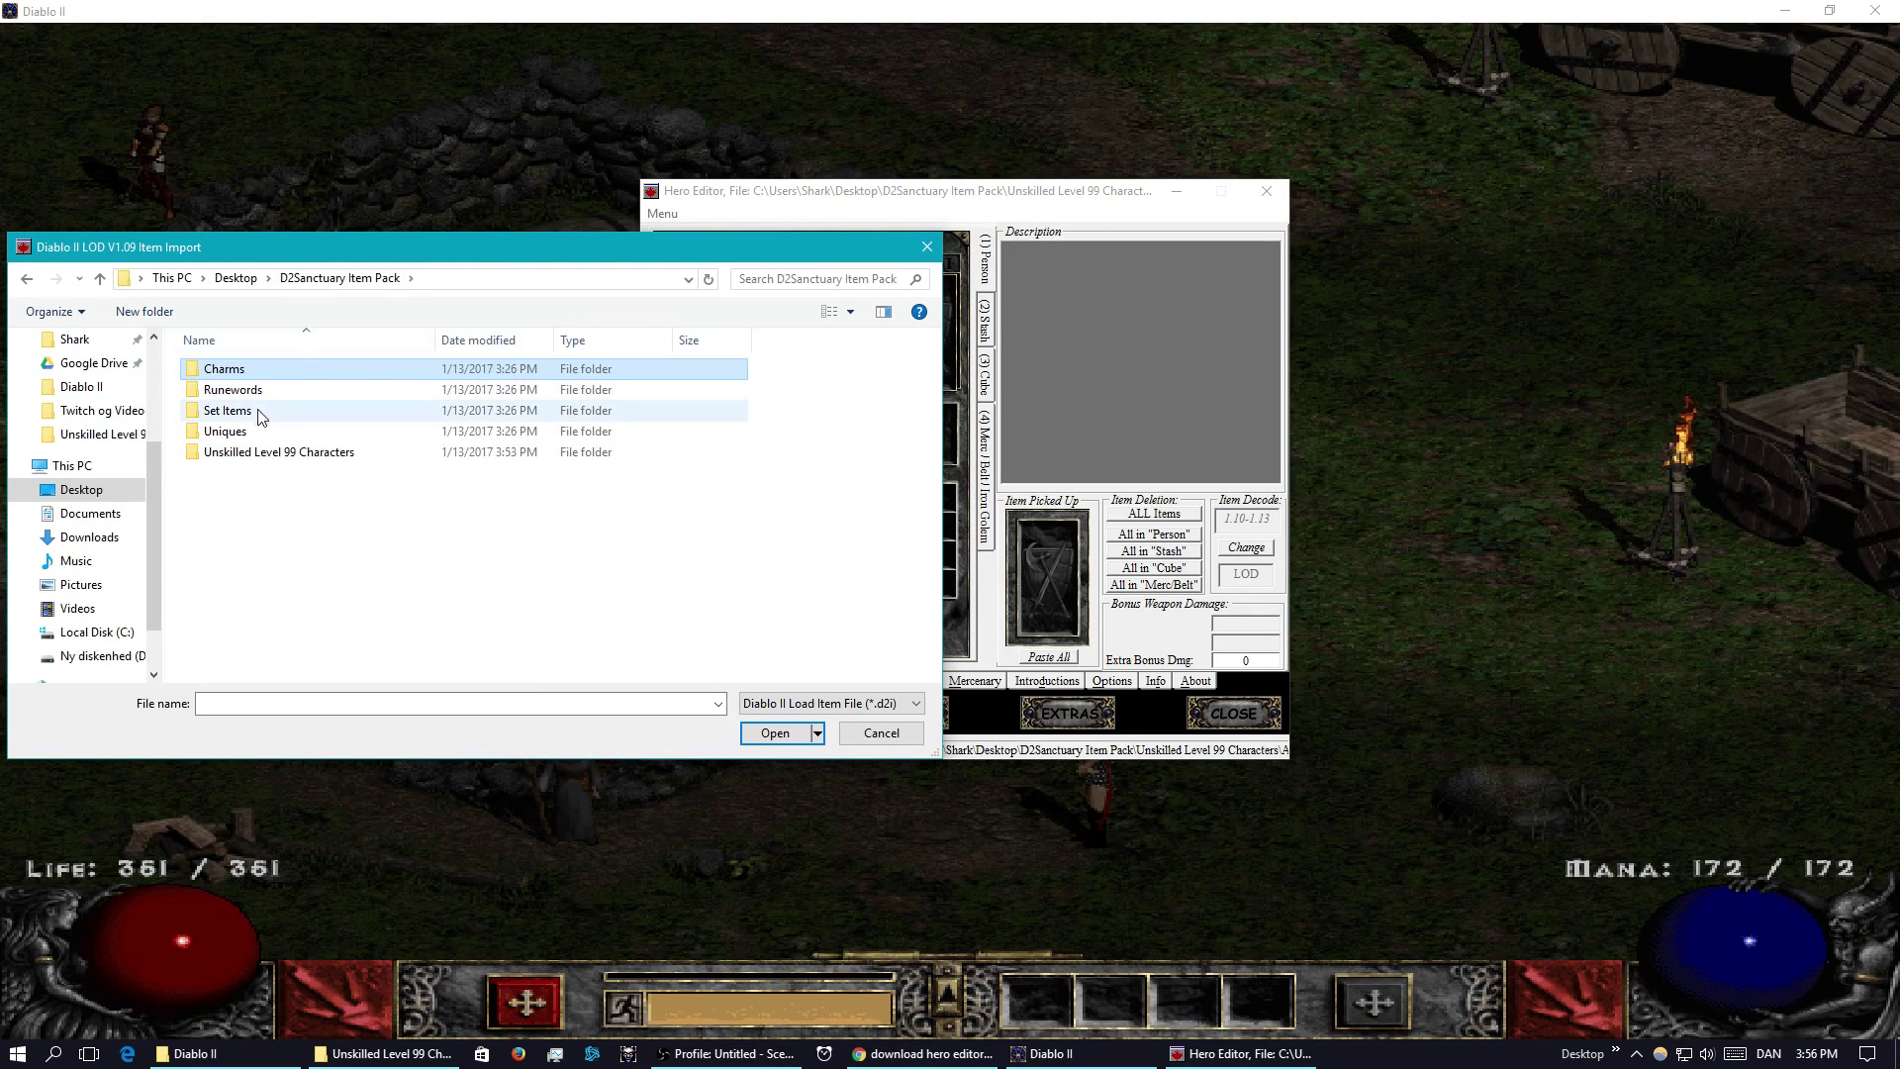
pyautogui.doubleClick(255, 418)
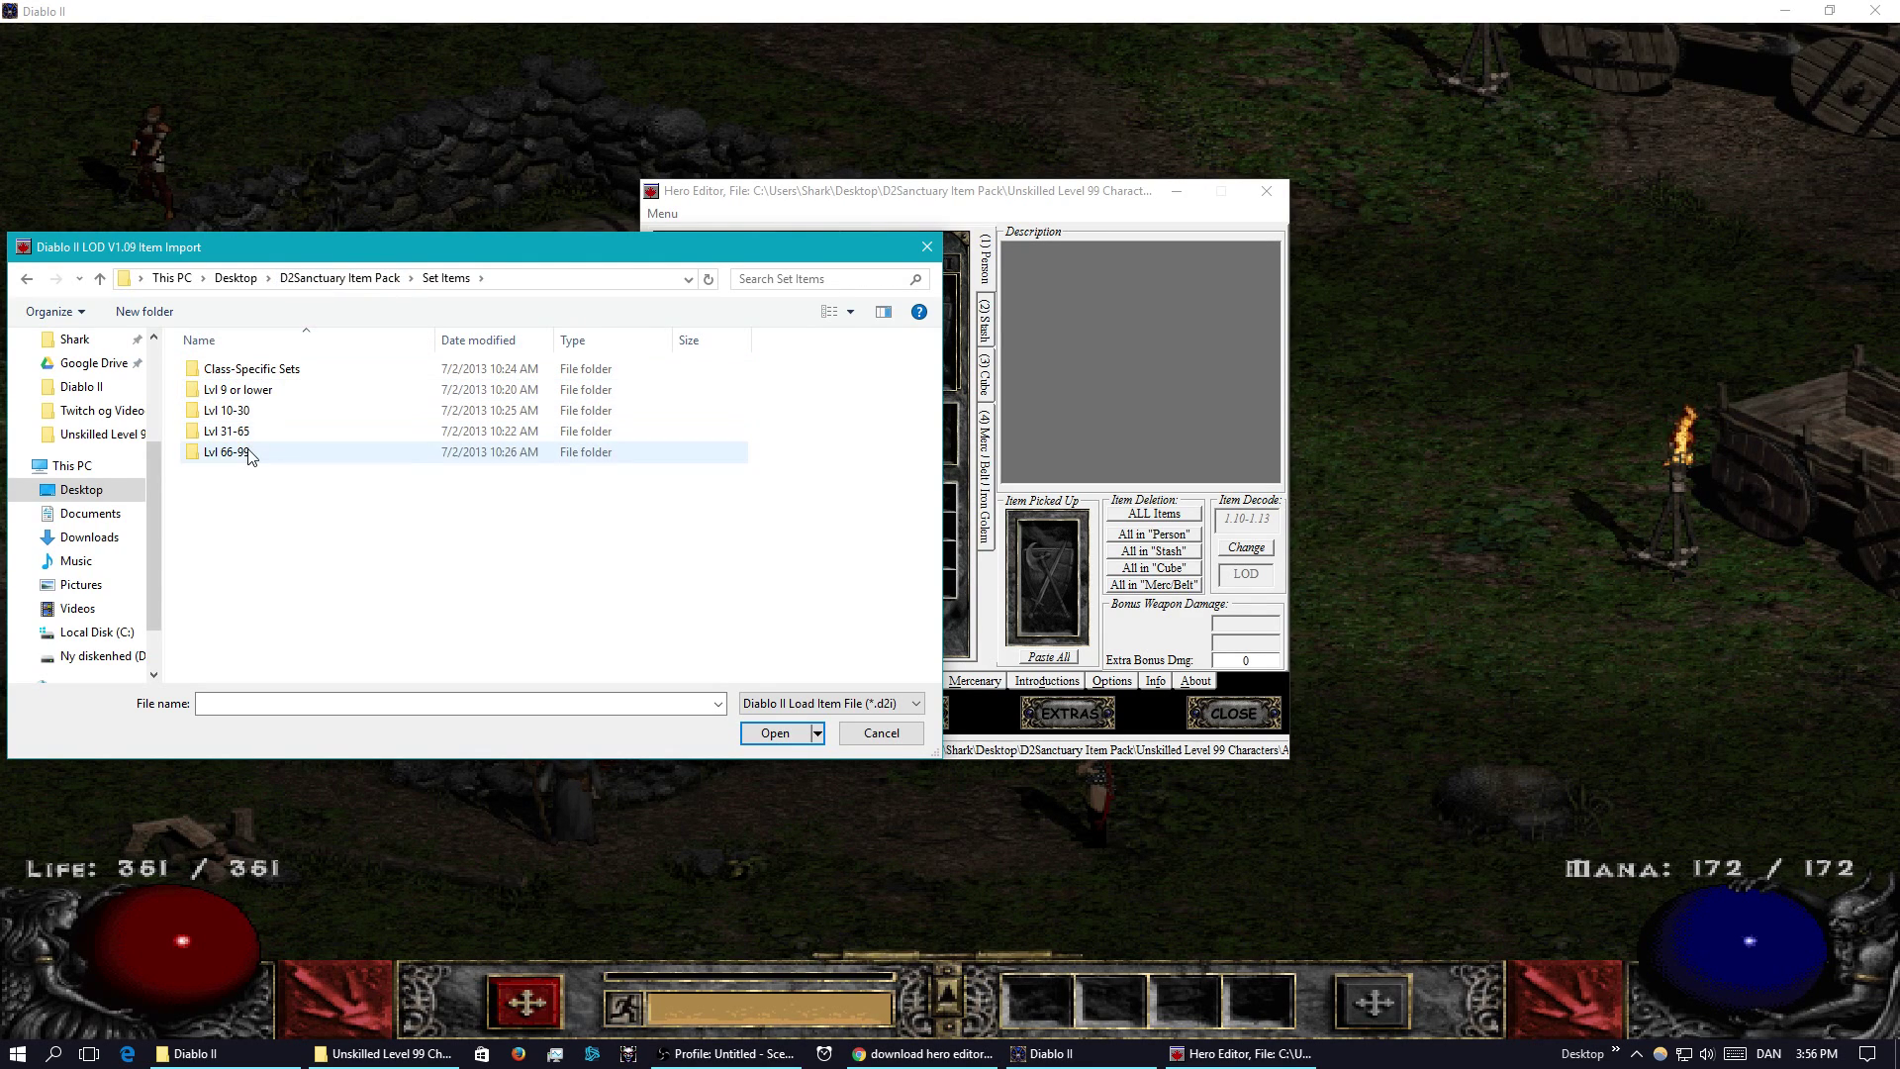
pyautogui.doubleClick(248, 454)
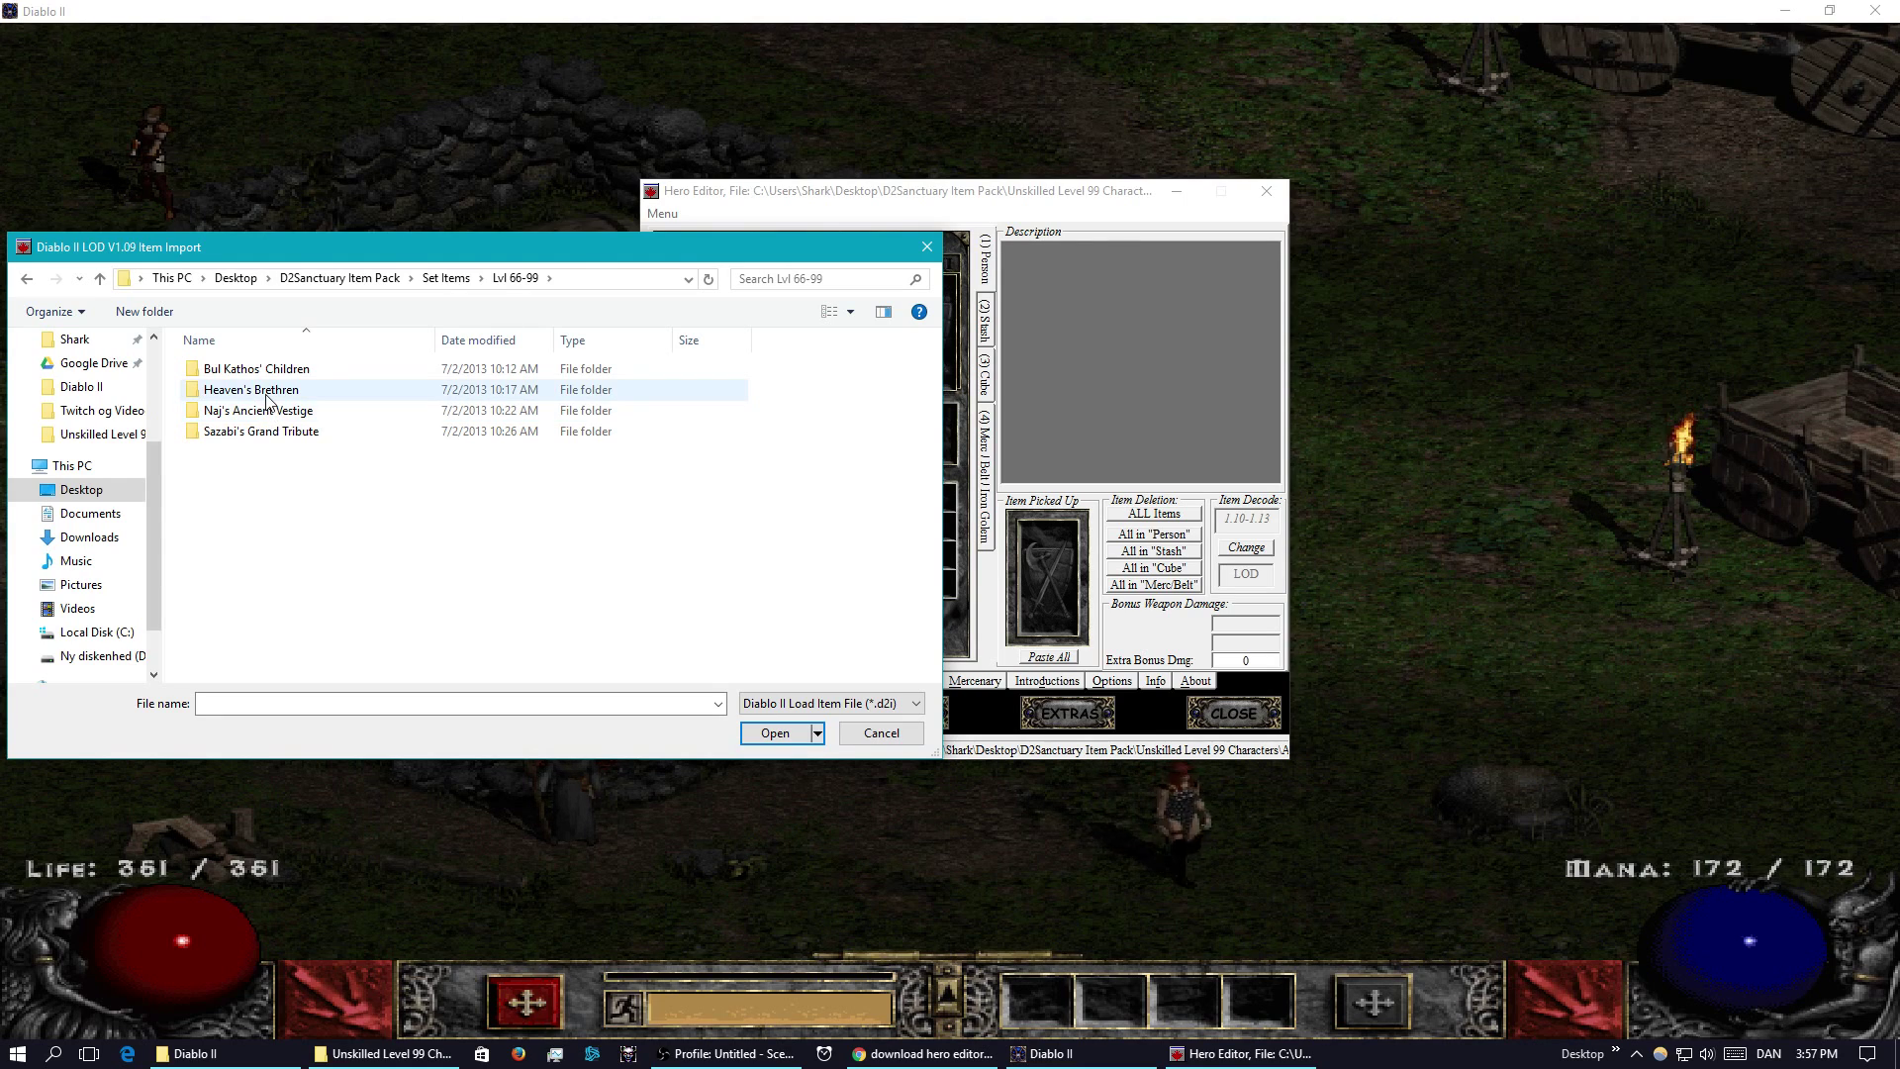
pyautogui.doubleClick(262, 390)
pyautogui.doubleClick(238, 436)
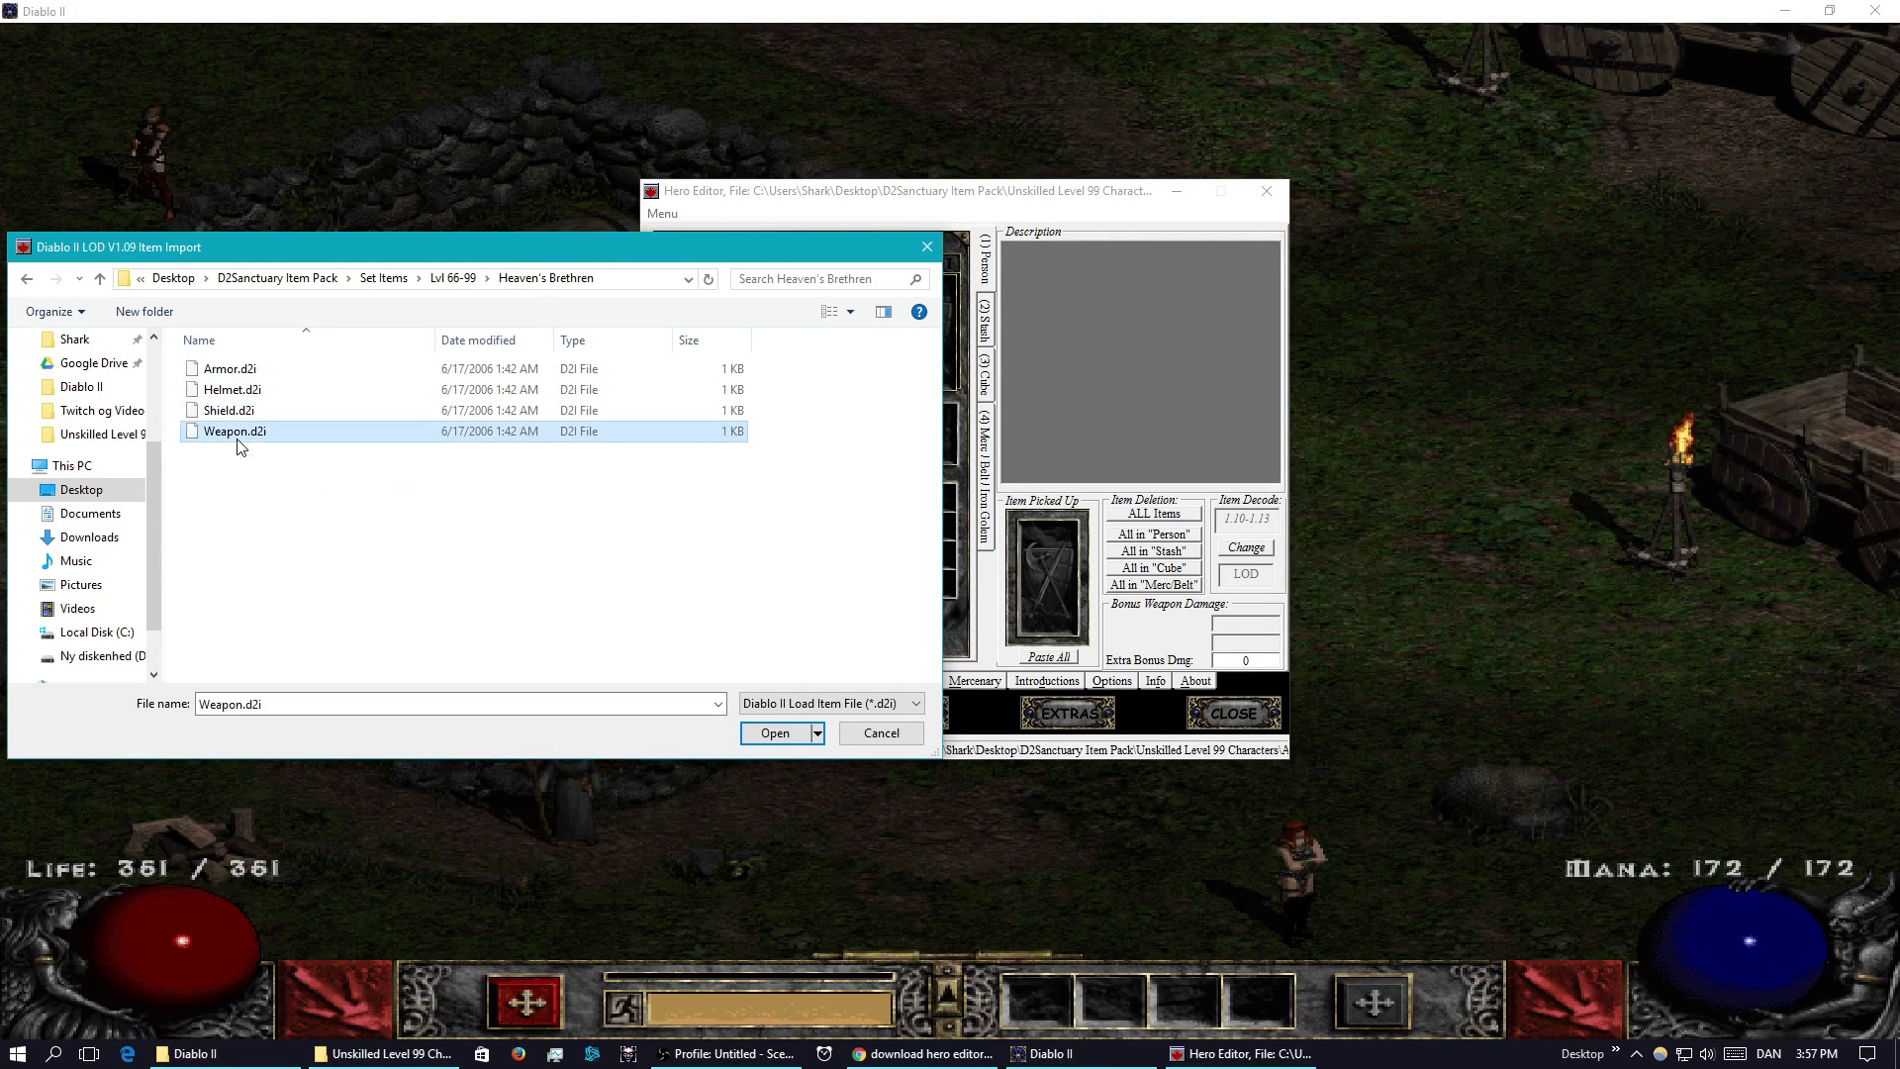
pyautogui.moveTo(867, 554)
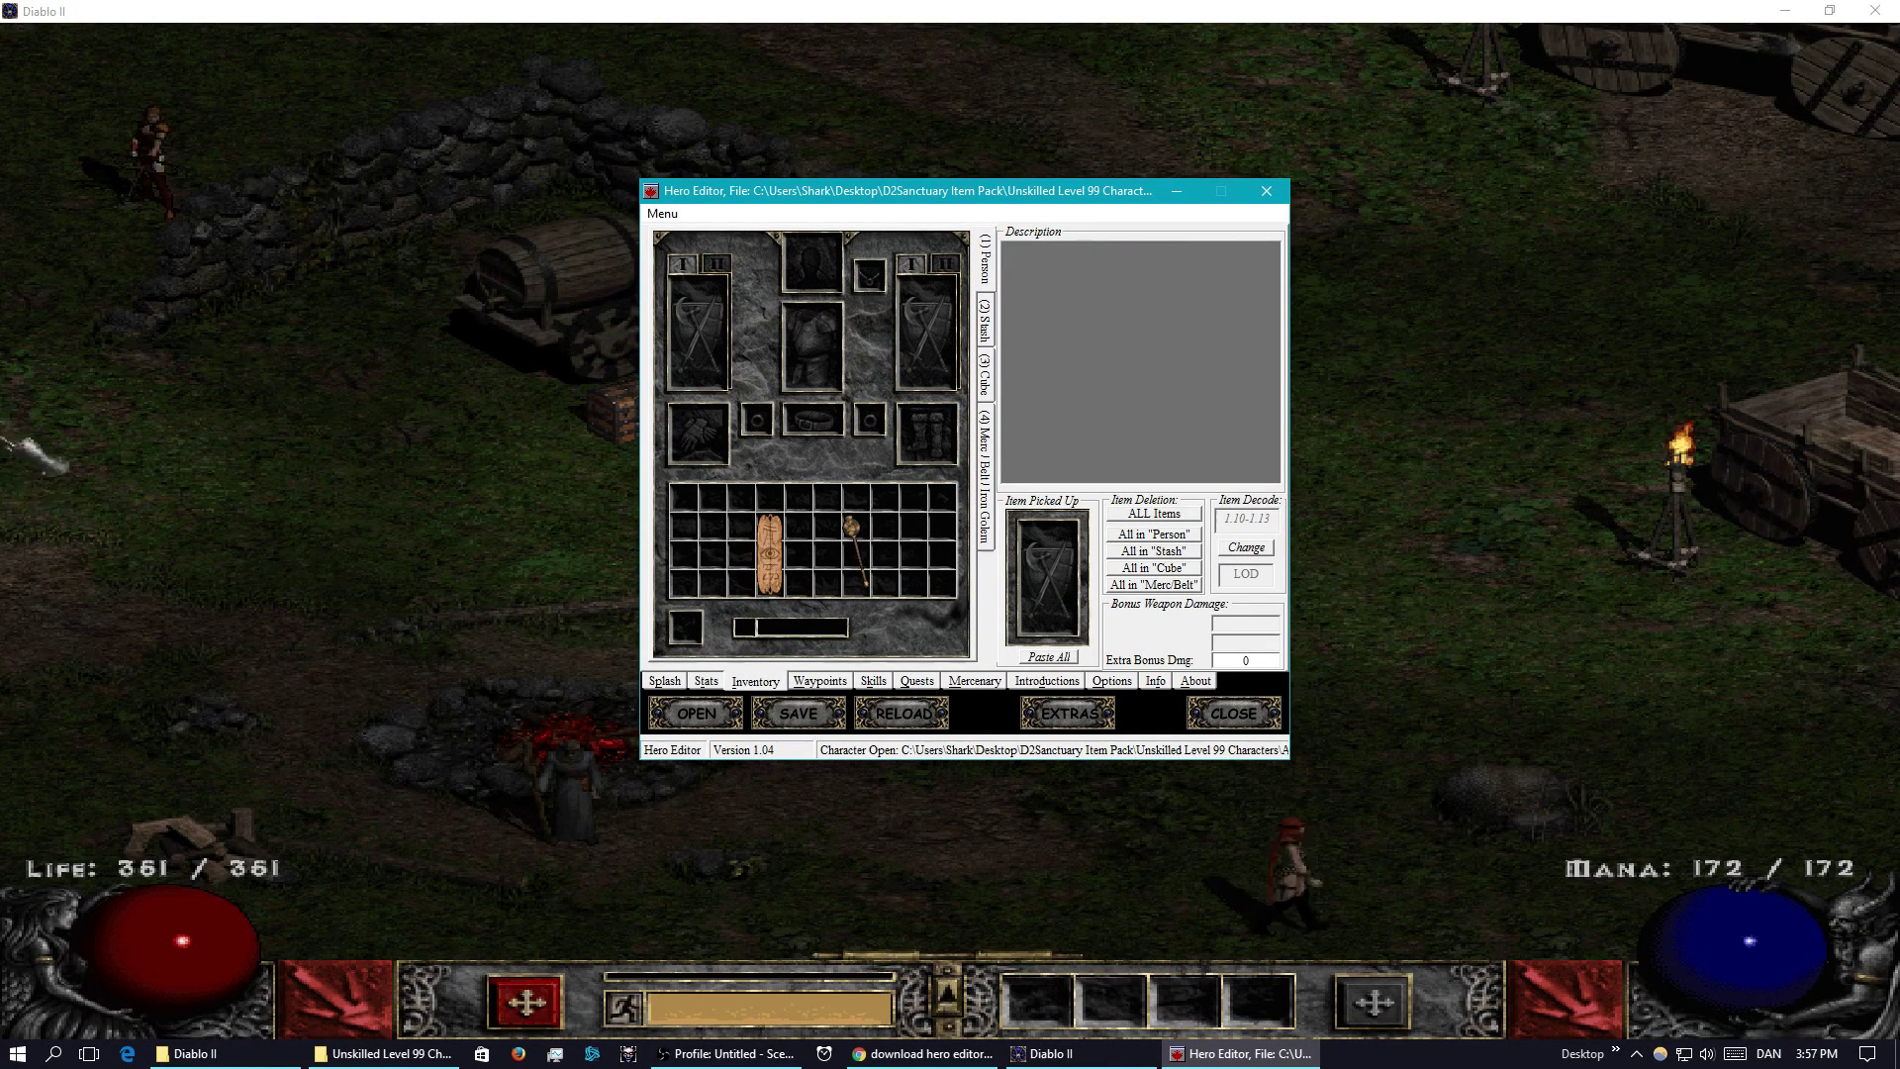
# - Save and exit Diablo II, then re-enter the Assassin's game on Hell difficulty
pyautogui.click(1047, 1053)
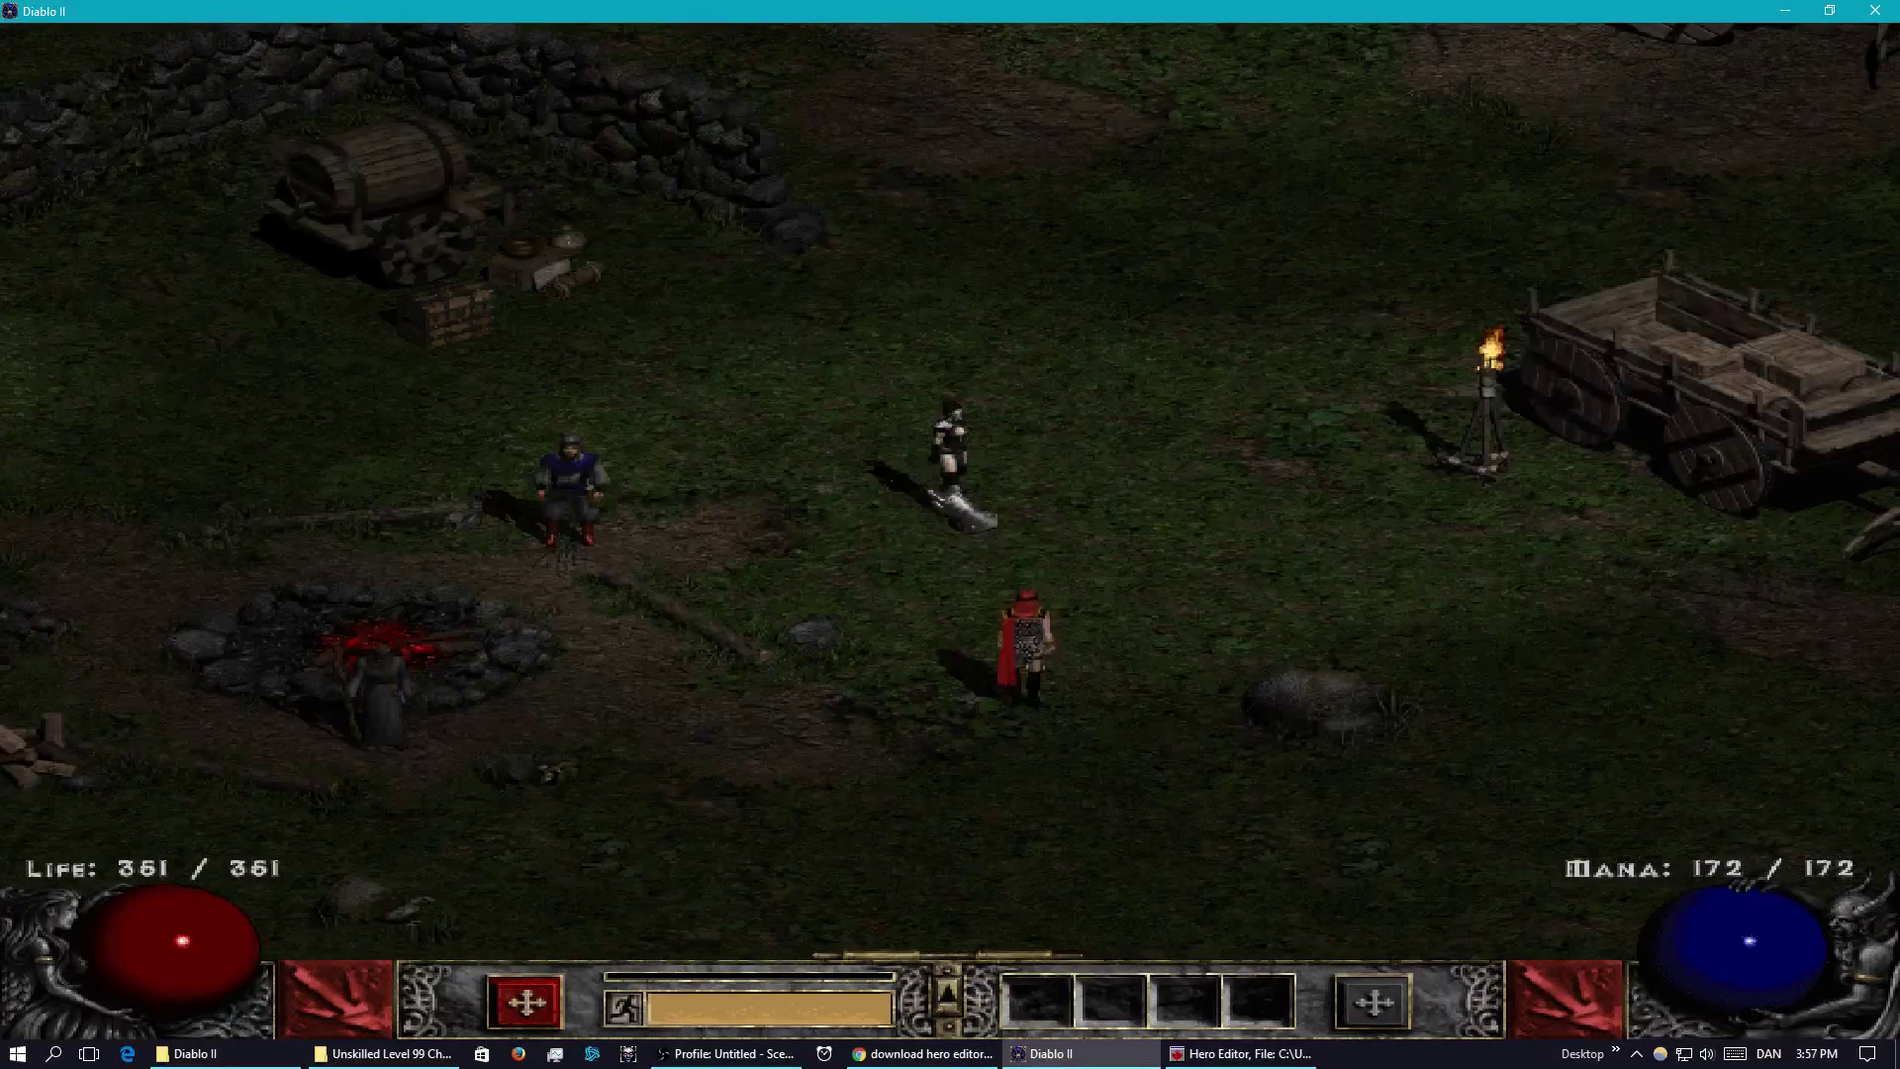
pyautogui.press('Escape')
pyautogui.click(970, 458)
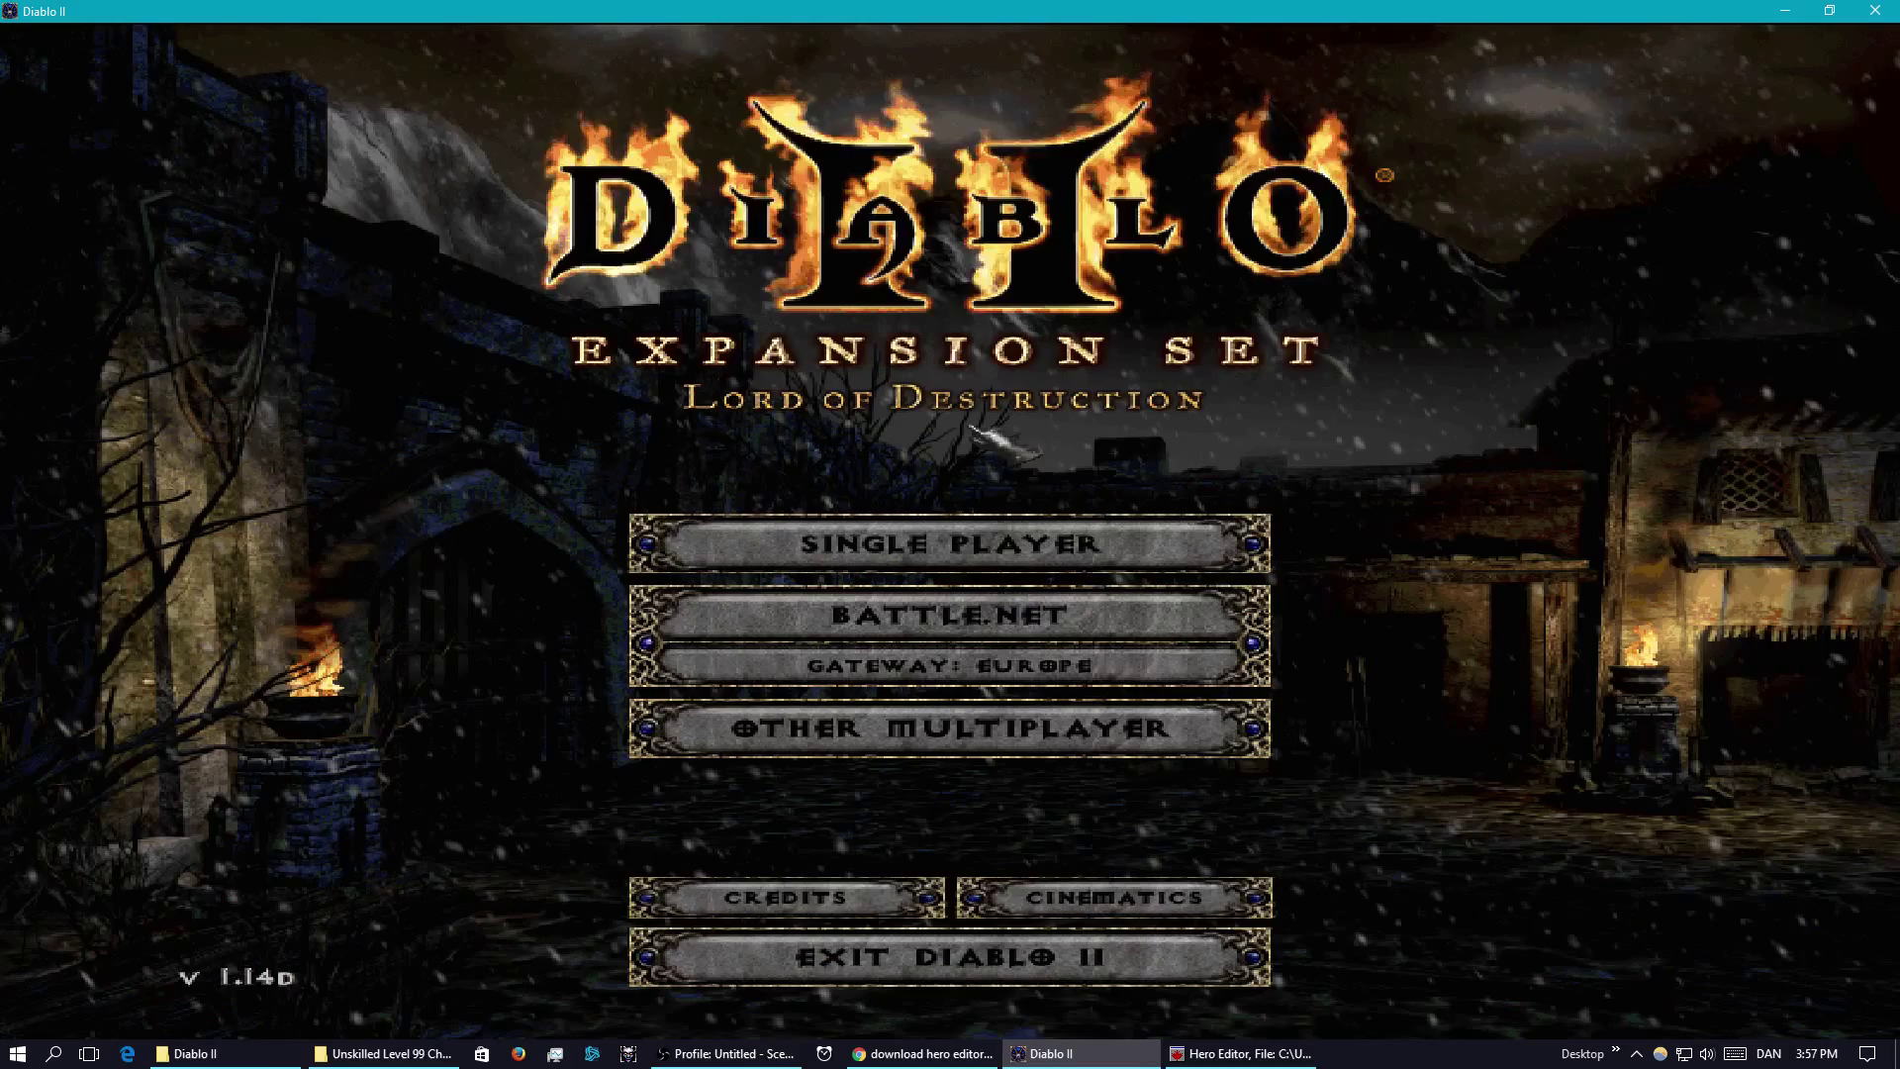
pyautogui.click(1049, 546)
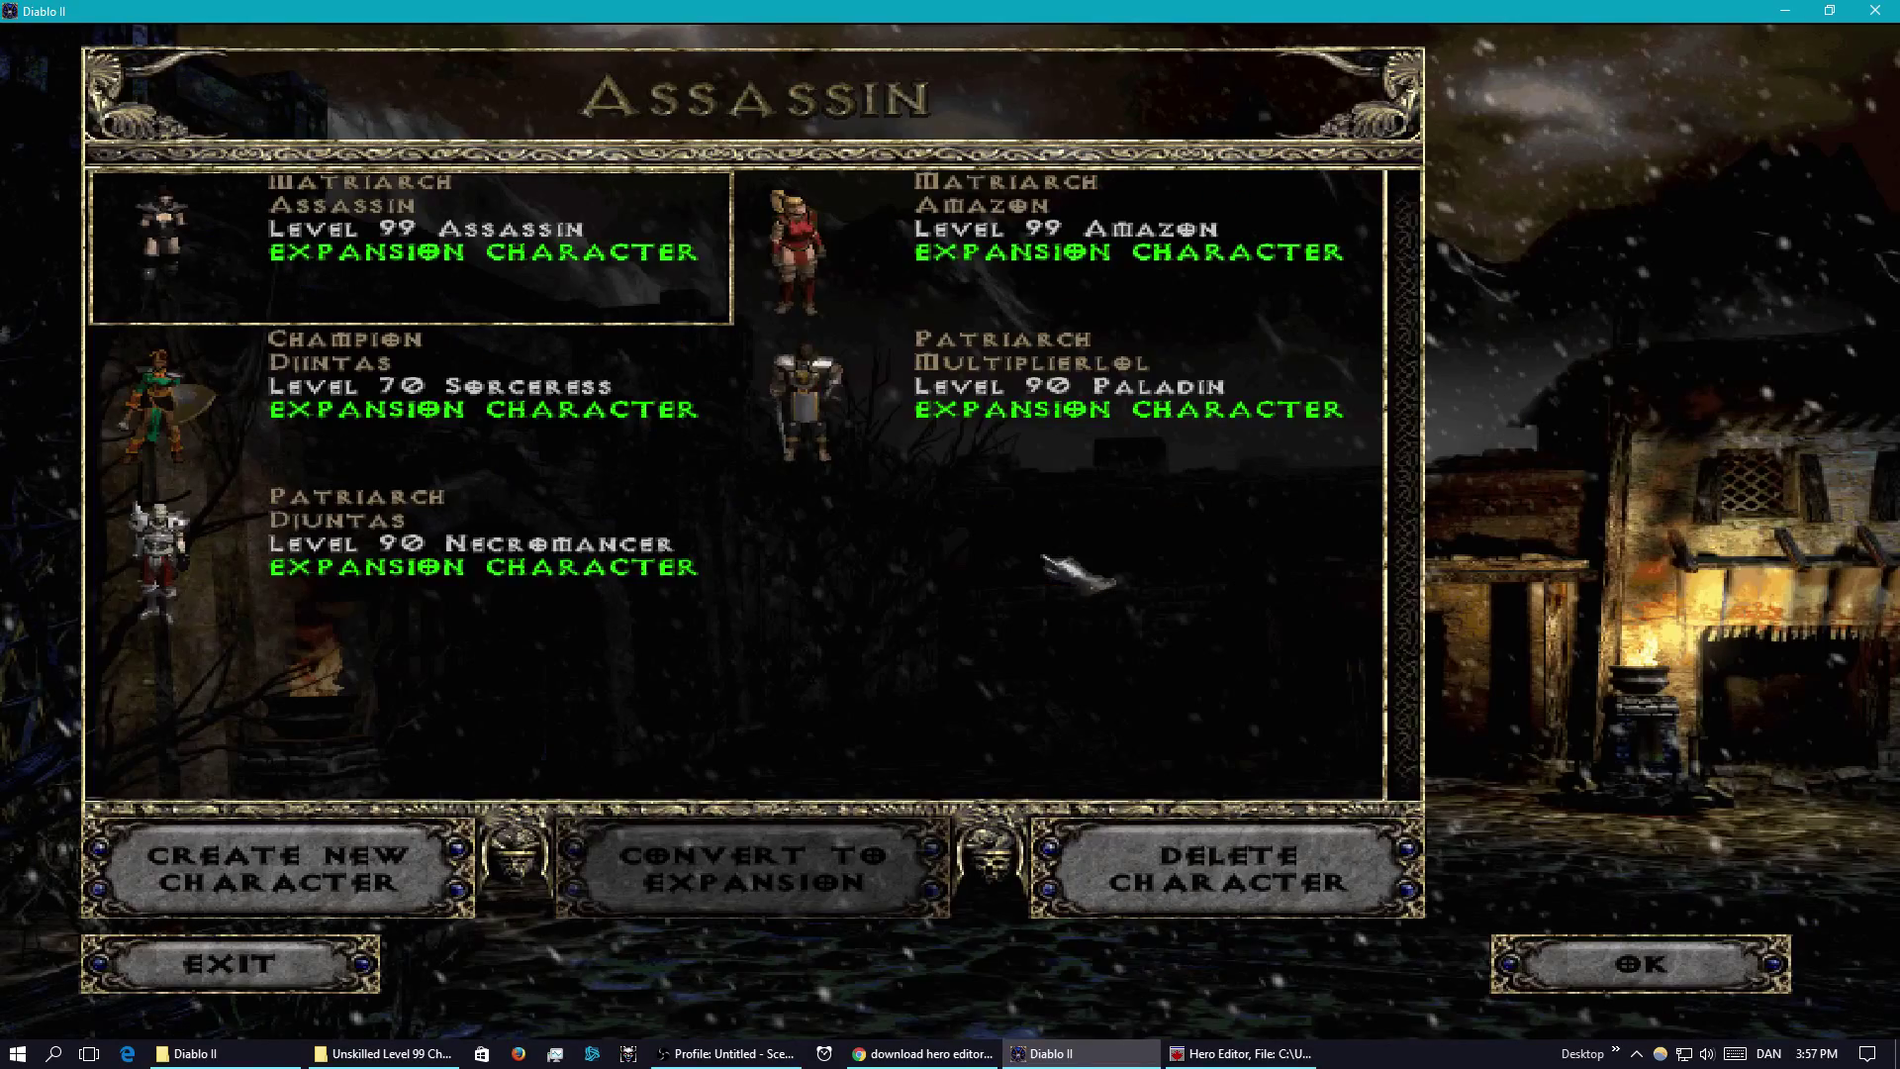
pyautogui.doubleClick(426, 269)
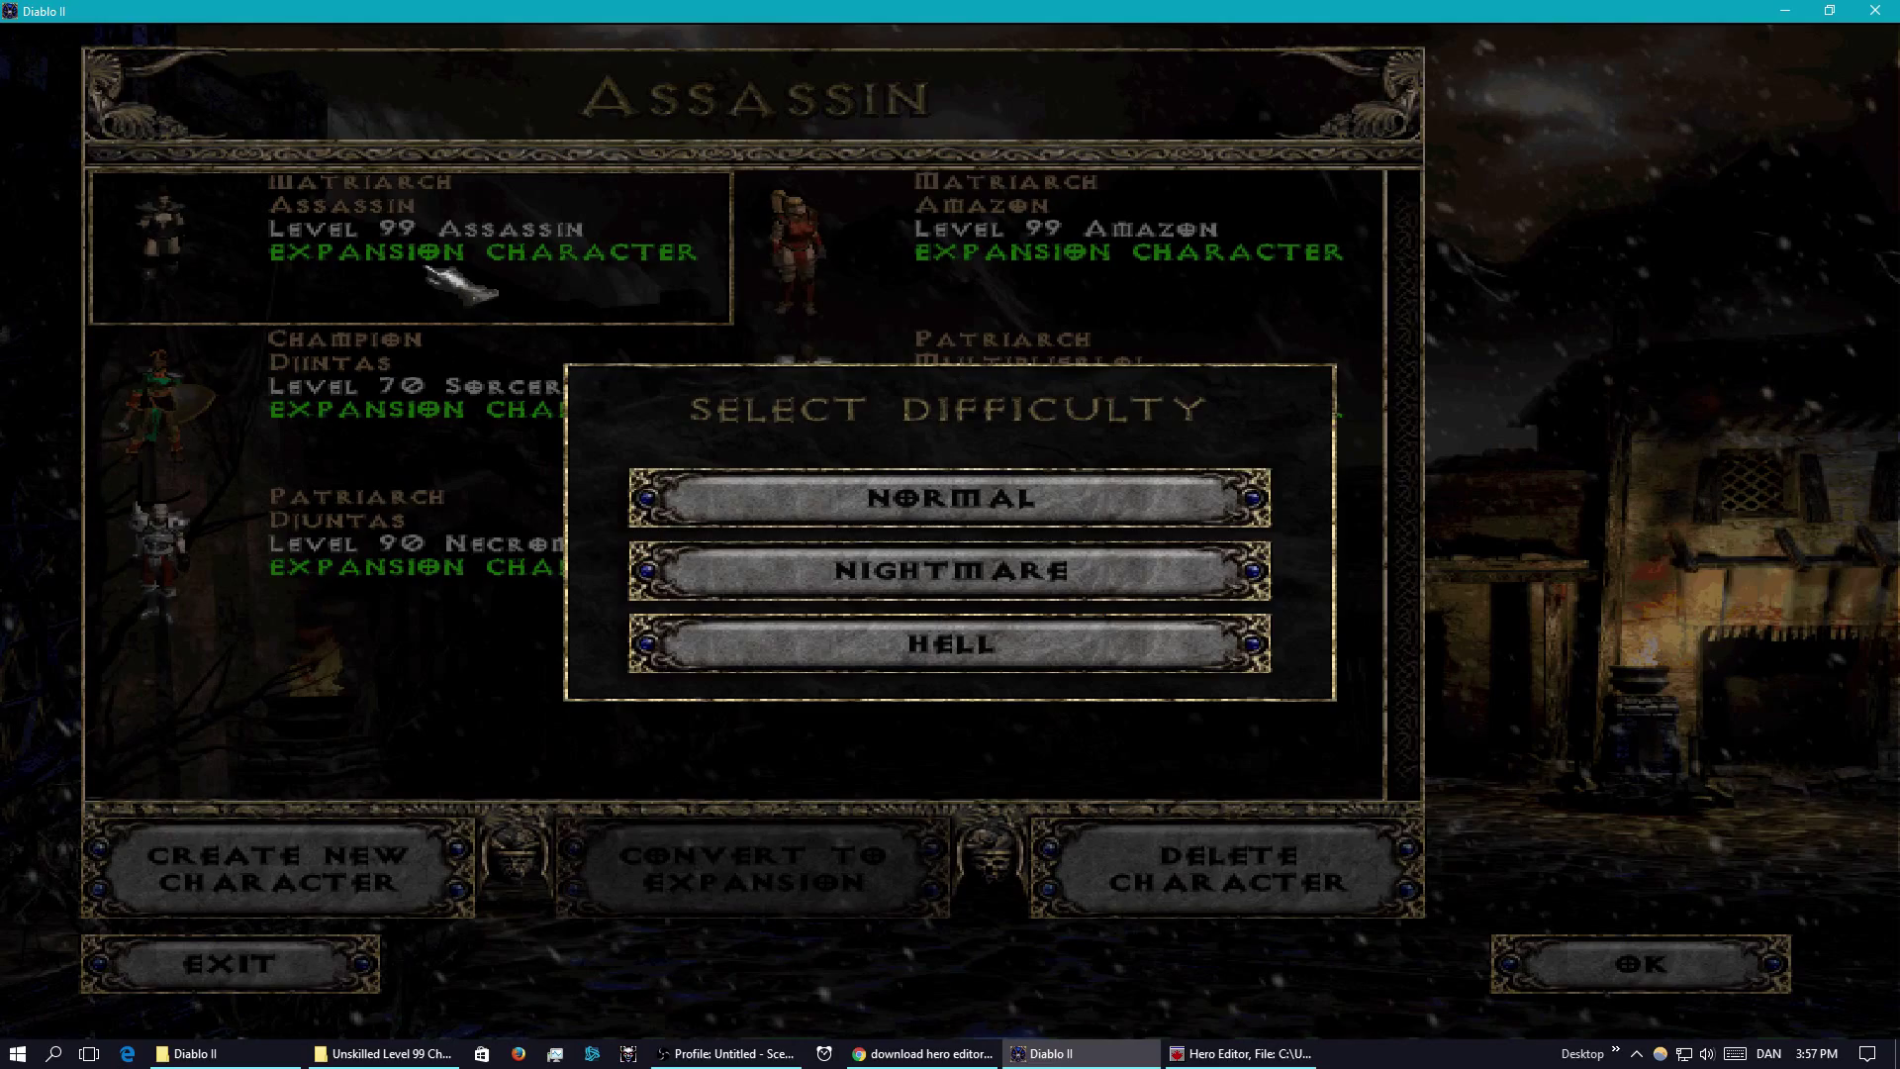
pyautogui.click(1079, 656)
# - Check the in-game inventory, walk the Assassin around town, then return to Hero Editor
pyautogui.press('i')
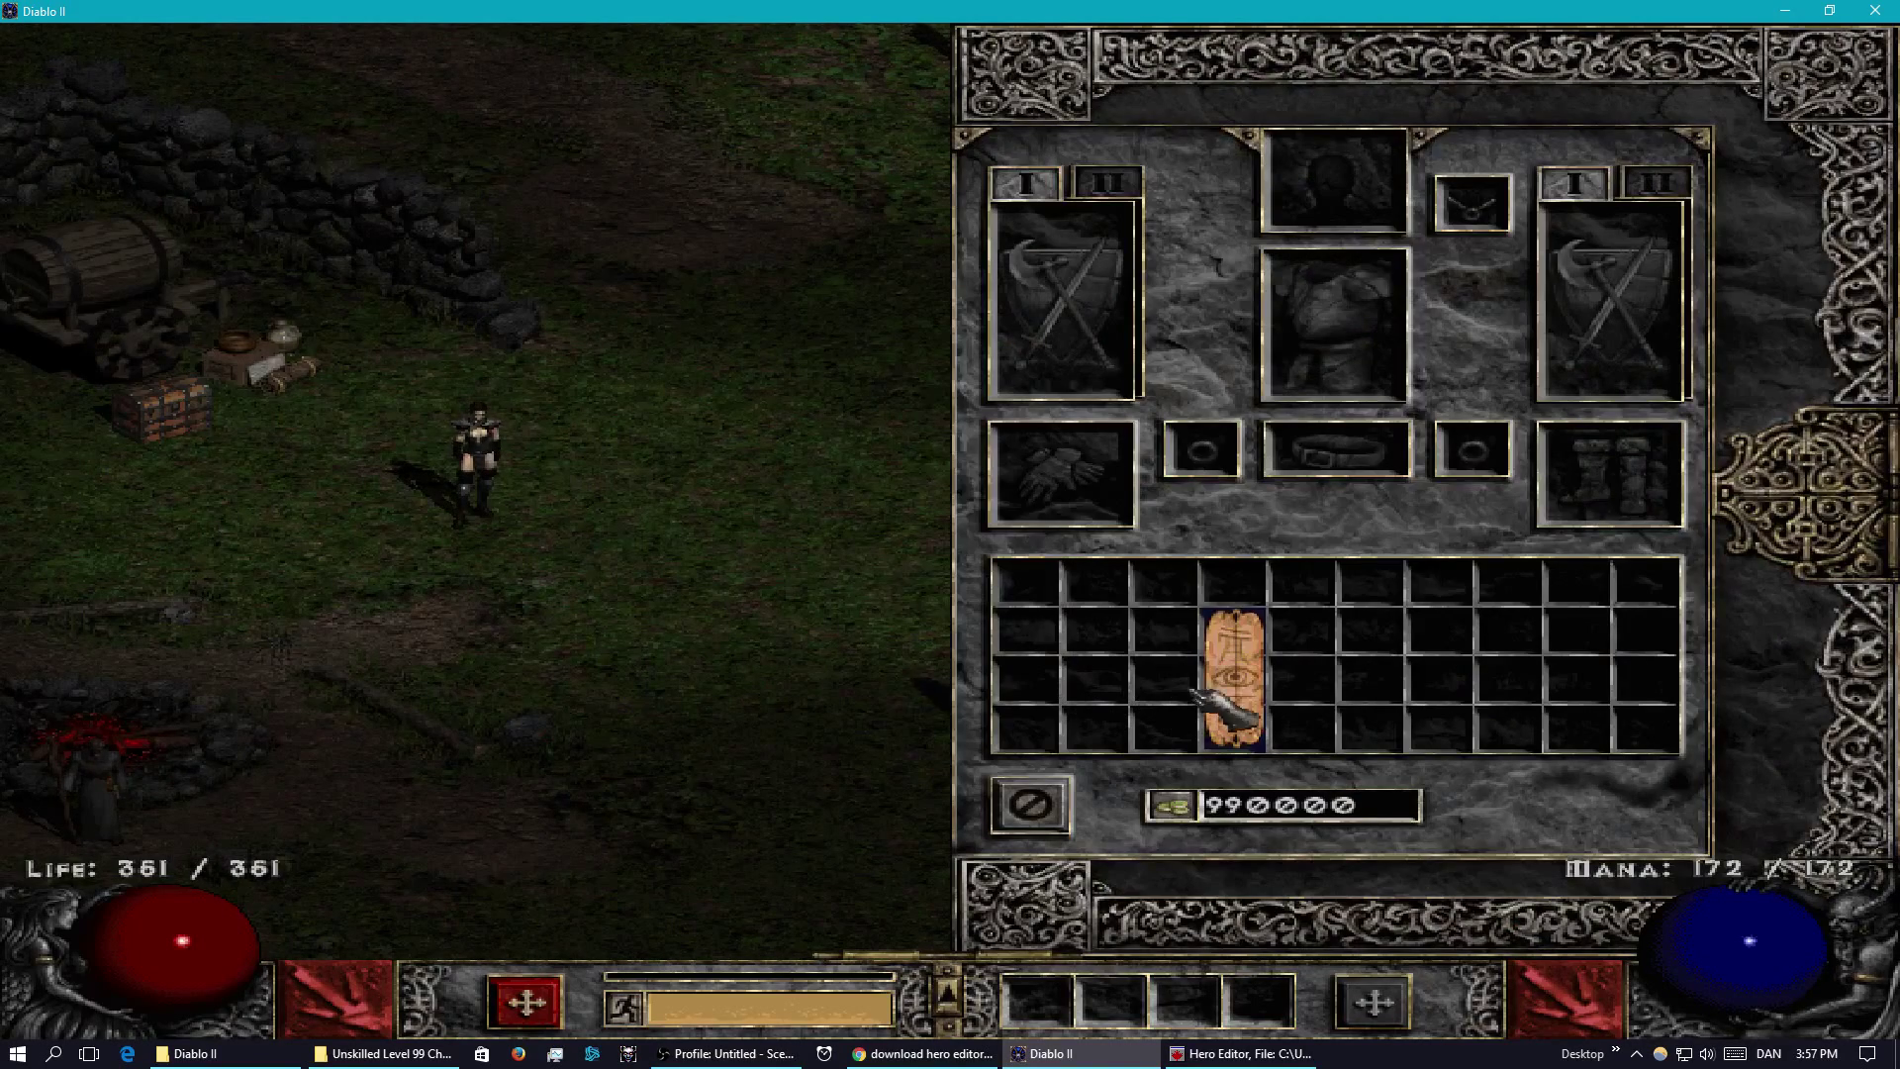
pyautogui.press('i')
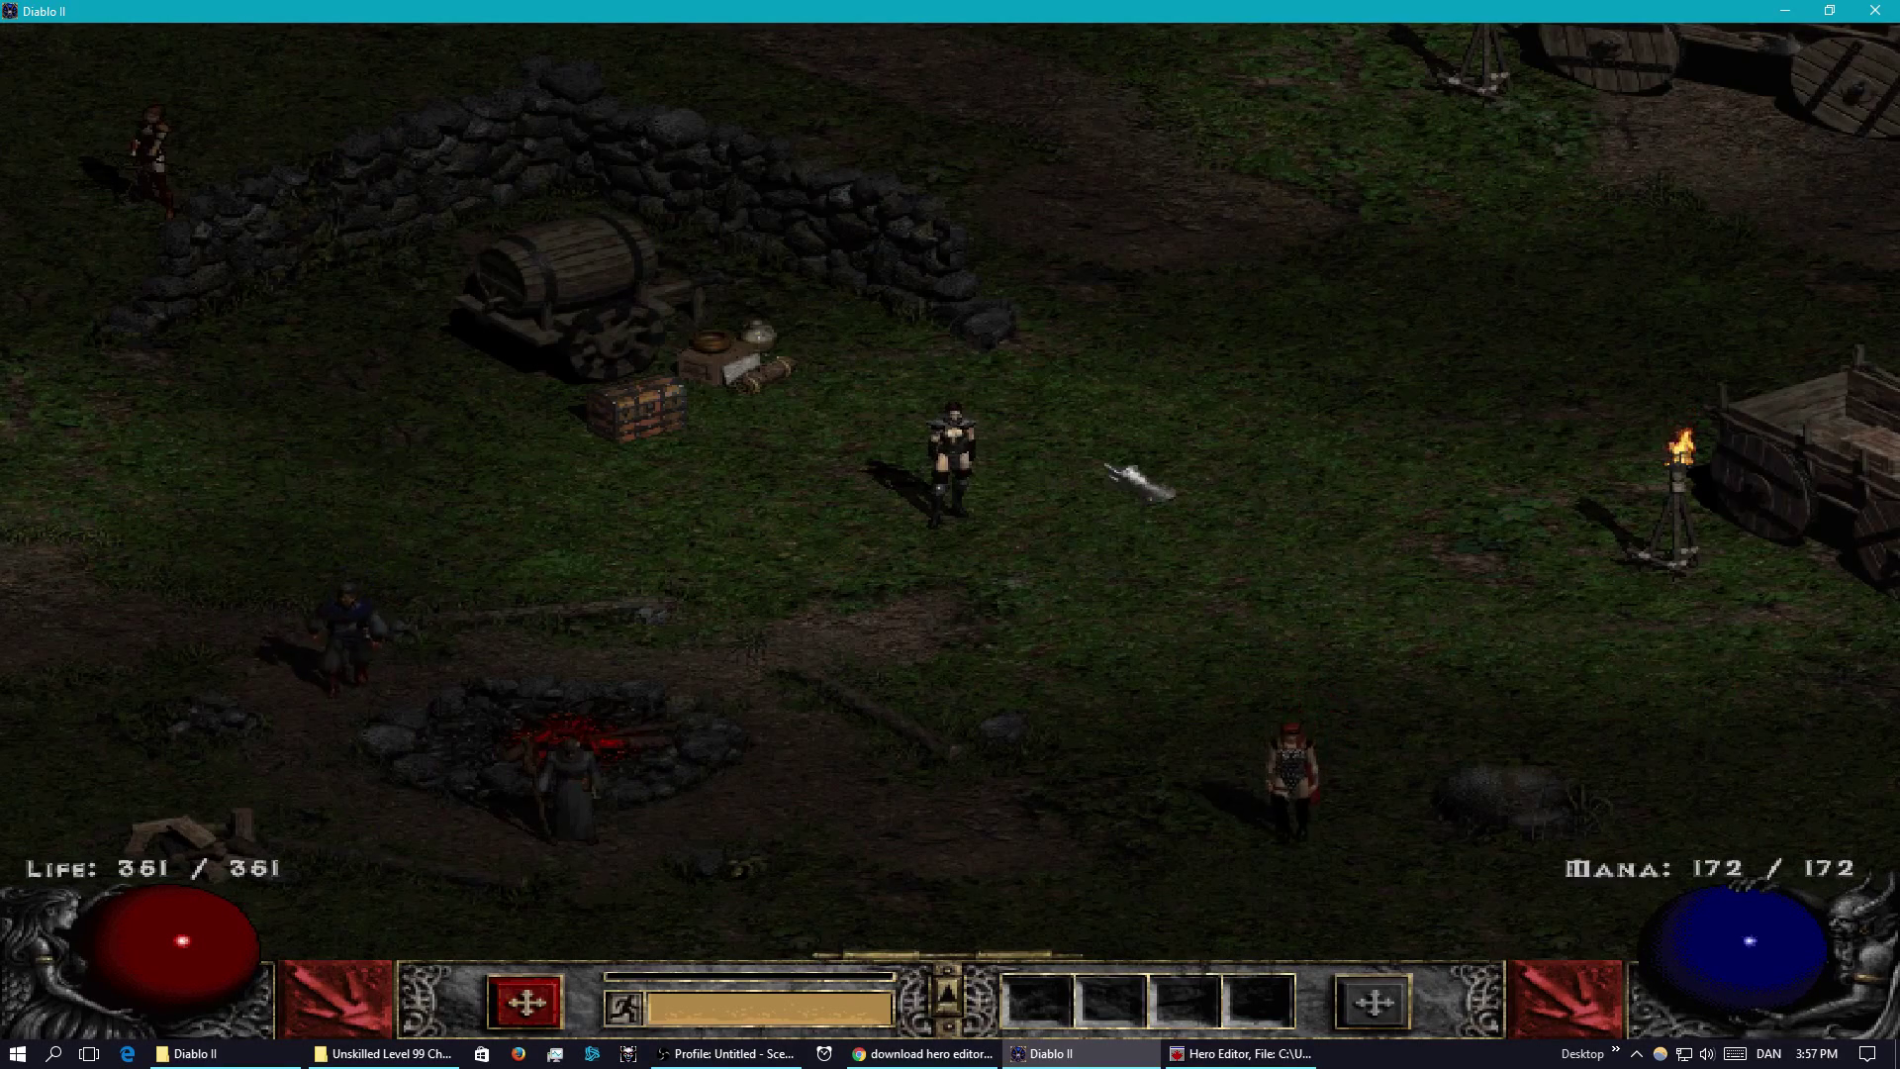
pyautogui.click(984, 756)
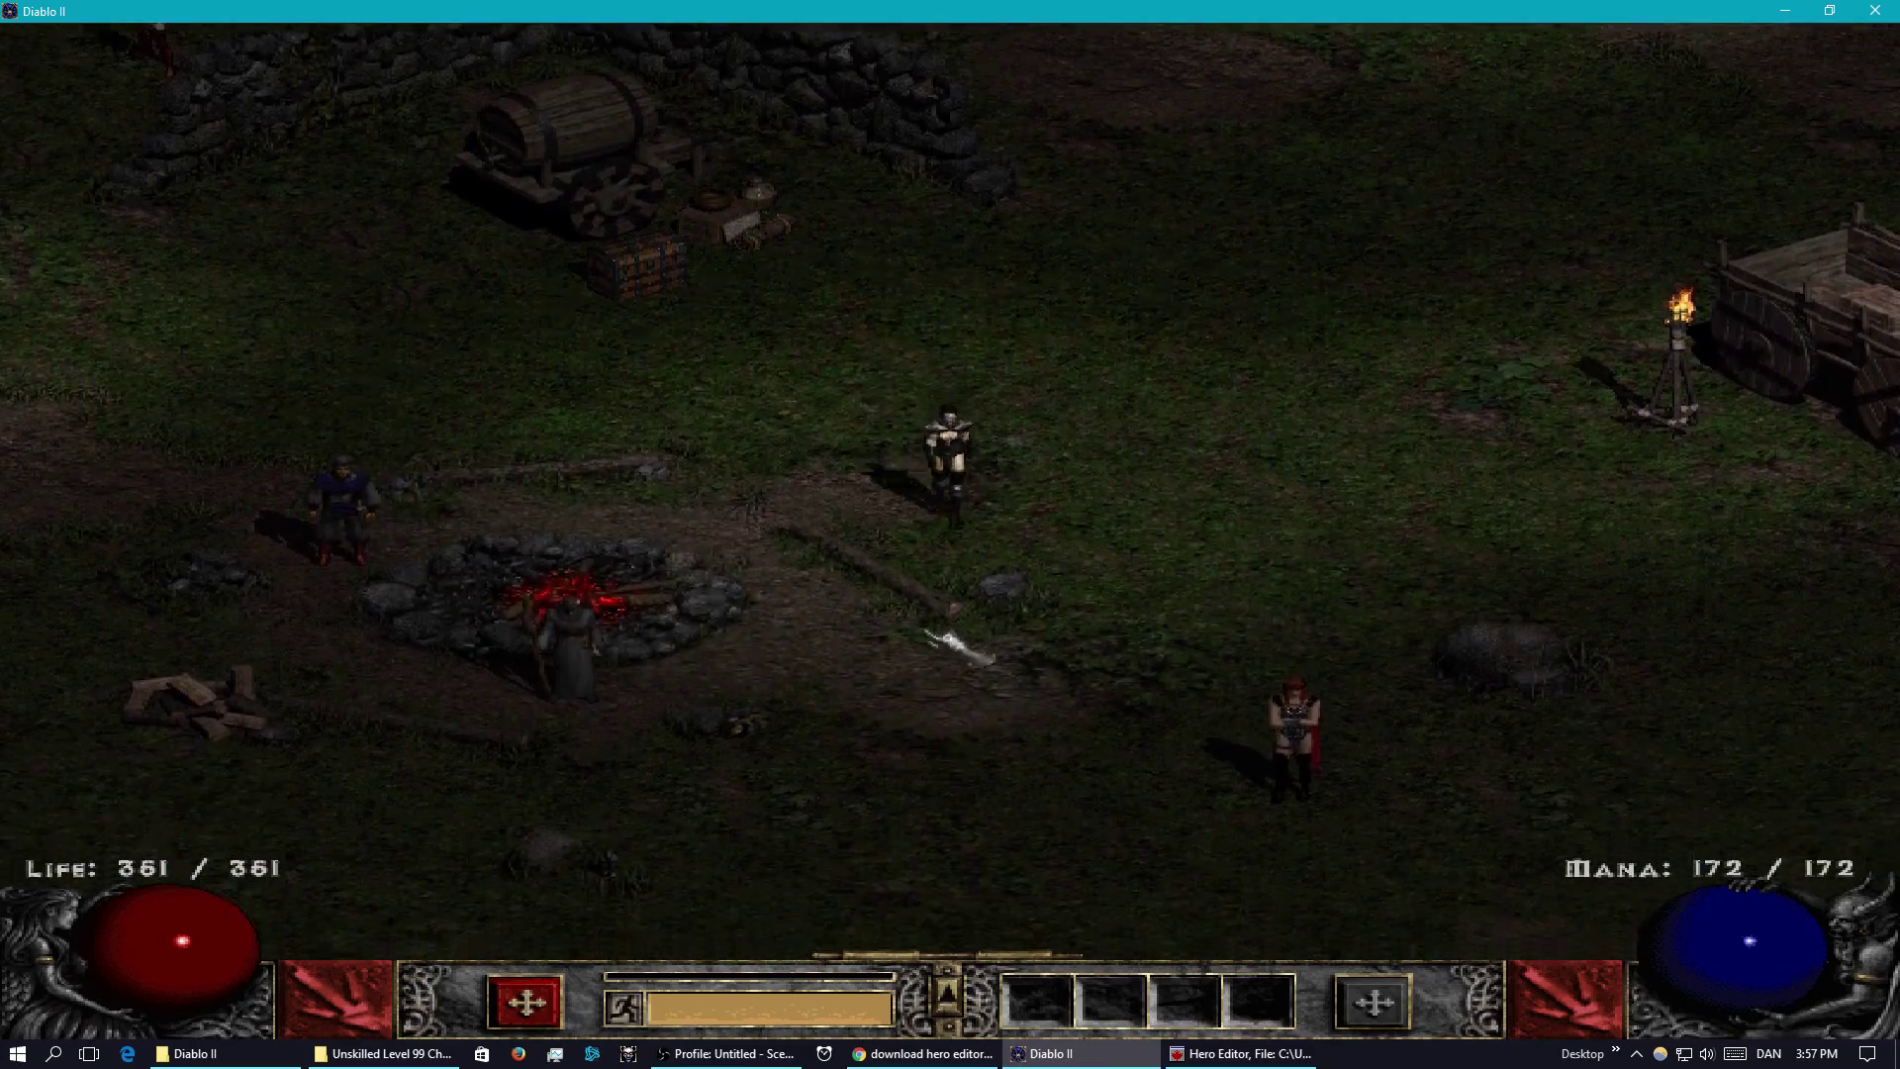
pyautogui.click(999, 347)
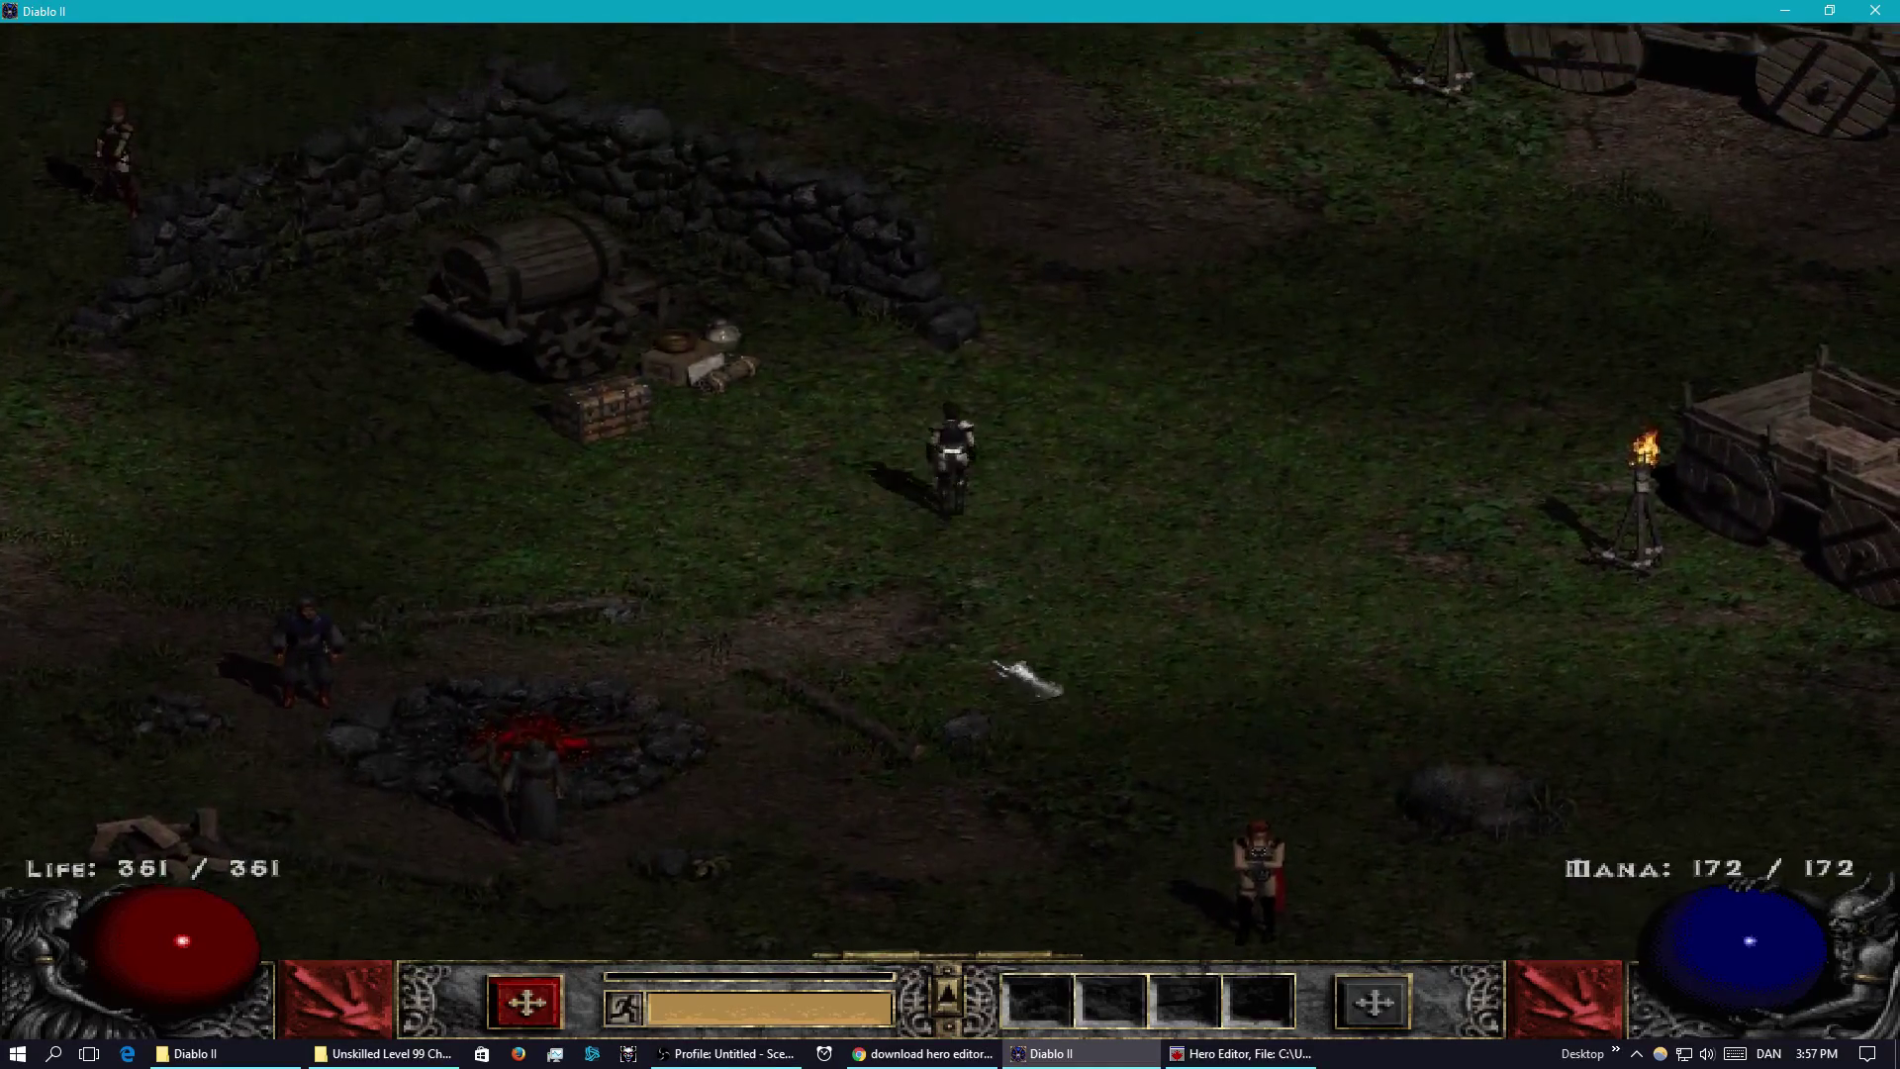
pyautogui.click(996, 663)
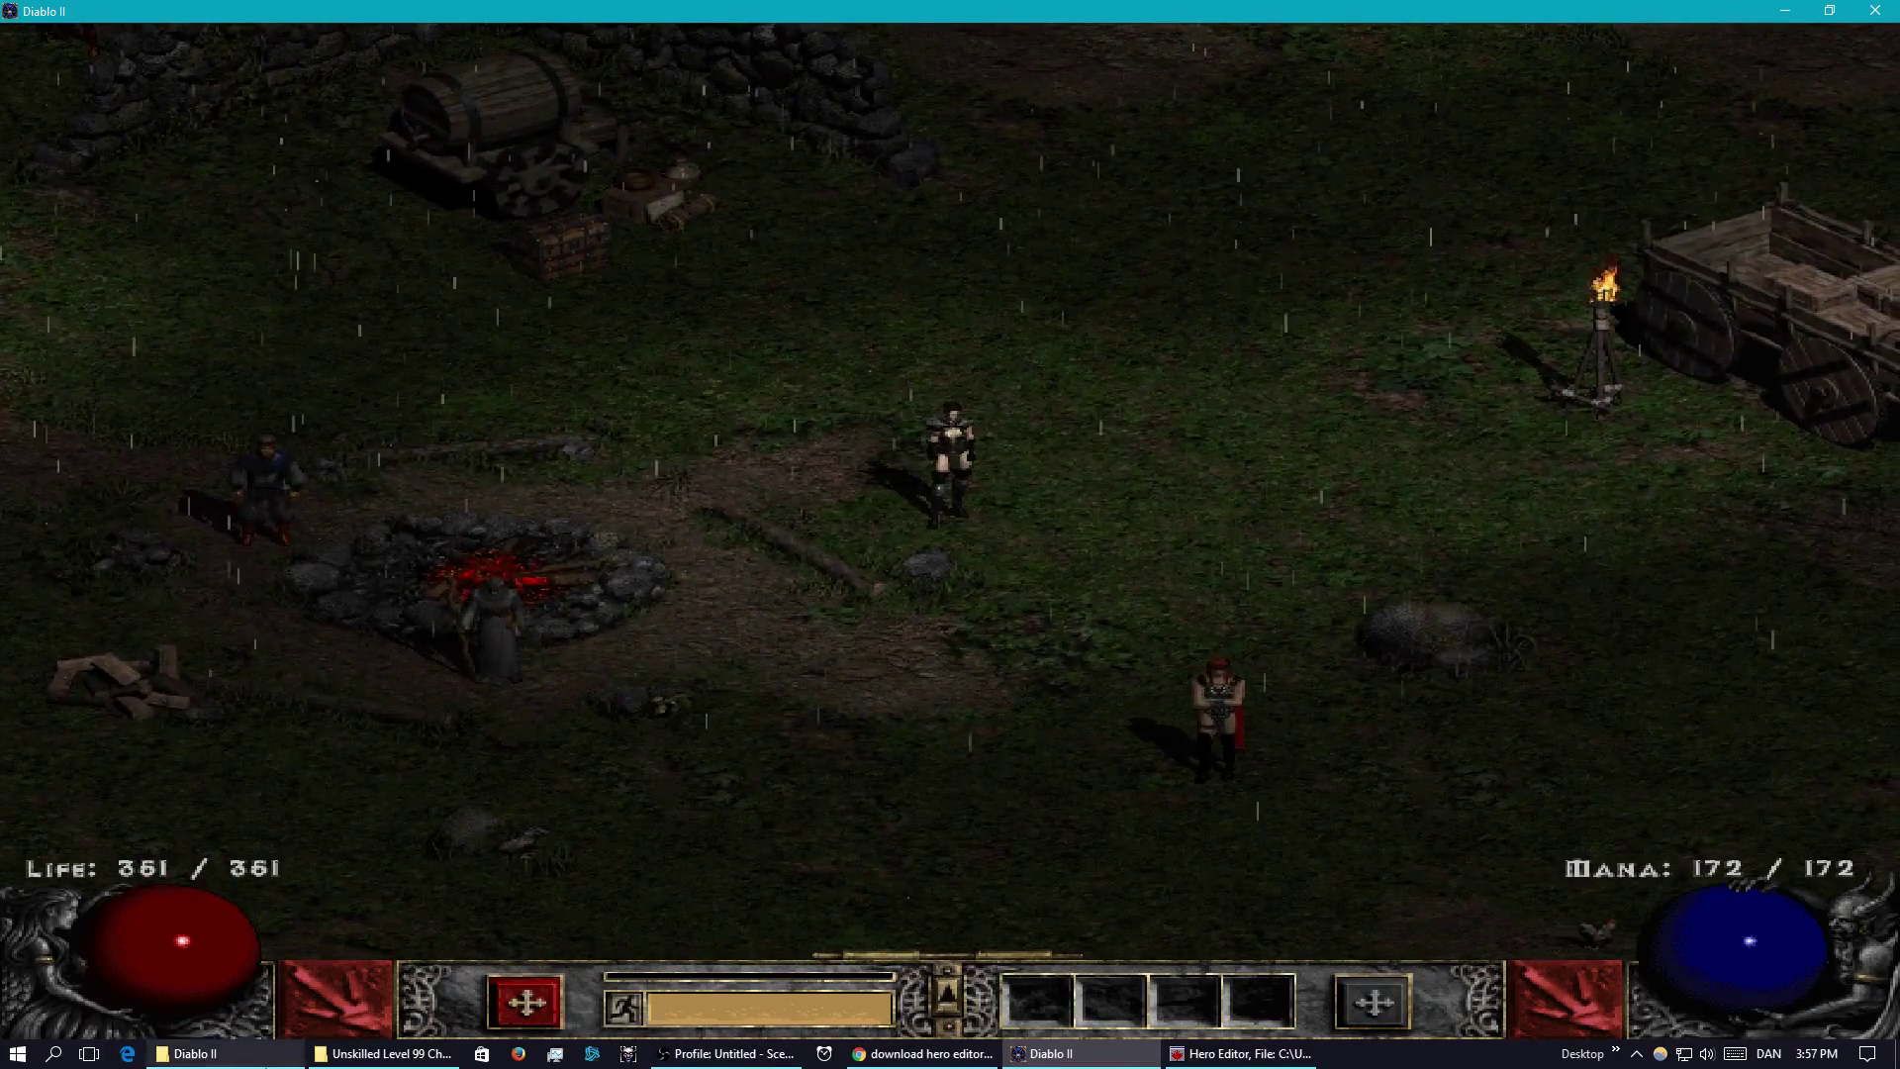
pyautogui.click(1242, 1053)
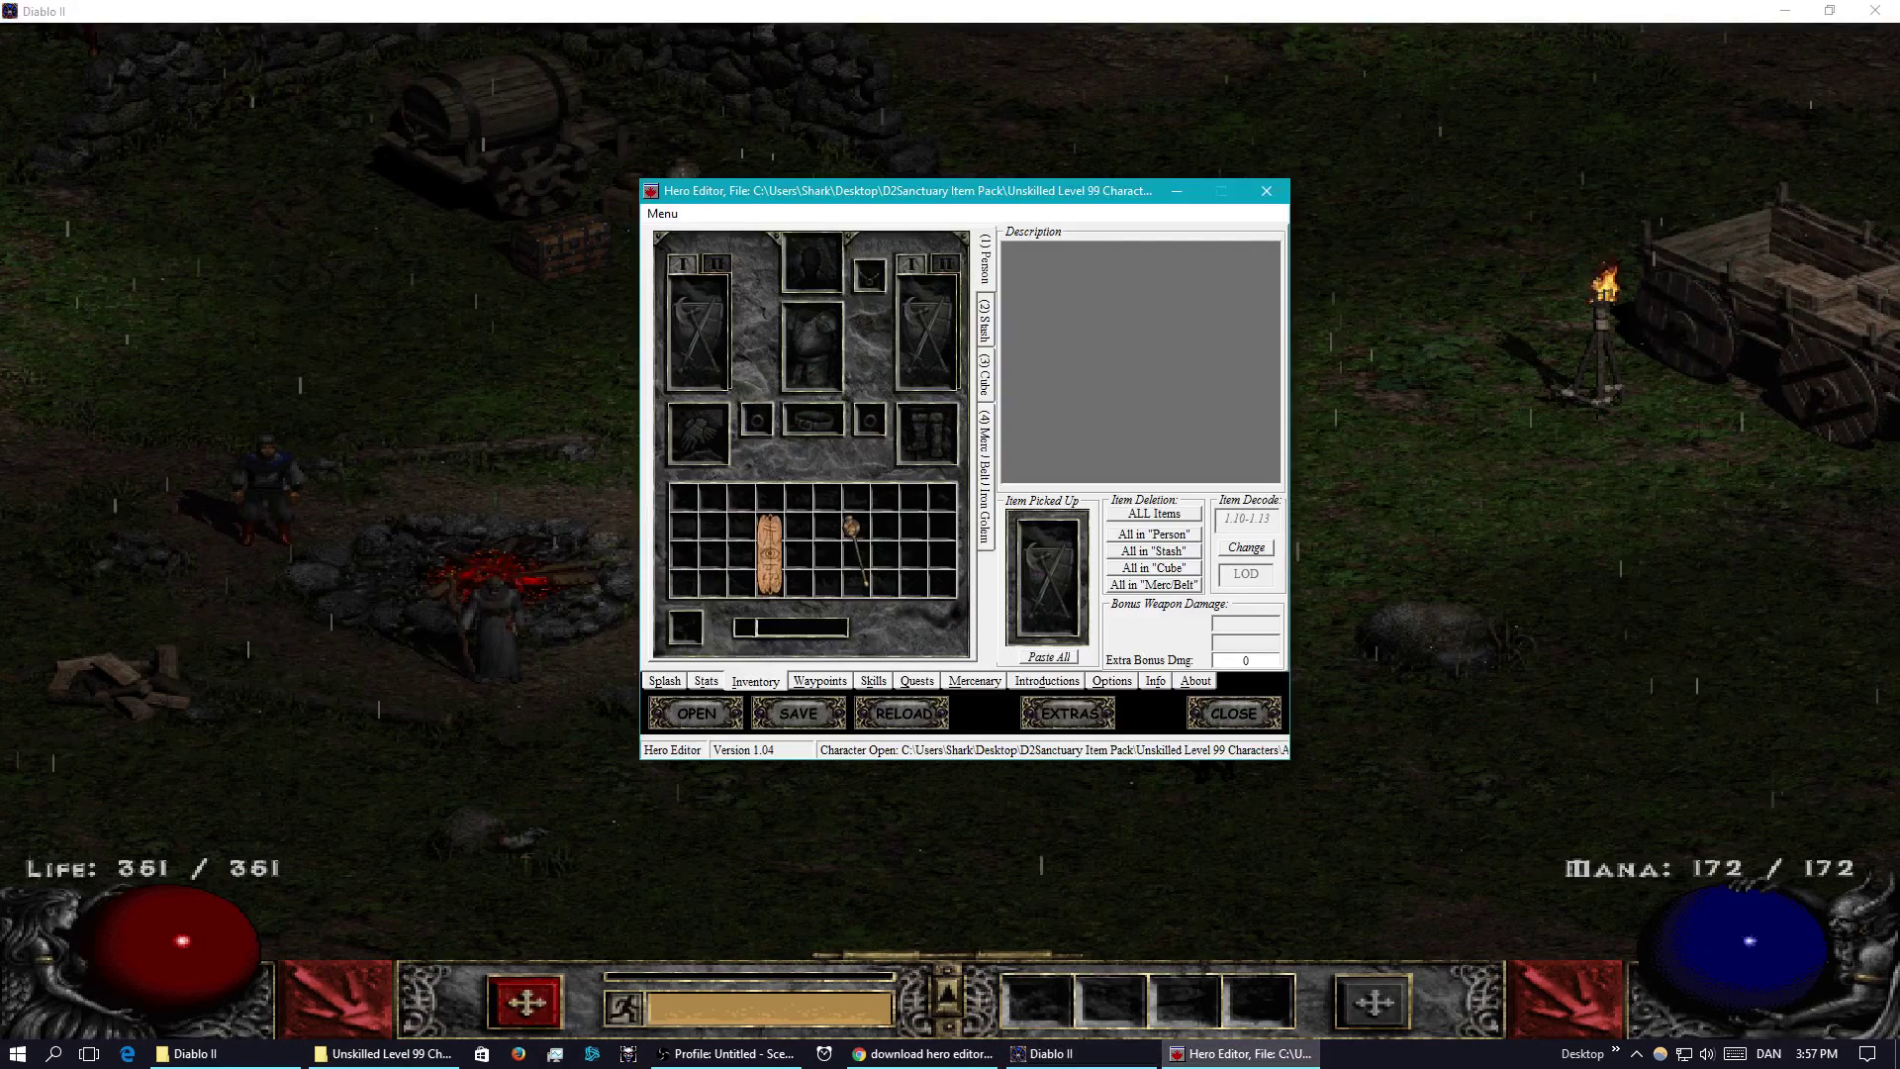
# - Browse the Stats, Inventory, Stash, Cube and Merc/Belt pages, ending on the Waypoints checklists
pyautogui.click(658, 681)
pyautogui.click(706, 681)
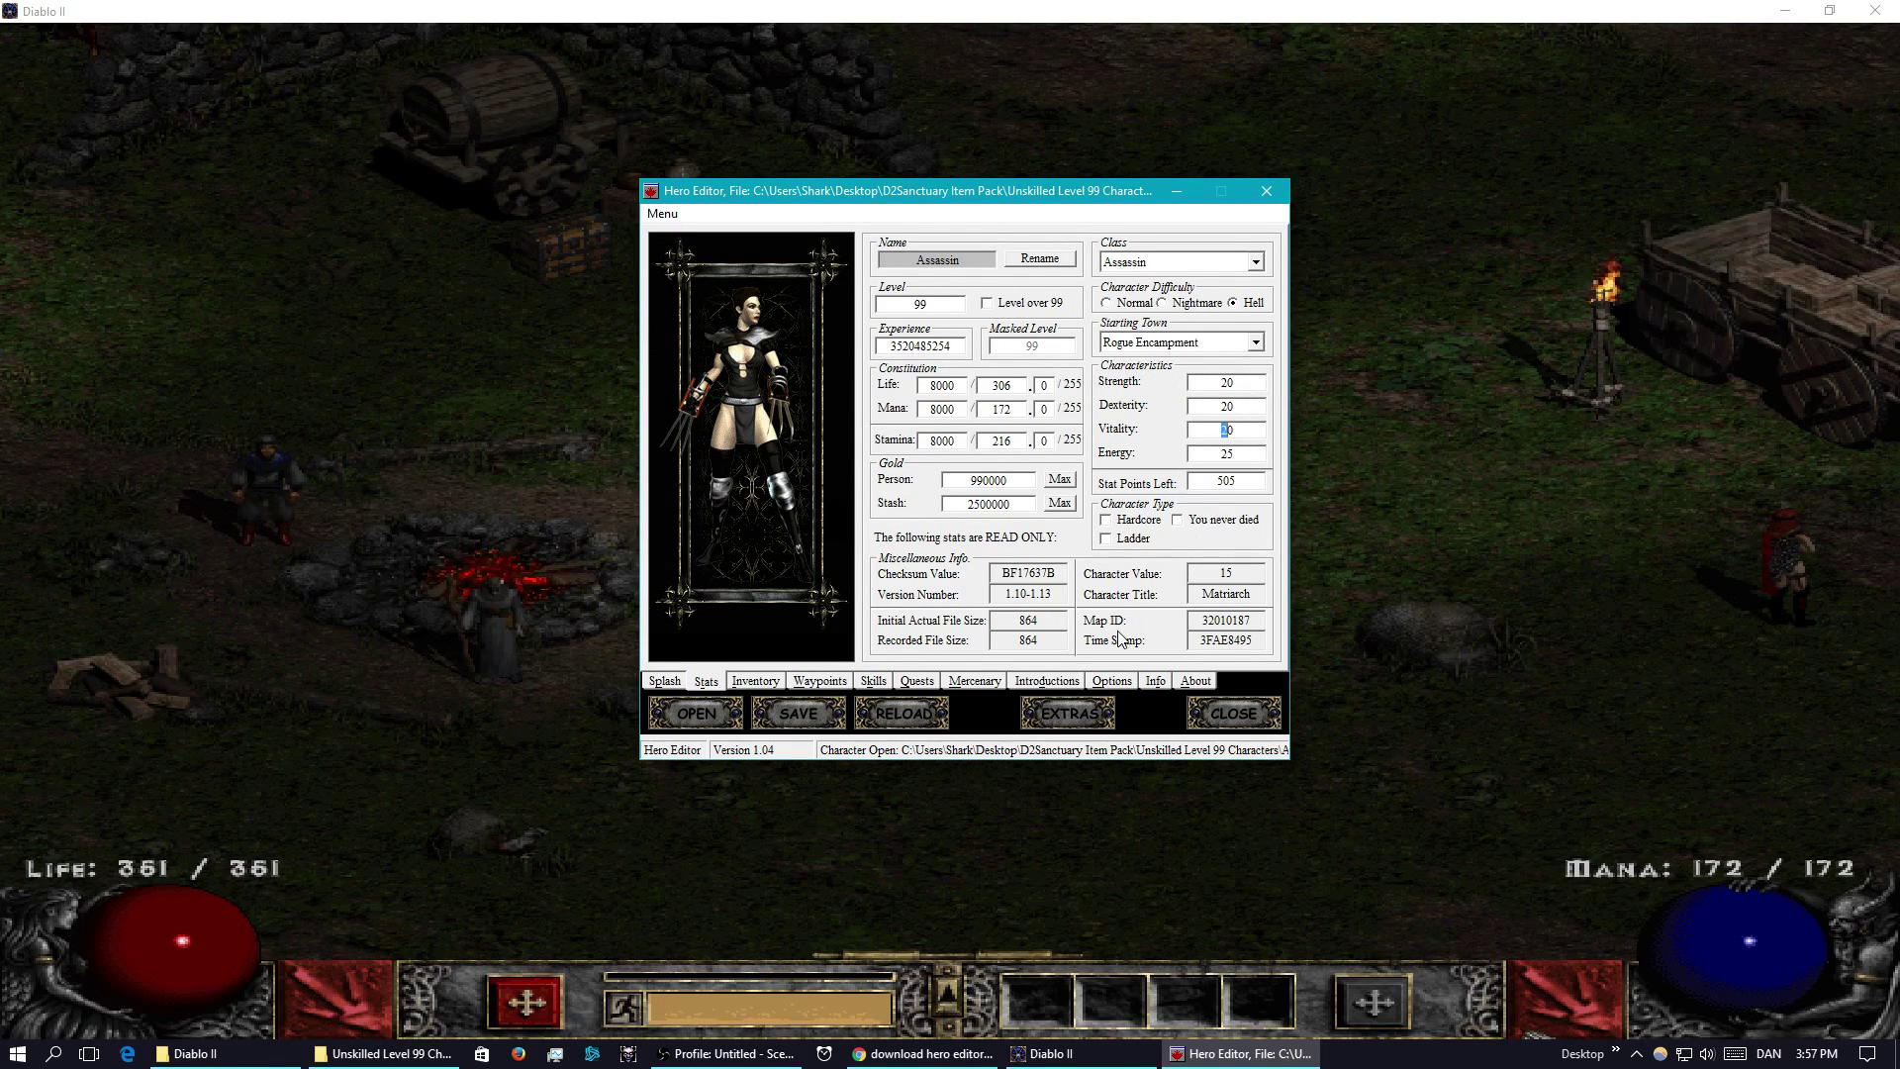
pyautogui.click(780, 685)
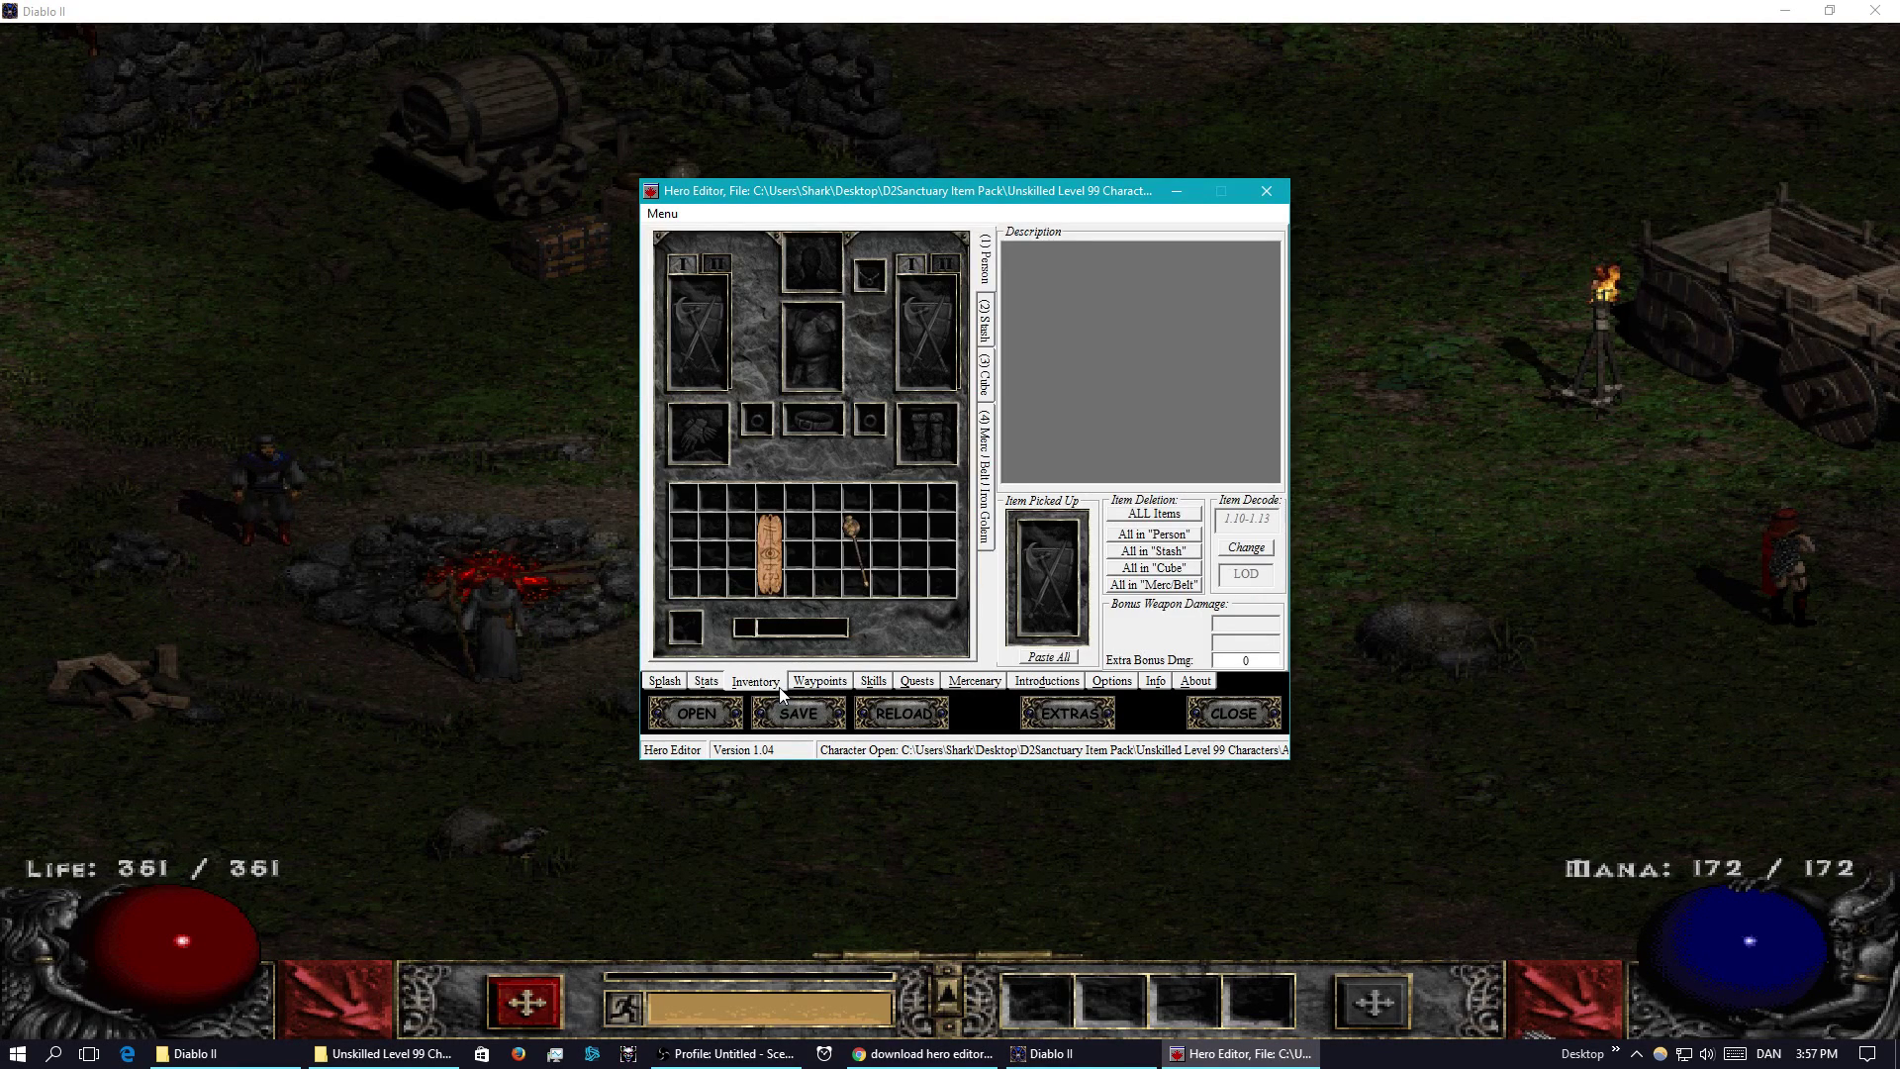
pyautogui.click(987, 322)
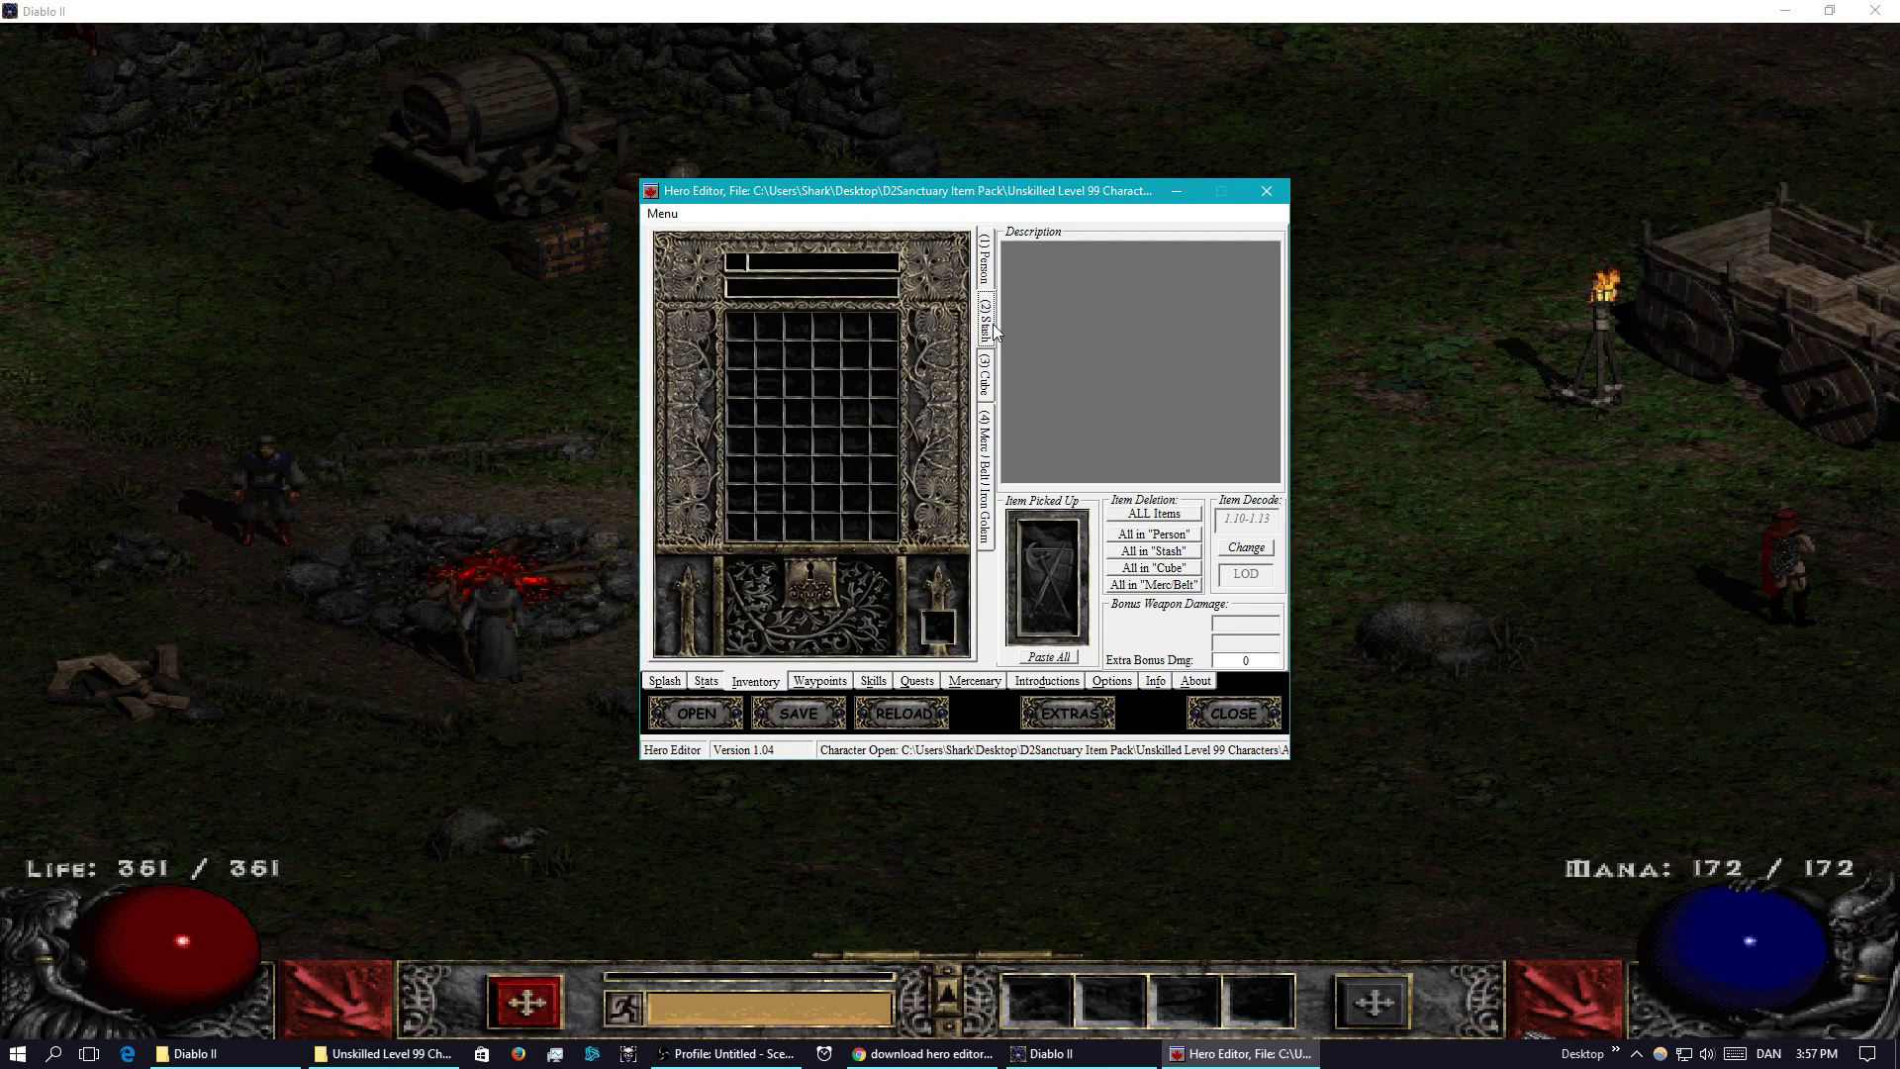
pyautogui.click(986, 394)
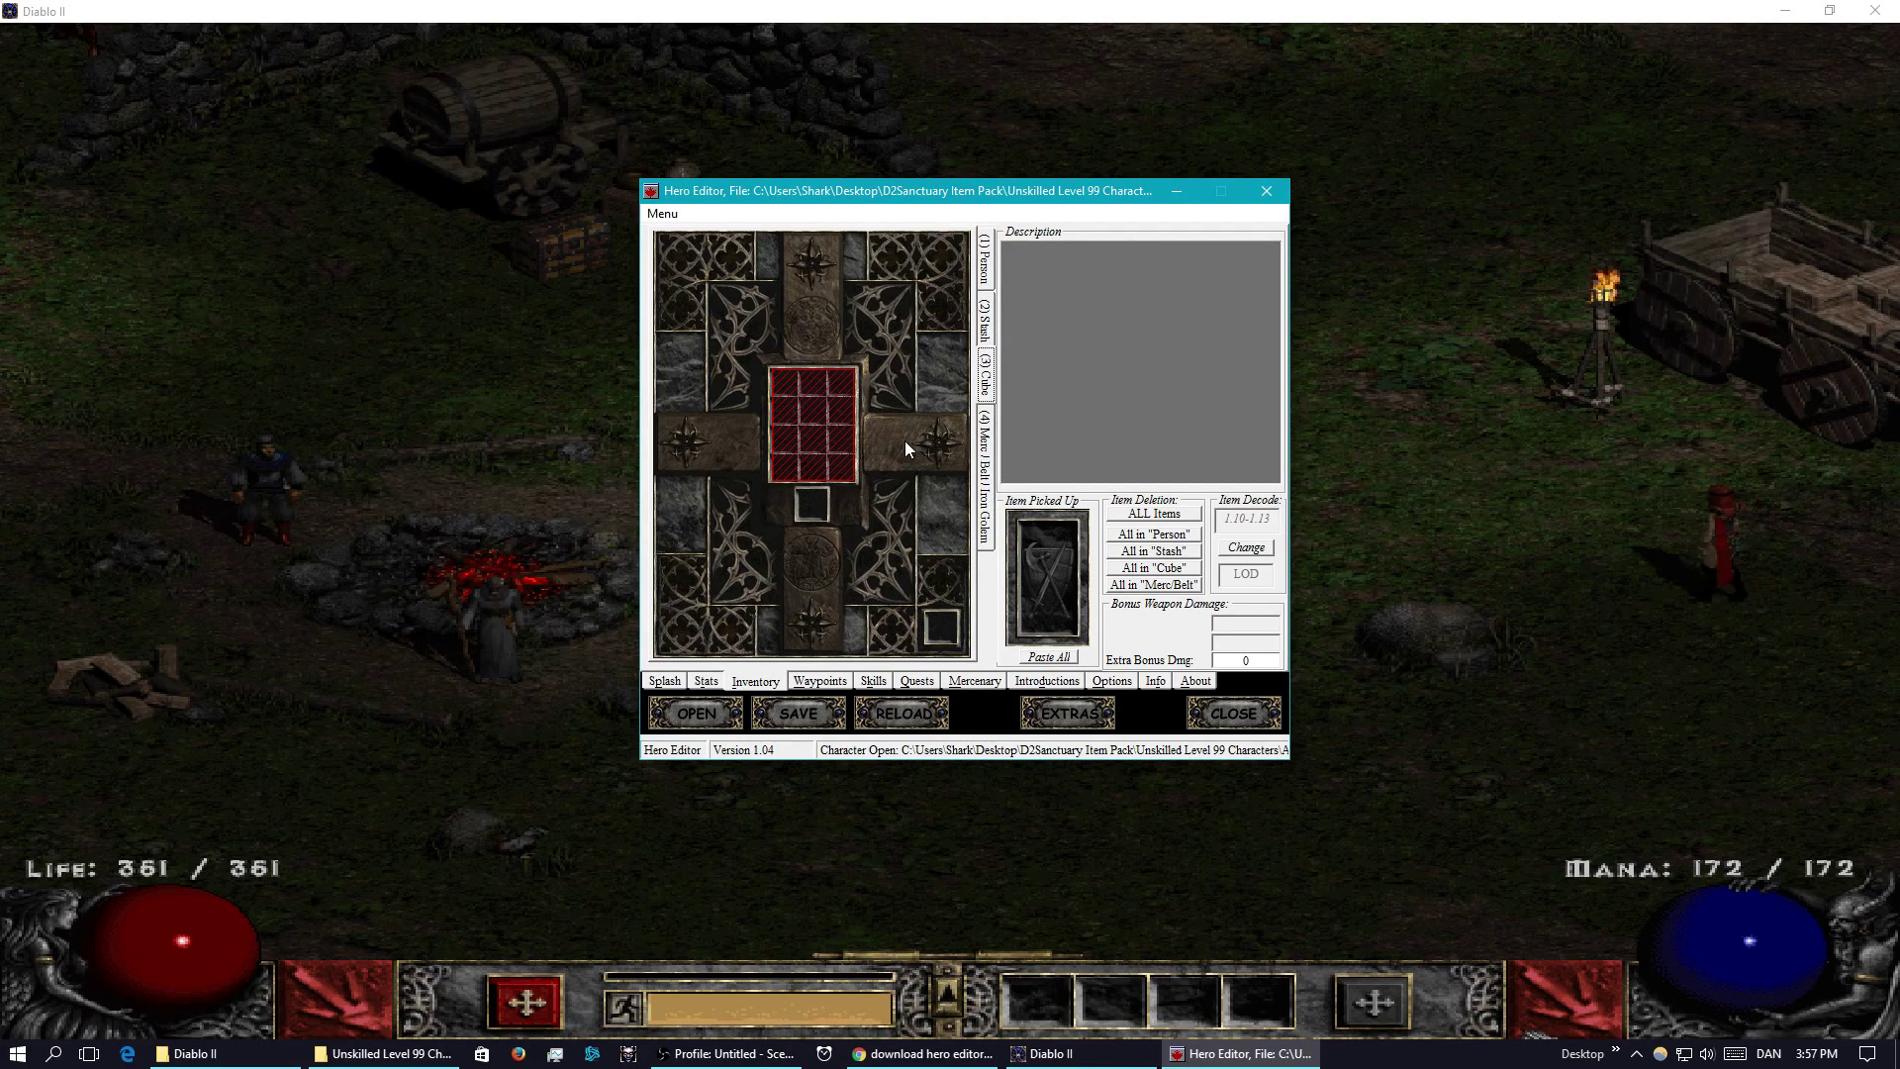
pyautogui.click(986, 525)
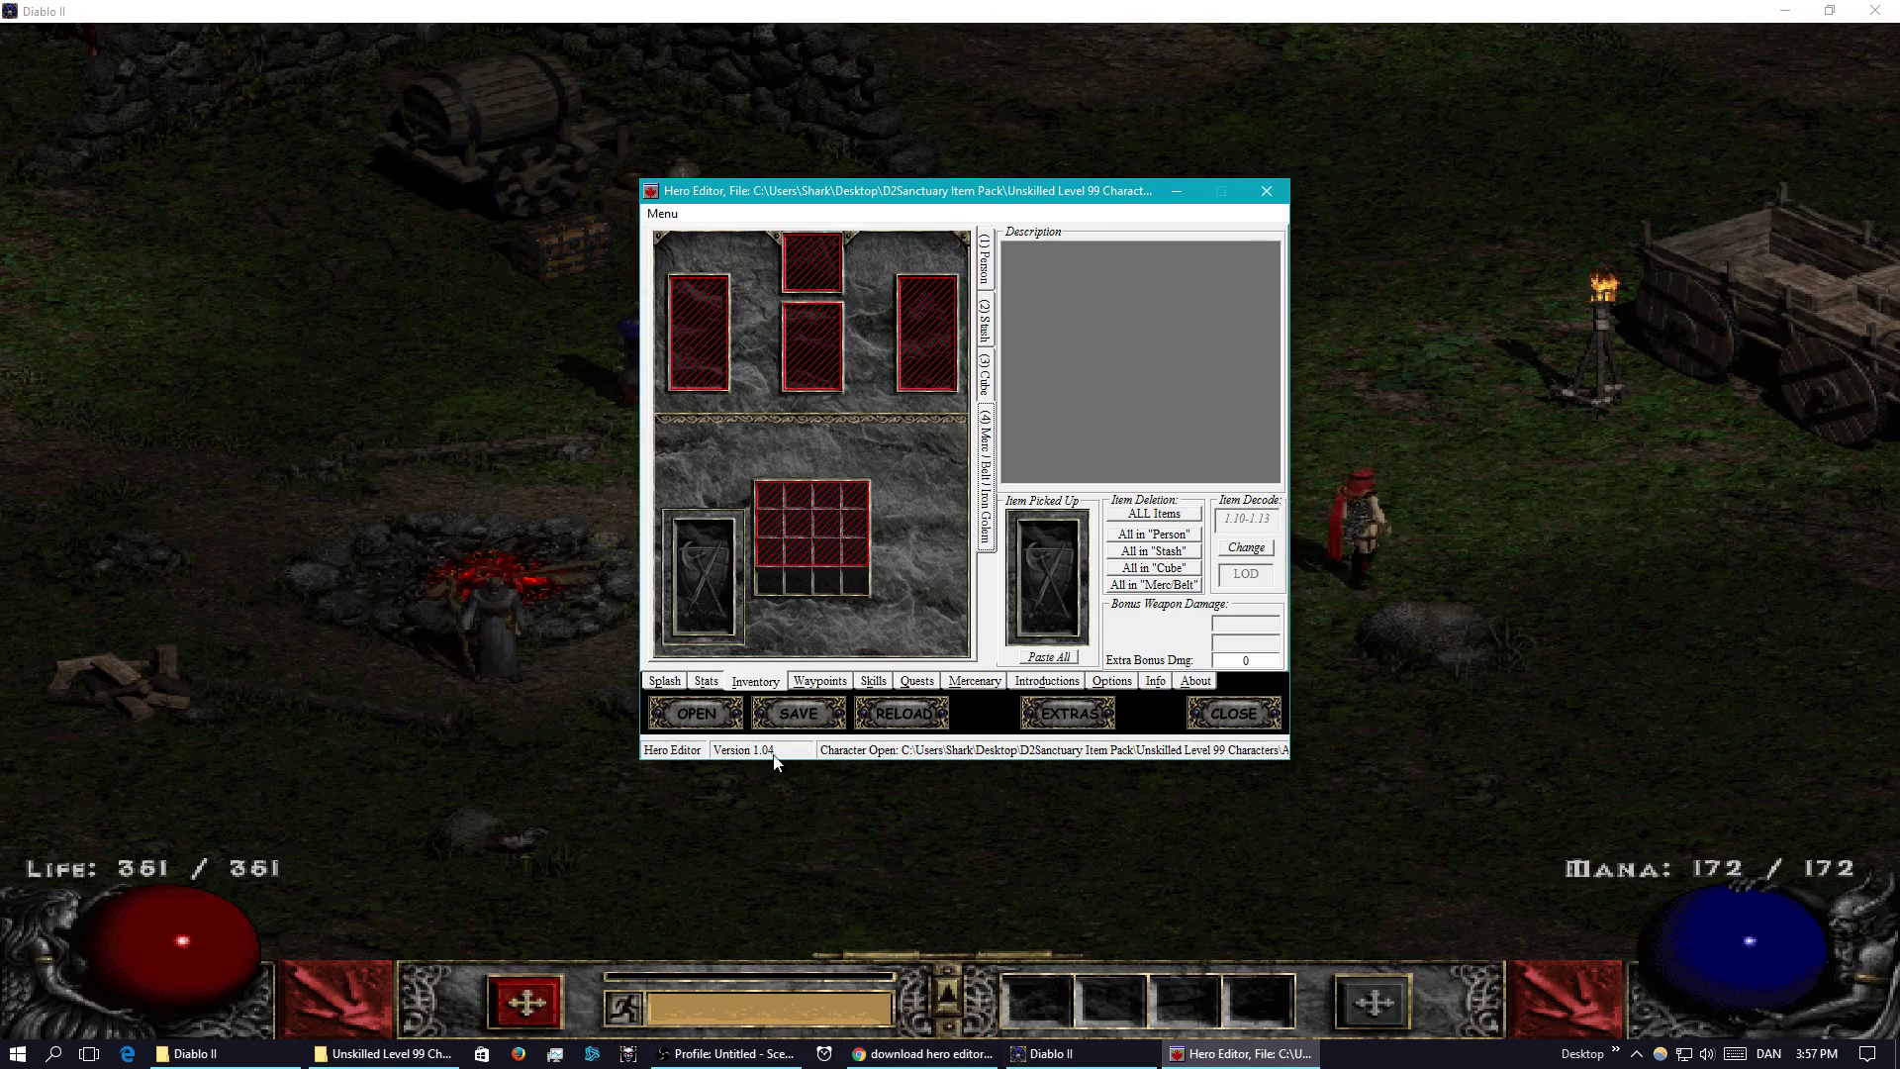
pyautogui.click(814, 681)
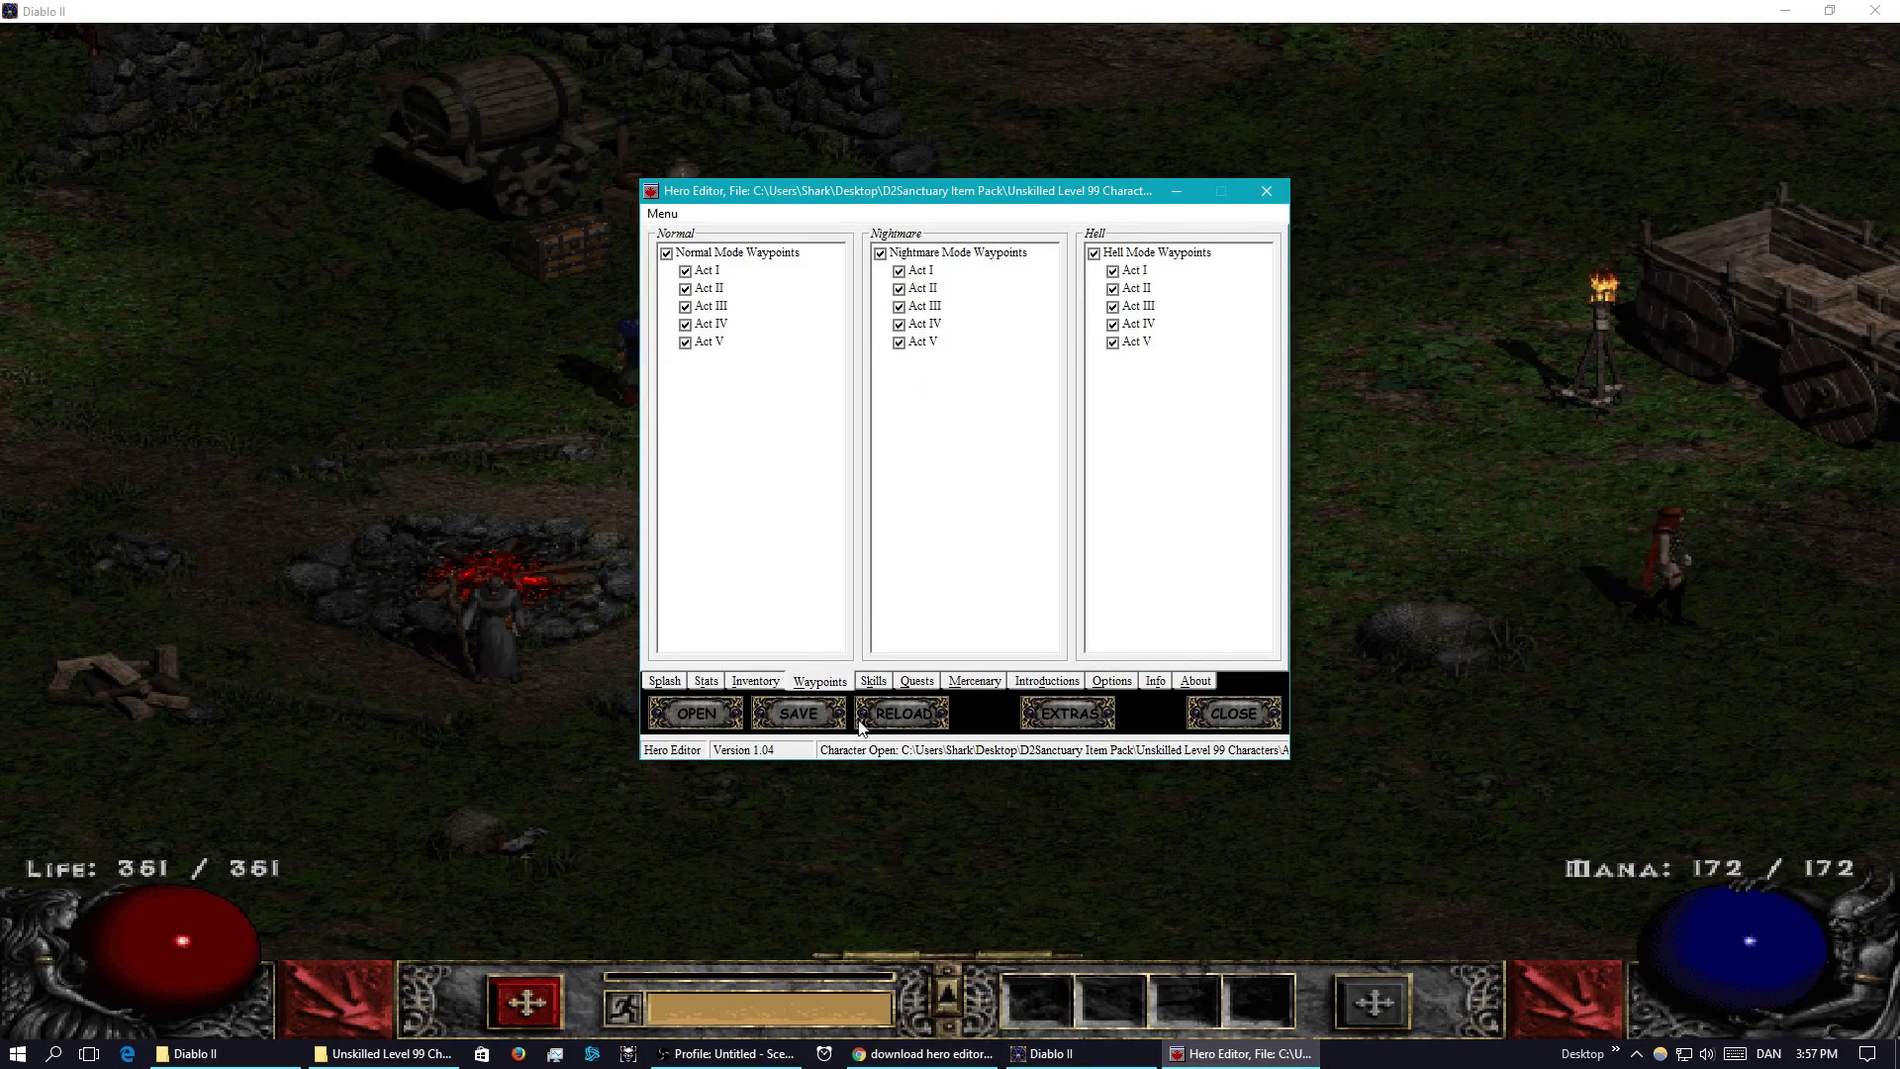
# - Back in Diablo II, toggle the town map and walk to the waypoint
pyautogui.hotkey('alt', 'Tab')
pyautogui.press('Tab')
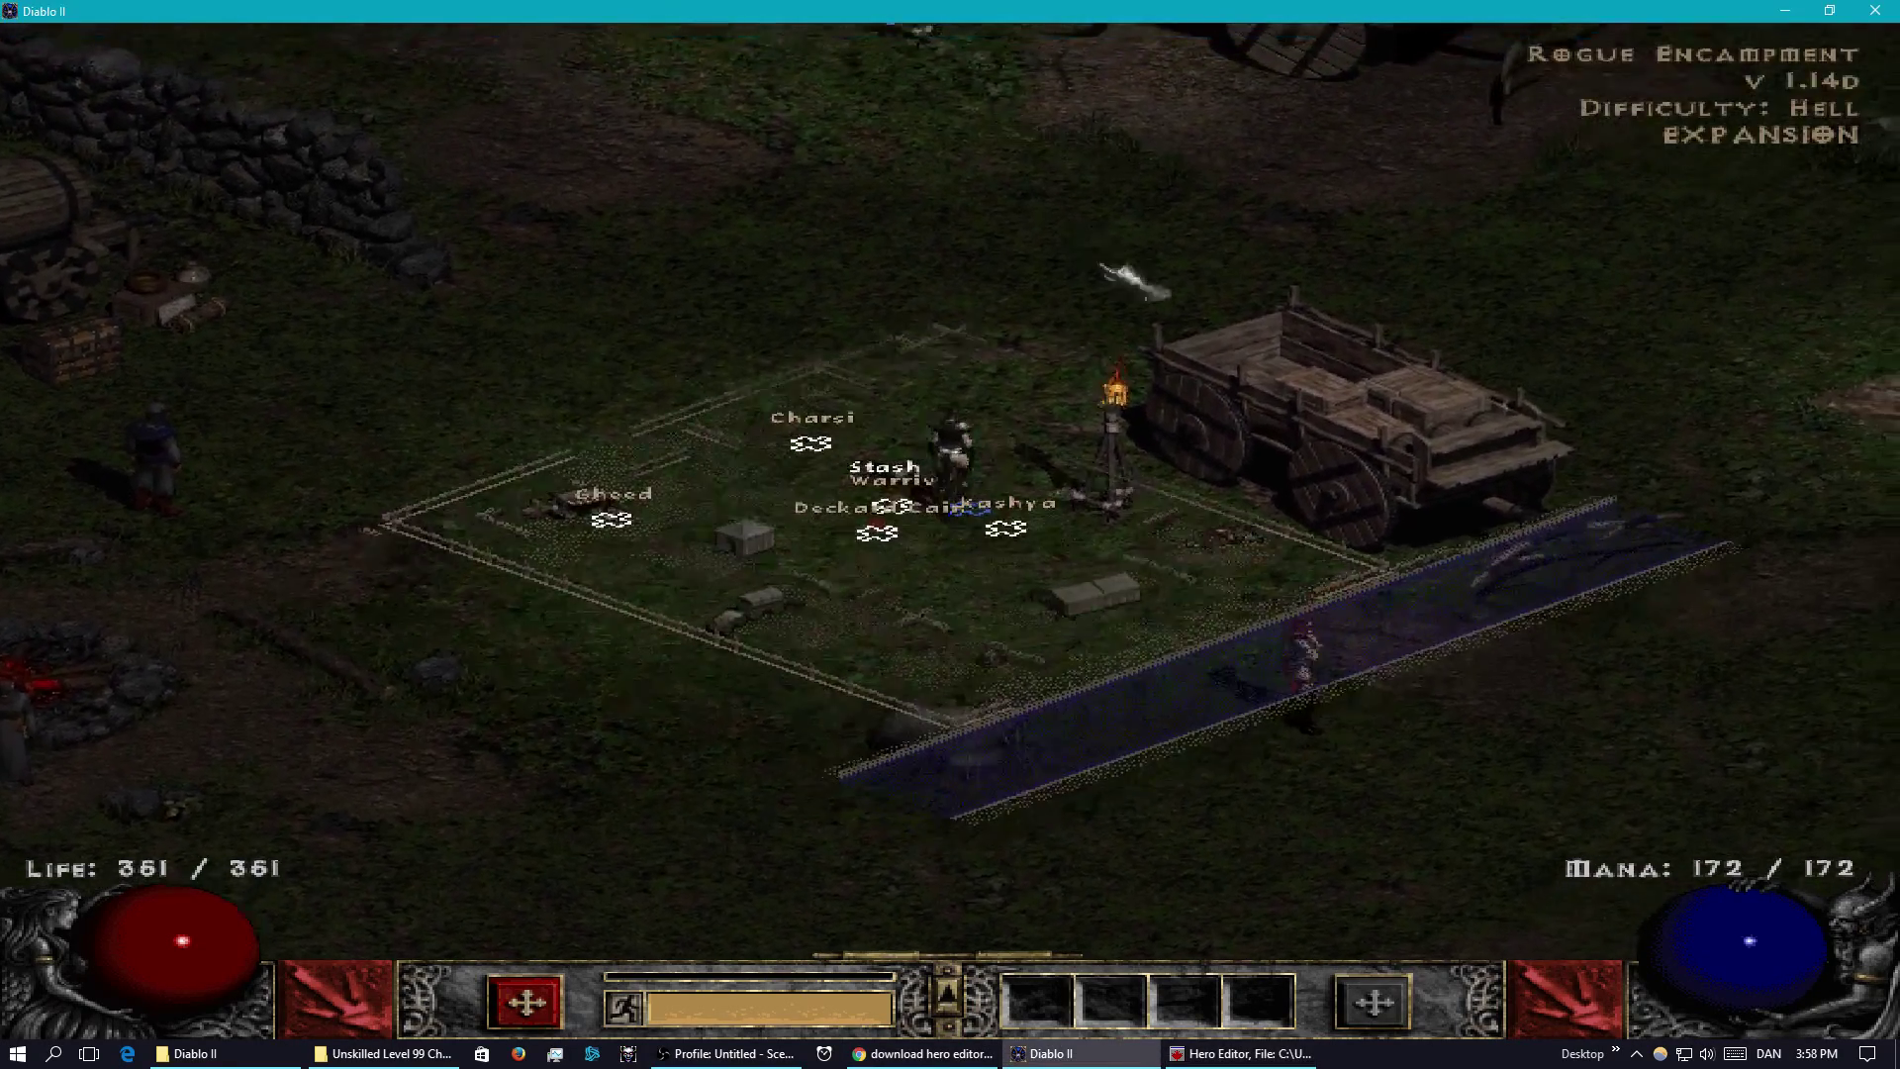
pyautogui.press('Tab')
pyautogui.click(1464, 509)
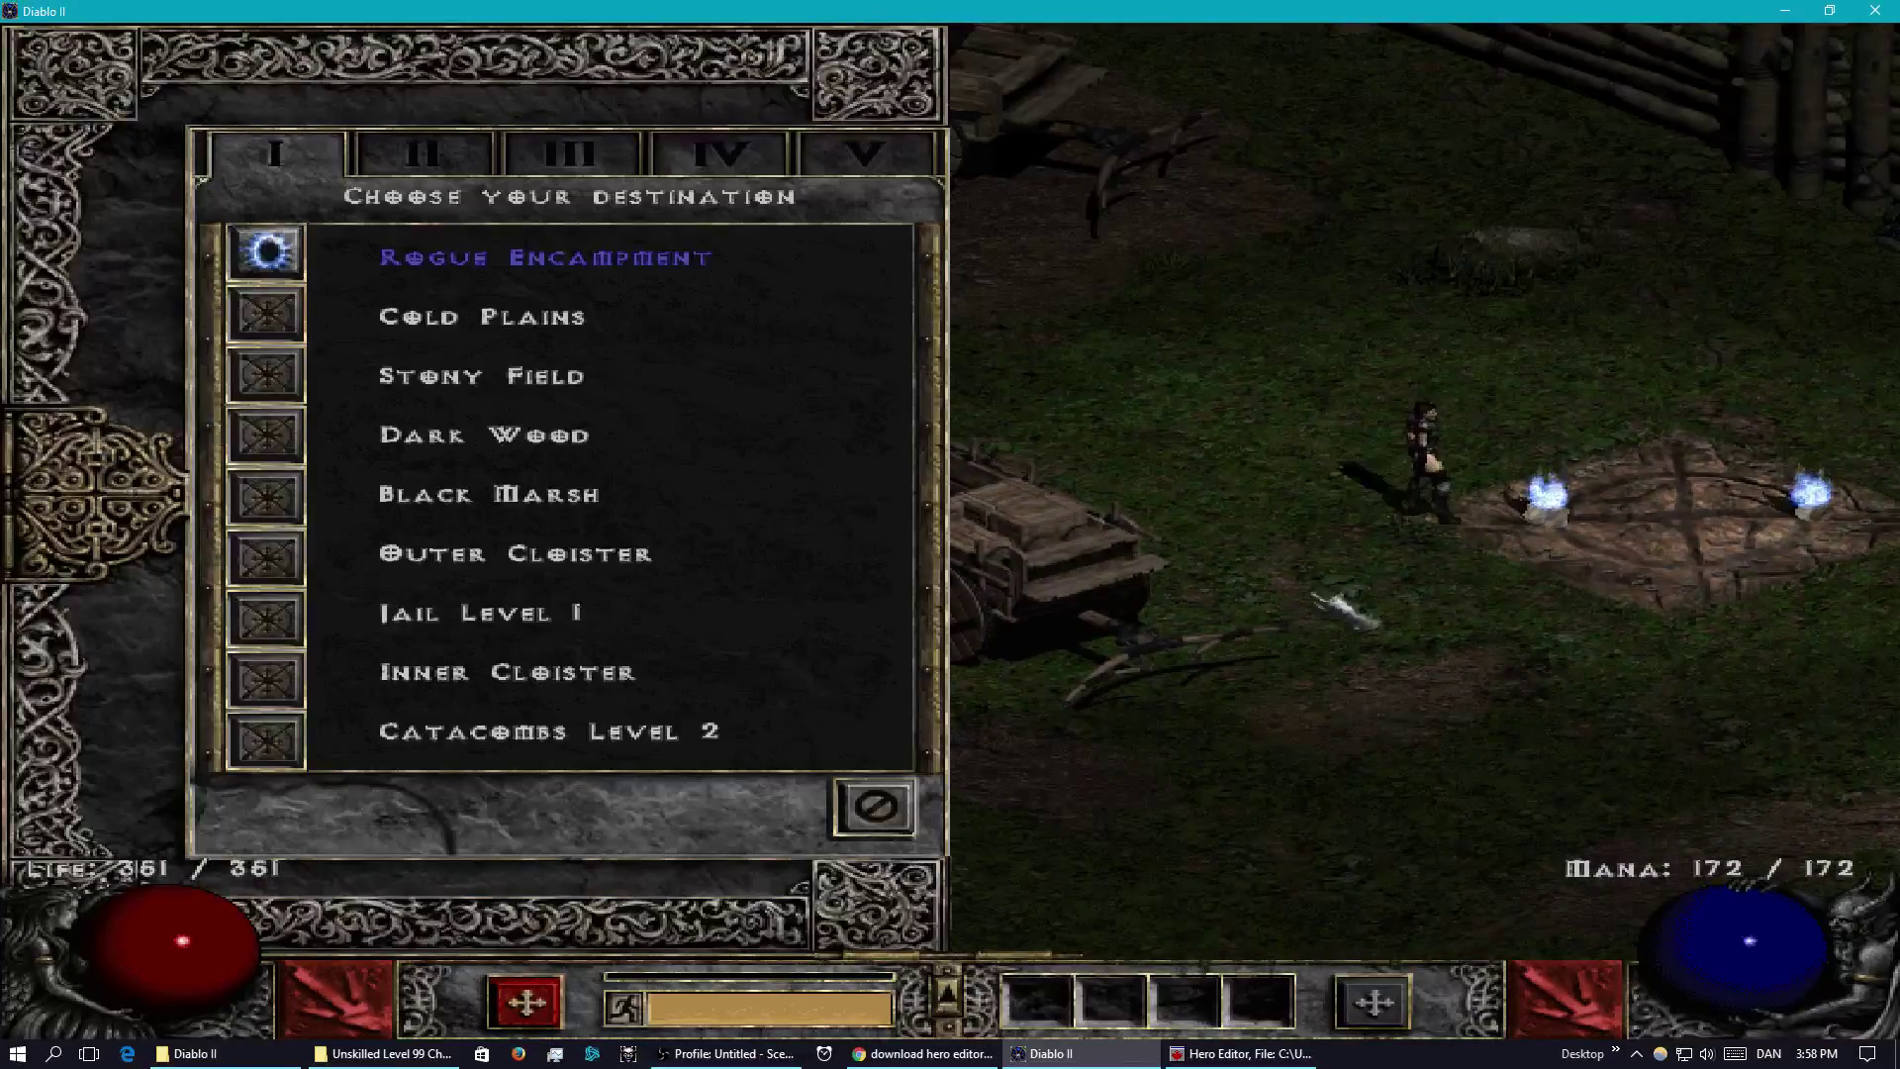
# - Review the Act IV and Act V waypoint destinations, then show the Assassin's skills in Hero Editor
pyautogui.click(720, 153)
pyautogui.click(864, 153)
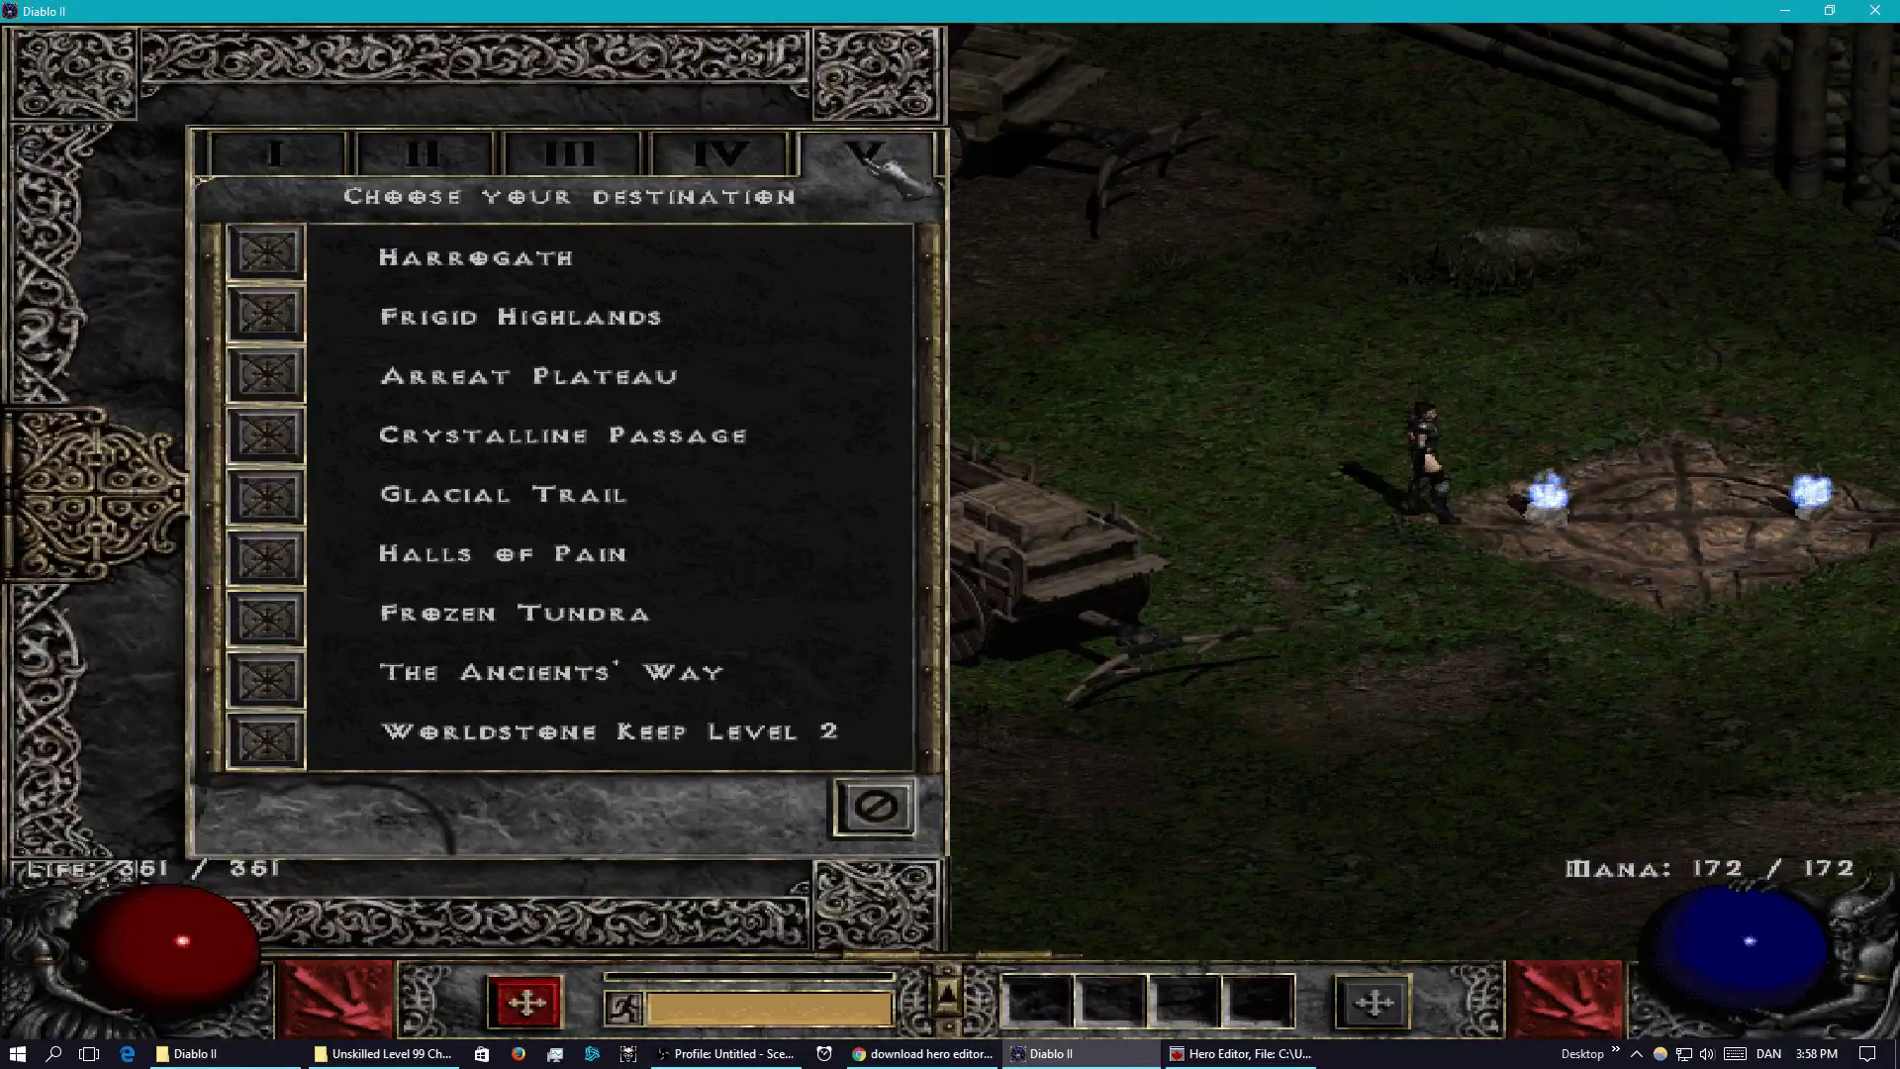
pyautogui.click(1435, 762)
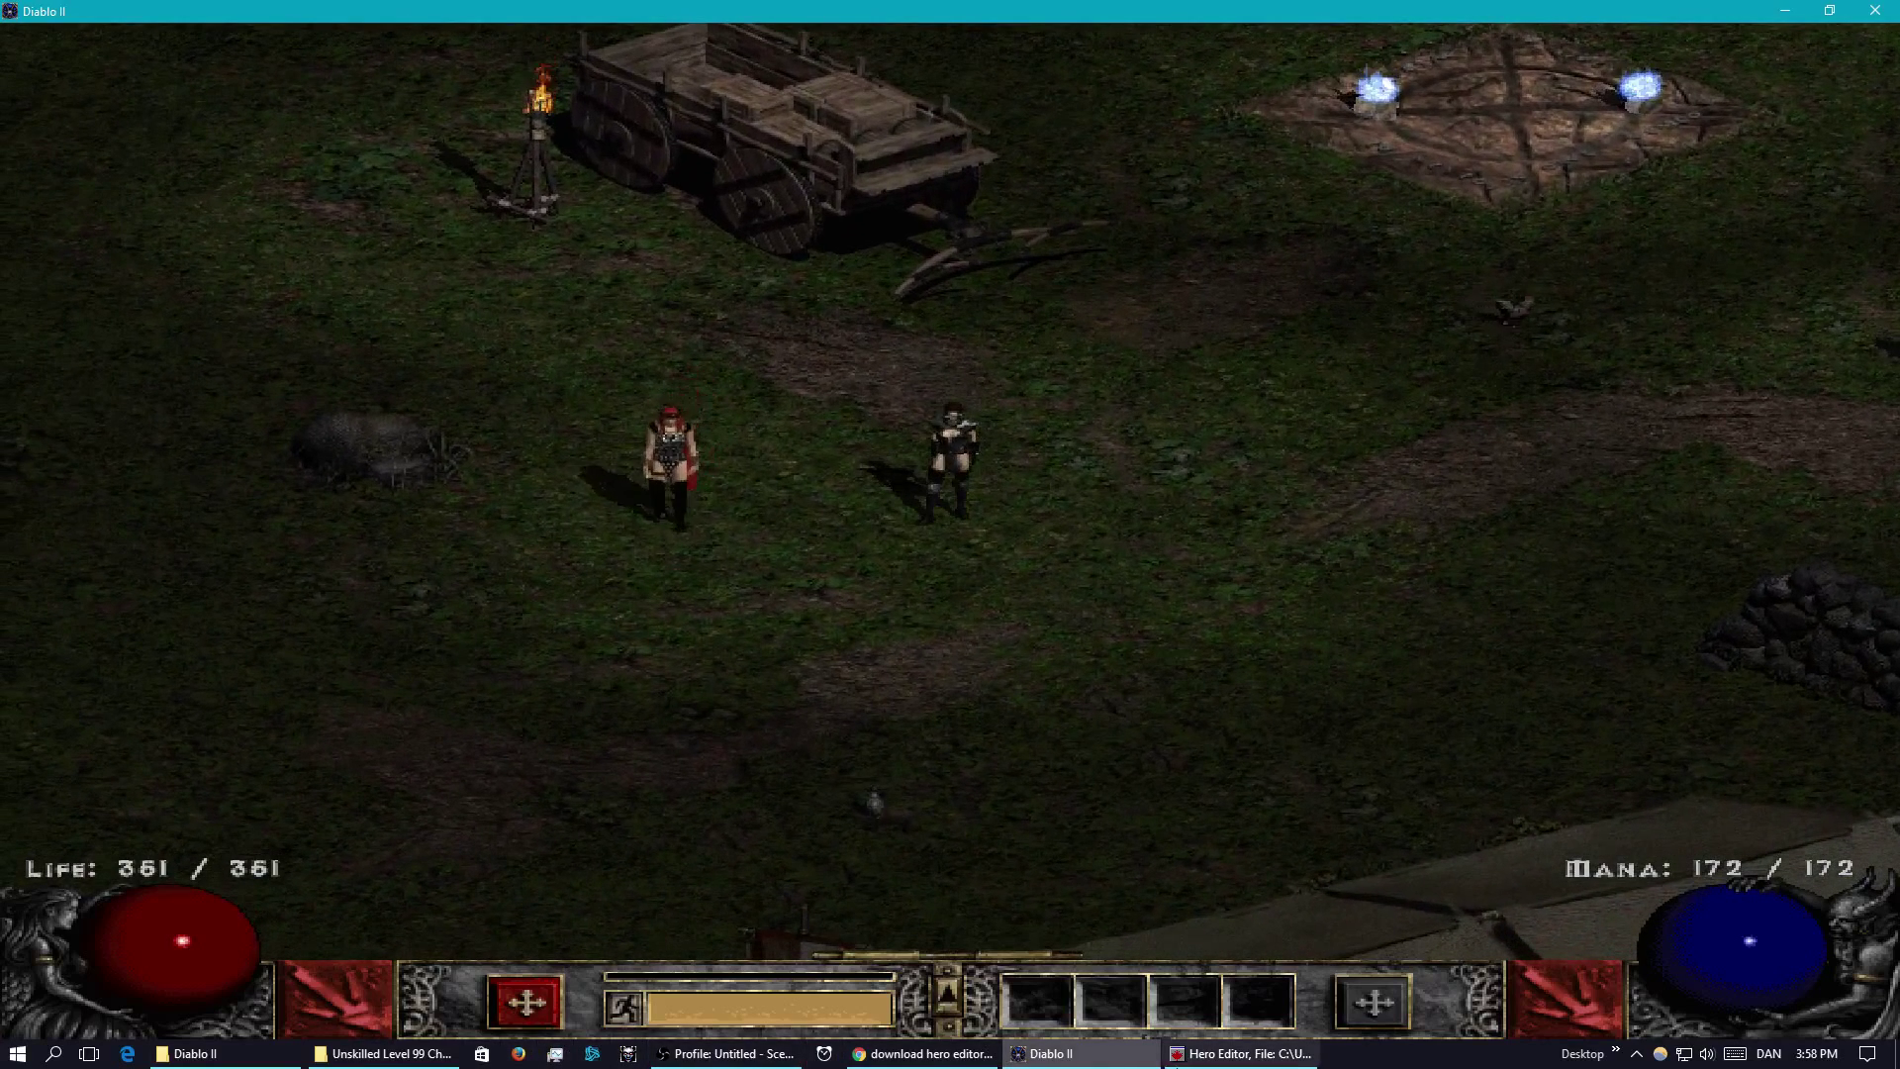
pyautogui.click(1242, 1053)
pyautogui.click(875, 682)
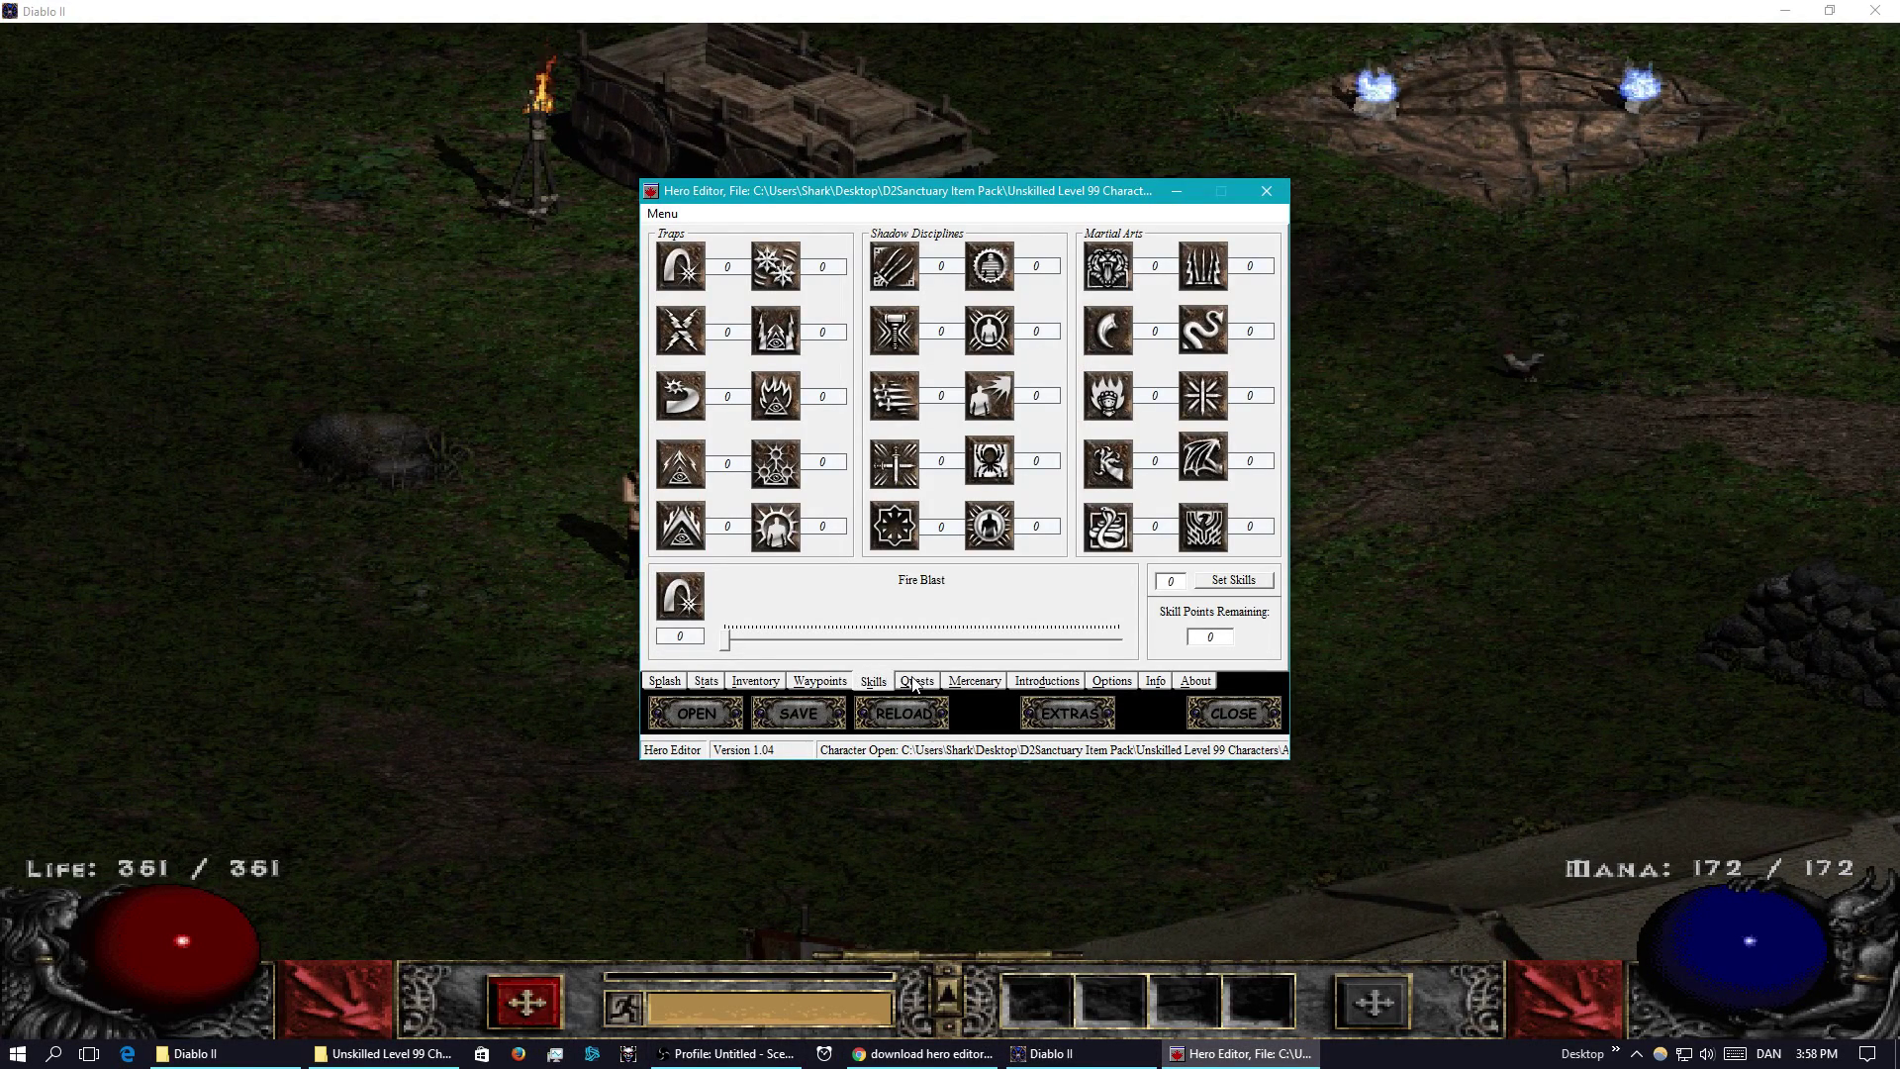
# - Tour the Quests, Mercenary, Introductions, Options, Info and About pages, then return to Diablo II
pyautogui.click(917, 682)
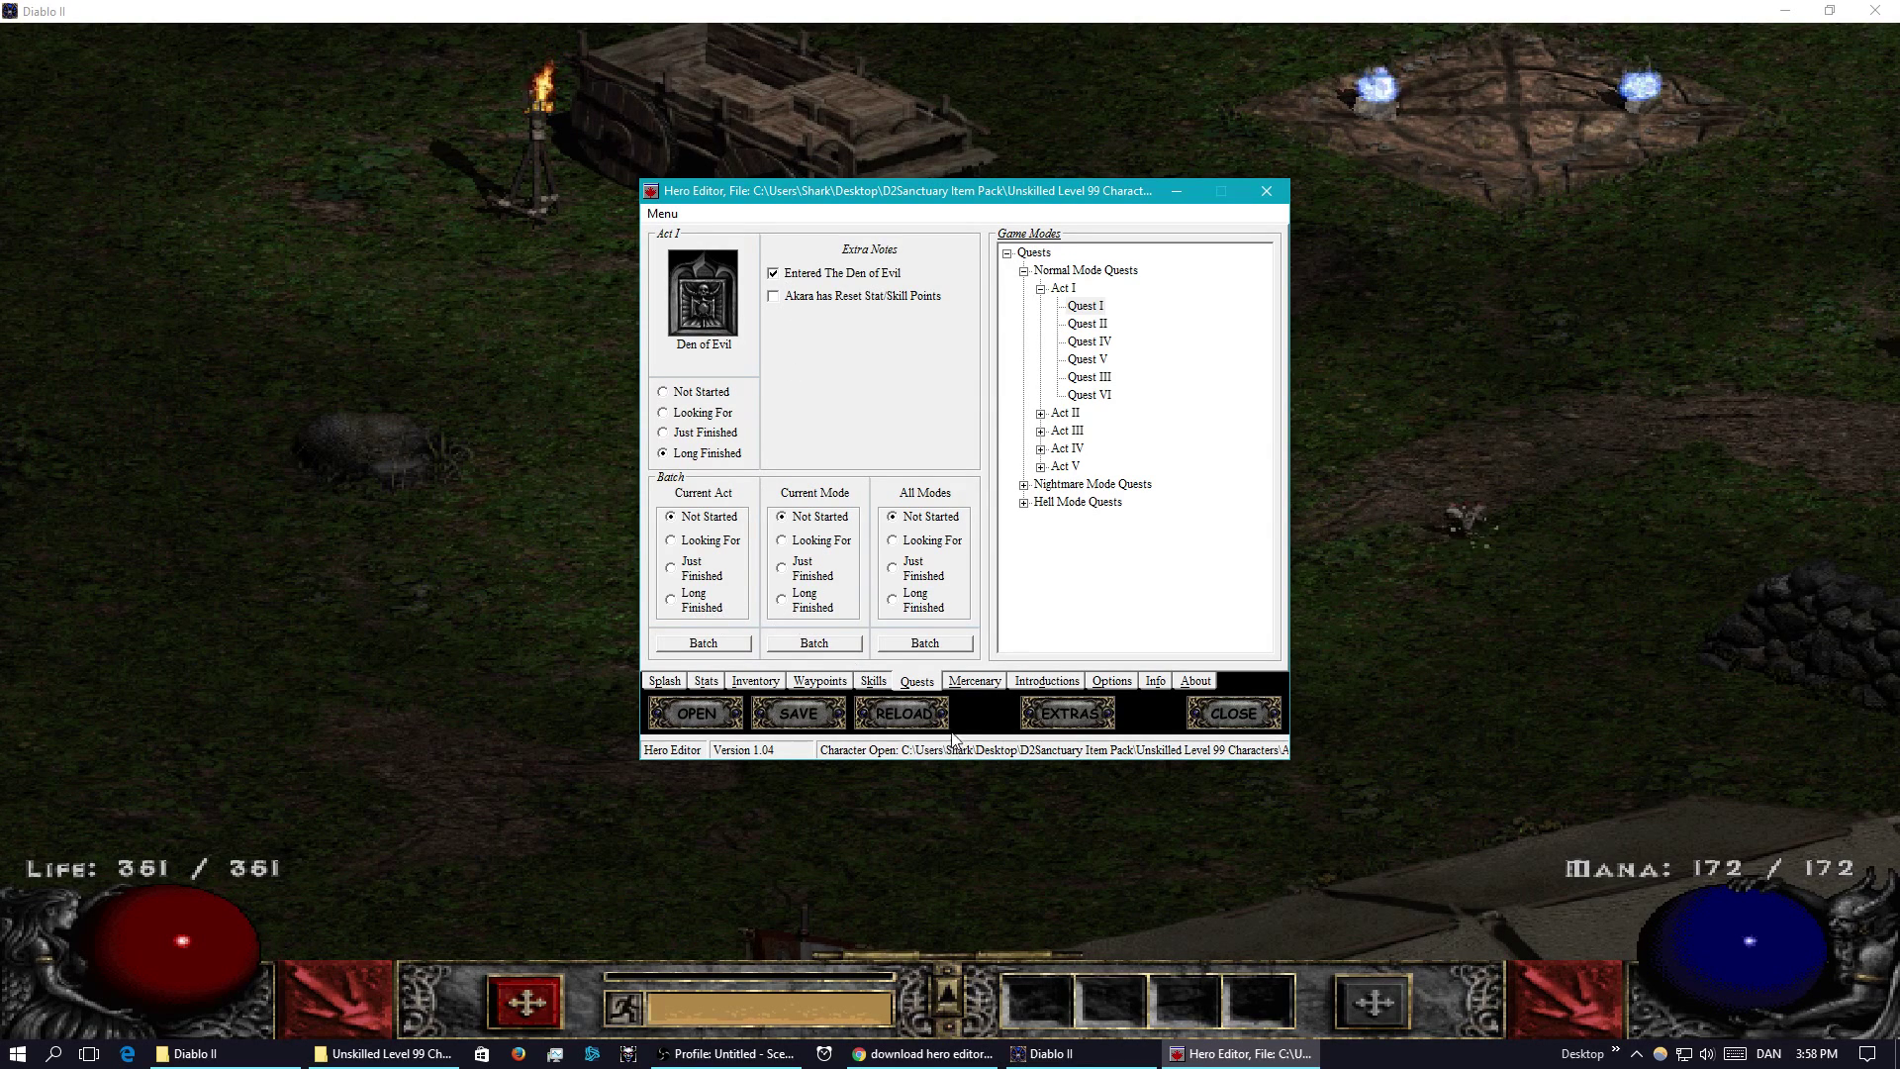
pyautogui.click(991, 684)
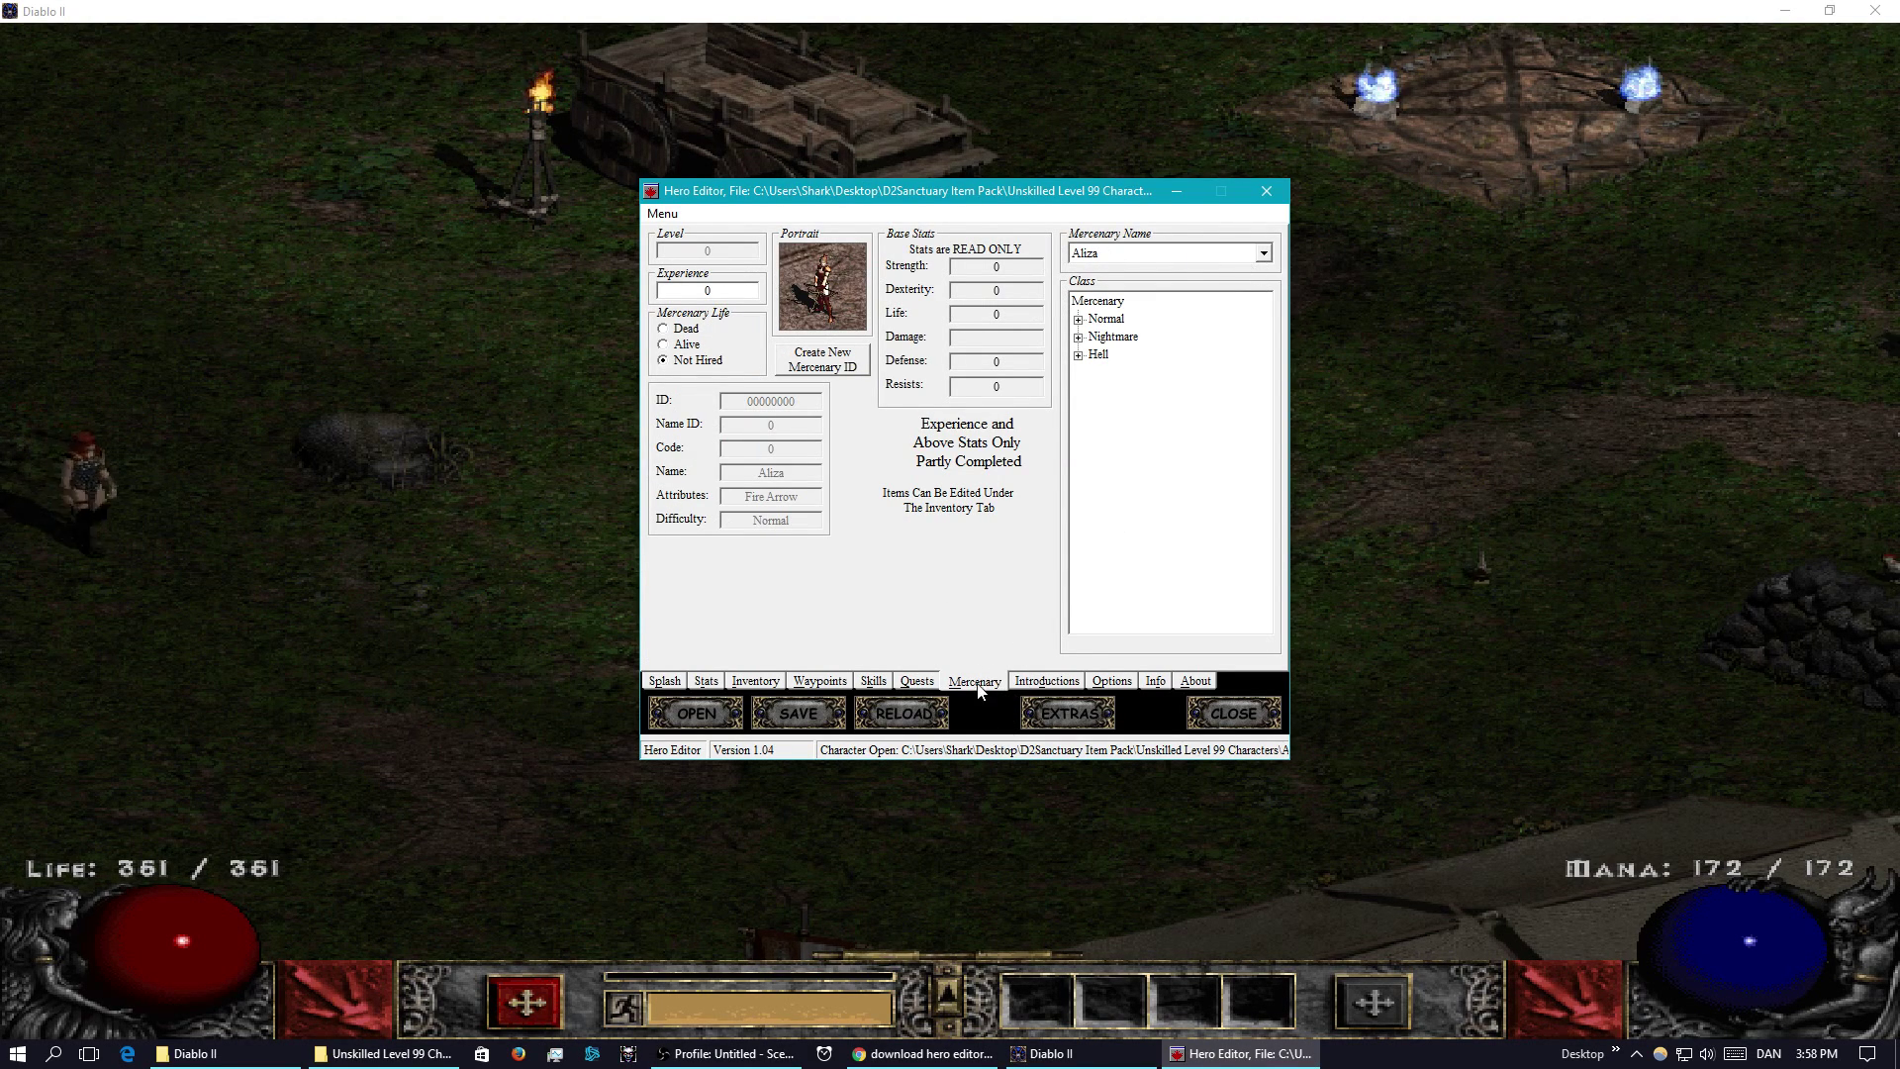
pyautogui.click(1056, 685)
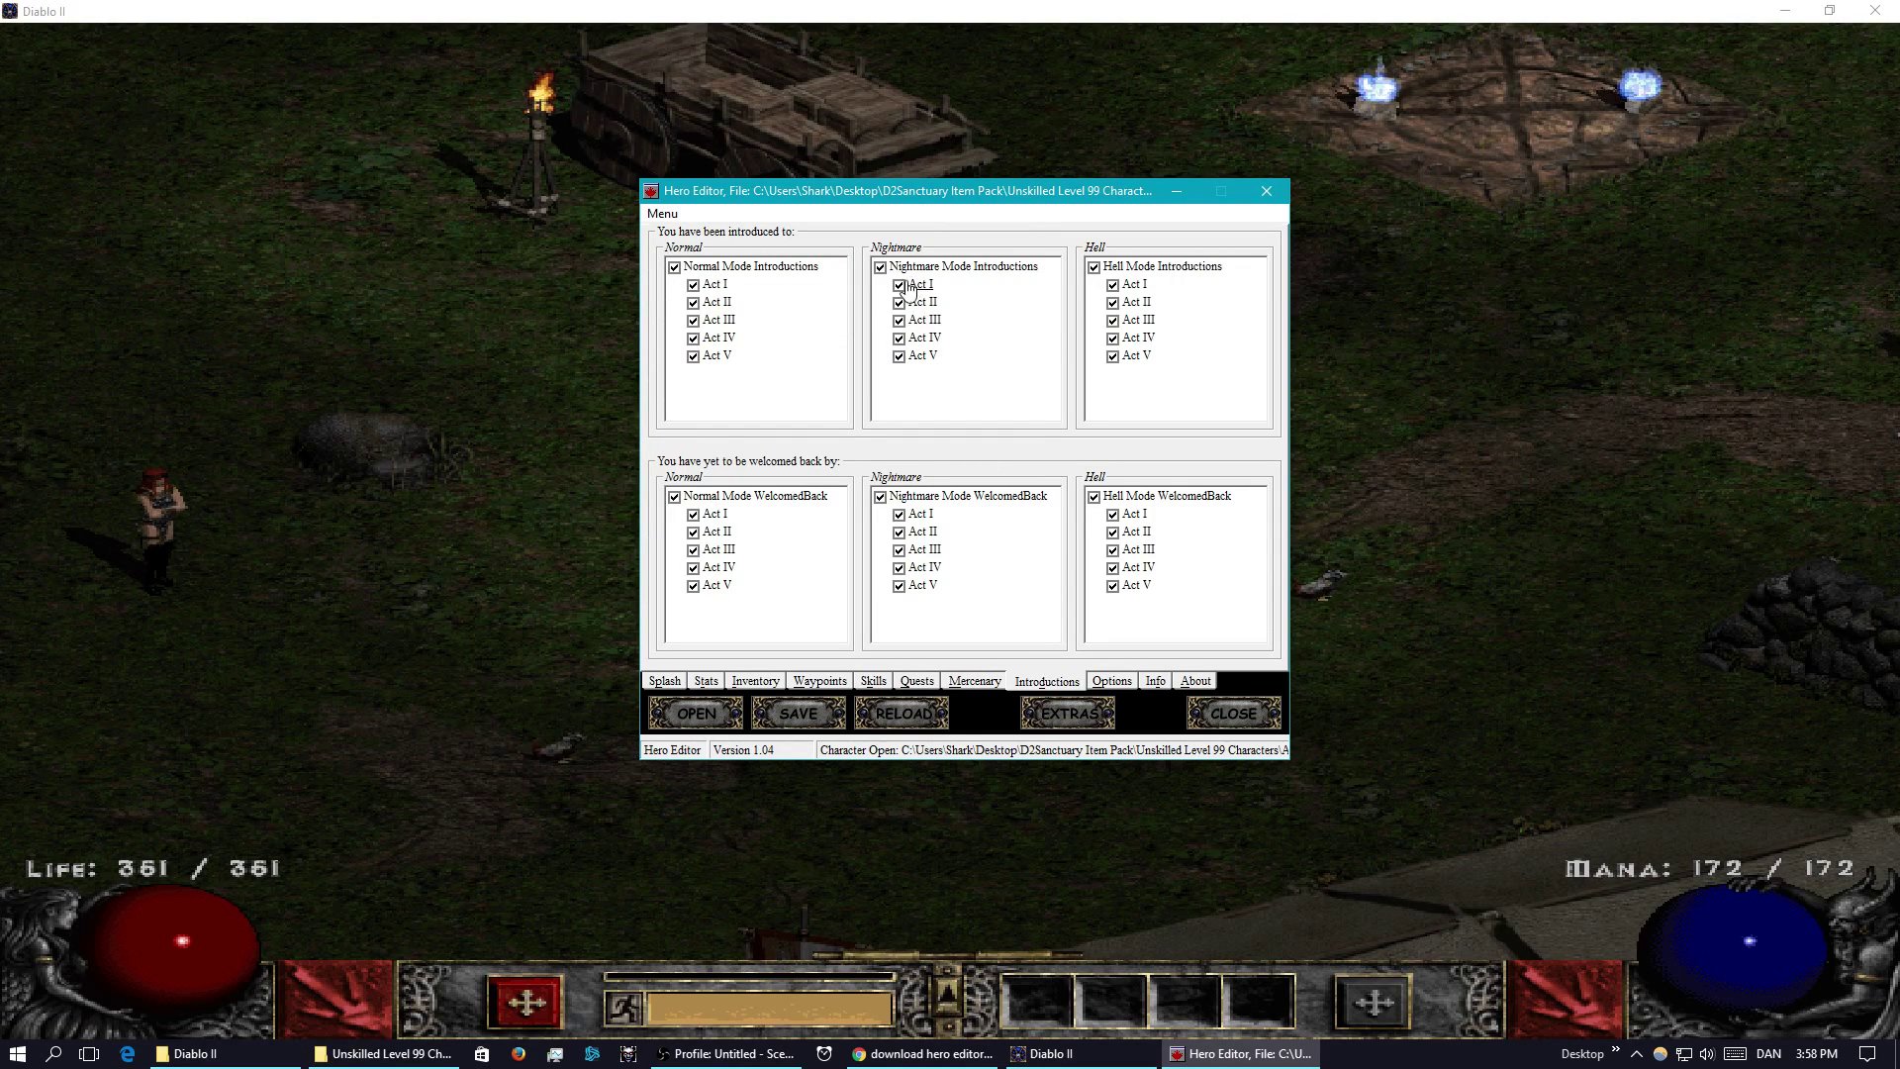
pyautogui.click(1104, 685)
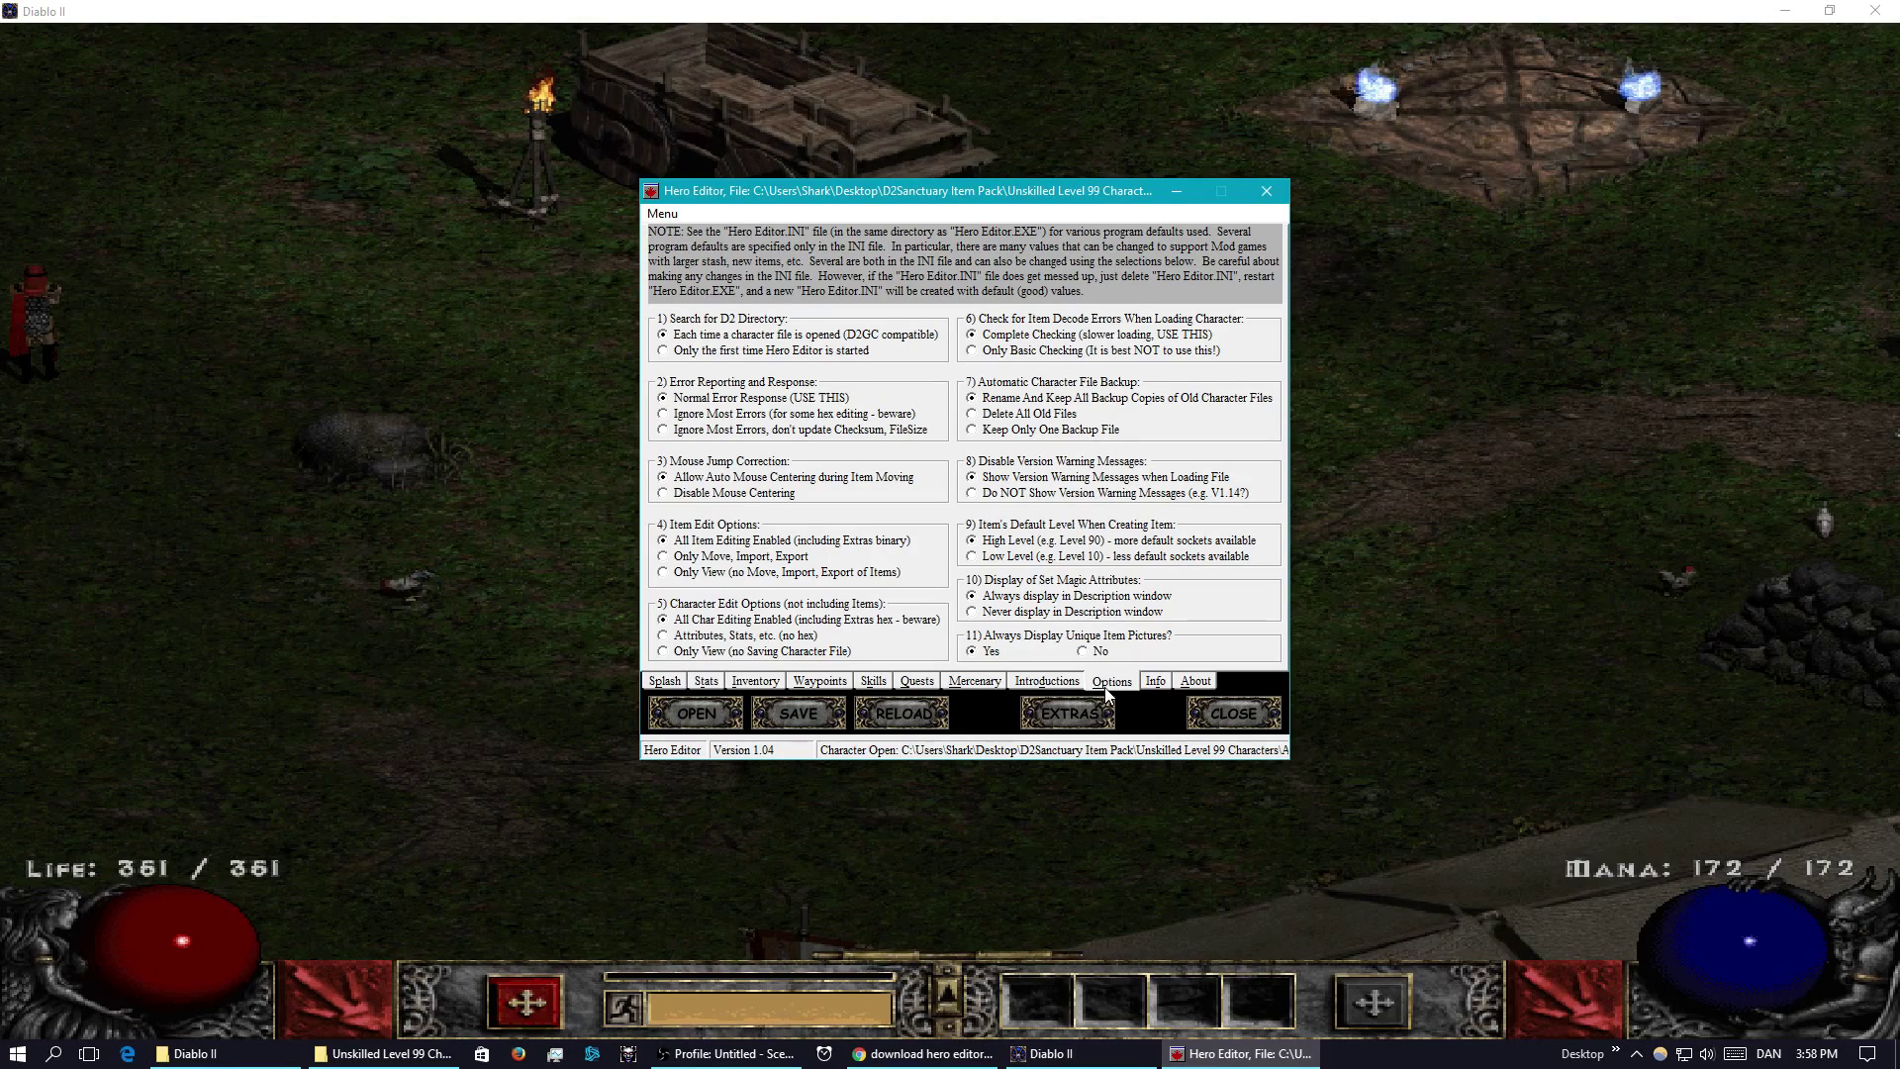
pyautogui.click(1164, 686)
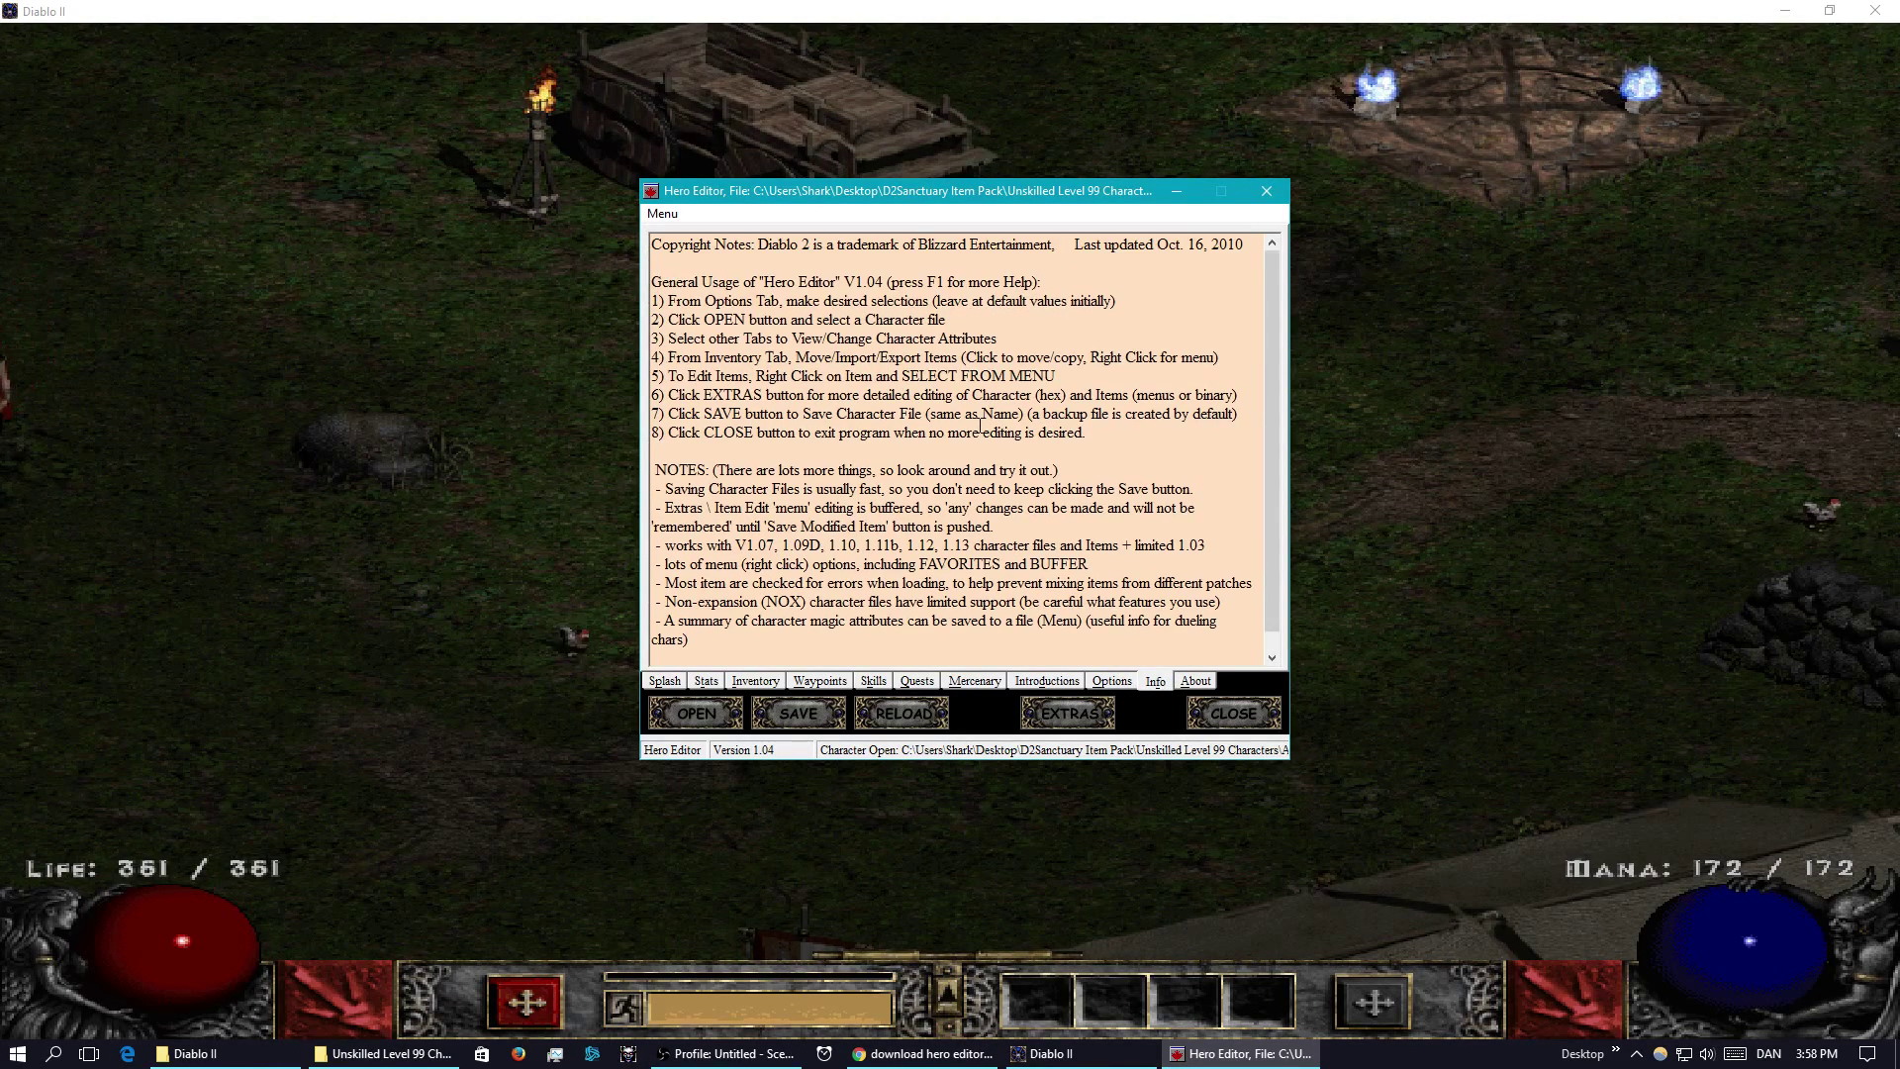
pyautogui.click(1190, 683)
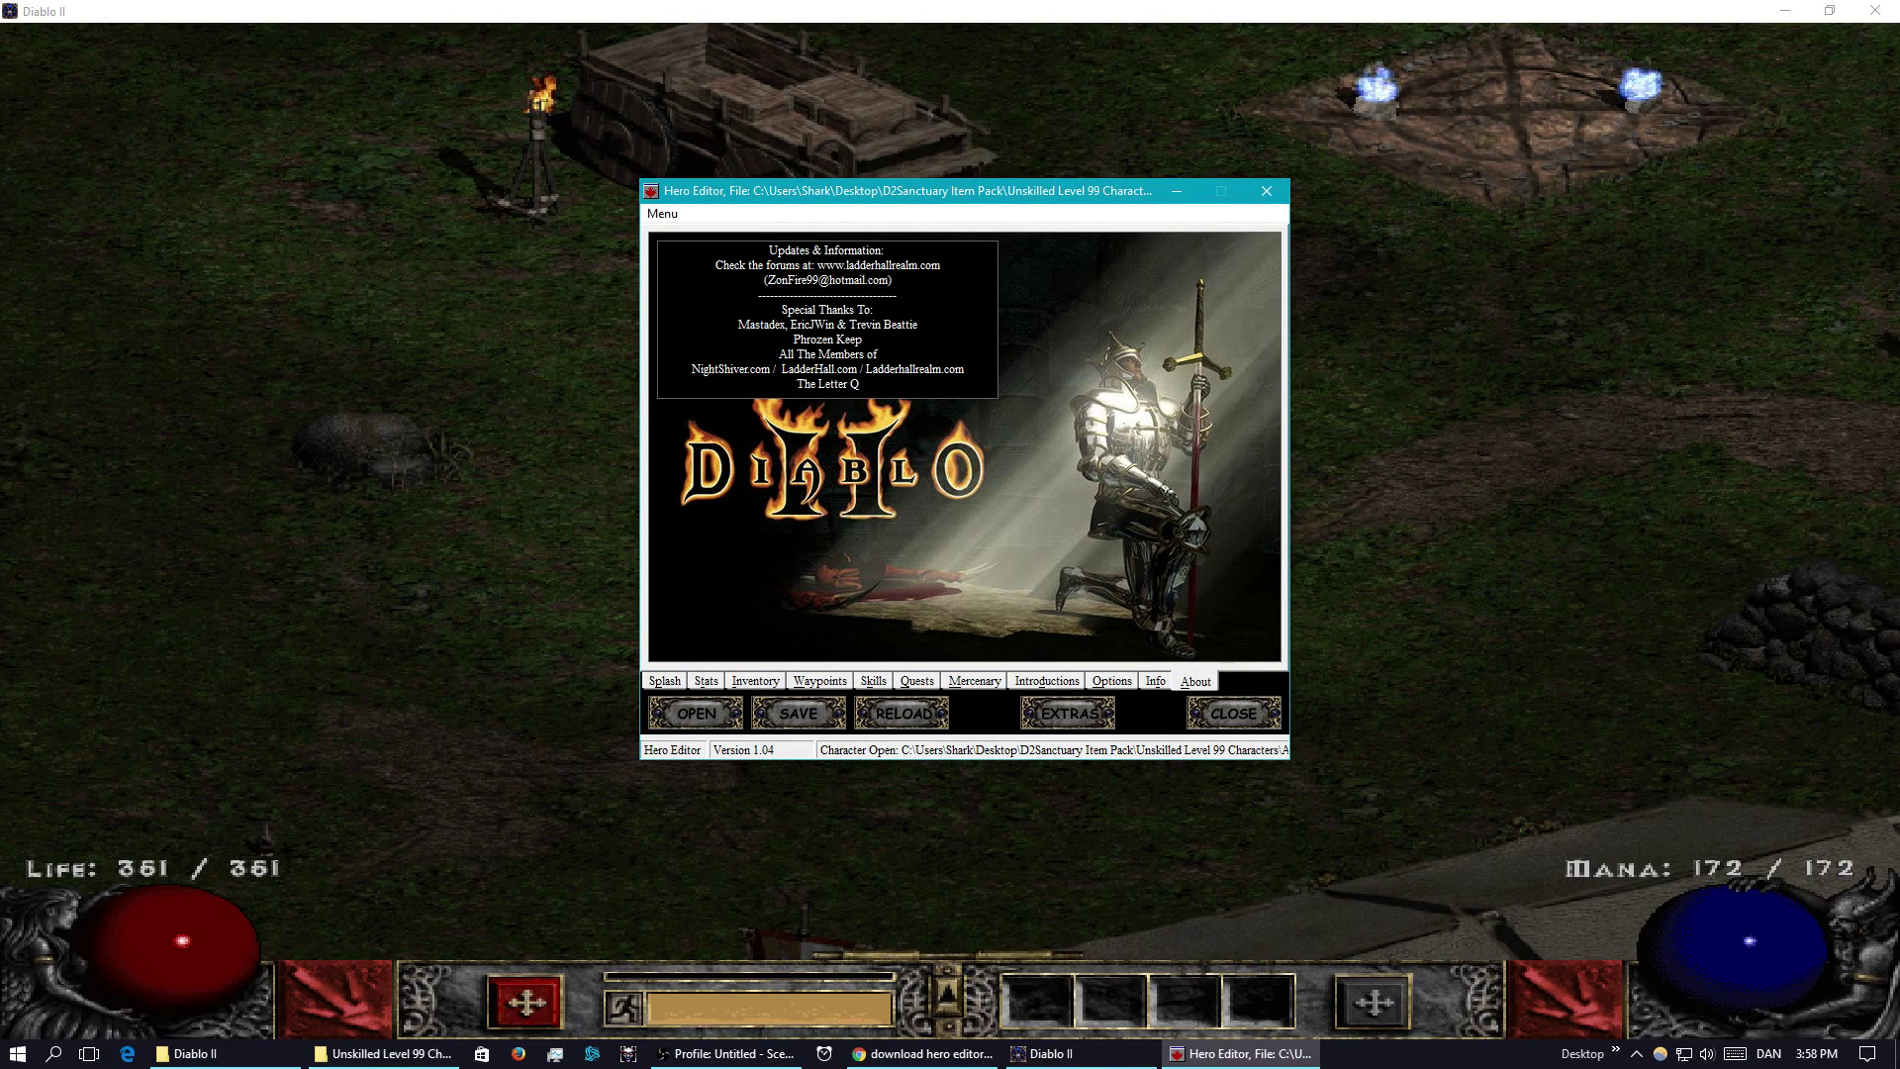
pyautogui.hotkey('alt', 'Tab')
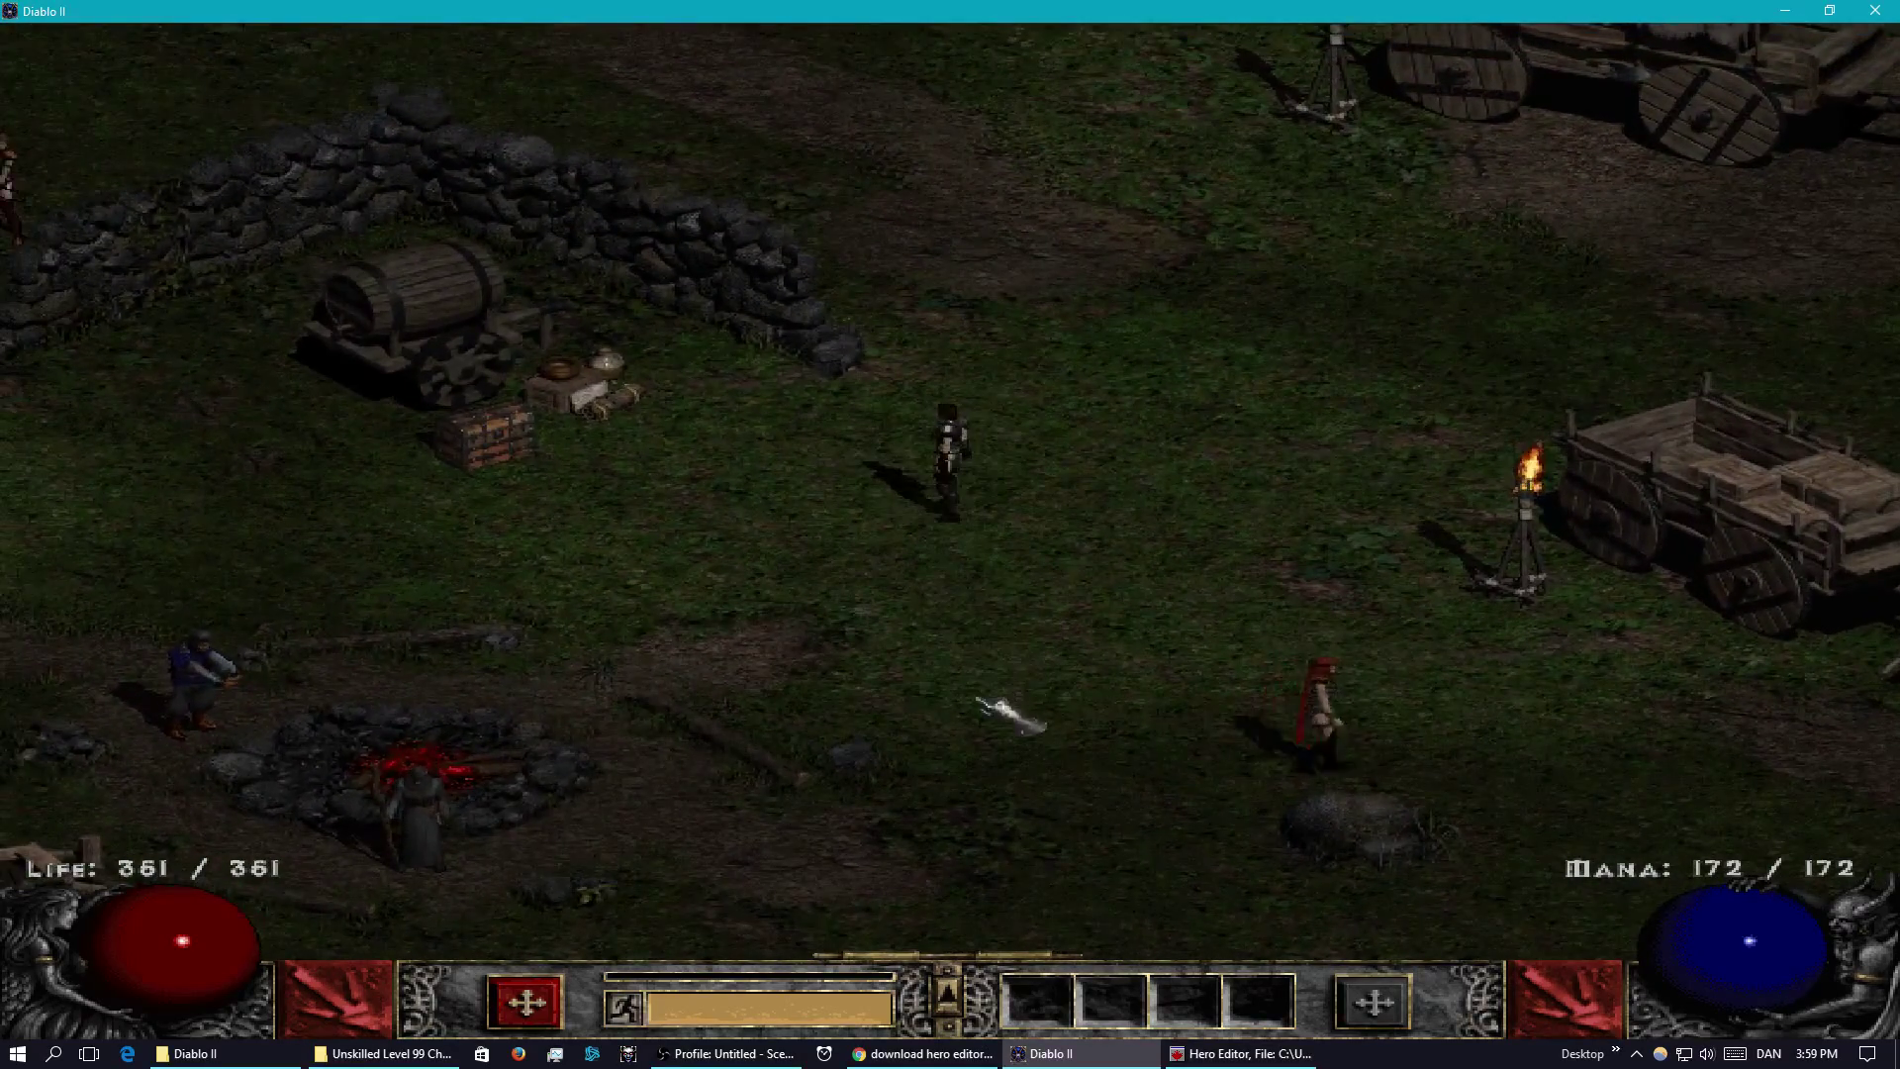
pyautogui.click(1006, 713)
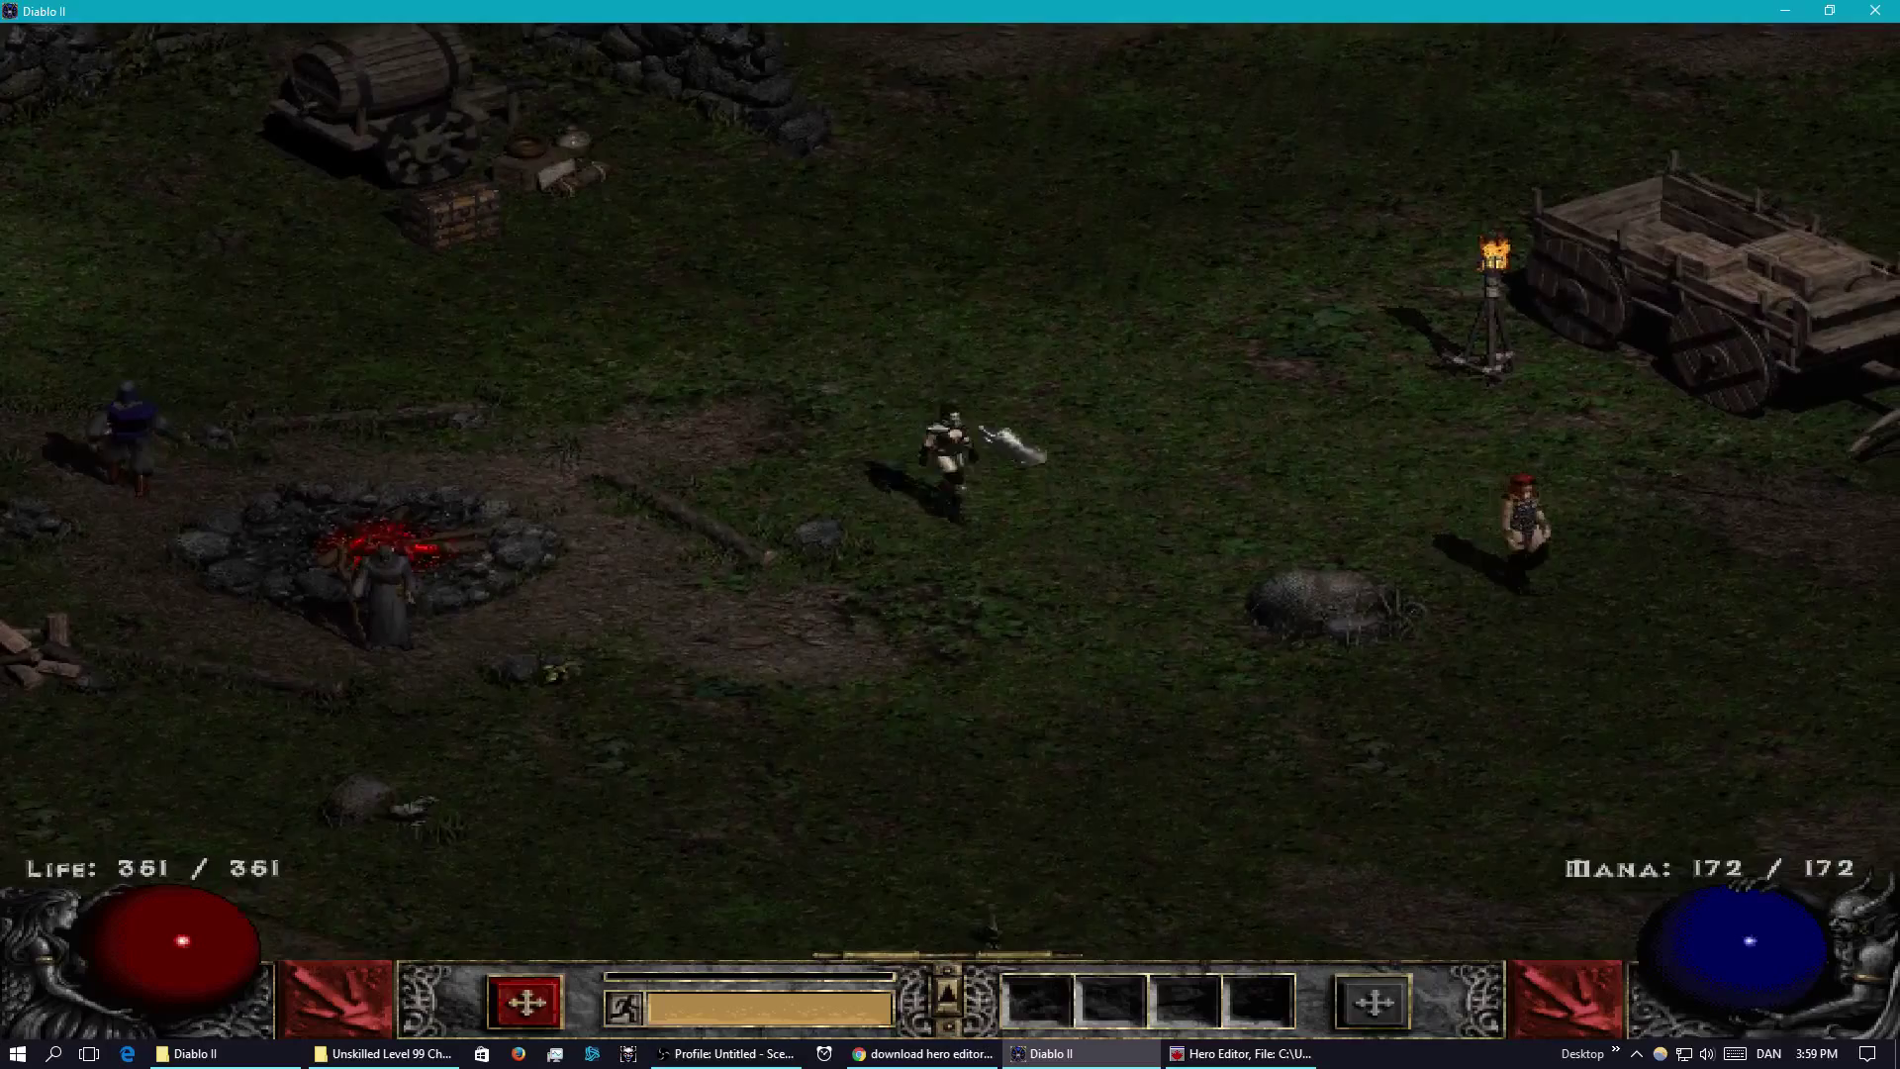
pyautogui.click(898, 322)
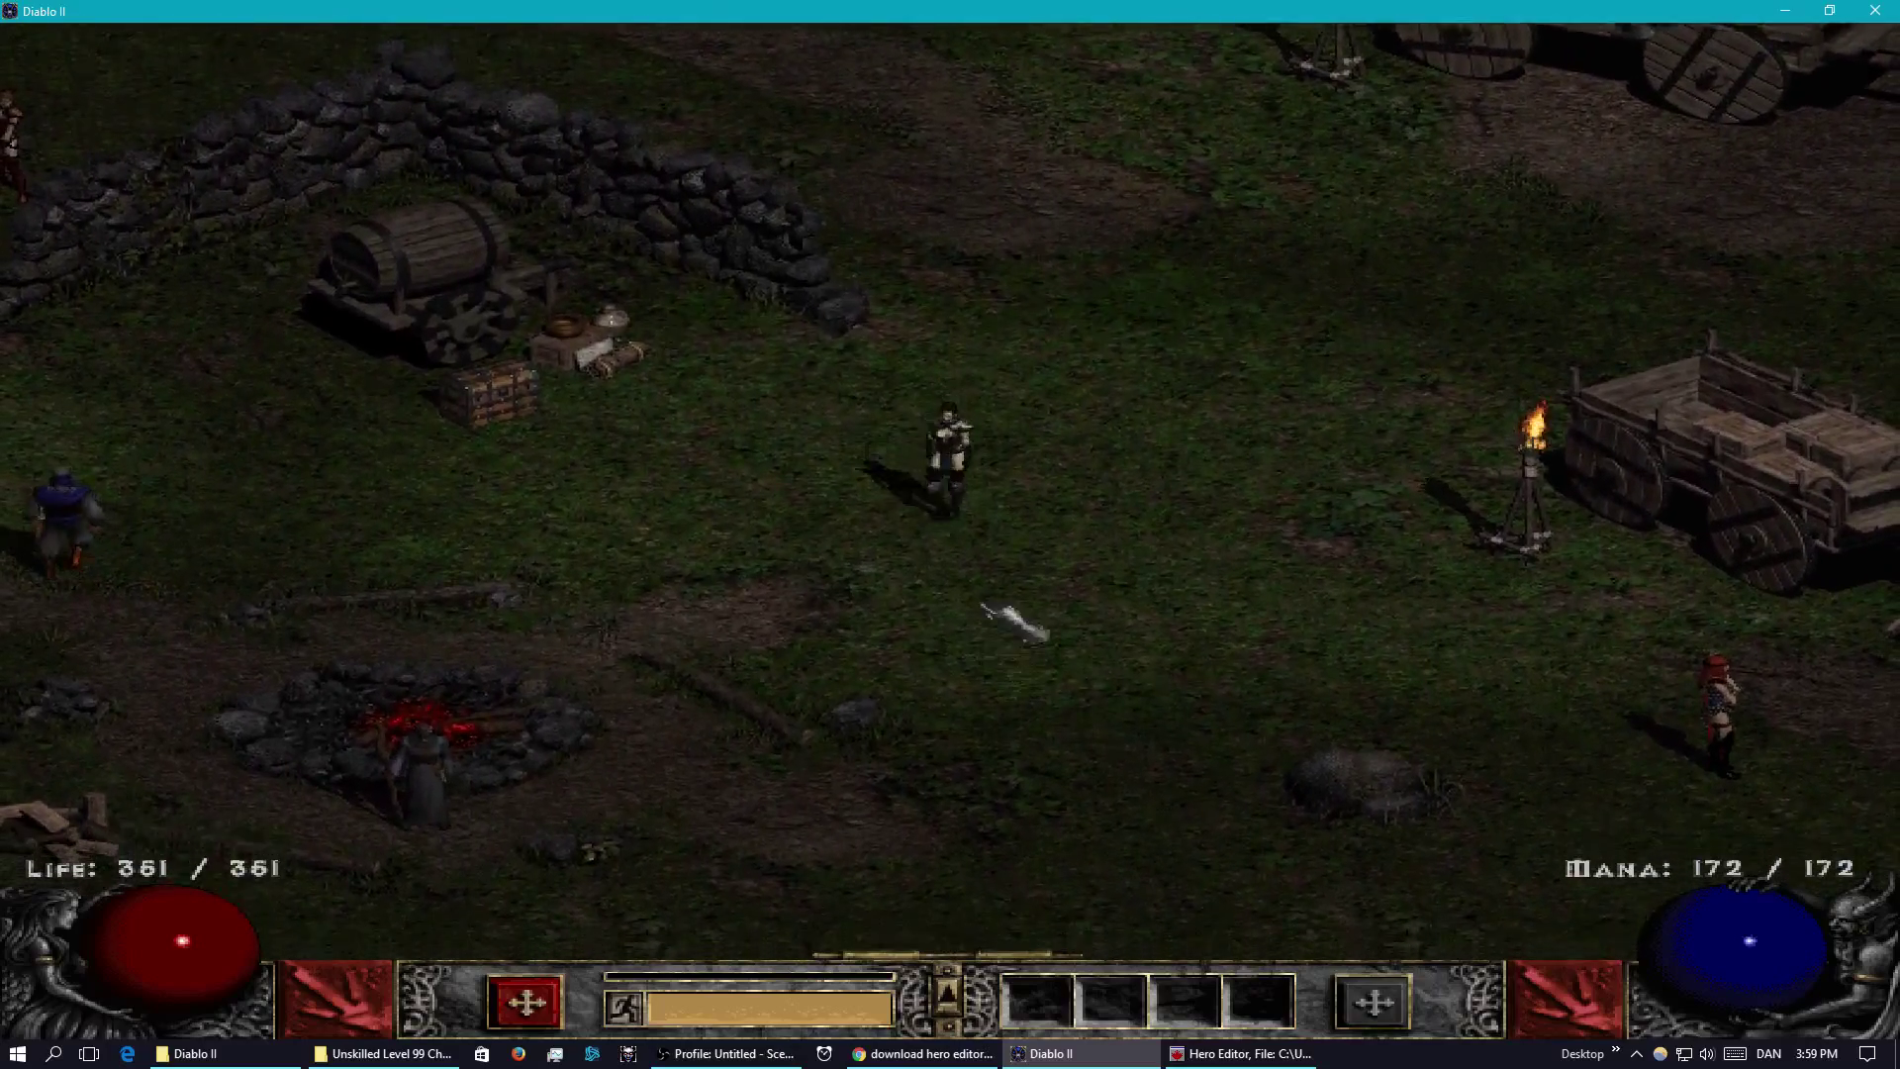
pyautogui.click(983, 604)
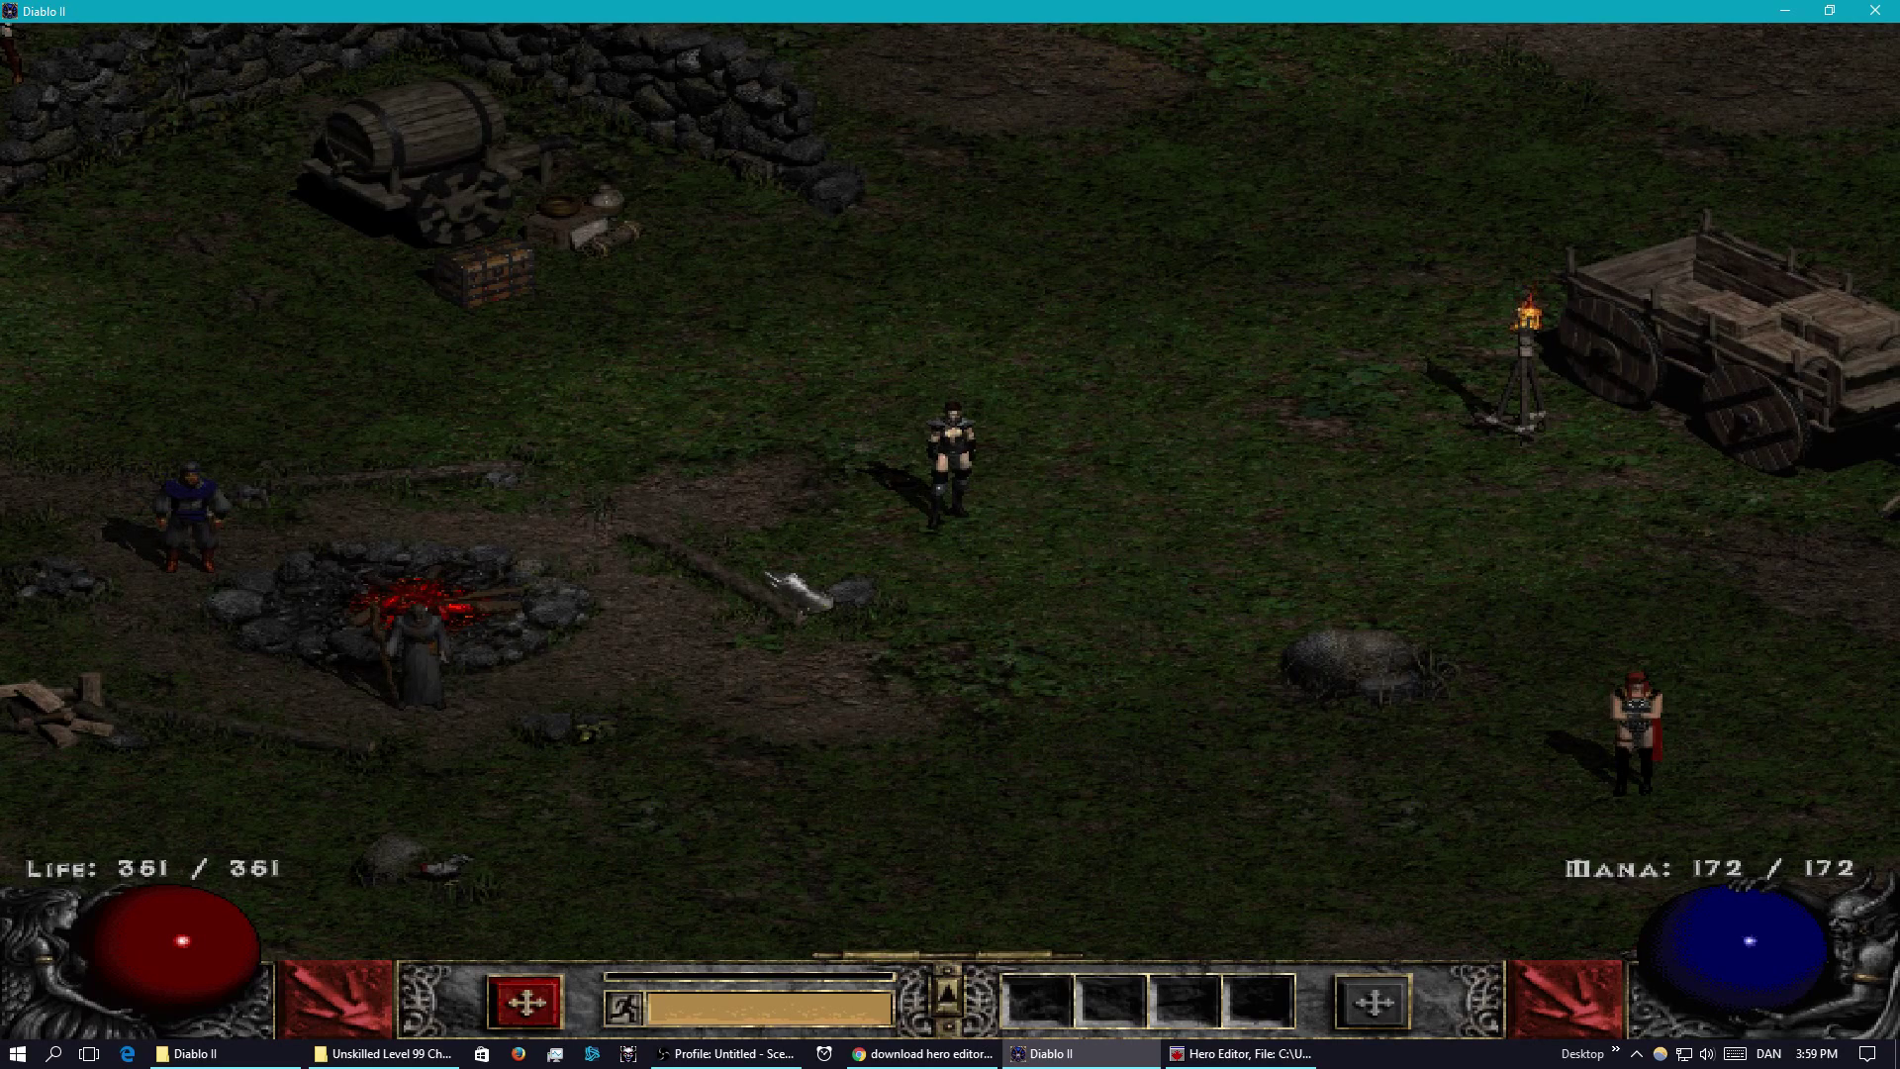
pyautogui.press('i')
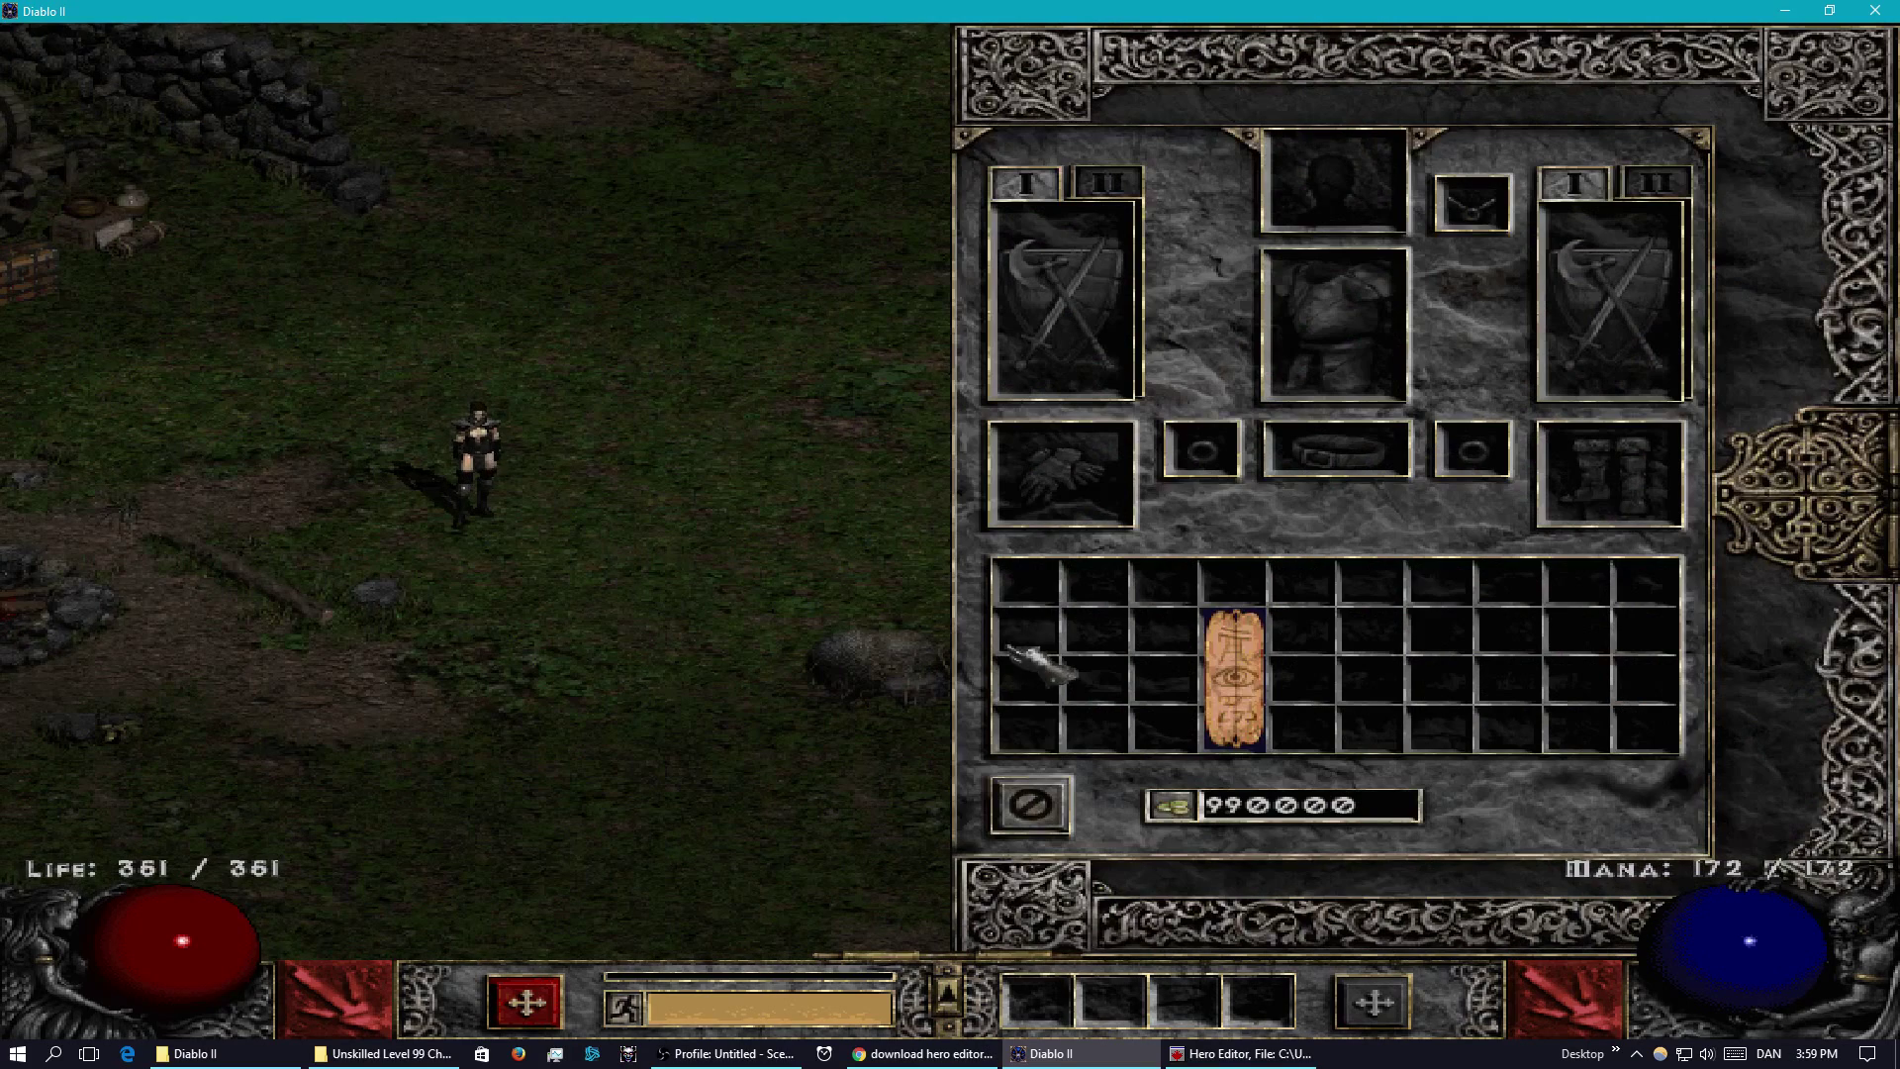
pyautogui.moveTo(1218, 661)
pyautogui.press('i')
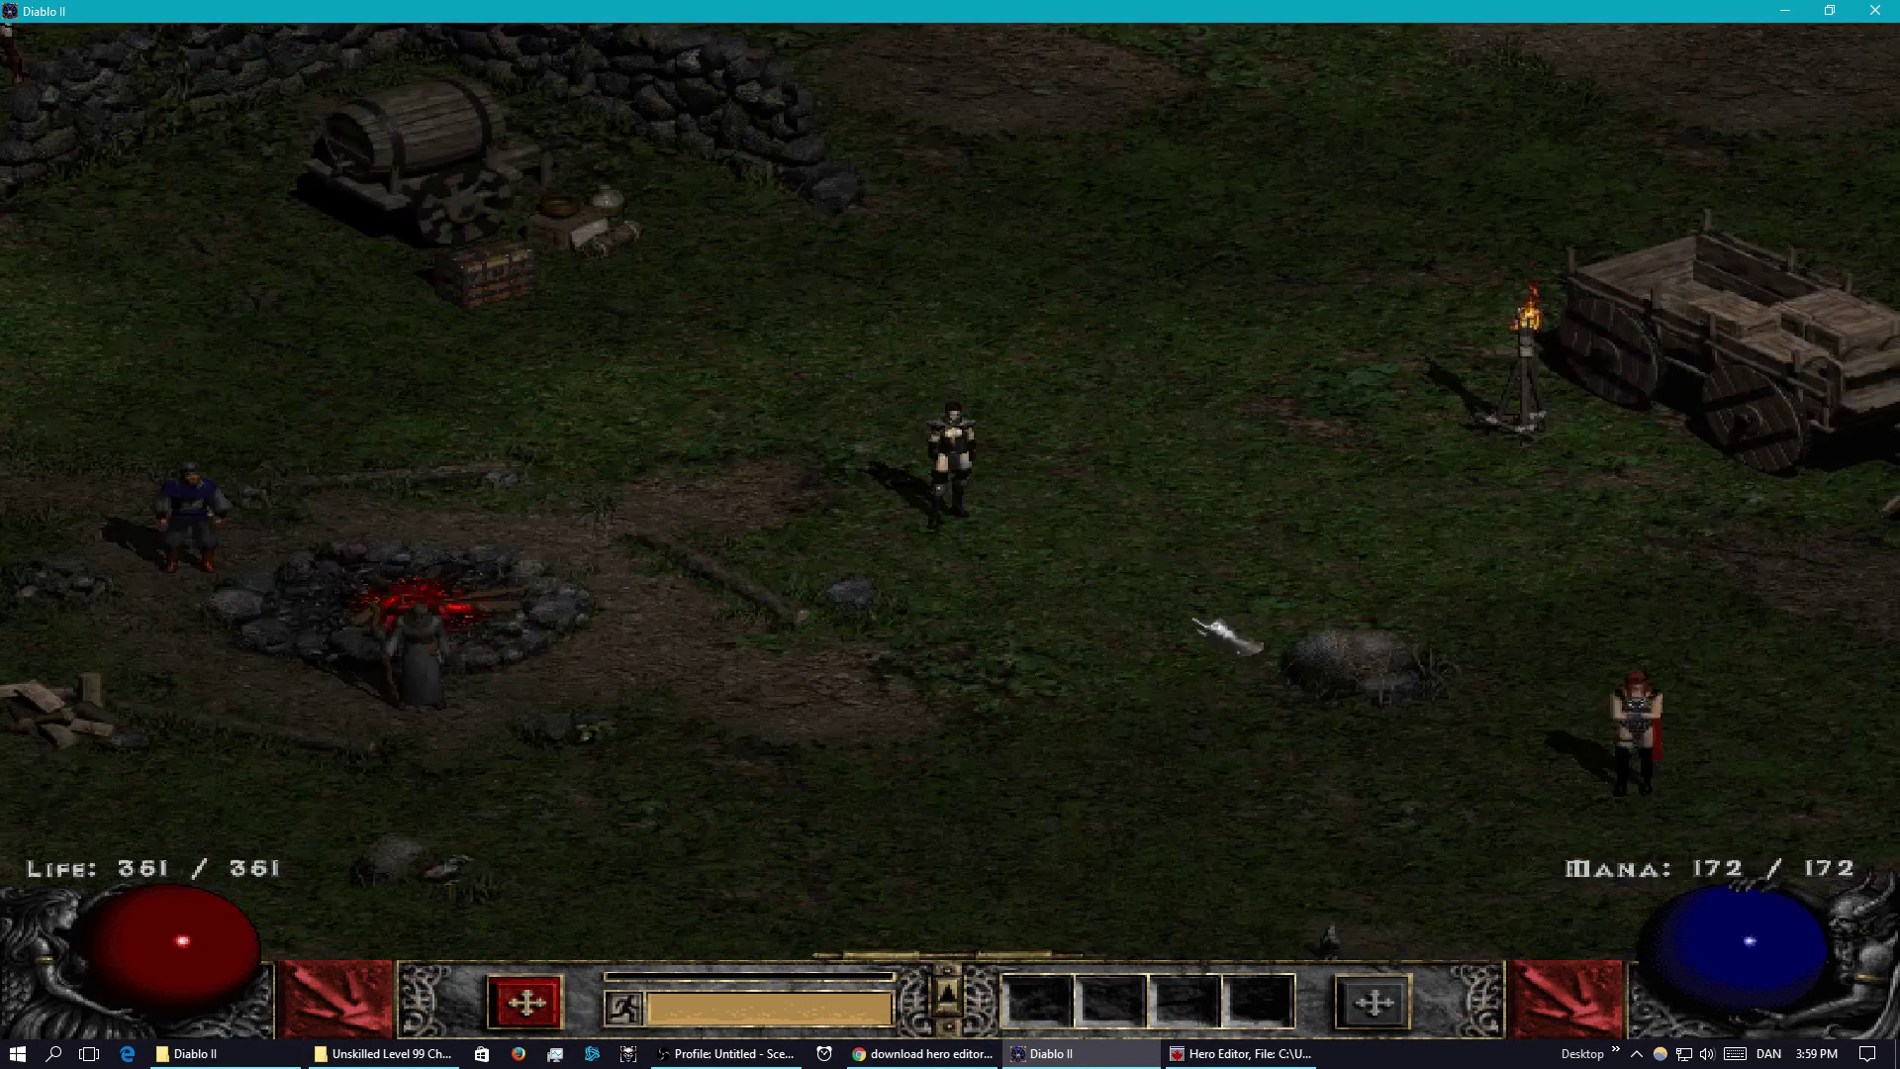